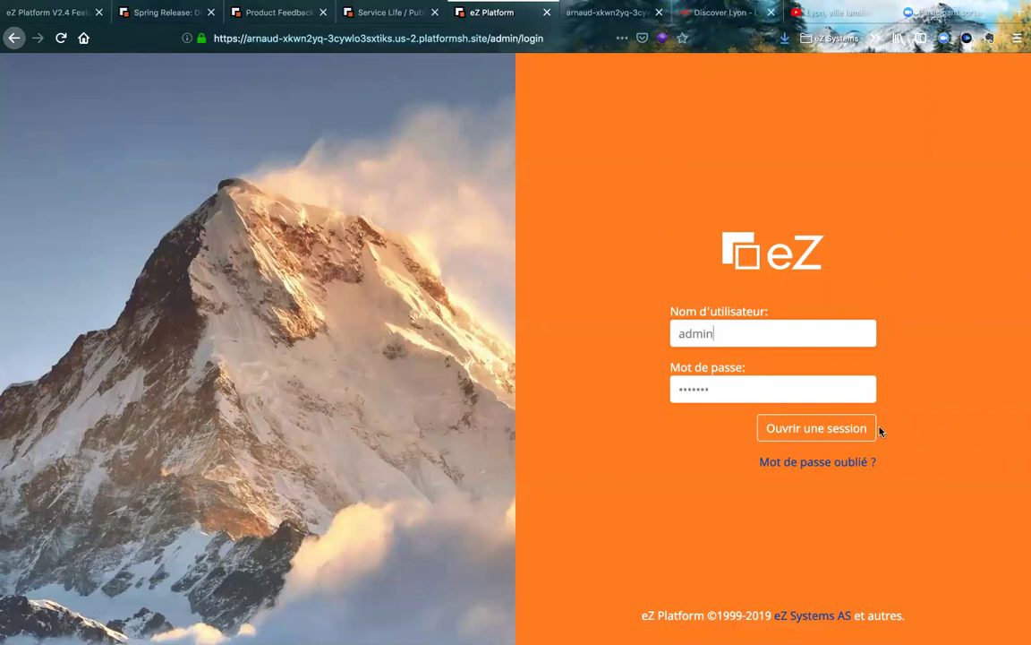
- Sign in to the back office and reveal the Trial welcome notice on the dashboard
{"action": "left_click", "coordinate": [804, 430]}
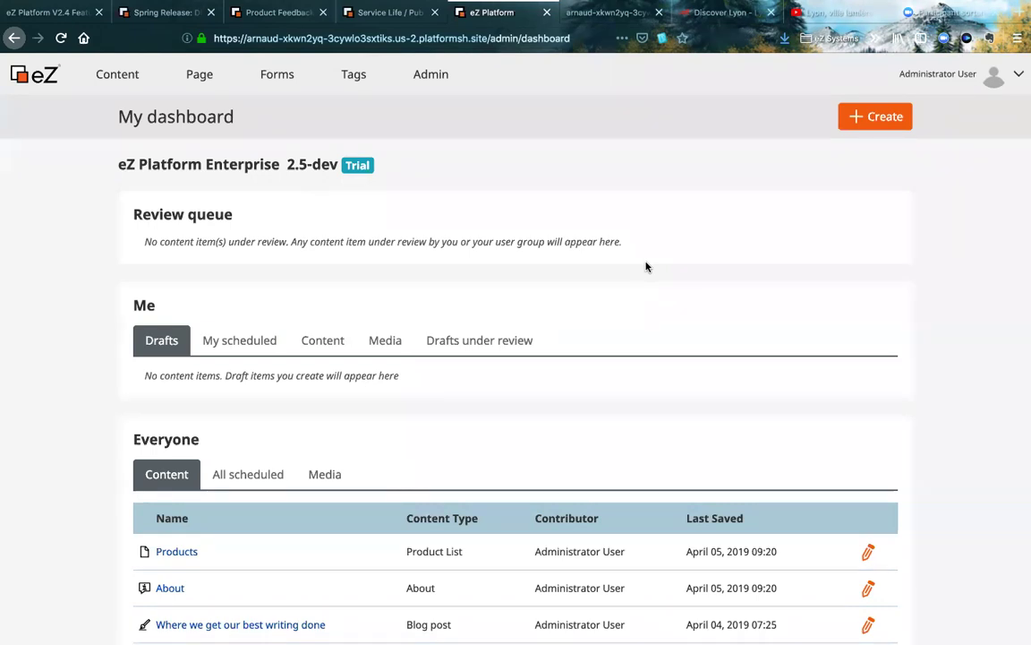
{"action": "left_click", "coordinate": [357, 165]}
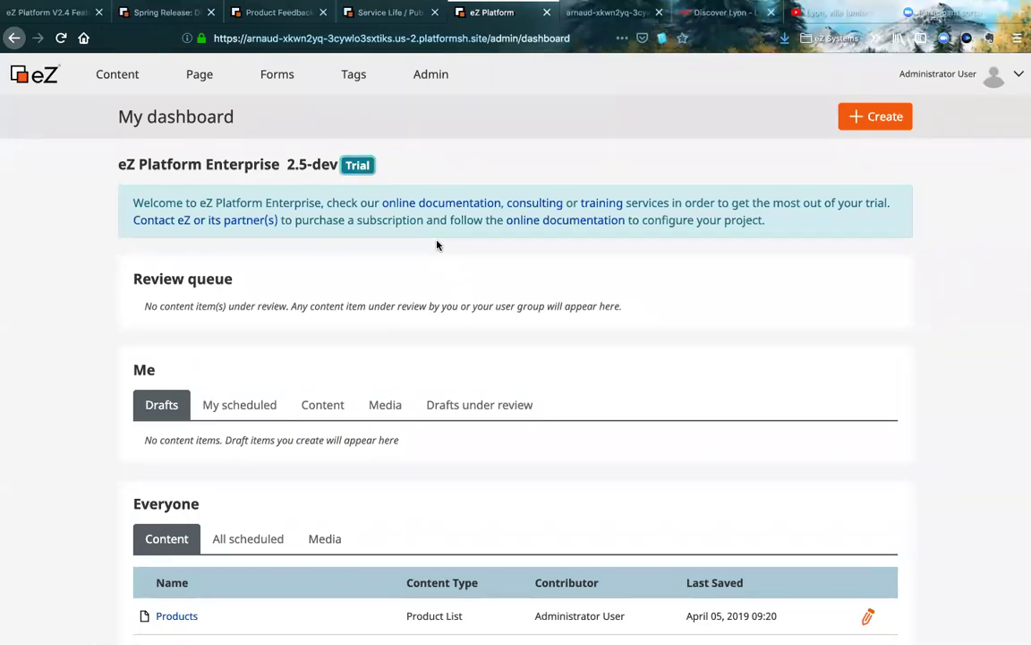
{"action": "scroll", "coordinate": [537, 296], "scroll_direction": "down", "scroll_amount": 3}
{"action": "scroll", "coordinate": [510, 318], "scroll_direction": "down", "scroll_amount": 1}
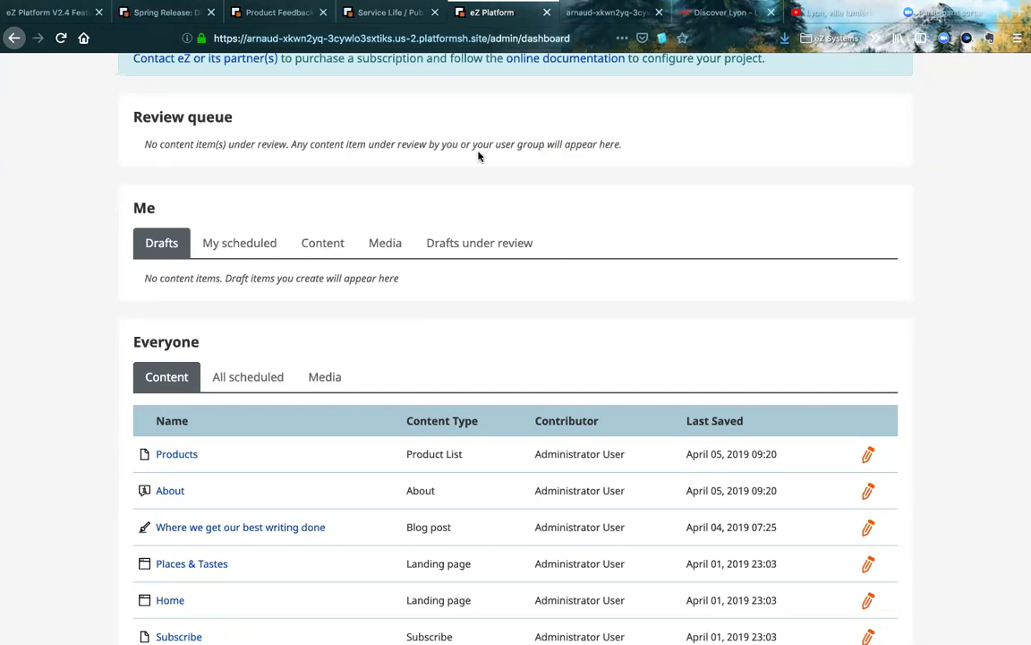
{"action": "scroll", "coordinate": [478, 154], "scroll_direction": "down", "scroll_amount": 2}
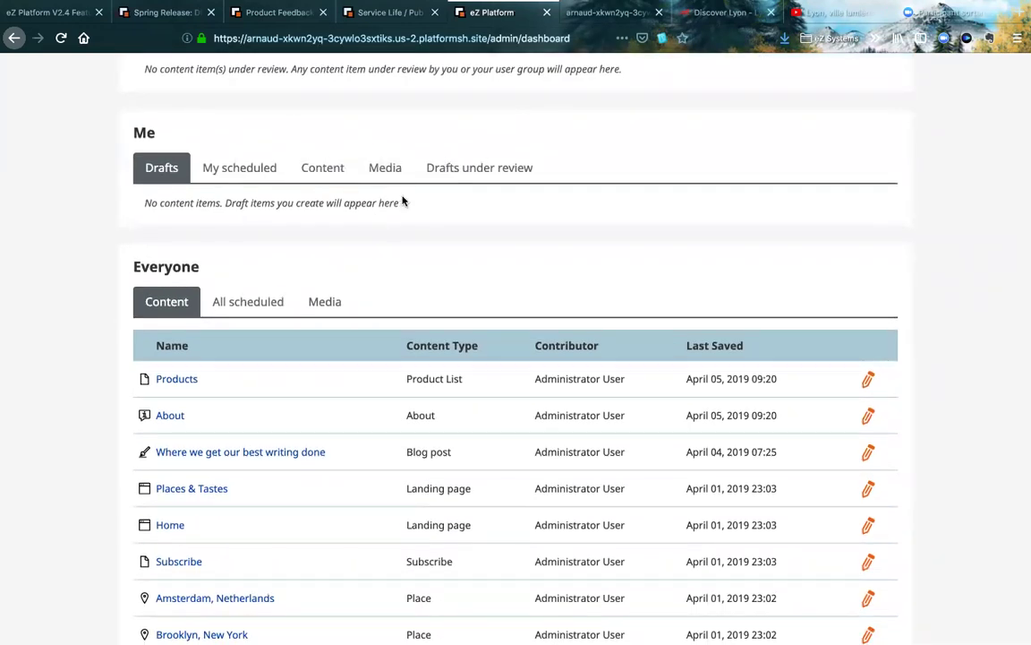
- Browse the Me section's scheduled, content and drafts tabs, ending back at the top
{"action": "left_click", "coordinate": [215, 164]}
{"action": "left_click", "coordinate": [316, 176]}
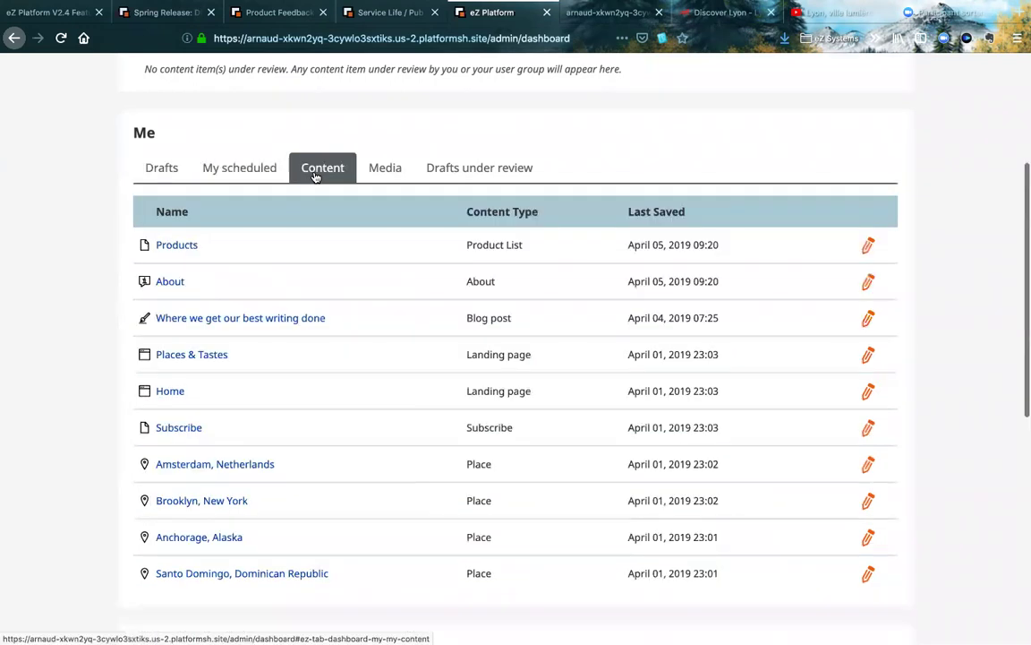
{"action": "left_click", "coordinate": [170, 170]}
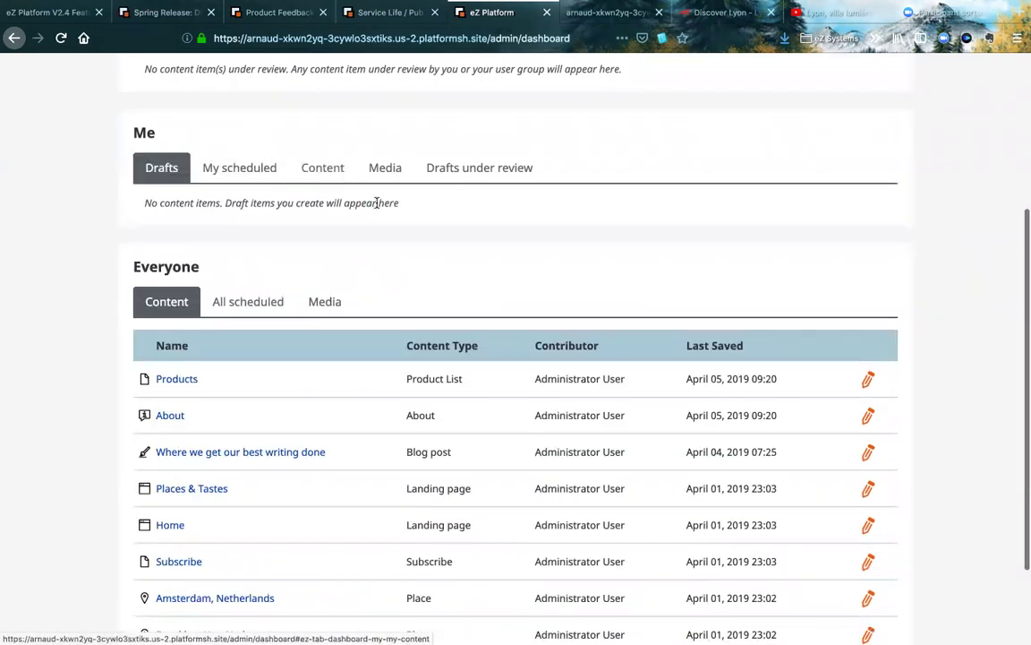
{"action": "scroll", "coordinate": [527, 219], "scroll_direction": "down", "scroll_amount": 2}
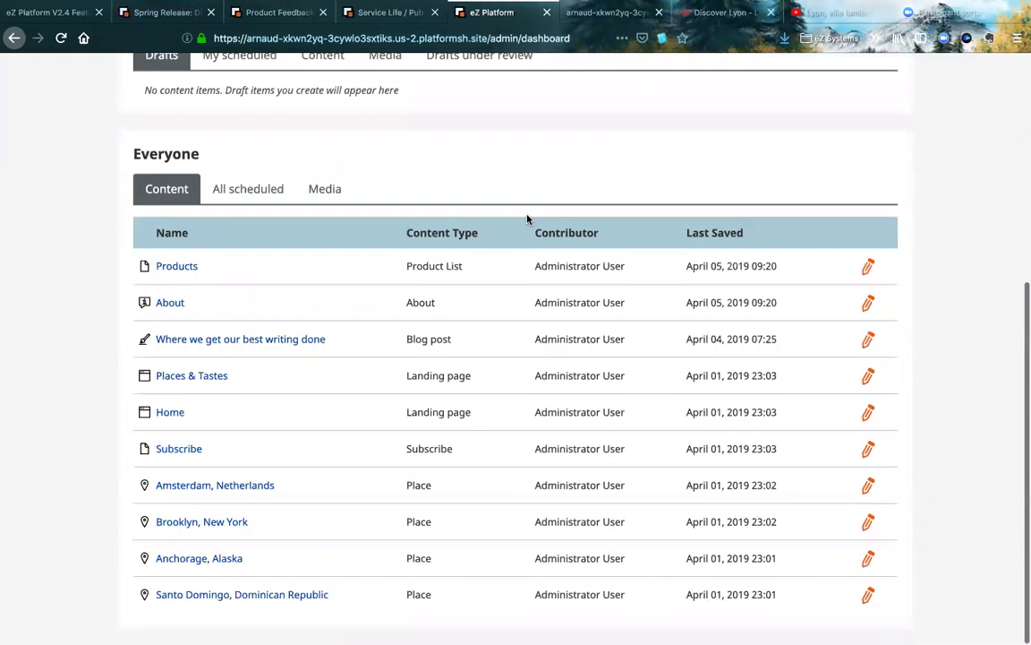
{"action": "scroll", "coordinate": [528, 219], "scroll_direction": "up", "scroll_amount": 6}
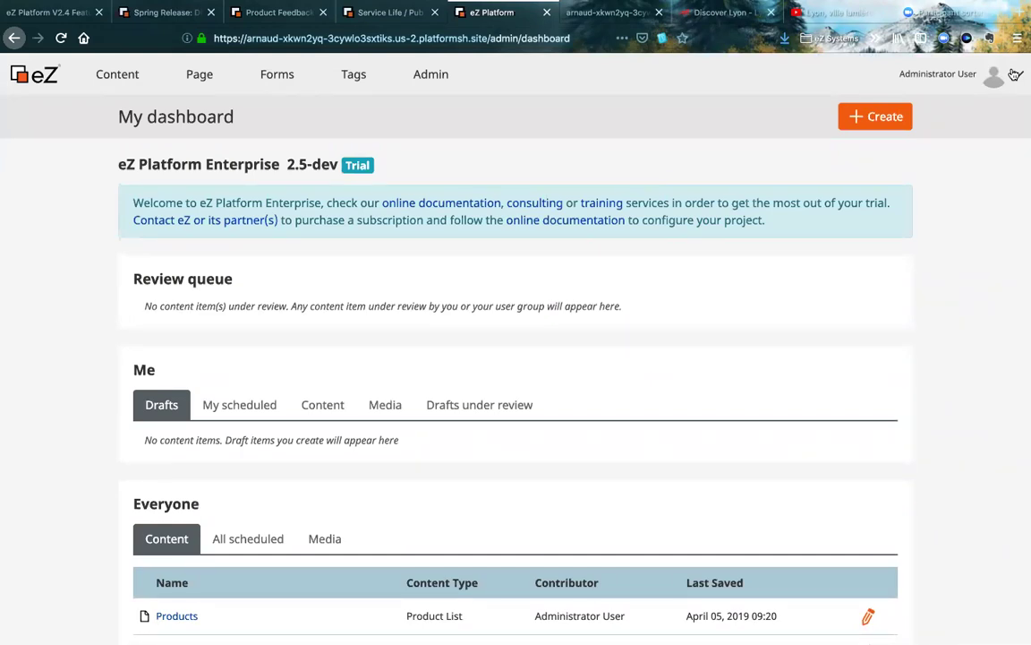
- Change the administration panel language to French in User Settings
{"action": "left_click", "coordinate": [1015, 74]}
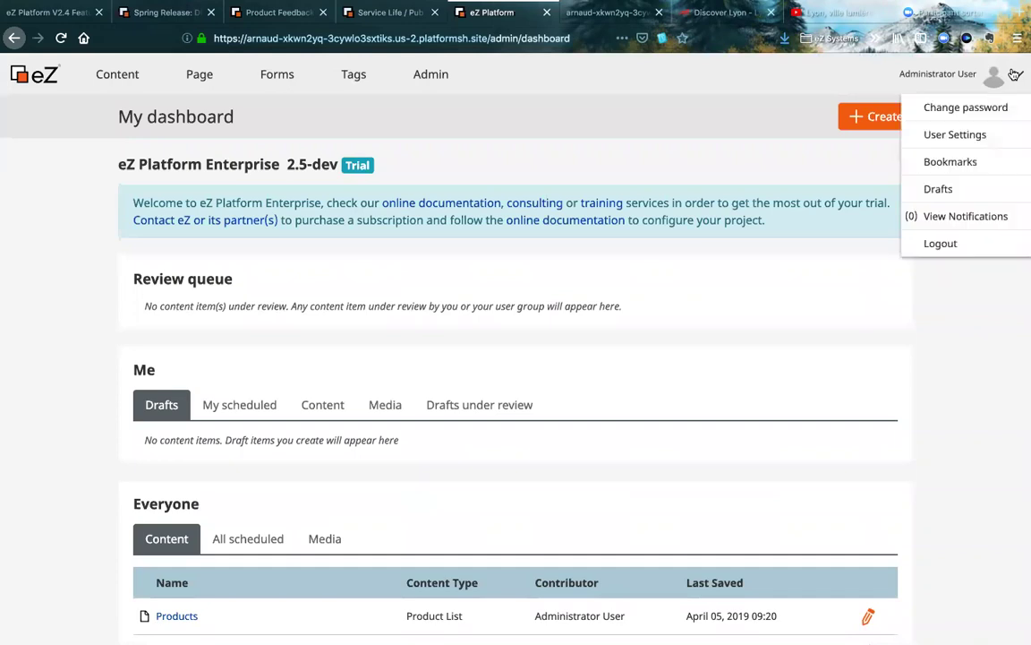
{"action": "left_click", "coordinate": [956, 135]}
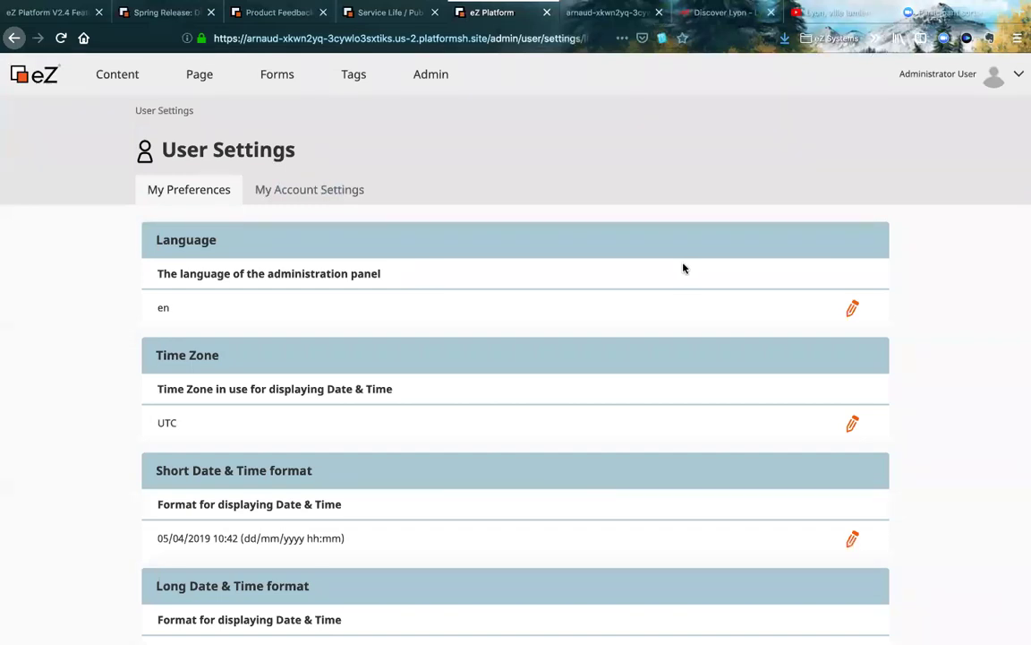
{"action": "left_click", "coordinate": [851, 307]}
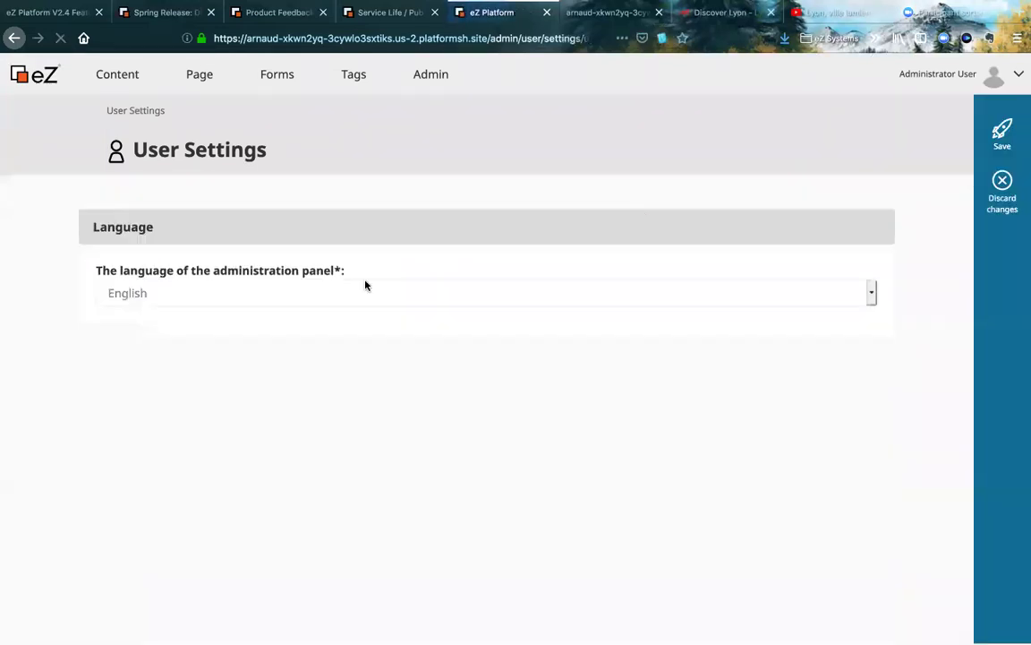
{"action": "left_click", "coordinate": [314, 292]}
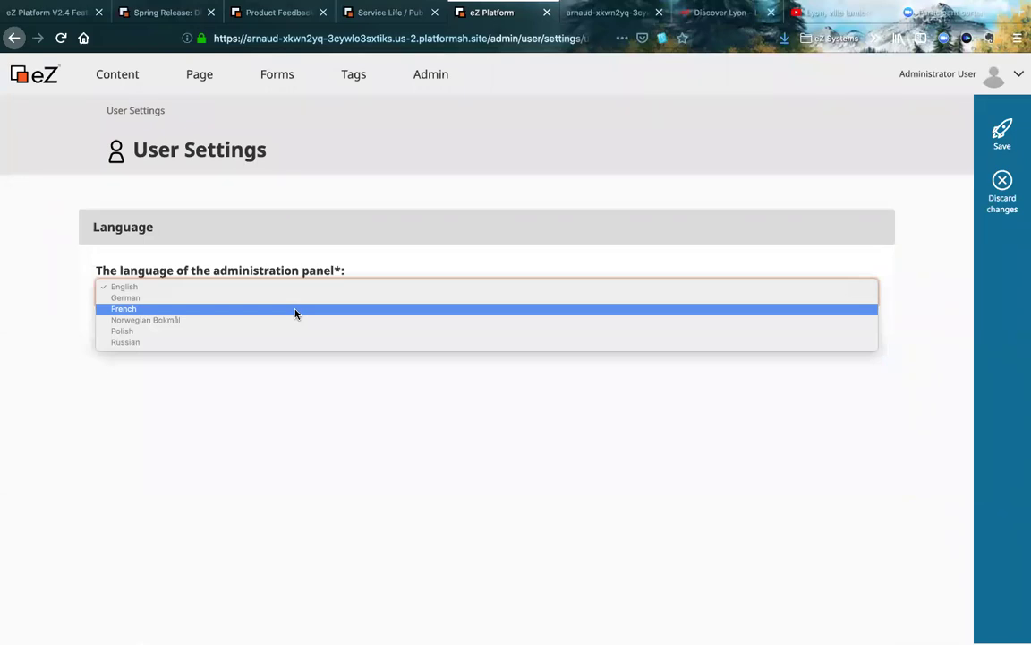
{"action": "left_click", "coordinate": [295, 308]}
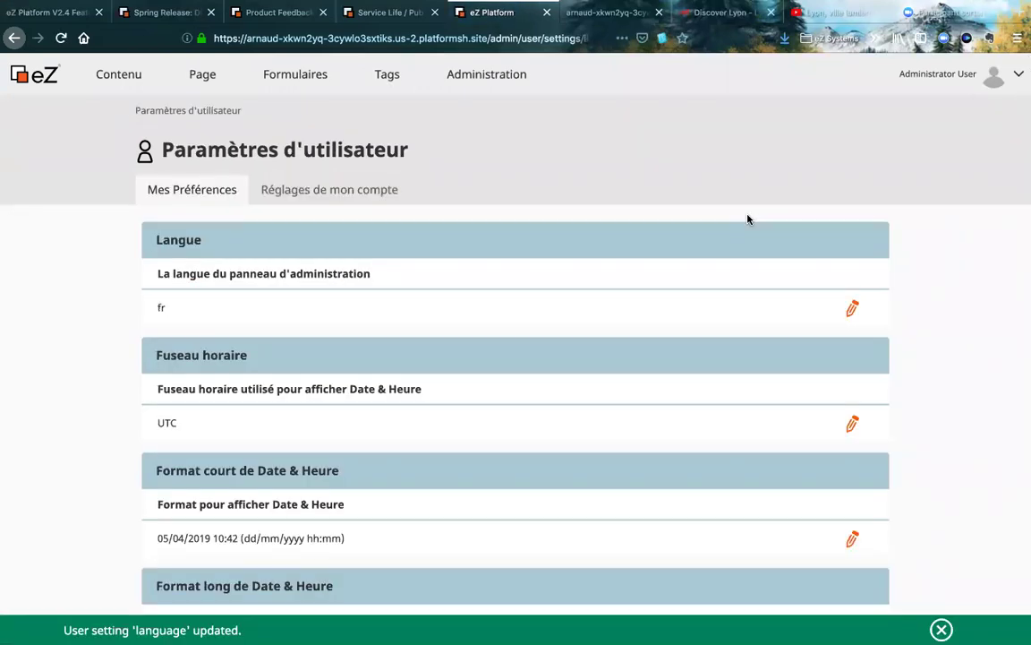
- Change the Sous-éléments table limit from 10 to 15 items and save it
{"action": "scroll", "coordinate": [693, 261], "scroll_direction": "down", "scroll_amount": 5}
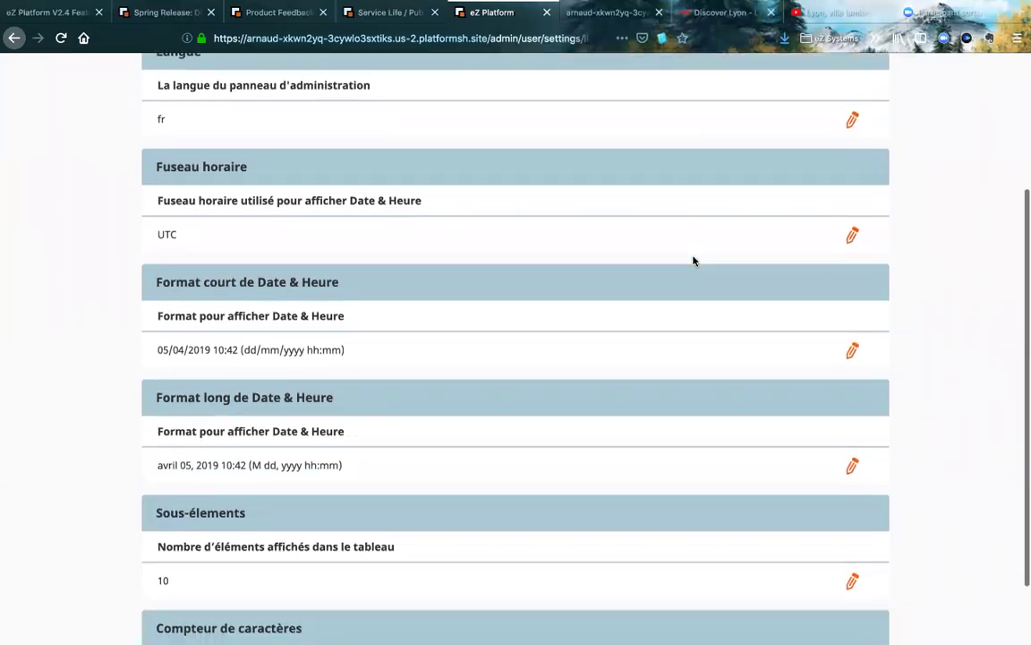
{"action": "scroll", "coordinate": [692, 260], "scroll_direction": "down", "scroll_amount": 1}
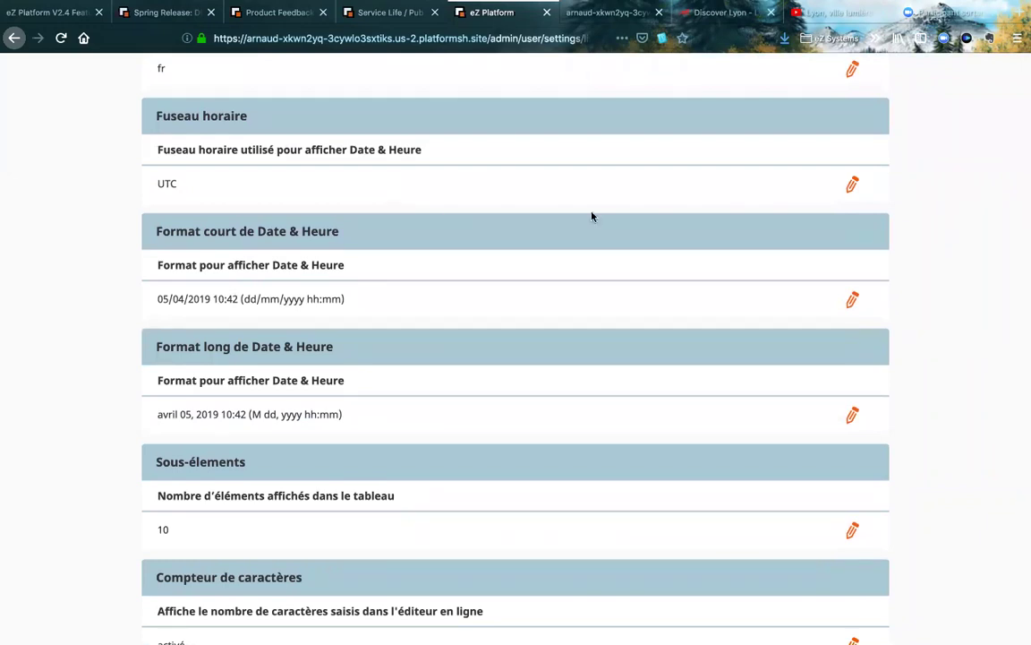
{"action": "scroll", "coordinate": [537, 197], "scroll_direction": "down", "scroll_amount": 1}
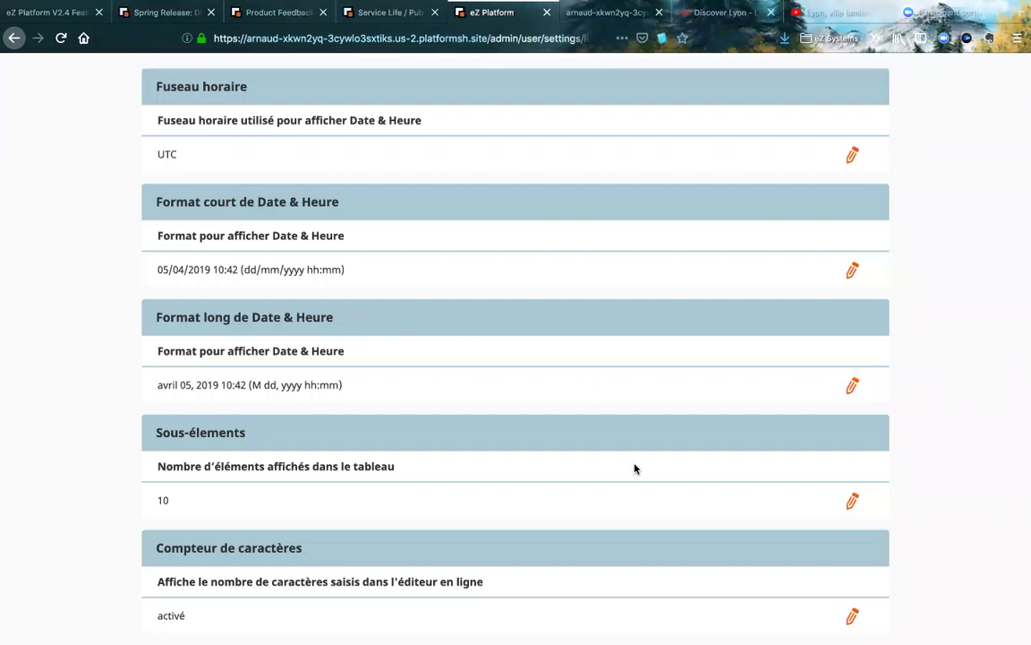
{"action": "left_click", "coordinate": [852, 500]}
{"action": "left_click", "coordinate": [347, 293]}
{"action": "key", "text": "BackSpace"}
{"action": "key", "text": "BackSpace"}
{"action": "type", "text": "15"}
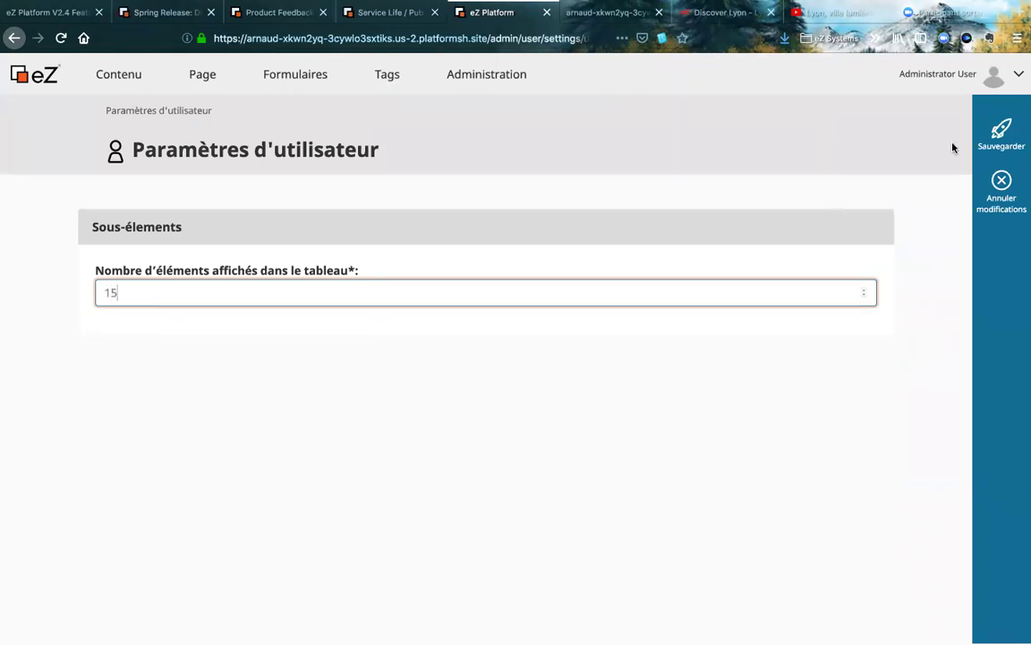
{"action": "left_click", "coordinate": [1001, 136]}
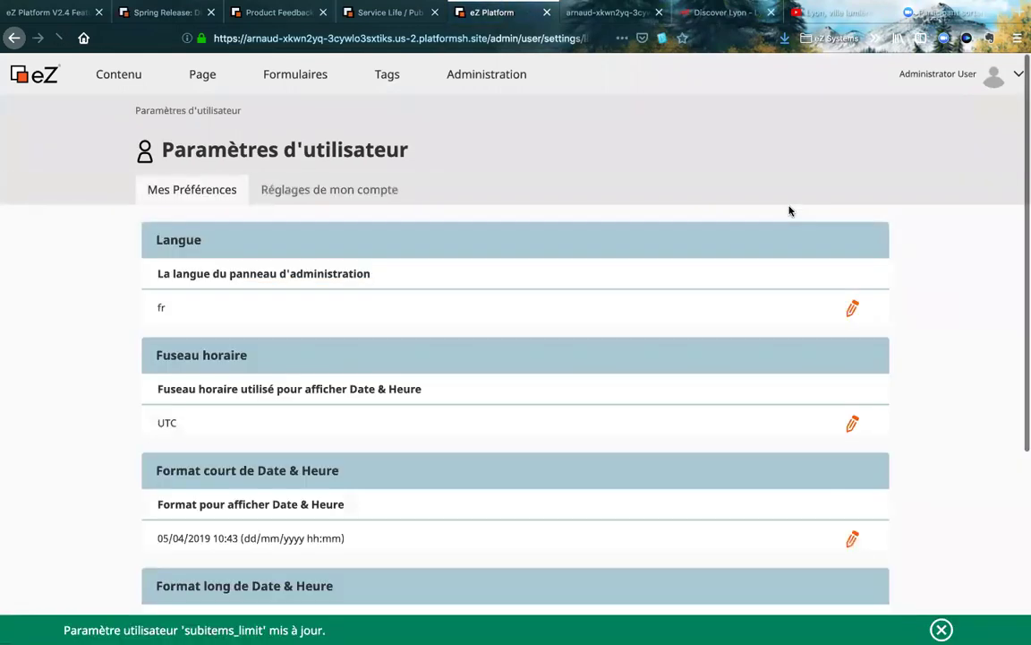
{"action": "scroll", "coordinate": [789, 210], "scroll_direction": "down", "scroll_amount": 3}
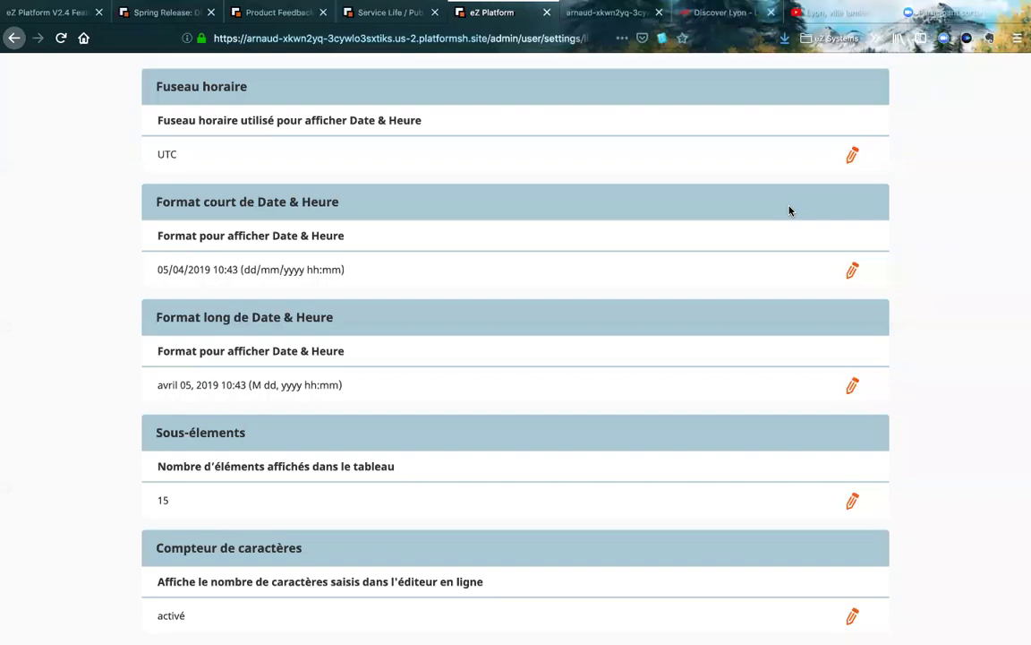
{"action": "scroll", "coordinate": [822, 340], "scroll_direction": "up", "scroll_amount": 5}
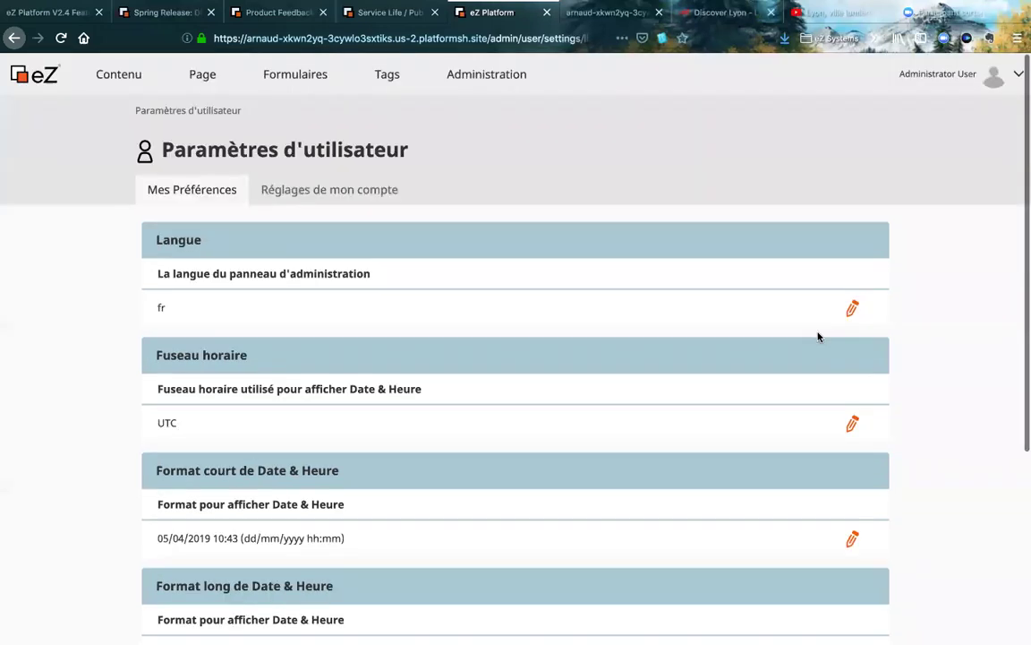
- Create a new Blog content item located under Home and focus its Name field
{"action": "left_click", "coordinate": [23, 80]}
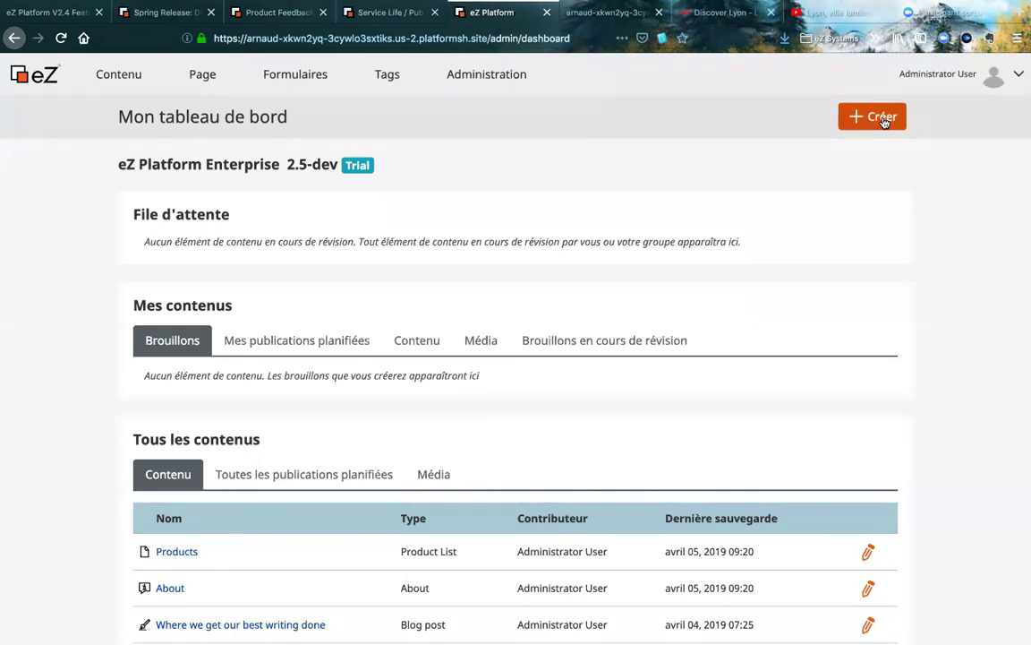
{"action": "left_click", "coordinate": [883, 119]}
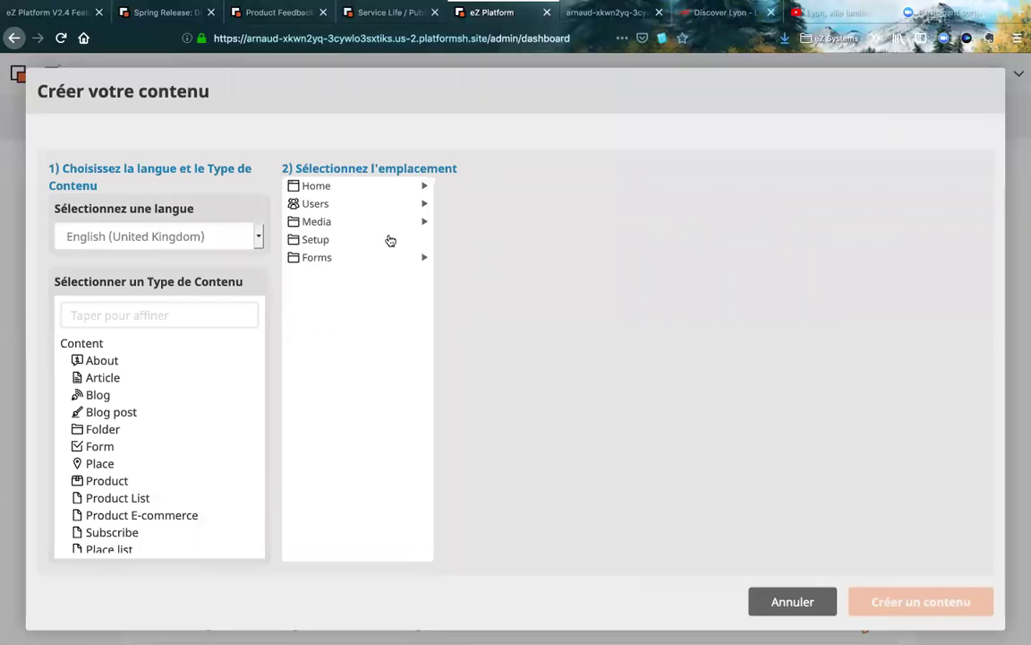
{"action": "left_click", "coordinate": [352, 188]}
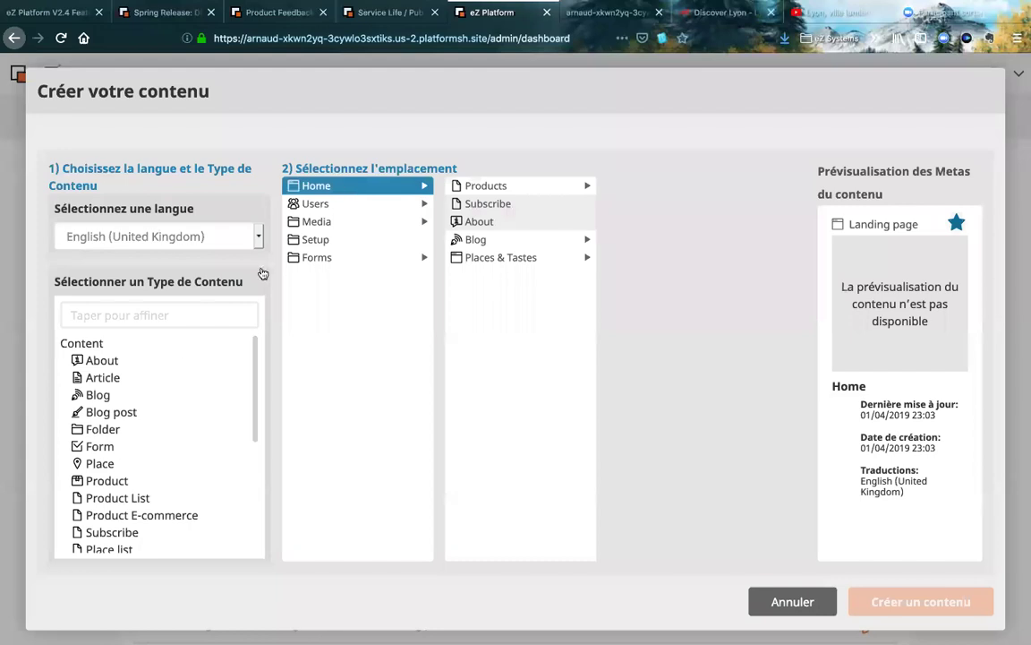
{"action": "left_click", "coordinate": [130, 394]}
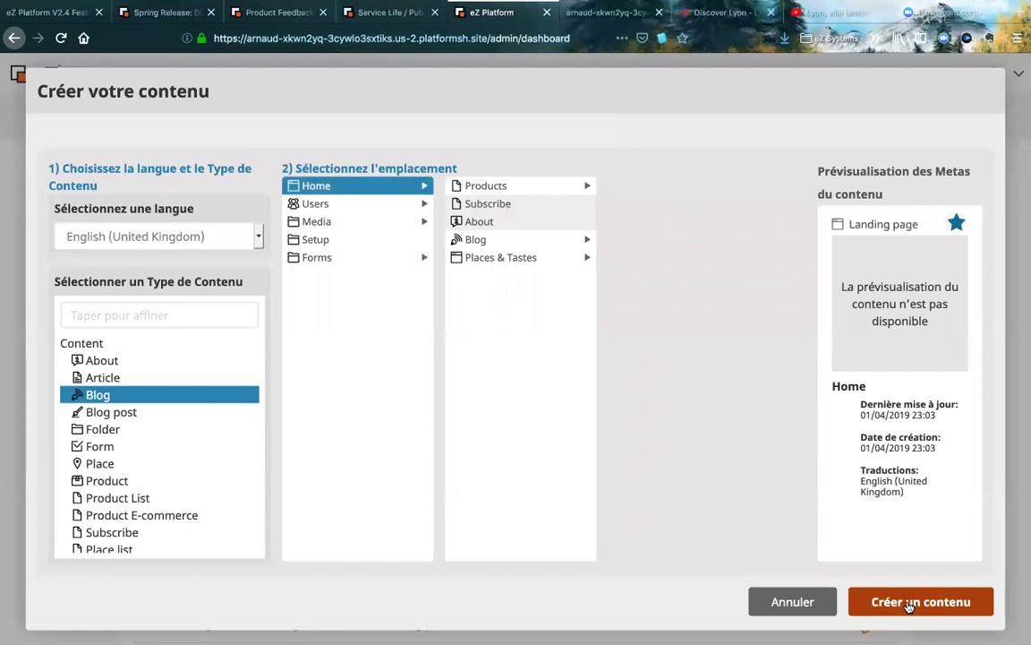
{"action": "left_click", "coordinate": [909, 606]}
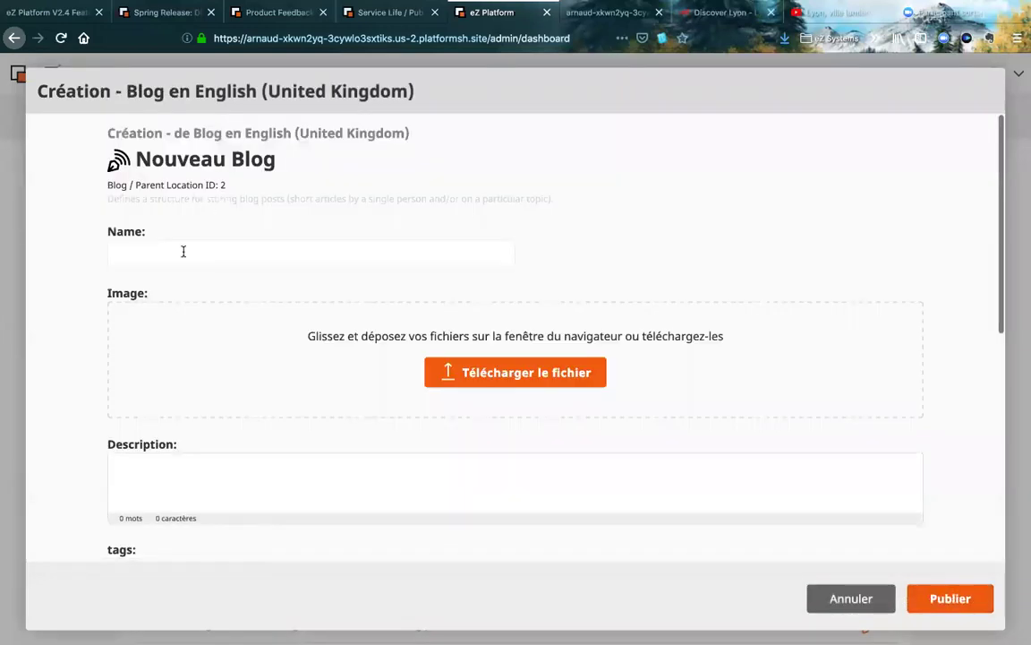
{"action": "left_click", "coordinate": [182, 253]}
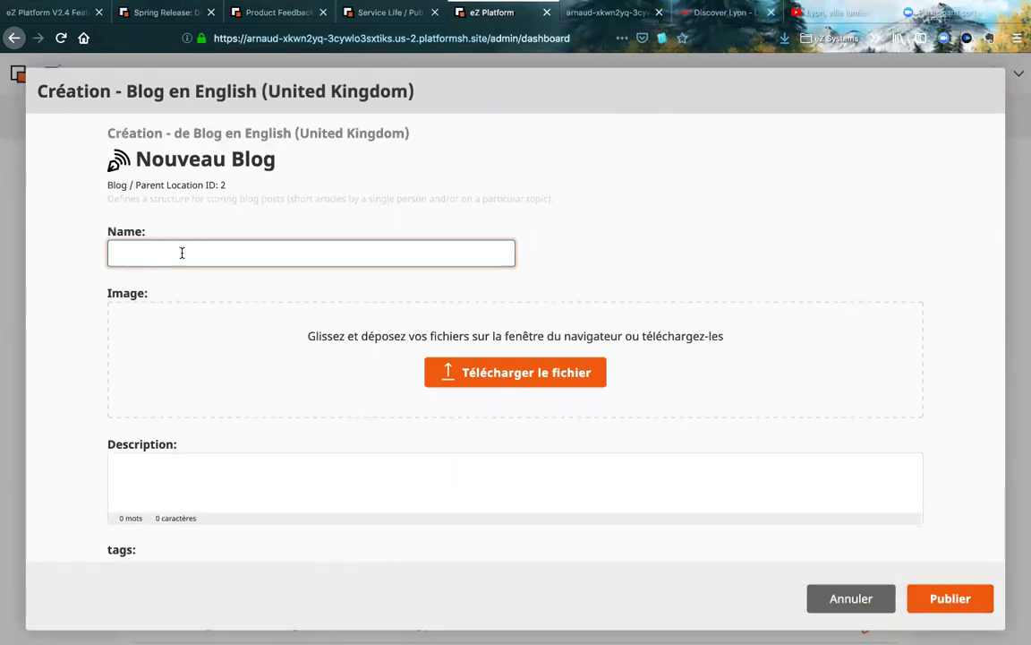
- Name the blog 'Lyon Blog', upload lyon.jpg as its image, and publish it
{"action": "type", "text": "Lyon"}
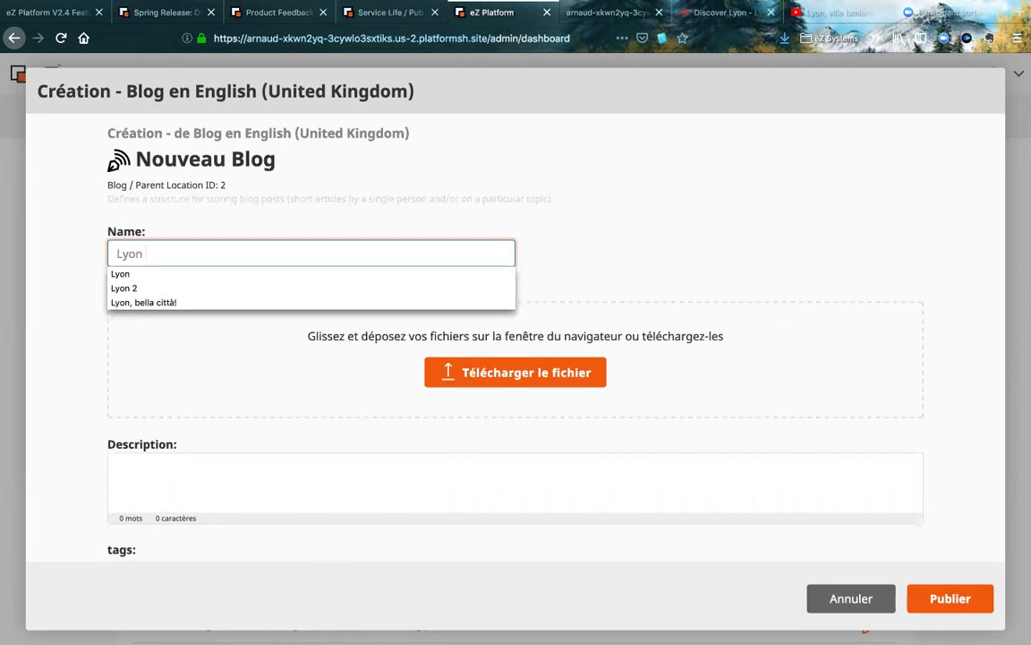
{"action": "type", "text": "Blog"}
{"action": "left_click", "coordinate": [540, 374]}
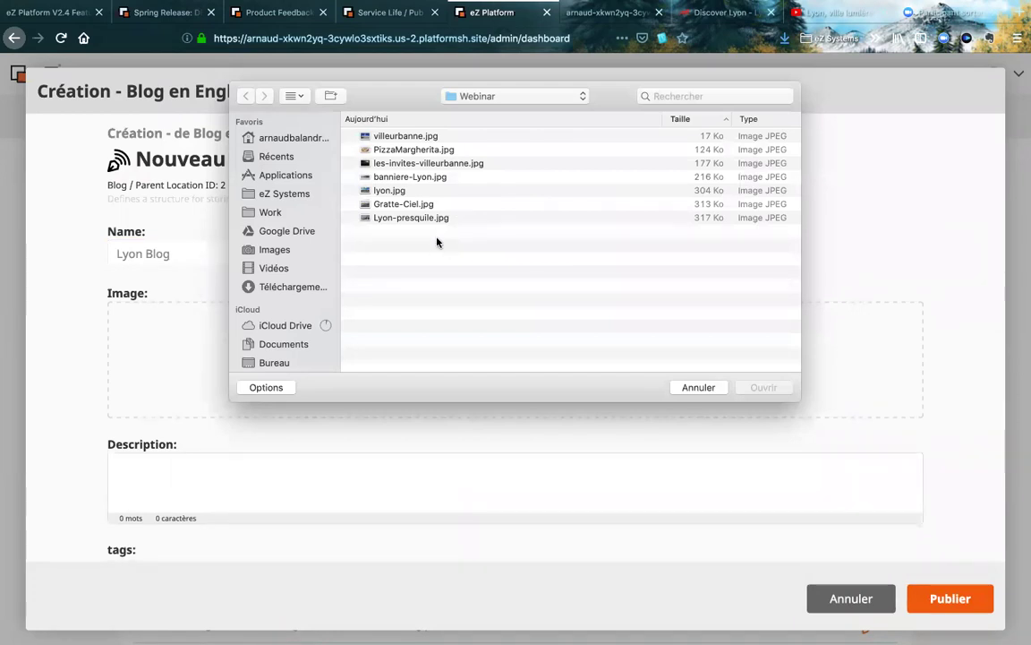
{"action": "left_click", "coordinate": [379, 190]}
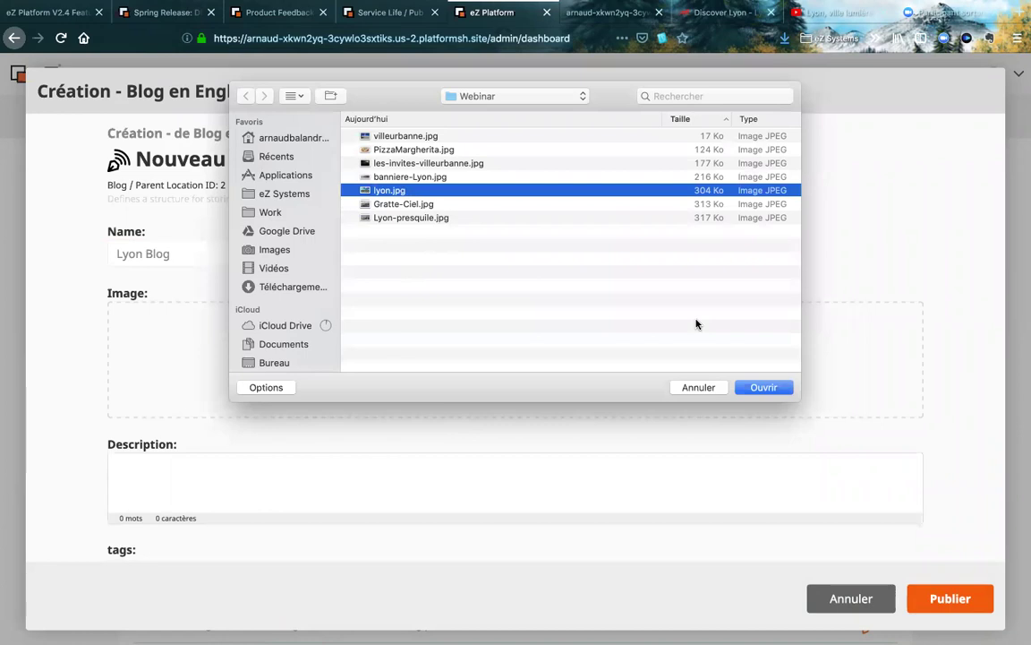
{"action": "left_click", "coordinate": [752, 387]}
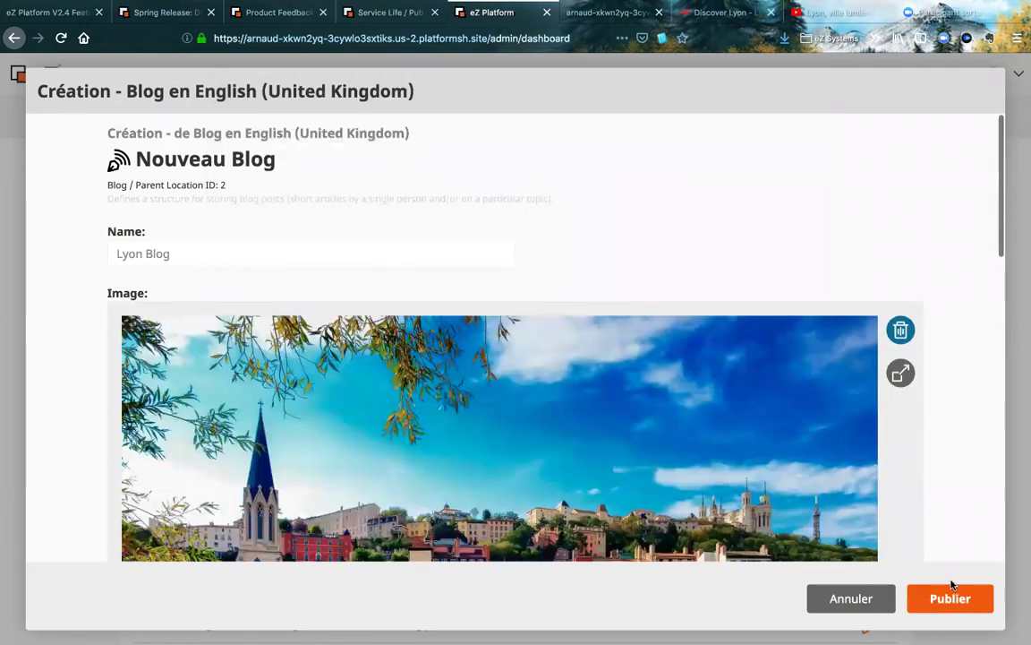
{"action": "left_click", "coordinate": [950, 598]}
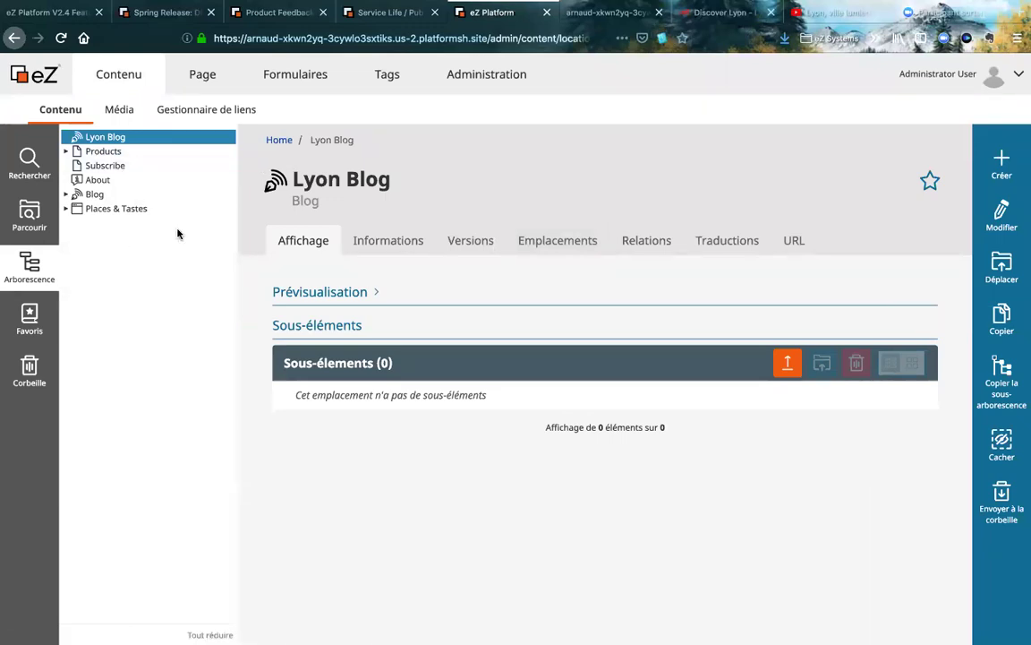
{"action": "left_click", "coordinate": [35, 274]}
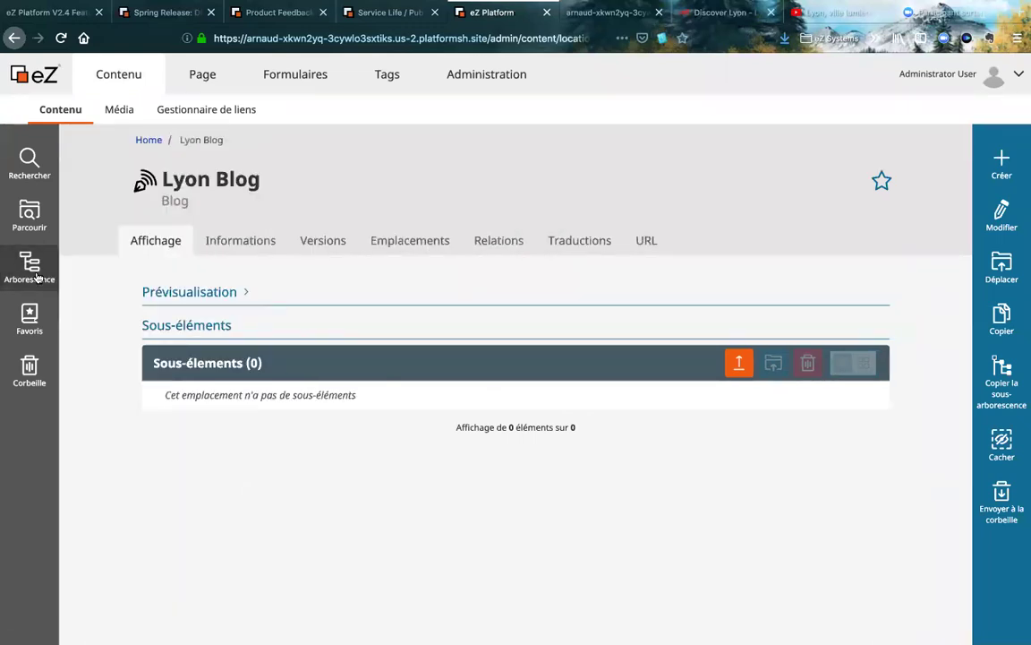
- Toggle the content tree, expand and collapse Products, then expand Places & Tastes
{"action": "left_click", "coordinate": [37, 277]}
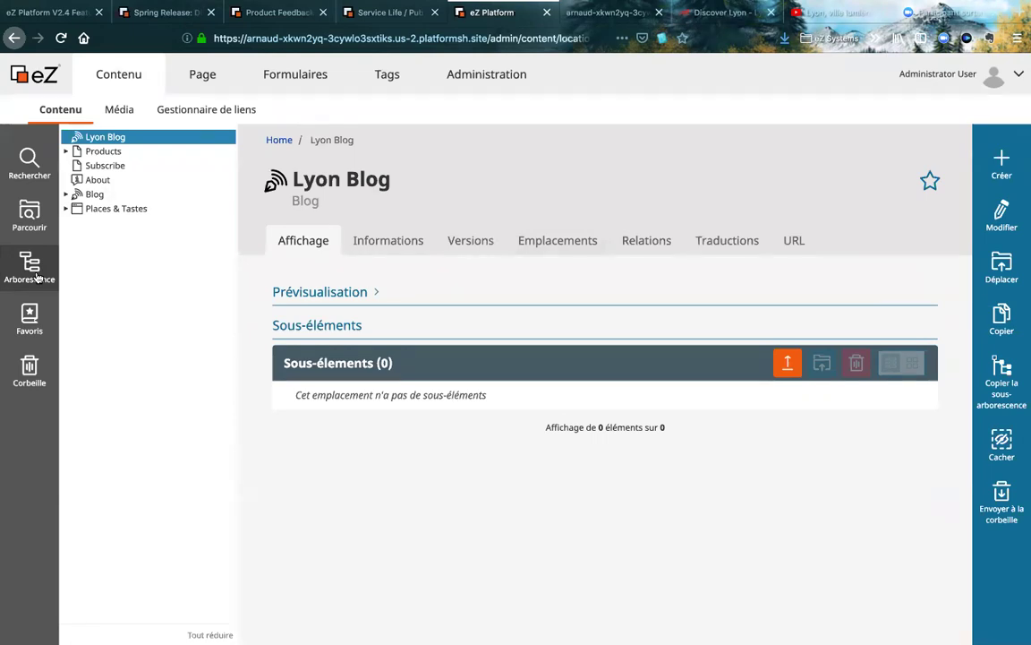
{"action": "left_click", "coordinate": [37, 274]}
{"action": "left_click", "coordinate": [34, 268]}
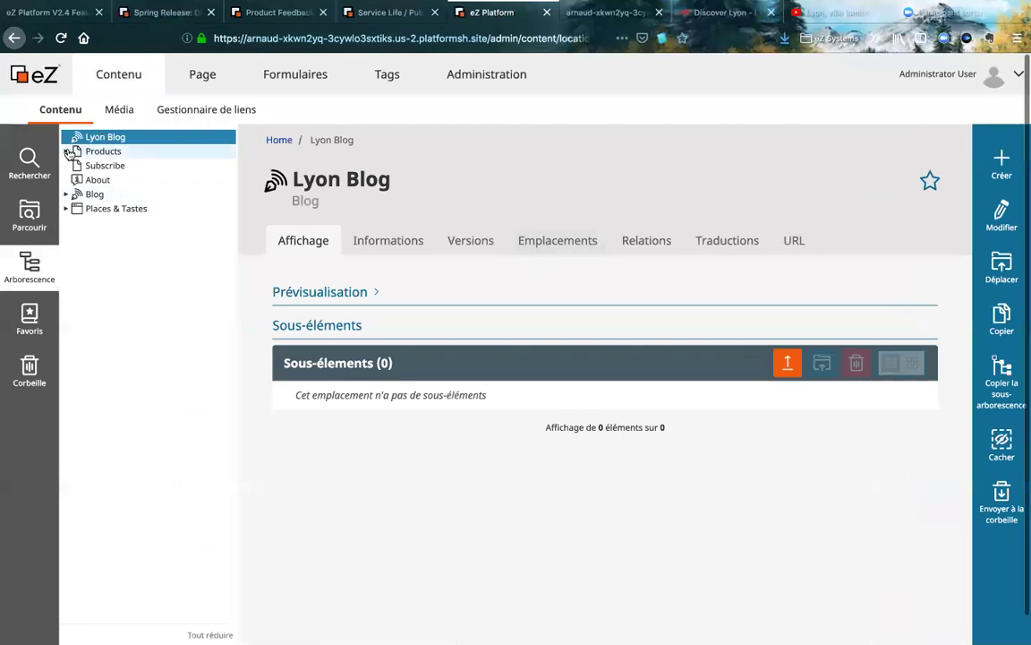
{"action": "left_click", "coordinate": [65, 152]}
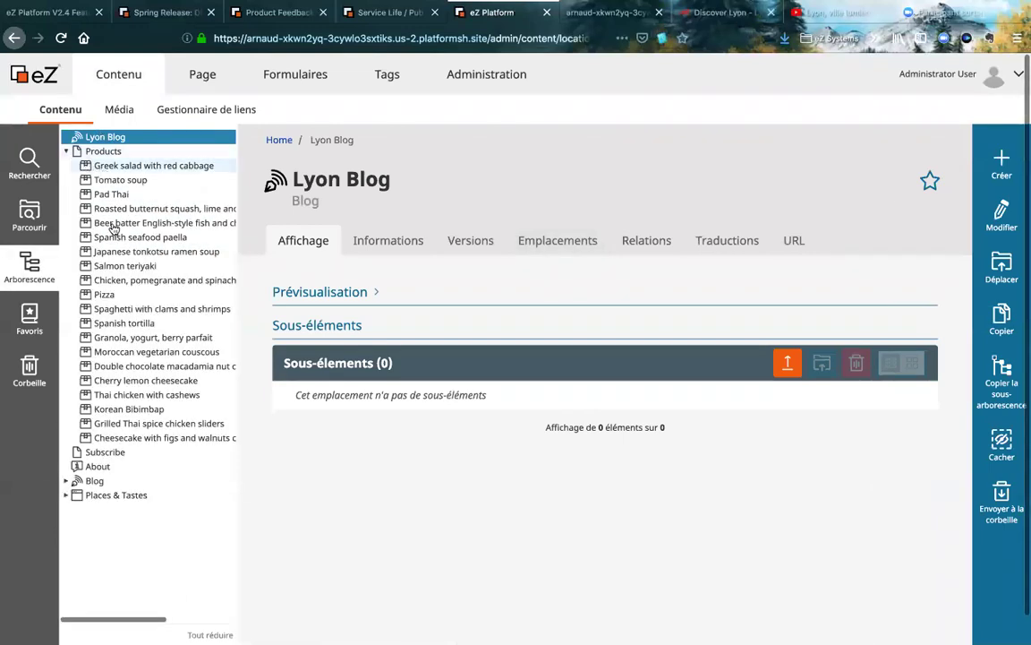
{"action": "left_click", "coordinate": [65, 151]}
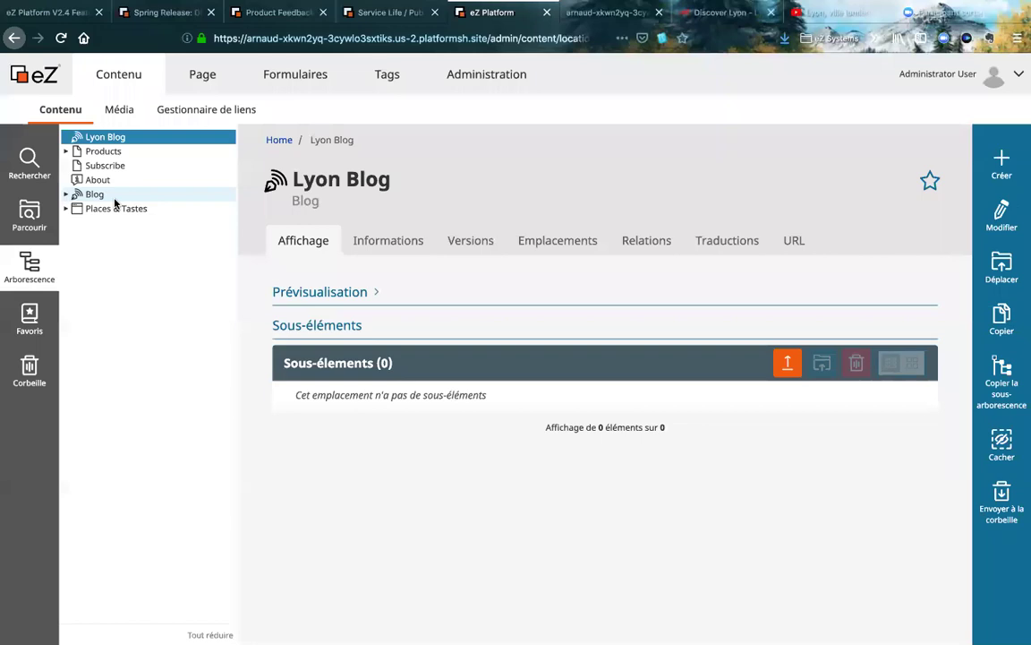
{"action": "left_click", "coordinate": [65, 208]}
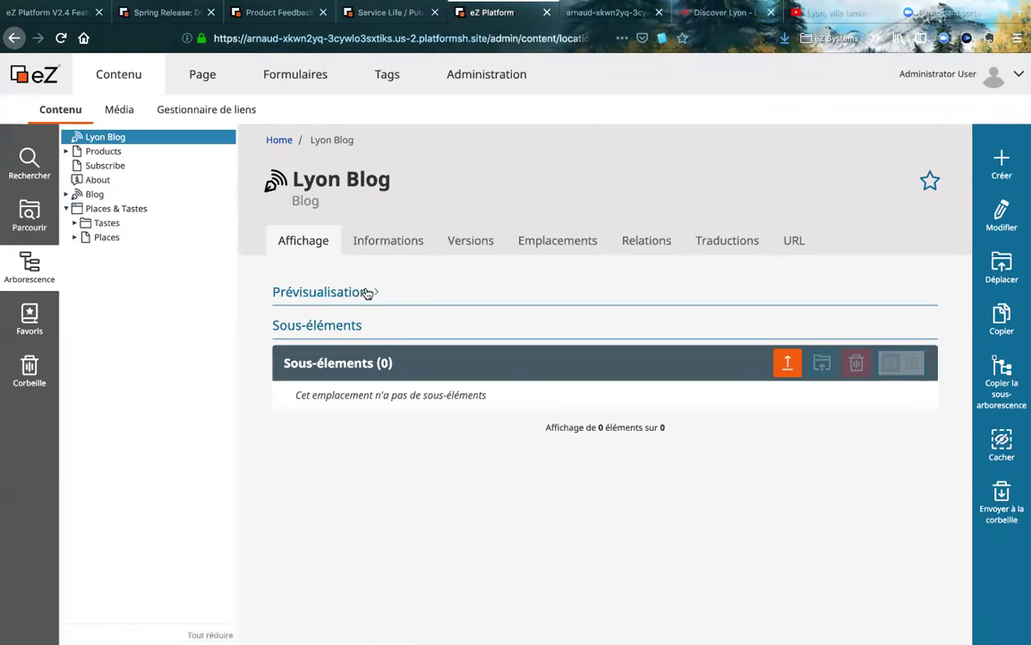
- Preview and collapse the Lyon Blog fields, then visit the Subscribe and Products pages
{"action": "left_click", "coordinate": [366, 292]}
{"action": "scroll", "coordinate": [473, 325], "scroll_direction": "down", "scroll_amount": 6}
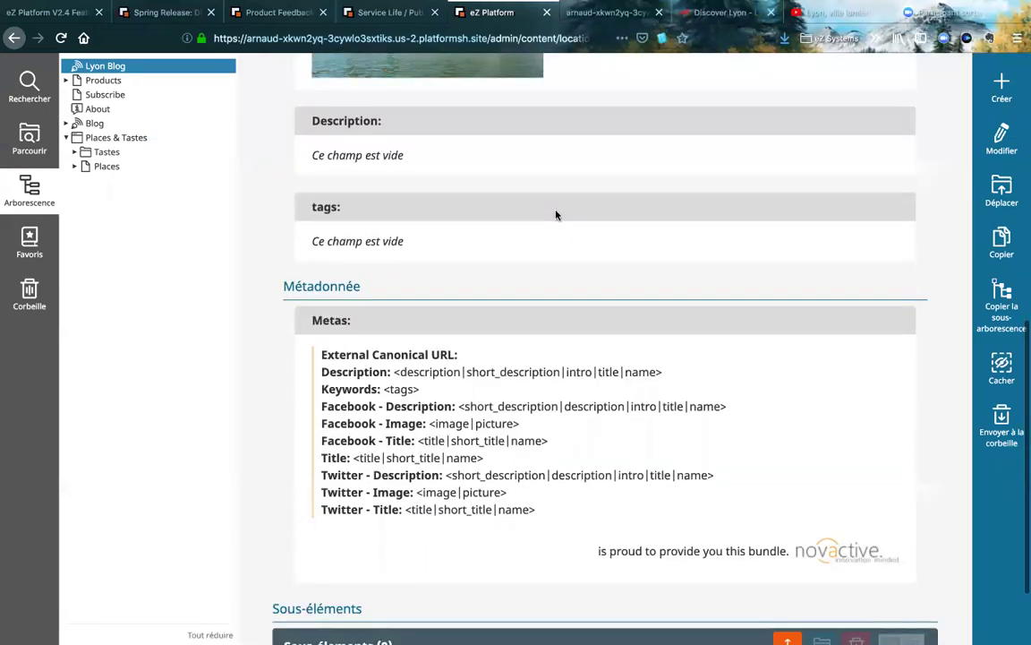
{"action": "scroll", "coordinate": [587, 242], "scroll_direction": "up", "scroll_amount": 5}
{"action": "scroll", "coordinate": [588, 242], "scroll_direction": "up", "scroll_amount": 1}
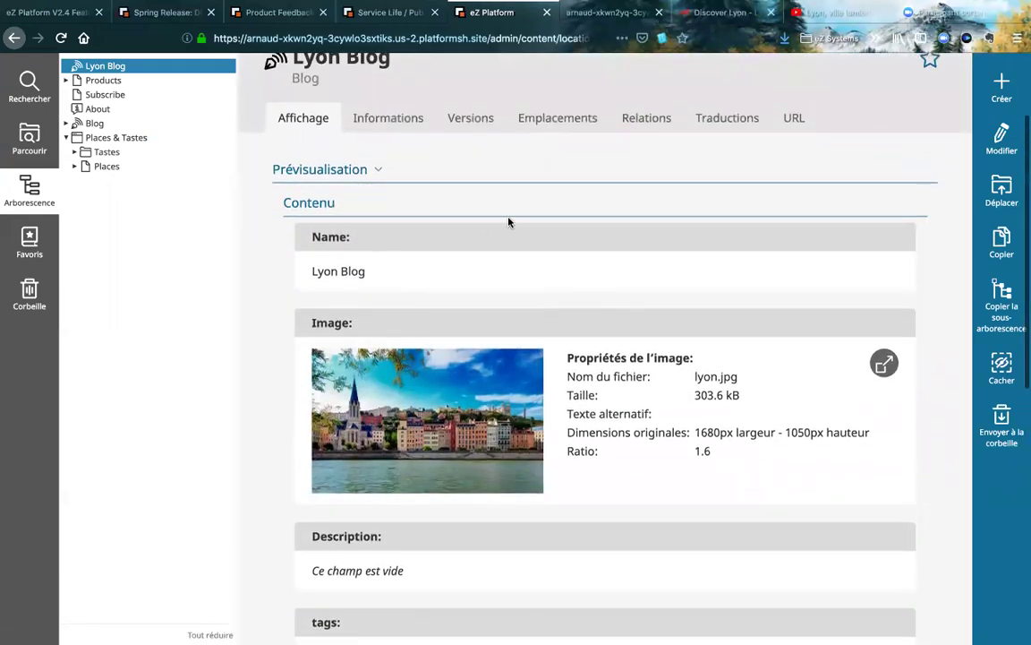
{"action": "scroll", "coordinate": [508, 222], "scroll_direction": "down", "scroll_amount": 5}
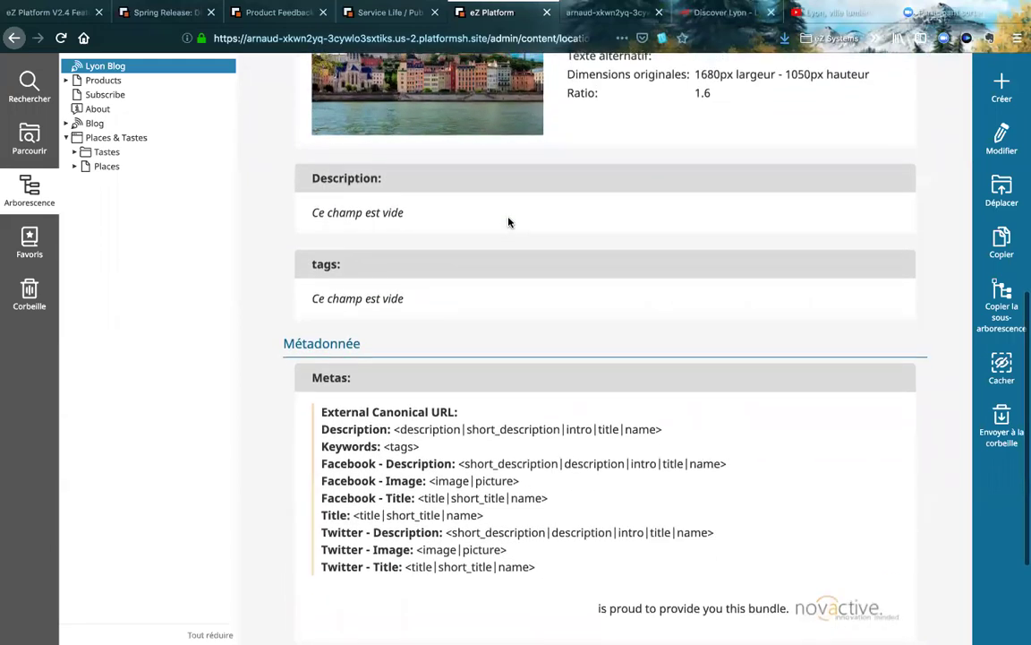
{"action": "scroll", "coordinate": [509, 222], "scroll_direction": "up", "scroll_amount": 3}
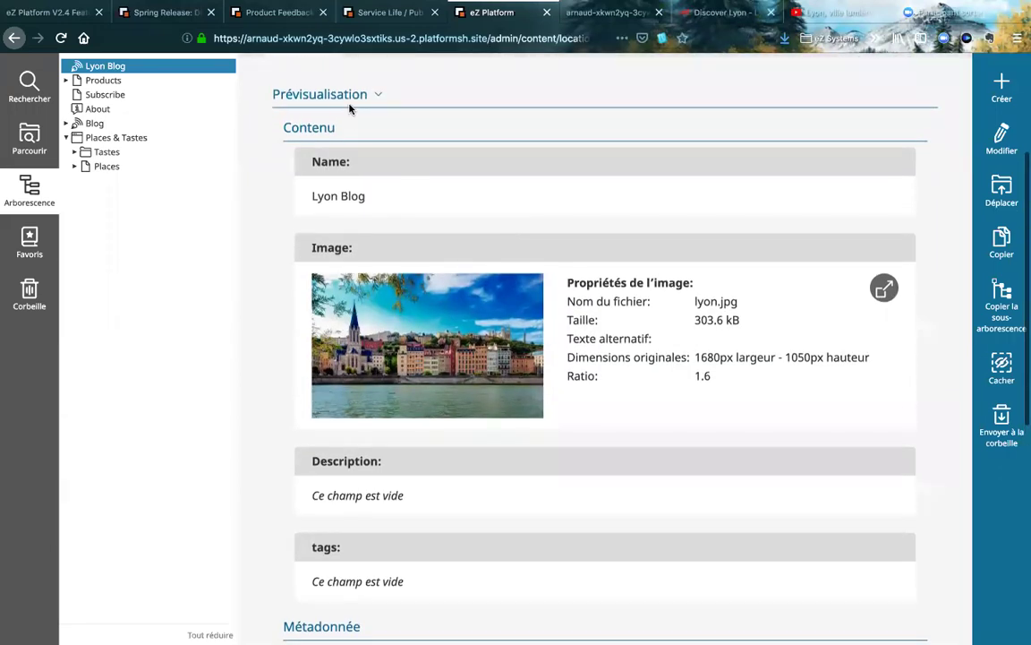
{"action": "left_click", "coordinate": [349, 95]}
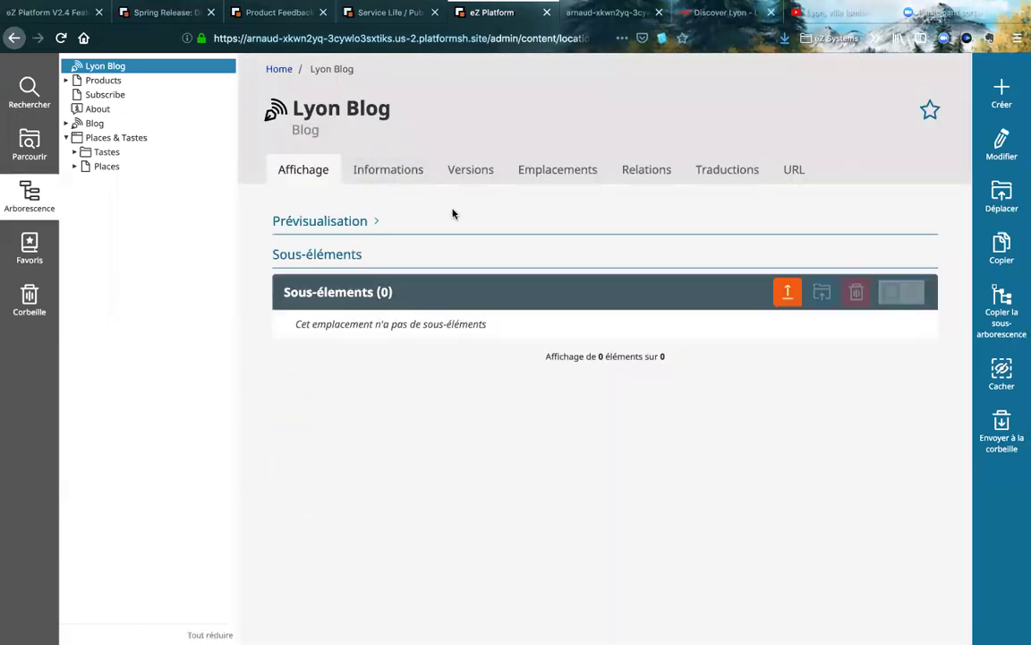
{"action": "left_click", "coordinate": [103, 95]}
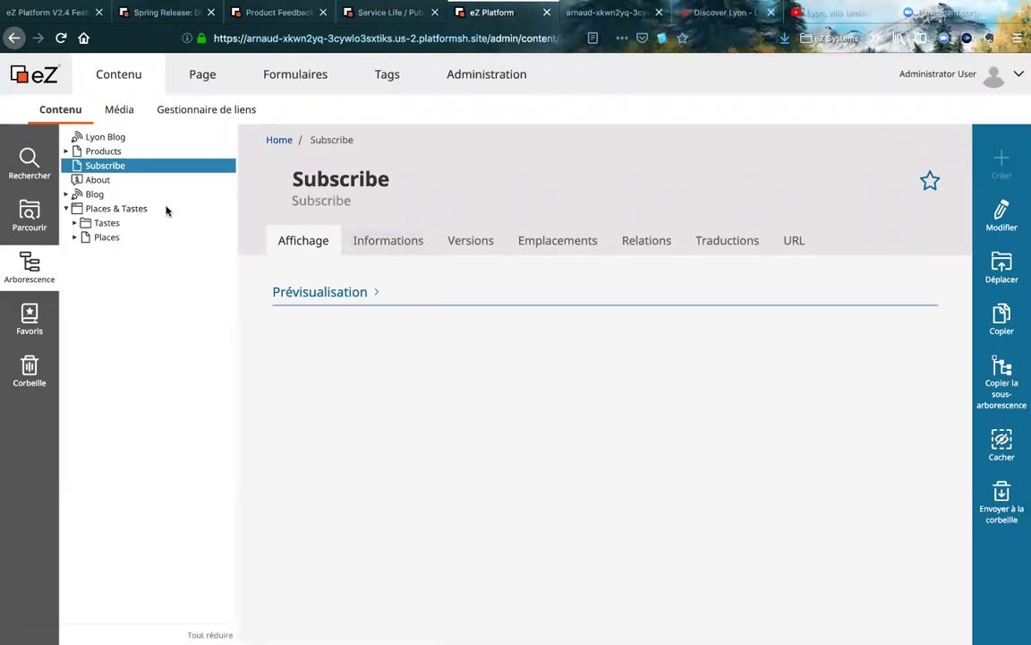
{"action": "left_click", "coordinate": [94, 151]}
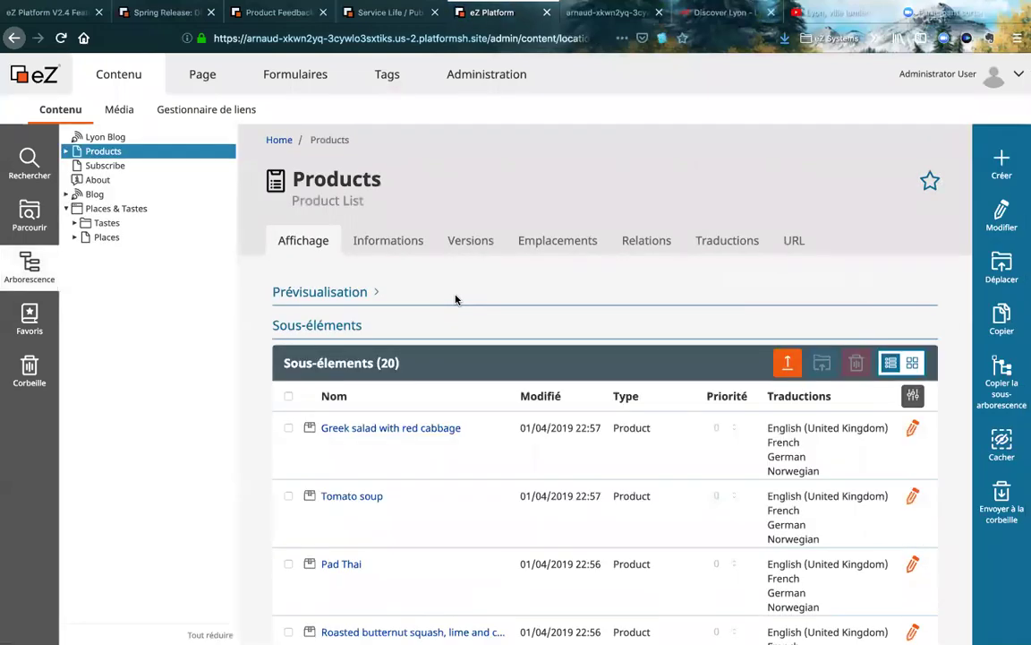
- Expand the Products preview to view its fields, then collapse it again
{"action": "scroll", "coordinate": [706, 308], "scroll_direction": "down", "scroll_amount": 2}
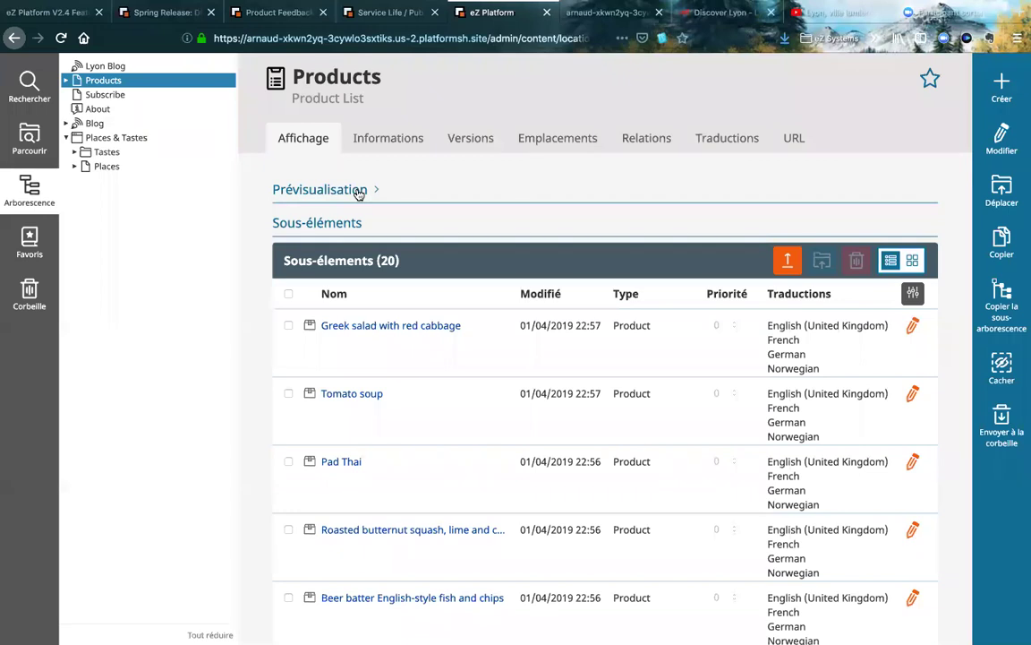
{"action": "left_click", "coordinate": [322, 187]}
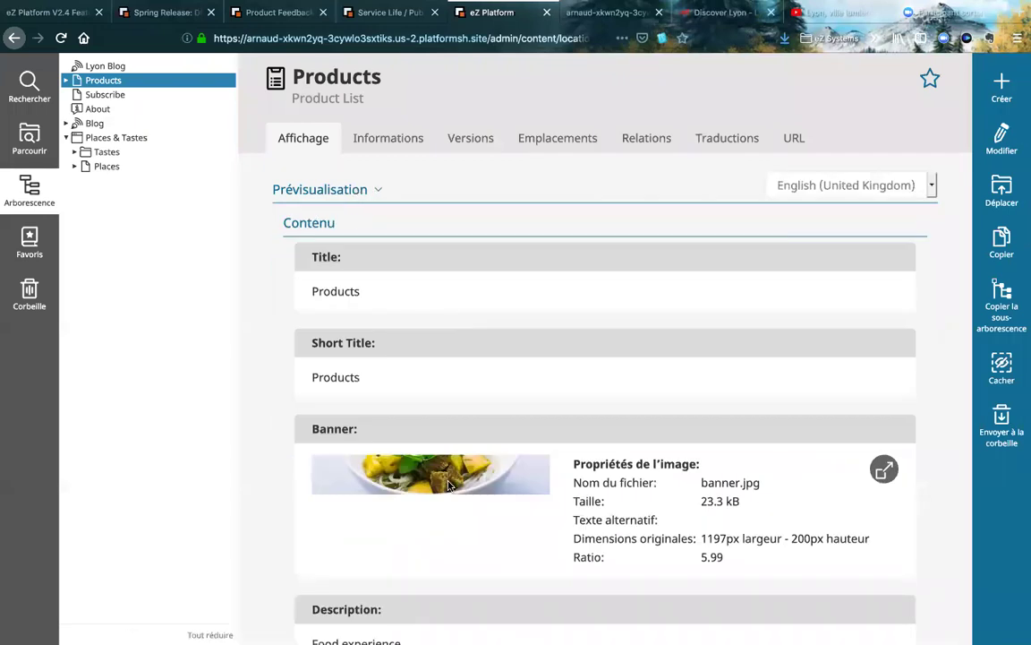
{"action": "left_click", "coordinate": [366, 191]}
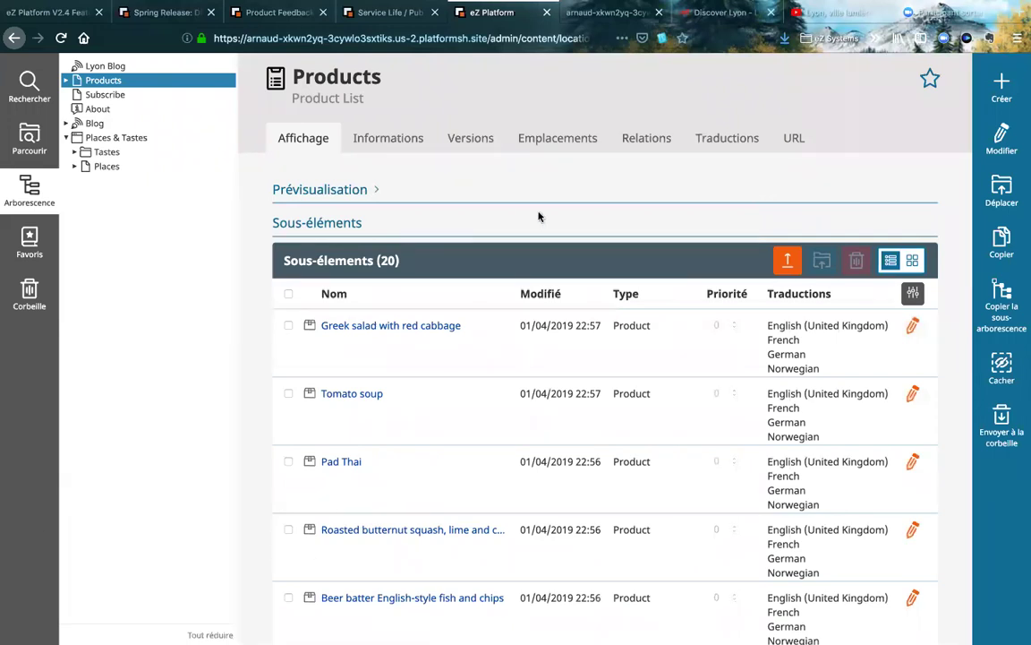
- Check Products' Informations tab, then review its Versions: v5 French, v1–4 English archived
{"action": "left_click", "coordinate": [396, 141]}
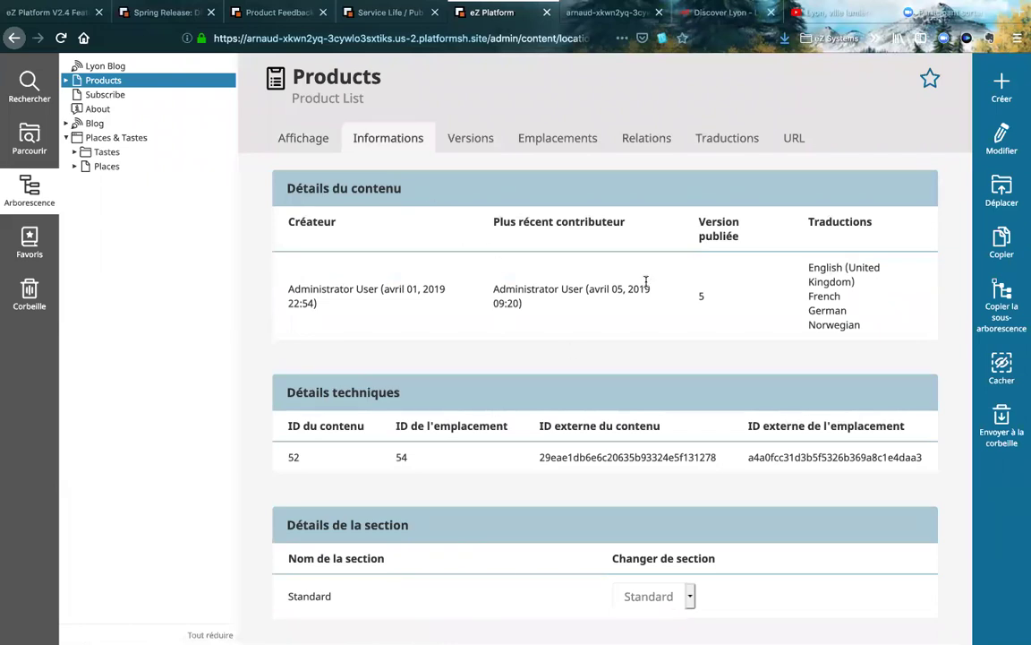
{"action": "scroll", "coordinate": [646, 281], "scroll_direction": "down", "scroll_amount": 5}
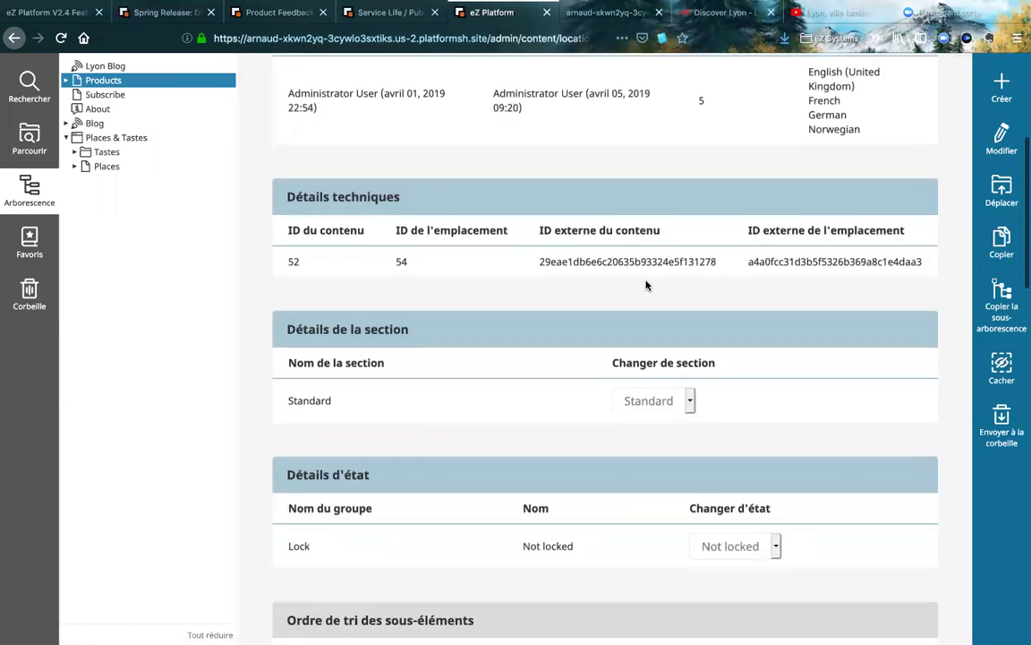
{"action": "scroll", "coordinate": [646, 285], "scroll_direction": "down", "scroll_amount": 4}
{"action": "scroll", "coordinate": [646, 285], "scroll_direction": "up", "scroll_amount": 10}
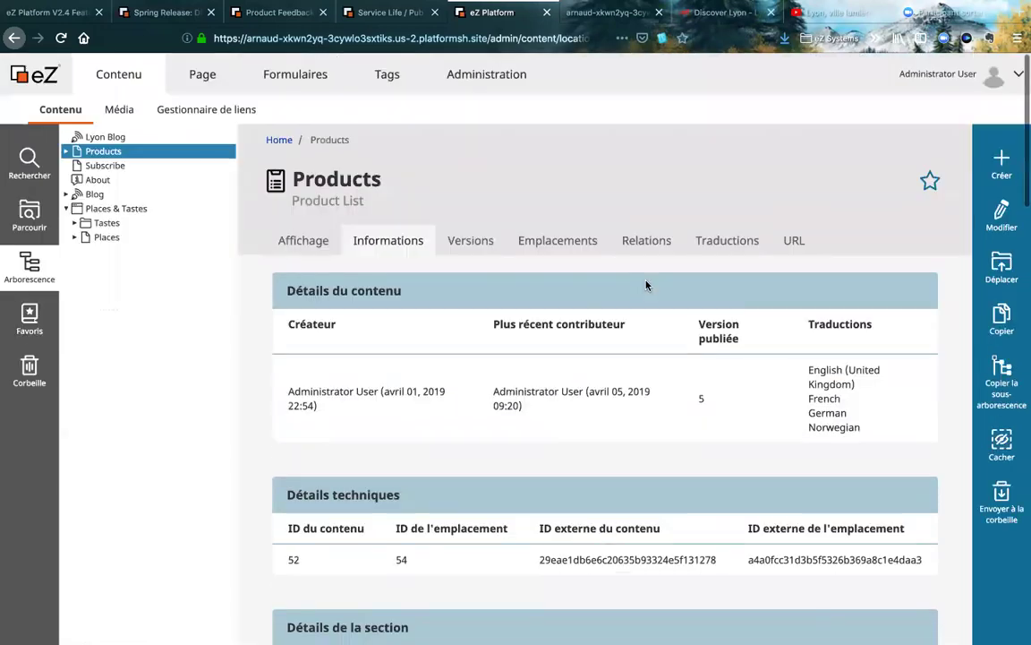
{"action": "left_click", "coordinate": [476, 245]}
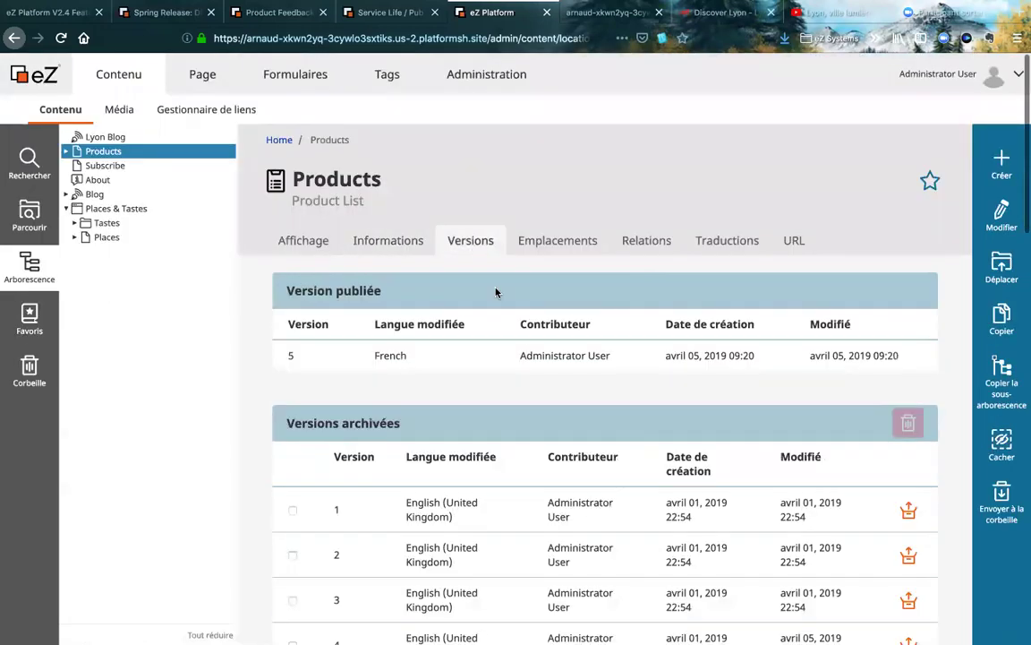
{"action": "scroll", "coordinate": [527, 351], "scroll_direction": "down", "scroll_amount": 2}
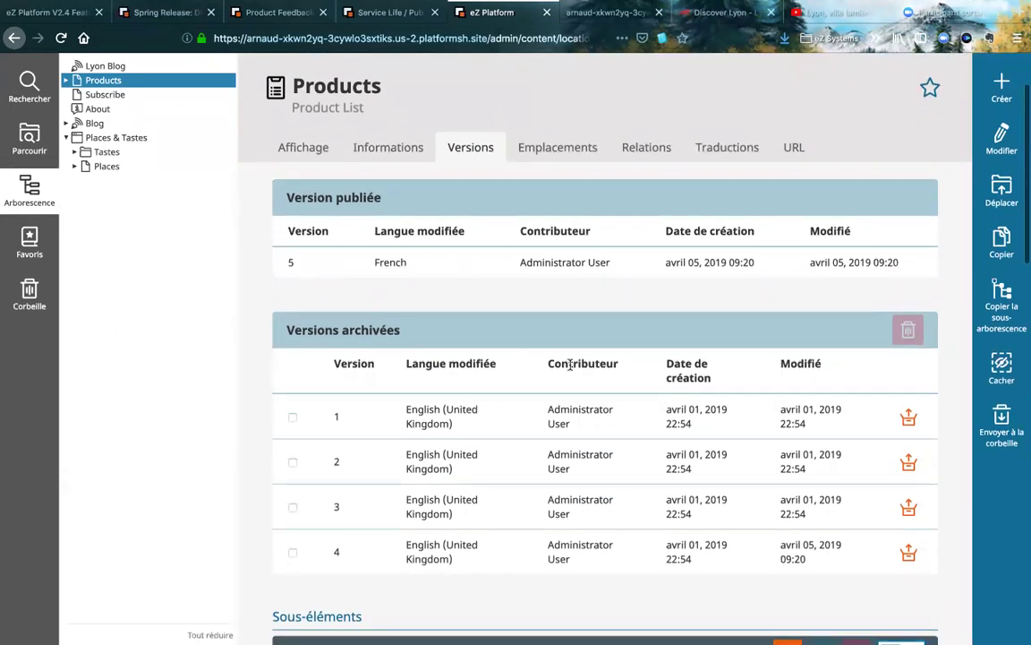
{"action": "scroll", "coordinate": [511, 296], "scroll_direction": "down", "scroll_amount": 2}
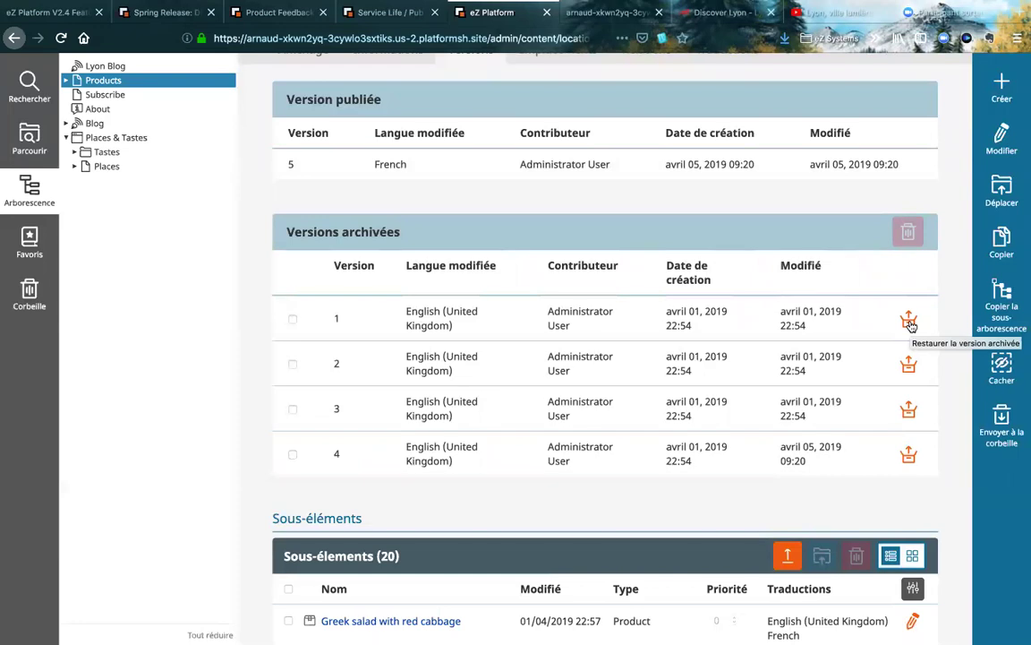
{"action": "scroll", "coordinate": [710, 301], "scroll_direction": "down", "scroll_amount": 1}
{"action": "scroll", "coordinate": [711, 301], "scroll_direction": "down", "scroll_amount": 4}
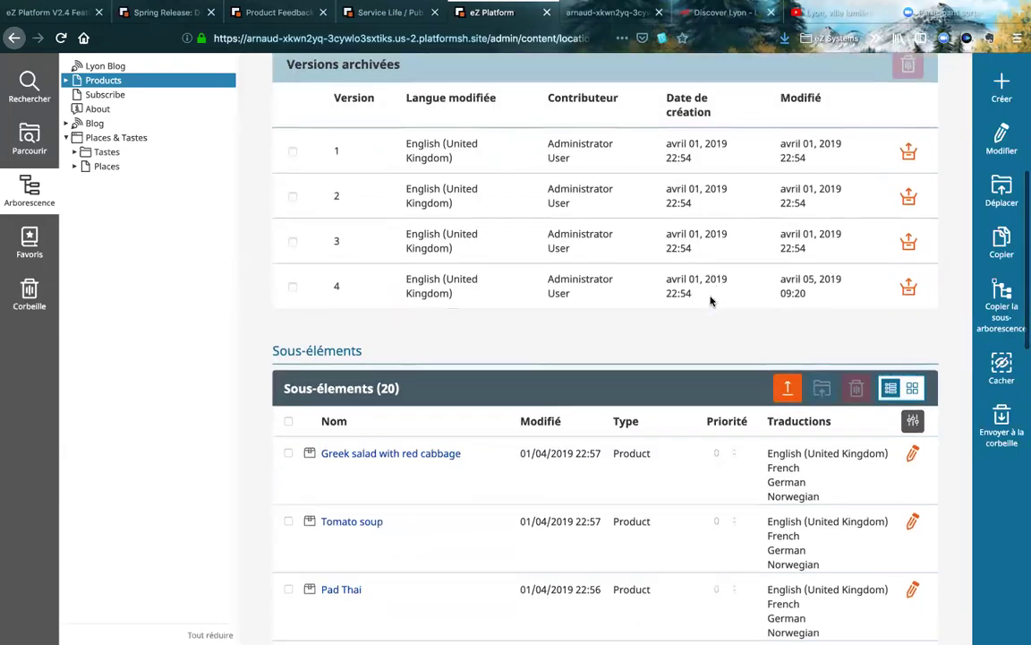
{"action": "scroll", "coordinate": [711, 301], "scroll_direction": "down", "scroll_amount": 1}
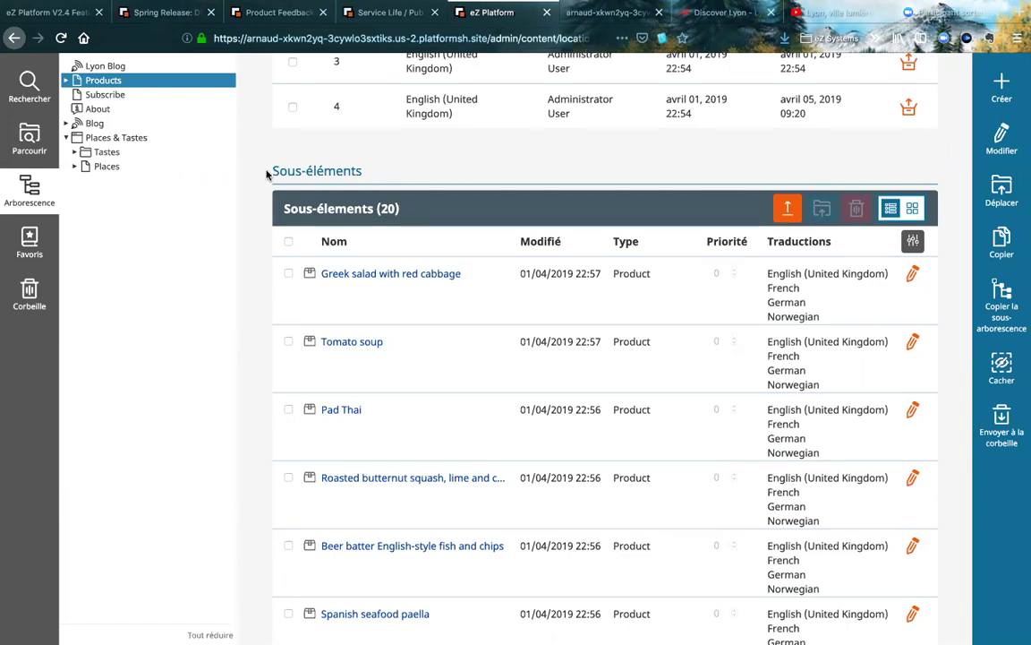
{"action": "key", "text": "ctrl+Up"}
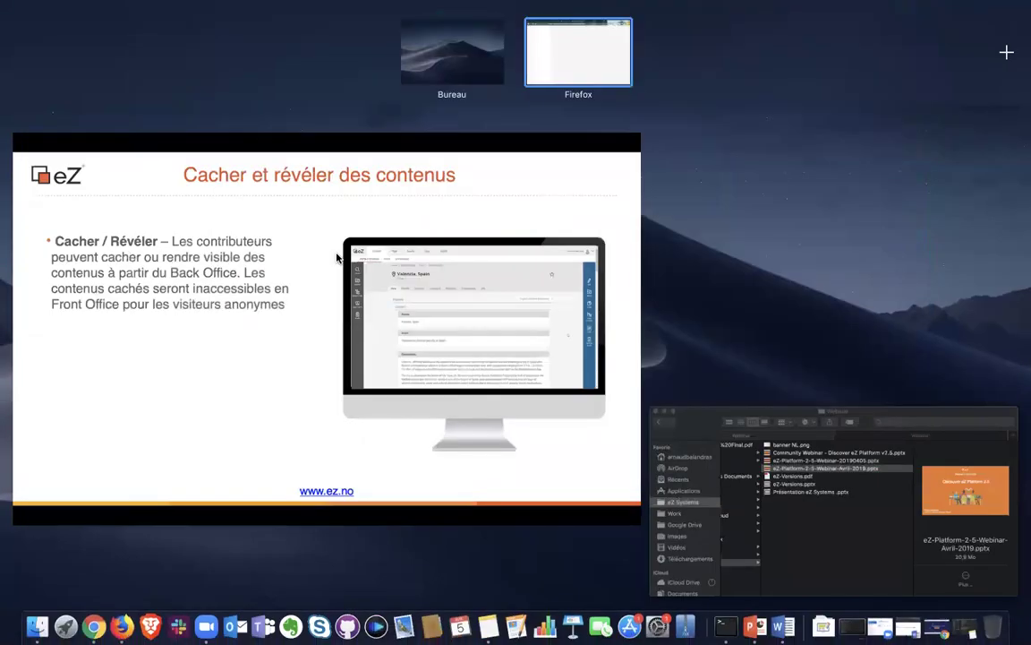
{"action": "left_click", "coordinate": [569, 61]}
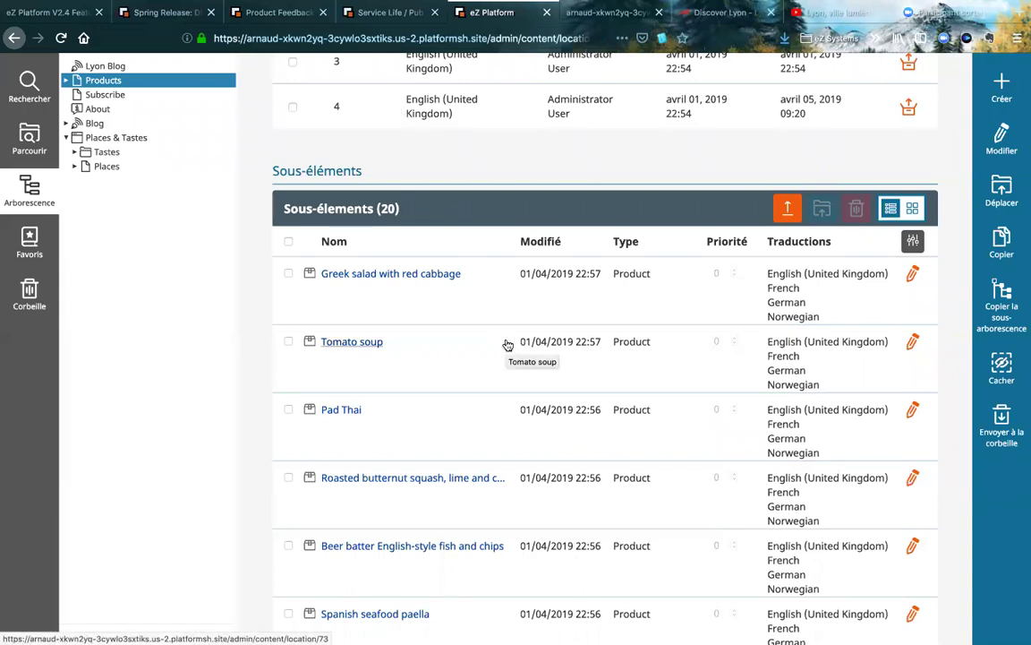
{"action": "scroll", "coordinate": [527, 260], "scroll_direction": "up", "scroll_amount": 6}
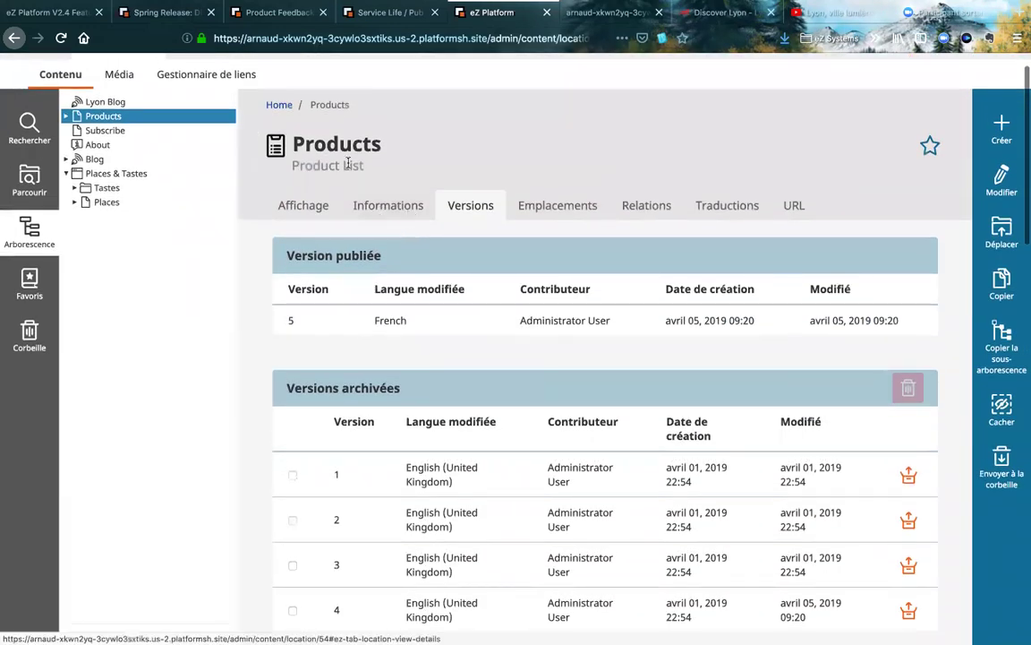
- Reload the Products page on Affichage and expand its node to the 20 recipes
{"action": "left_click", "coordinate": [103, 116]}
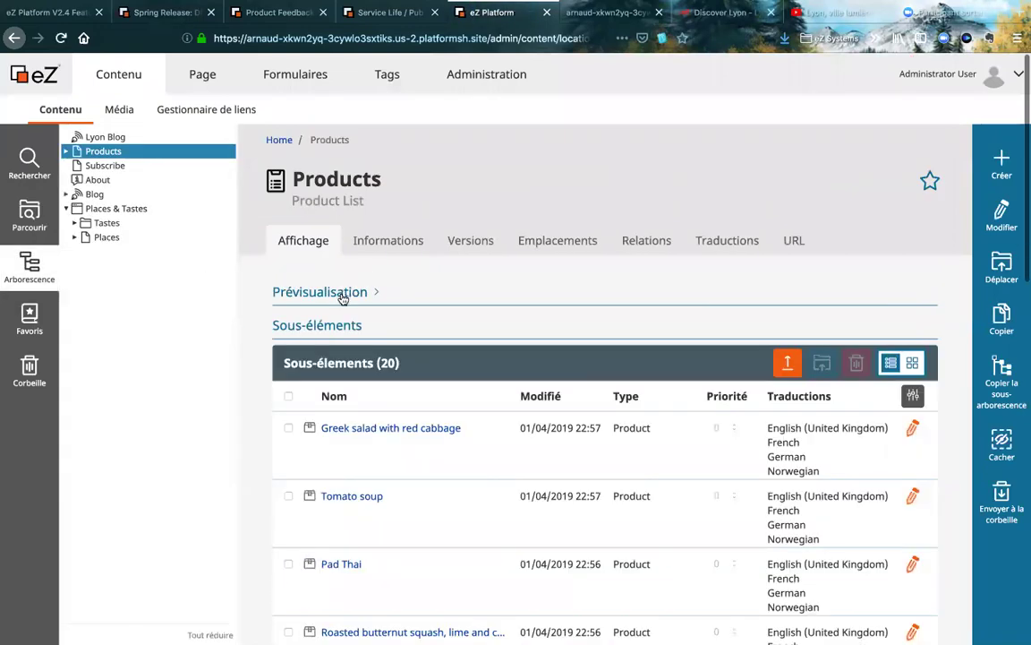
{"action": "scroll", "coordinate": [492, 329], "scroll_direction": "down", "scroll_amount": 2}
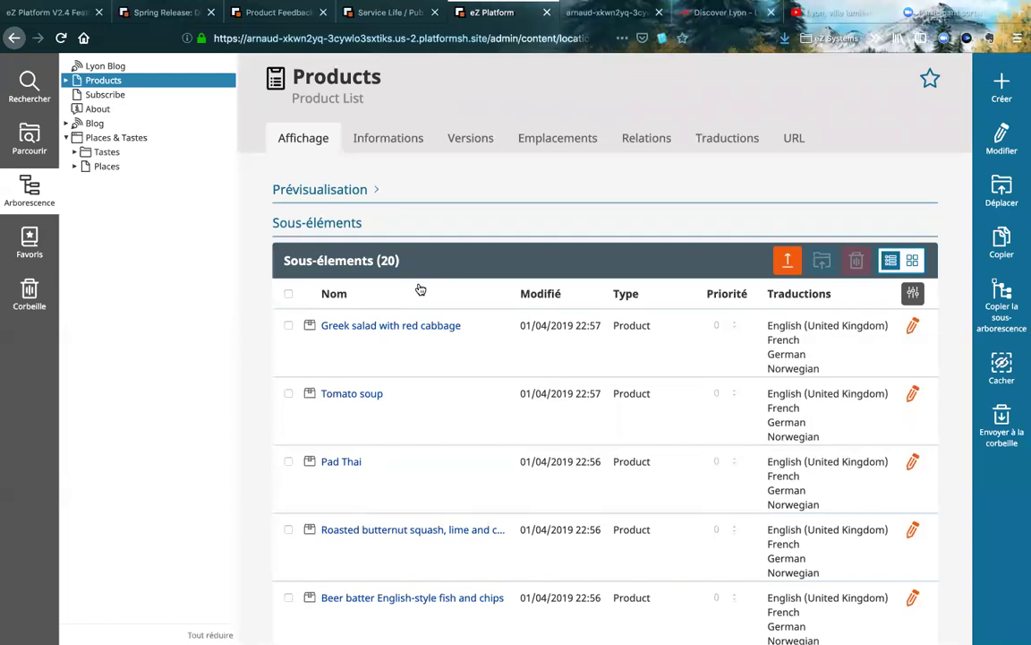
{"action": "left_click", "coordinate": [66, 80]}
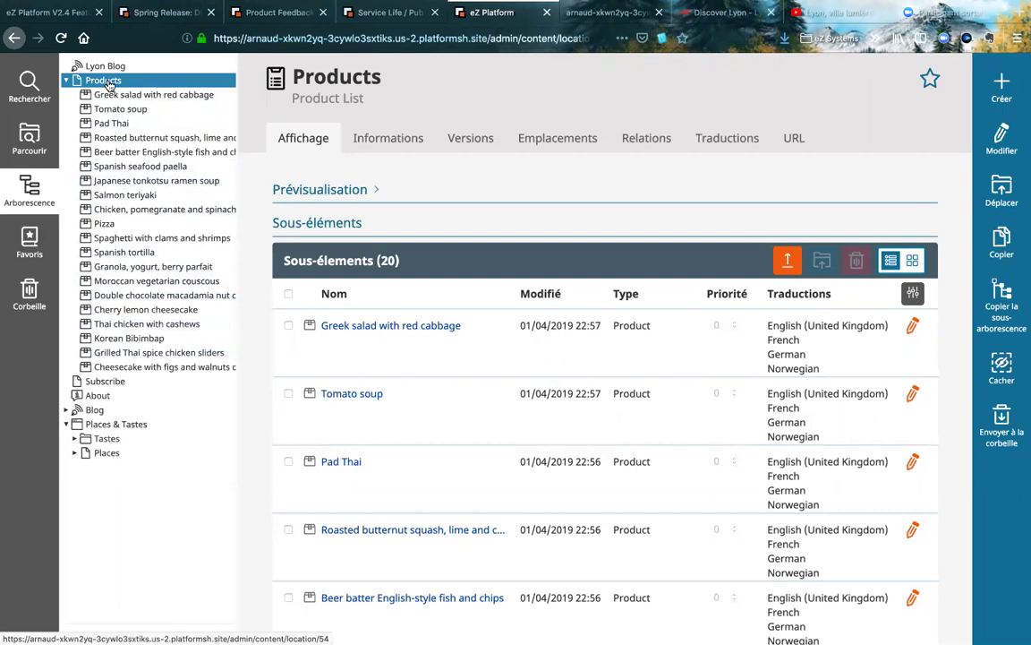
- Collapse Products in the tree and sort sub-items by Modifié, newest first
{"action": "left_click", "coordinate": [65, 80]}
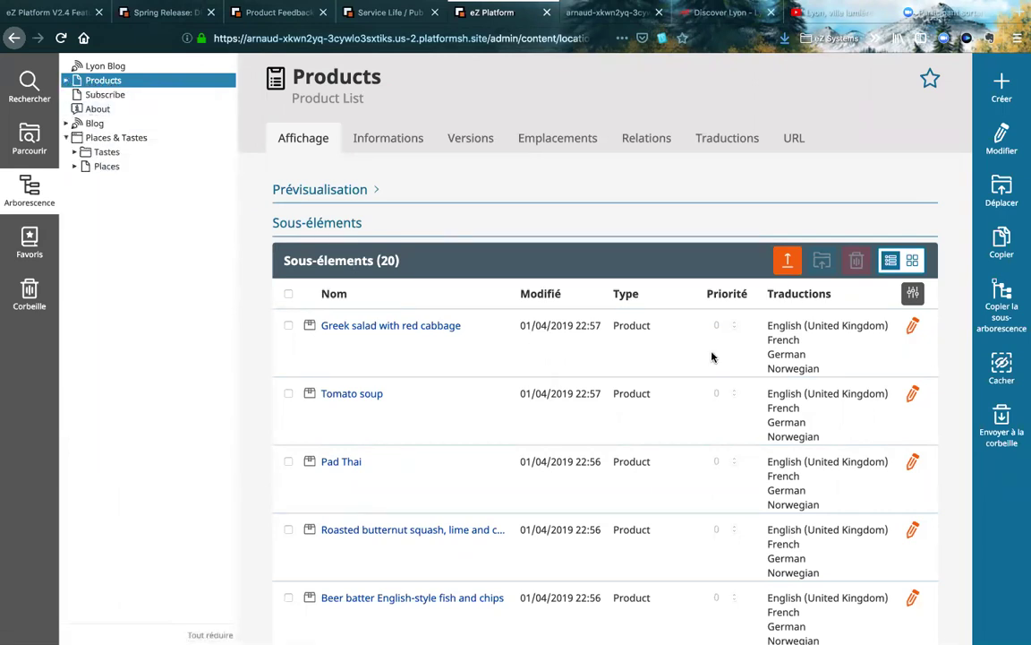
{"action": "left_click", "coordinate": [336, 293]}
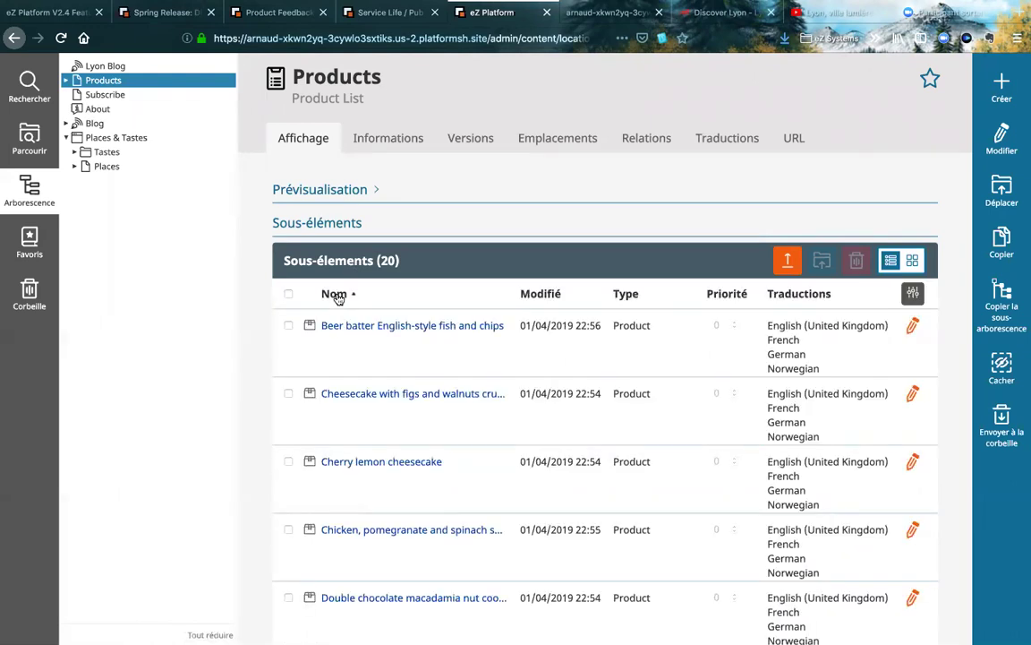
{"action": "left_click", "coordinate": [548, 295]}
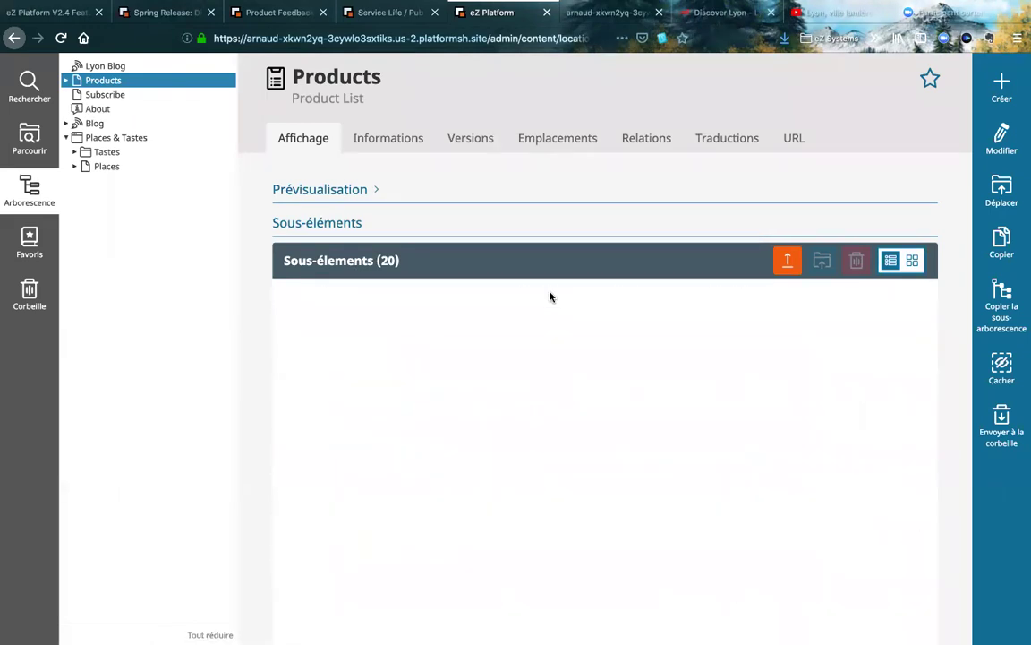
{"action": "left_click", "coordinate": [548, 293]}
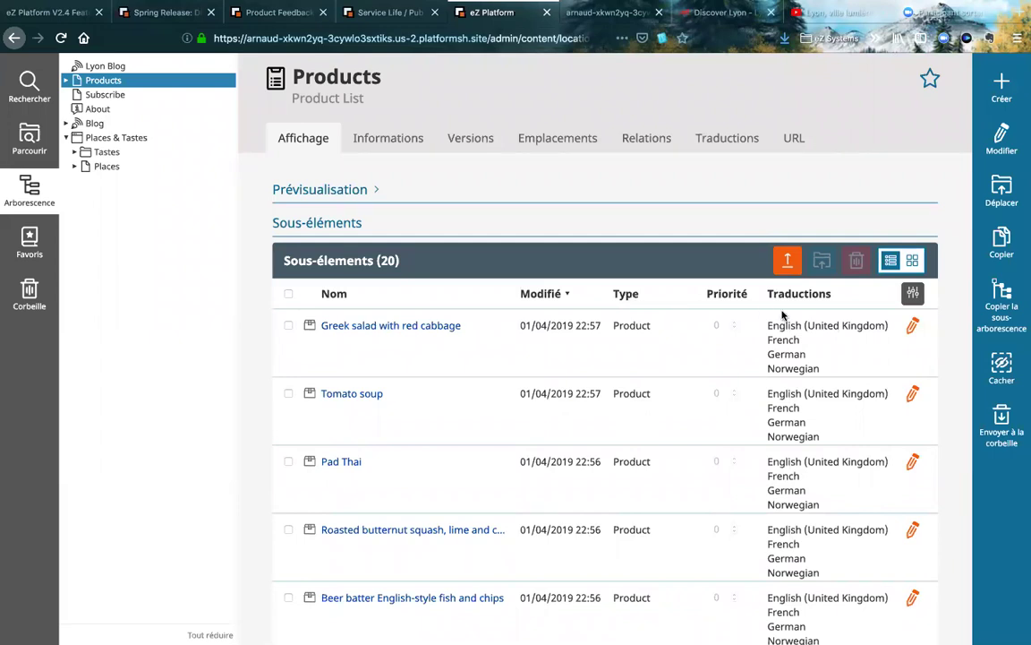
- Hide and restore the Type and Priorité columns in the table column settings
{"action": "left_click", "coordinate": [912, 293]}
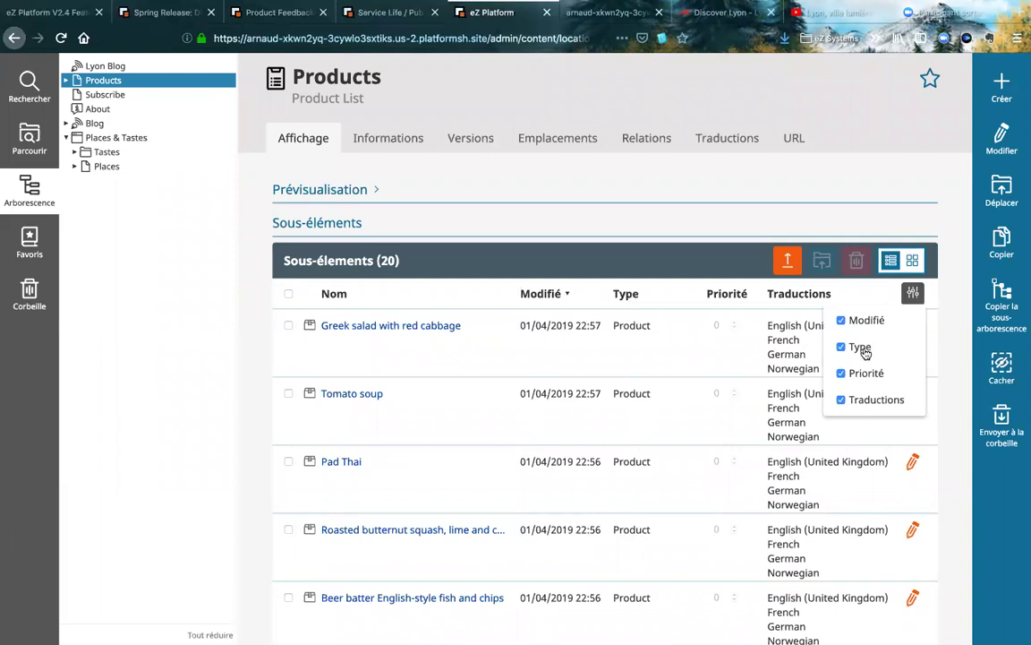
{"action": "left_click", "coordinate": [861, 347]}
{"action": "left_click", "coordinate": [862, 380]}
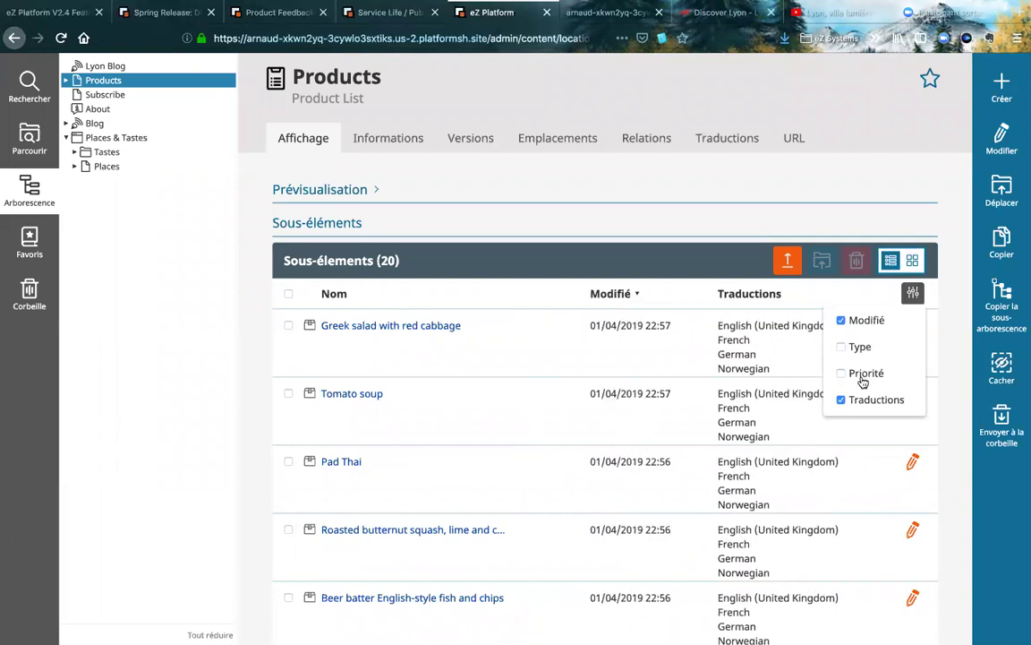
{"action": "left_click", "coordinate": [860, 346]}
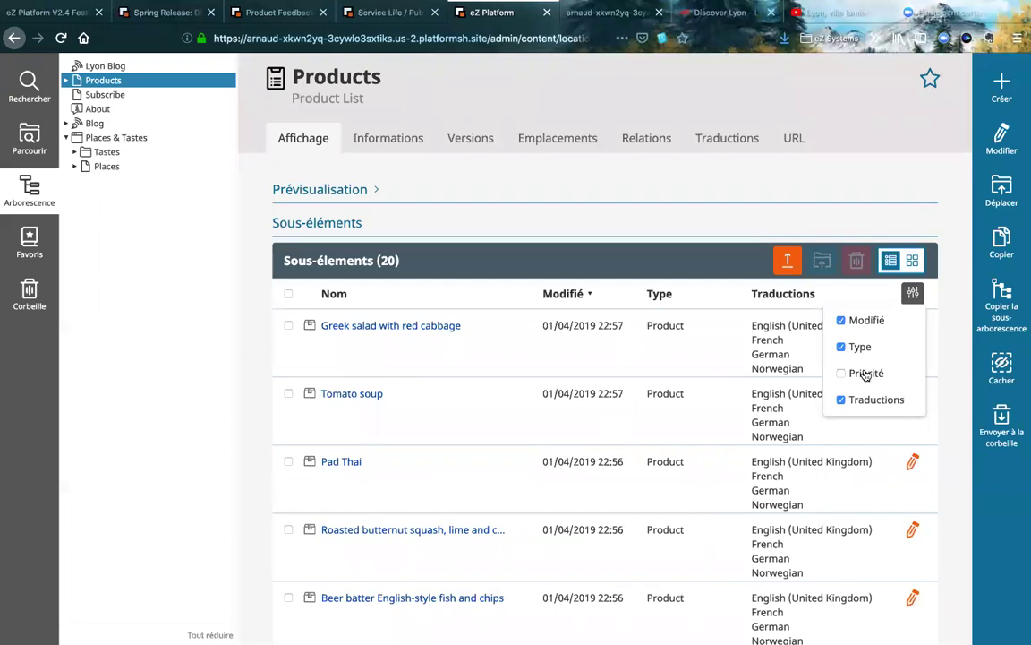
{"action": "left_click", "coordinate": [865, 372]}
{"action": "left_click", "coordinate": [717, 309]}
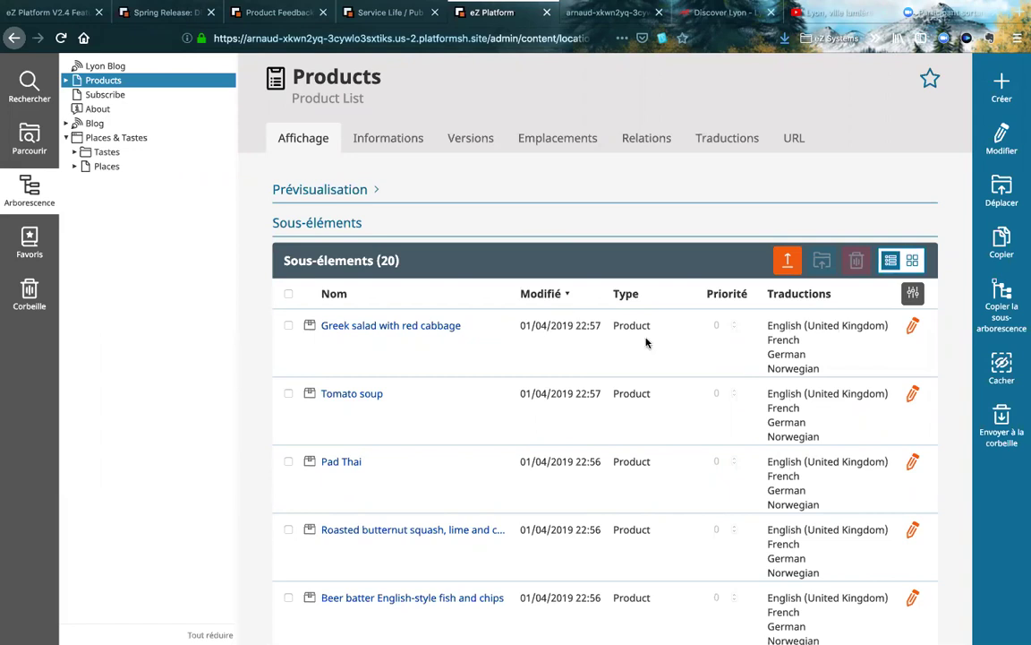
- Set Greek salad with red cabbage's priority to 2 and sort Products sub-items by priority
{"action": "left_click", "coordinate": [732, 328]}
{"action": "key", "text": "BackSpace"}
{"action": "type", "text": "2"}
{"action": "left_click", "coordinate": [695, 326]}
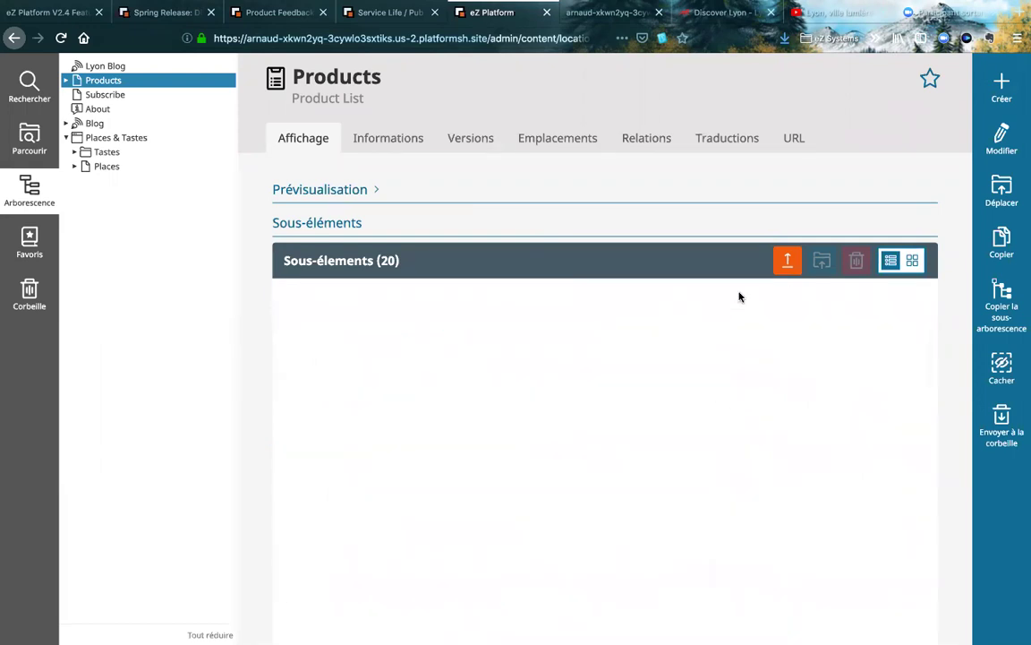
{"action": "left_click", "coordinate": [741, 296]}
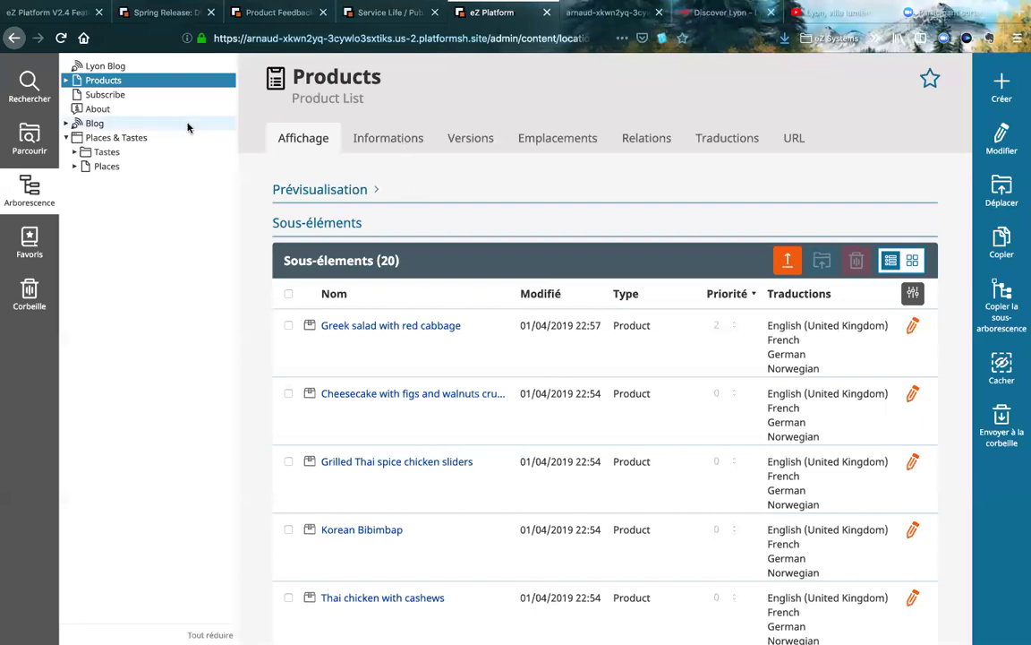
{"action": "left_click", "coordinate": [114, 70]}
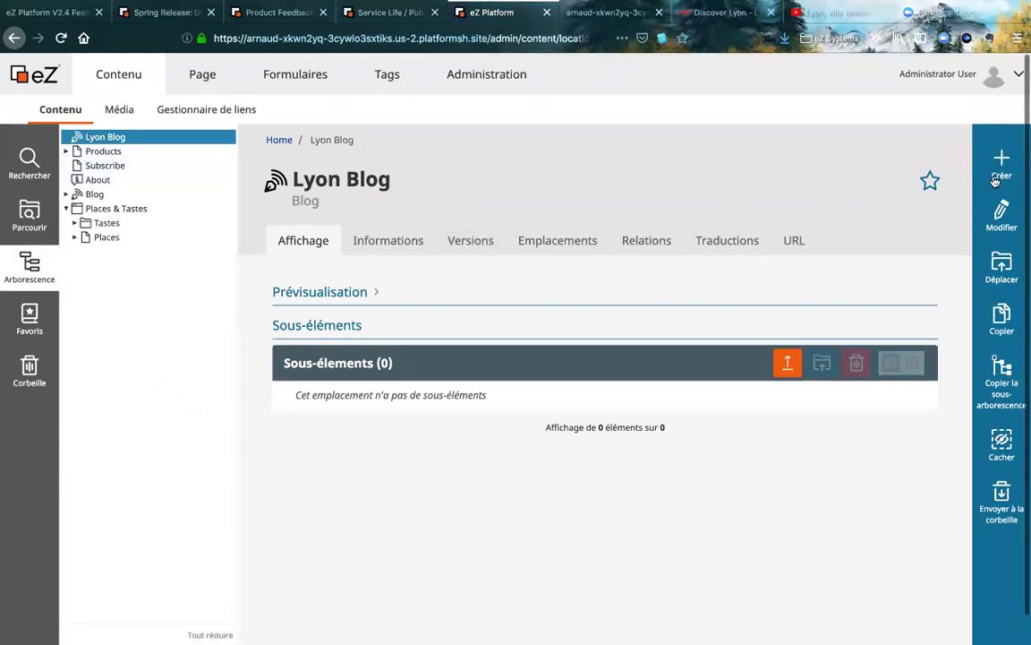
- Star Lyon Blog as a favourite, check it under Favoris, then return to Lyon Blog
{"action": "left_click", "coordinate": [944, 189]}
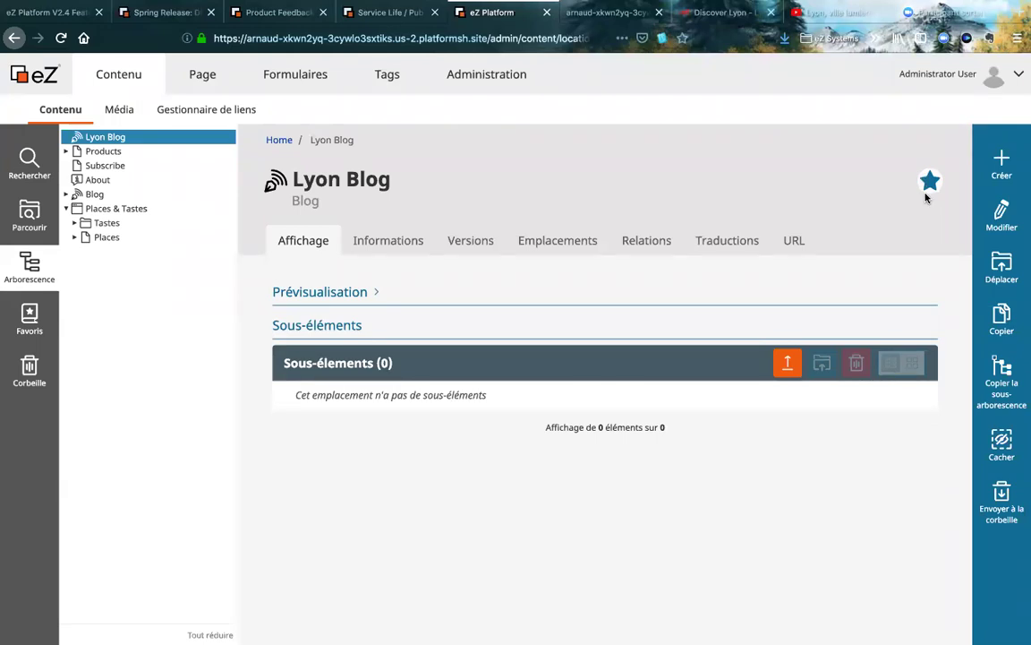
{"action": "left_click", "coordinate": [30, 320]}
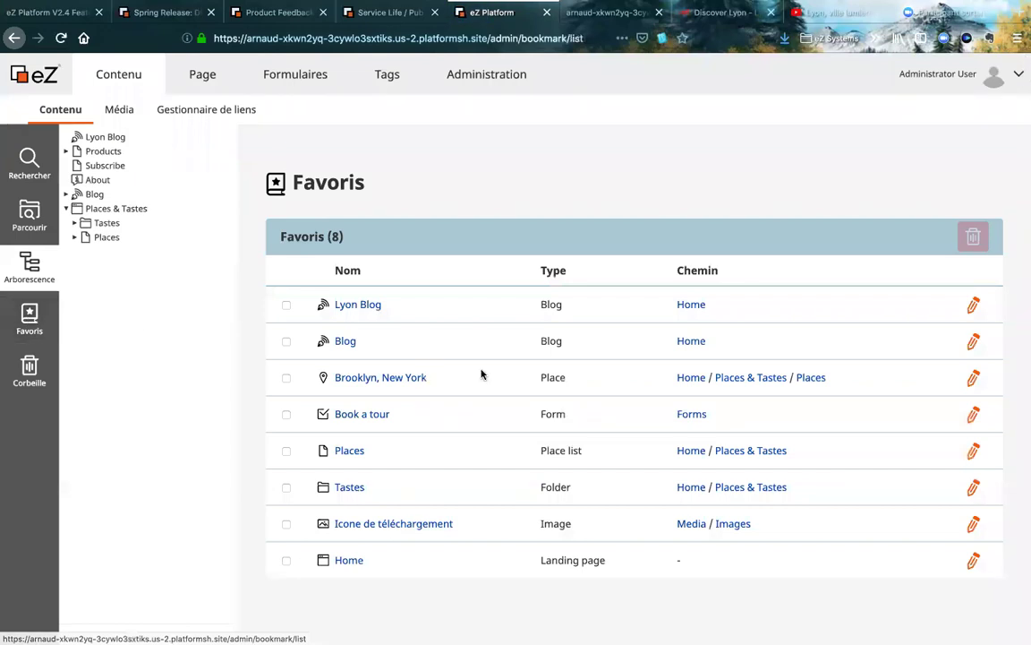
{"action": "scroll", "coordinate": [481, 375], "scroll_direction": "down", "scroll_amount": 1}
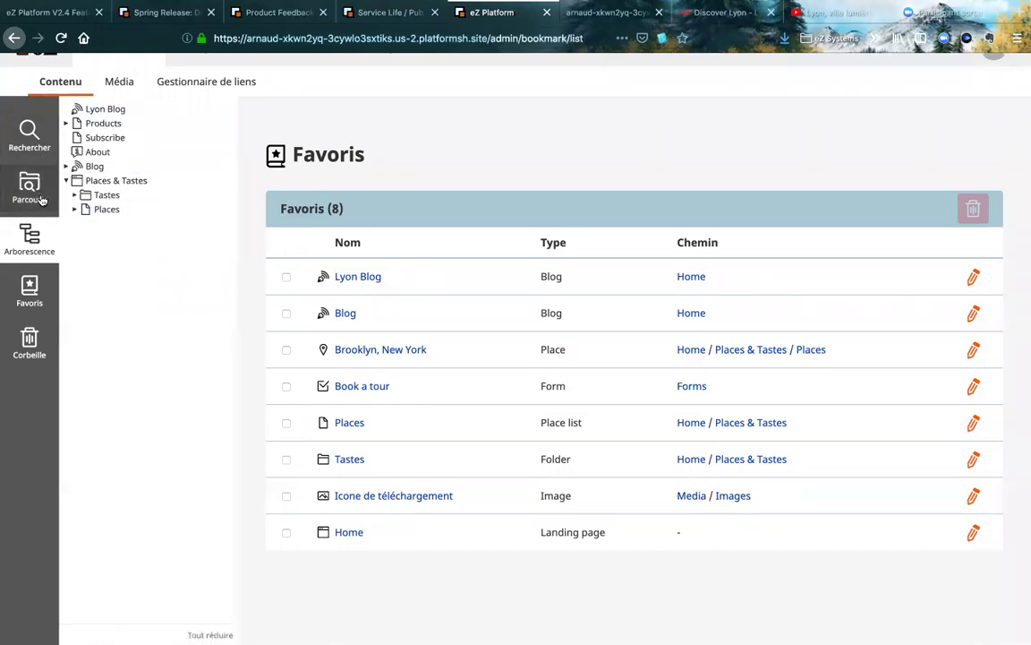
{"action": "left_click", "coordinate": [108, 108]}
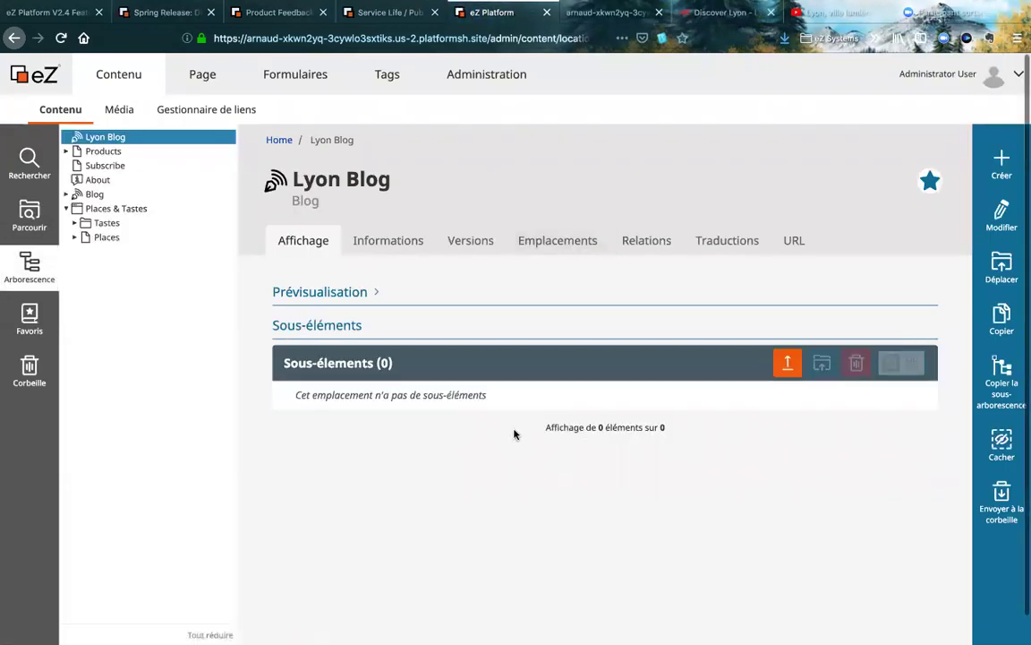
{"action": "left_click", "coordinate": [1002, 164]}
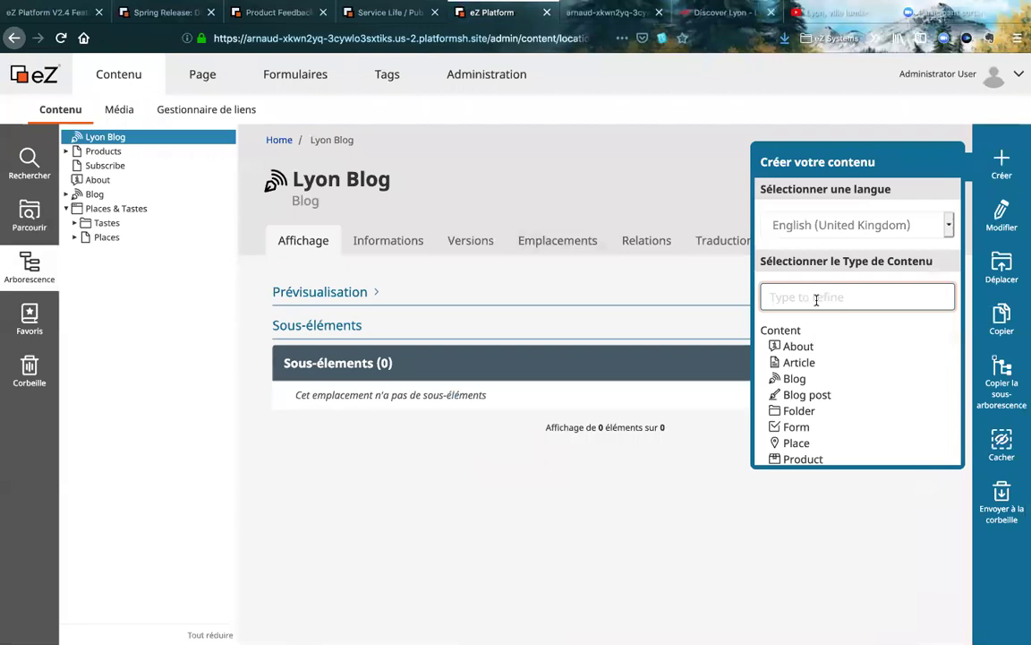
- Create a Blog post under Lyon Blog titled 'Lyon City' with intro 'English'
{"action": "left_click", "coordinate": [831, 394]}
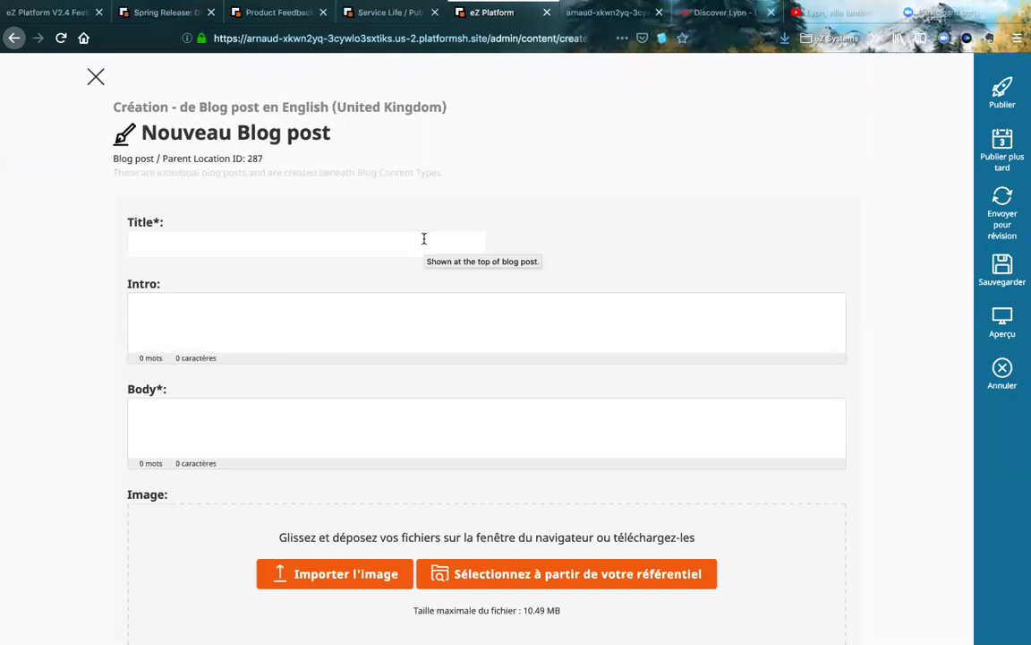
{"action": "left_click", "coordinate": [424, 238]}
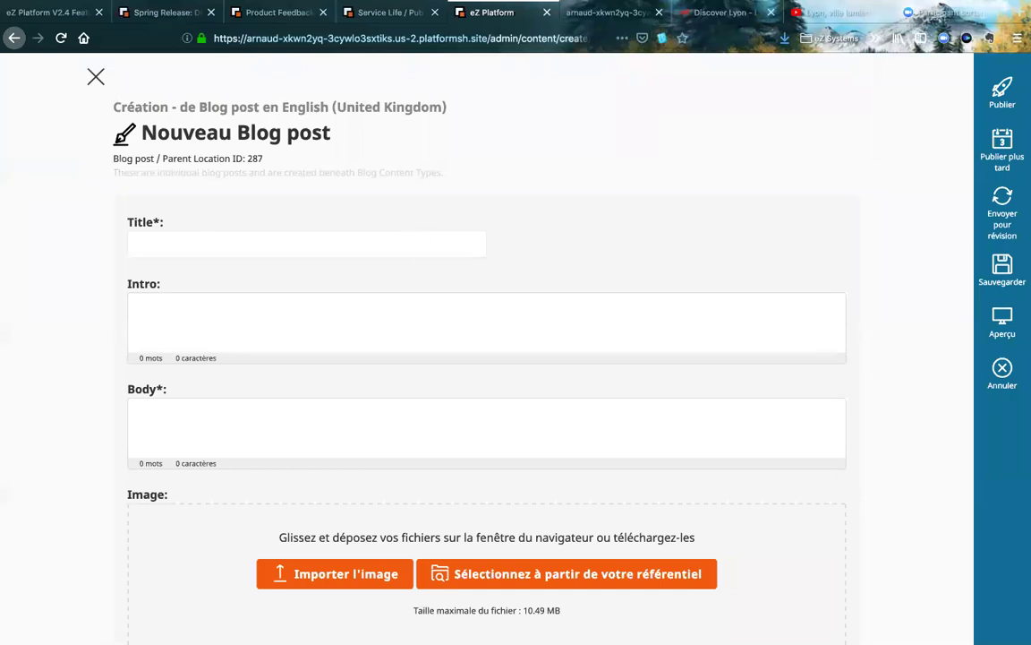
{"action": "type", "text": "Lyon"}
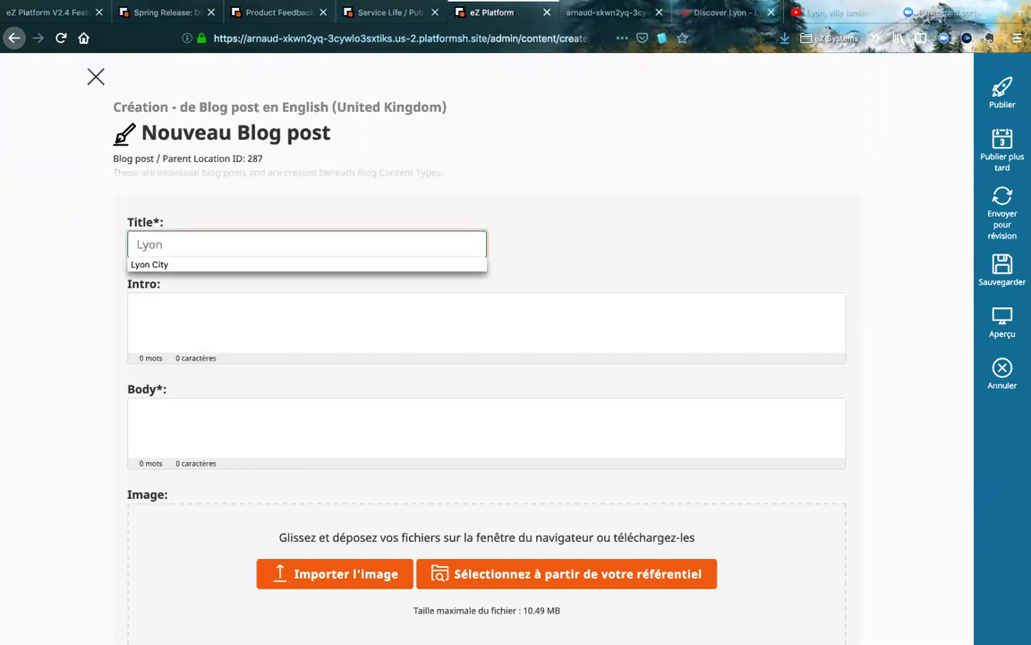
{"action": "key", "text": "Down"}
{"action": "key", "text": "Return"}
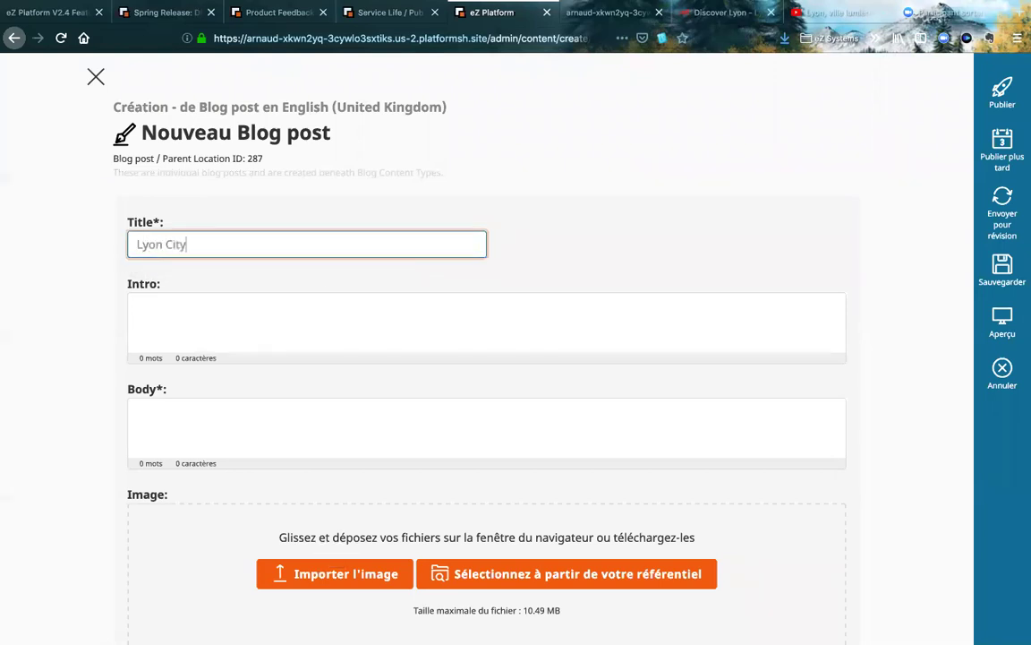
{"action": "left_click", "coordinate": [293, 309]}
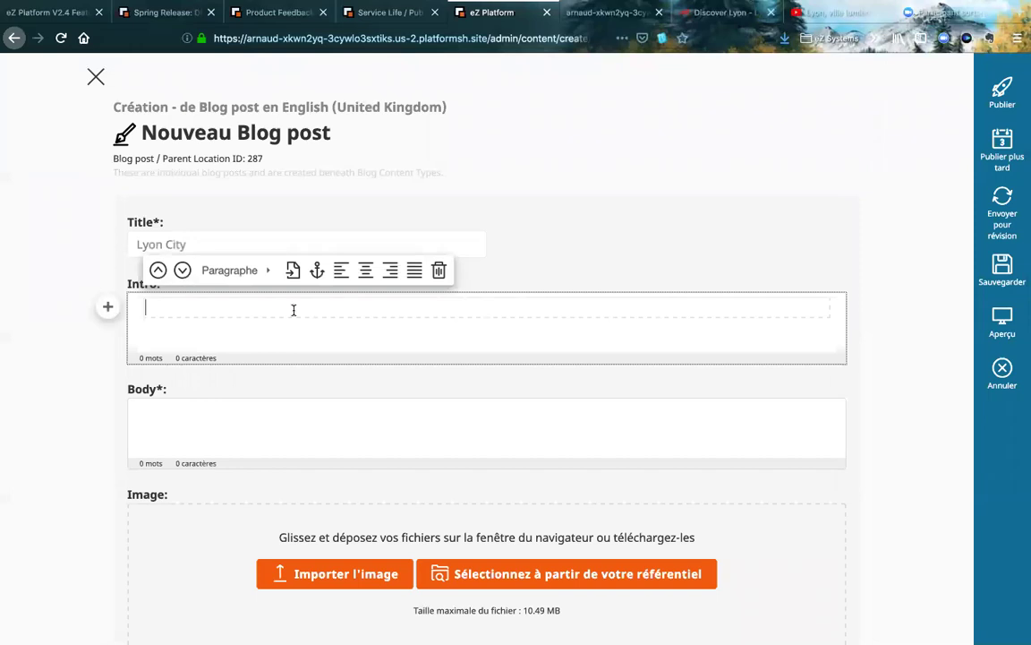
{"action": "type", "text": "English"}
{"action": "left_click", "coordinate": [192, 407]}
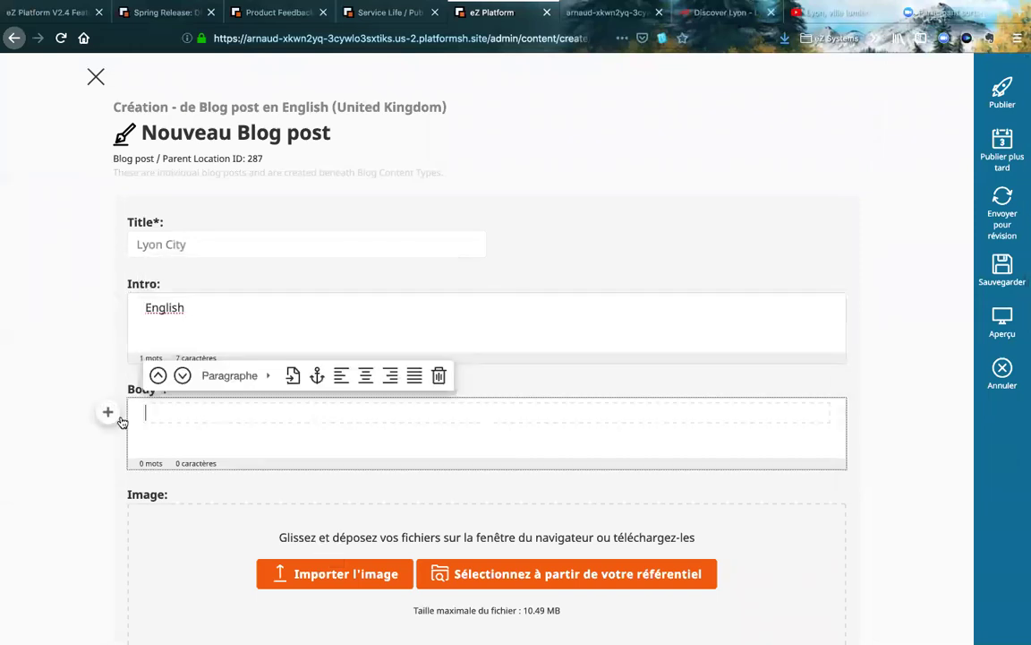
{"action": "scroll", "coordinate": [76, 428], "scroll_direction": "down", "scroll_amount": 5}
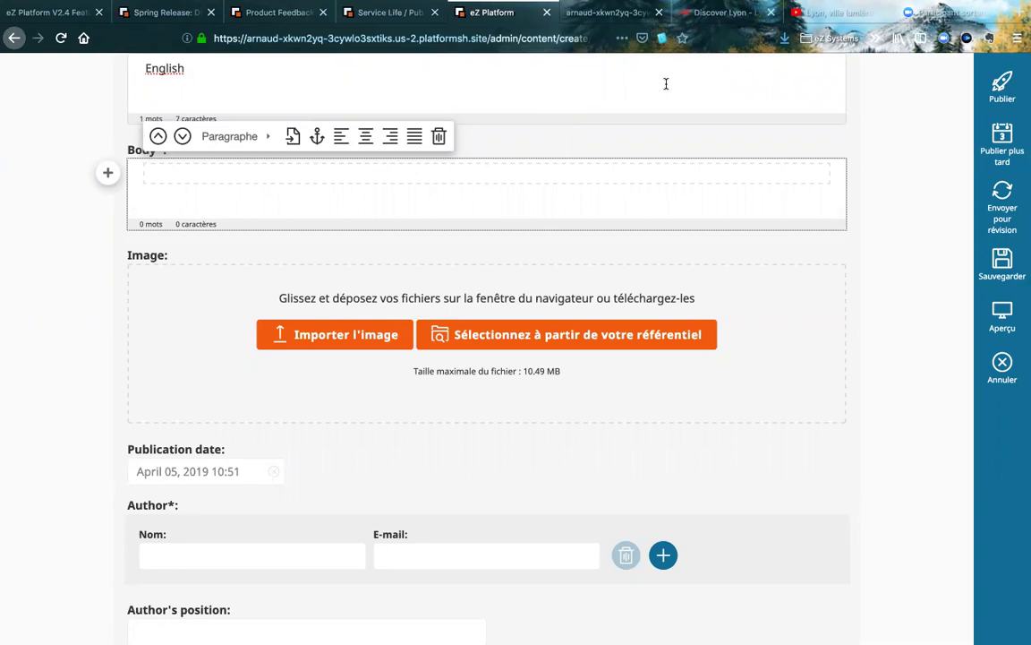
- Paste the 'Experiencing life in and around Lyon' article from the Discover Lyon page into the body
{"action": "left_click", "coordinate": [703, 15]}
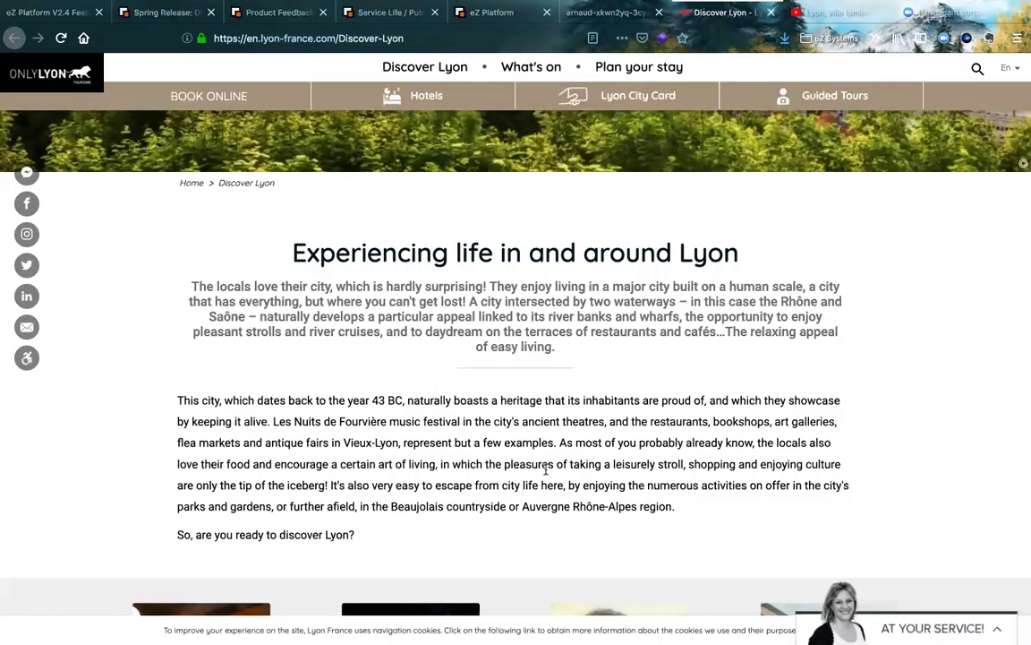
{"action": "scroll", "coordinate": [568, 411], "scroll_direction": "down", "scroll_amount": 2}
{"action": "left_click_drag", "start_coordinate": [390, 442], "coordinate": [291, 161]}
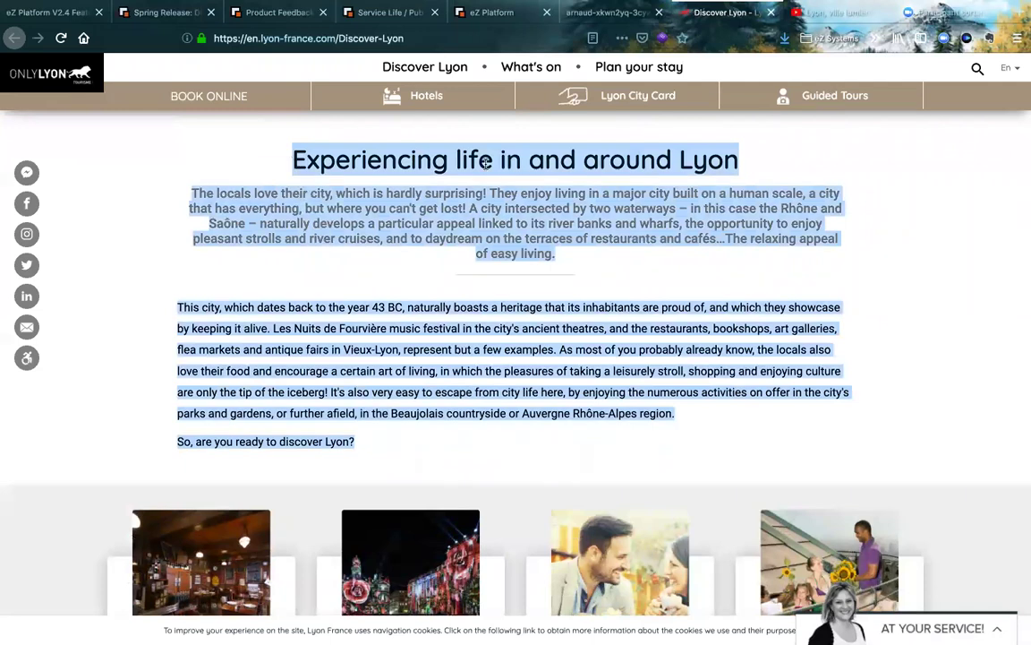
{"action": "left_click", "coordinate": [492, 12]}
{"action": "left_click", "coordinate": [233, 182]}
{"action": "type", "text": "Experiencing life in and around Lyon The locals love their city, which is hardly surprising! They enjoy living in a major city built on a human scale, a city that has everything, but where you can't get lost! A city intersected by two waterways – in this case the Rhône and Saône – naturally develops a particular appeal linked to its river banks and wharfs, the opportunity to enjoy pleasant strolls and river cruises, and to daydream on the terraces of restaurants and cafés...The relaxing appeal of easy living. This city, which dates back to the year 43 BC, naturally boasts a heritage that its inhabitants are proud of, and which they showcase by keeping it alive. Les Nuits de Fourvière music festival in the city's ancient theatres, and the restaurants, bookshops, art galleries, flea markets and antique fairs in Vieux-Lyon, represent but a few examples. As most of you probably already know, the locals also love their food and encourage a certain art of living, in which the pleasures of taking a leisurely stroll, shopping and enjoying culture are only the tip of the iceberg! It's also very easy to escape from city life here, by enjoying the numerous activities on offer in the city's parks and gardens, or further afield, in the Beaujolais countryside or Auvergne Rhône-Alpes region. So, are you ready to discover Lyon?"}
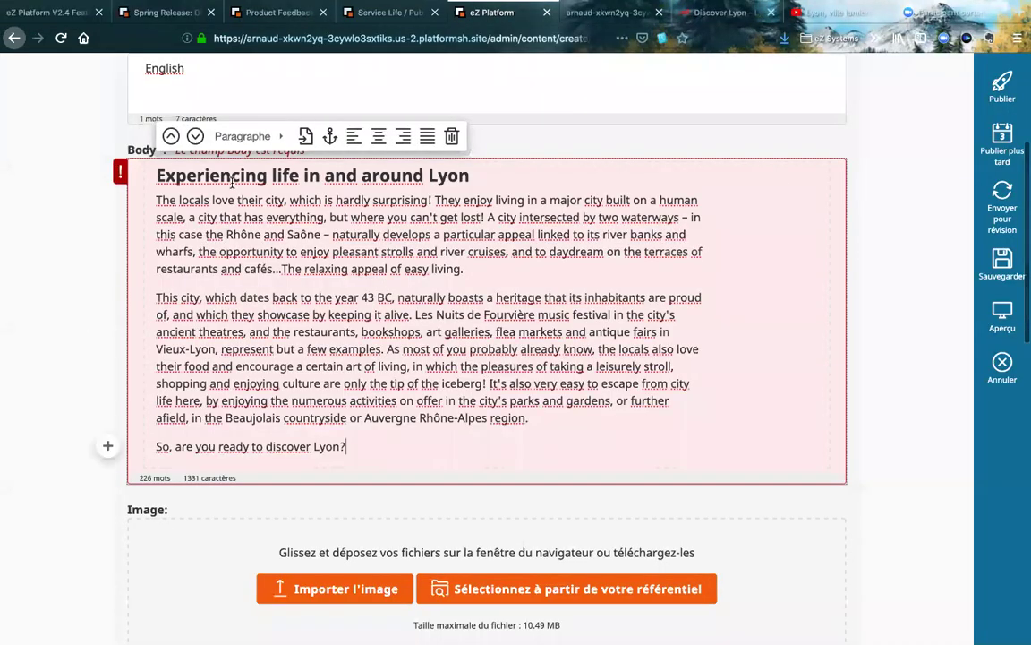
{"action": "key", "text": "Up"}
{"action": "key", "text": "Up"}
{"action": "key", "text": "Up"}
{"action": "key", "text": "Up"}
{"action": "key", "text": "Up"}
{"action": "key", "text": "Up"}
{"action": "key", "text": "Up"}
{"action": "key", "text": "Up"}
{"action": "key", "text": "Up"}
{"action": "key", "text": "End"}
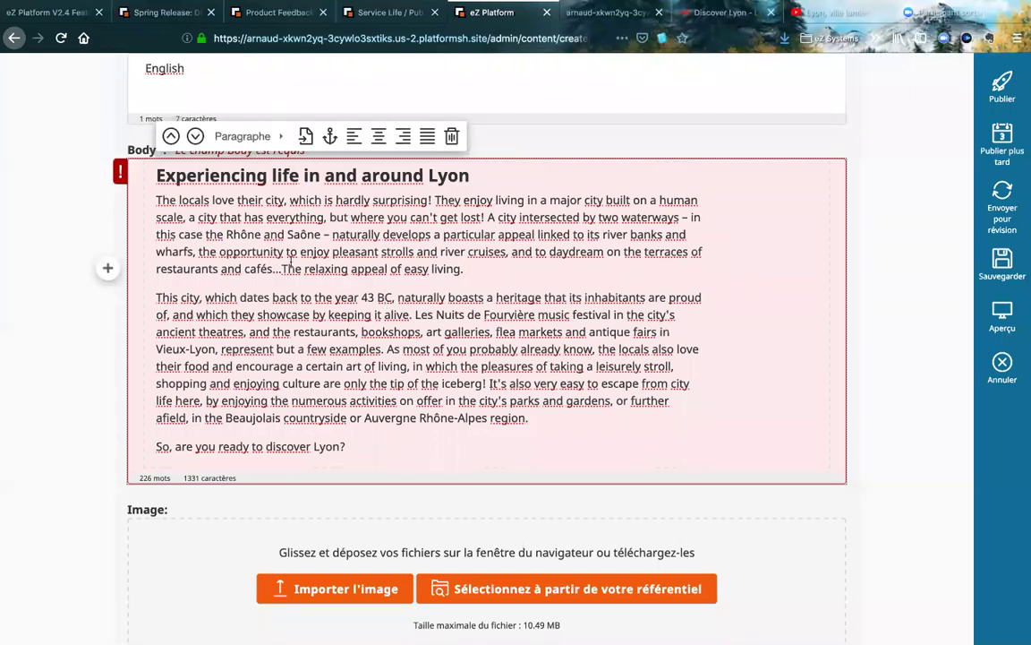
{"action": "left_click", "coordinate": [245, 136]}
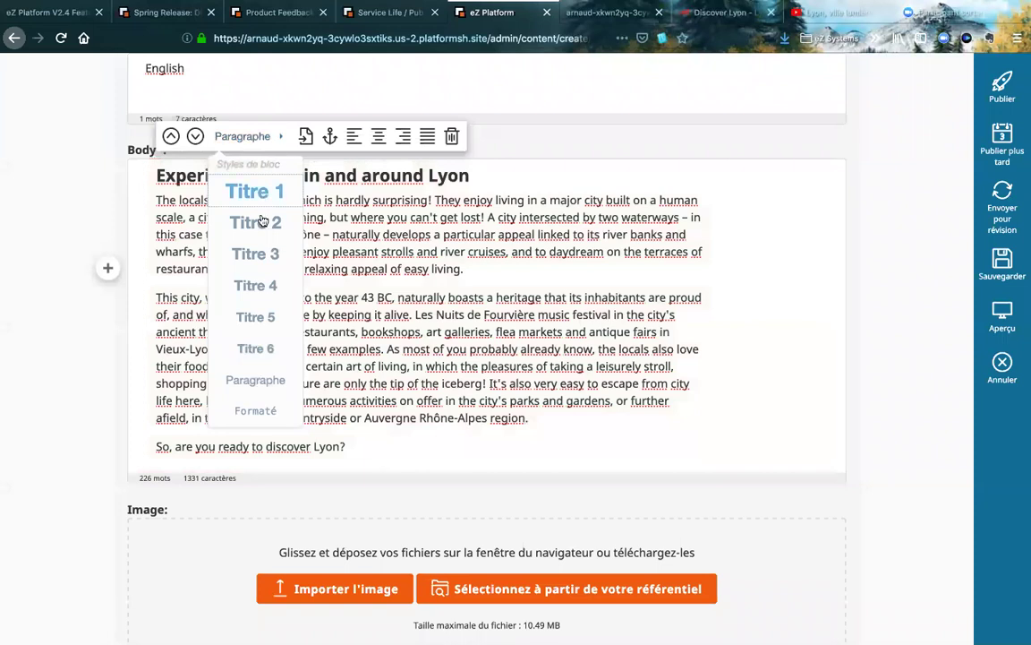
{"action": "left_click", "coordinate": [257, 222]}
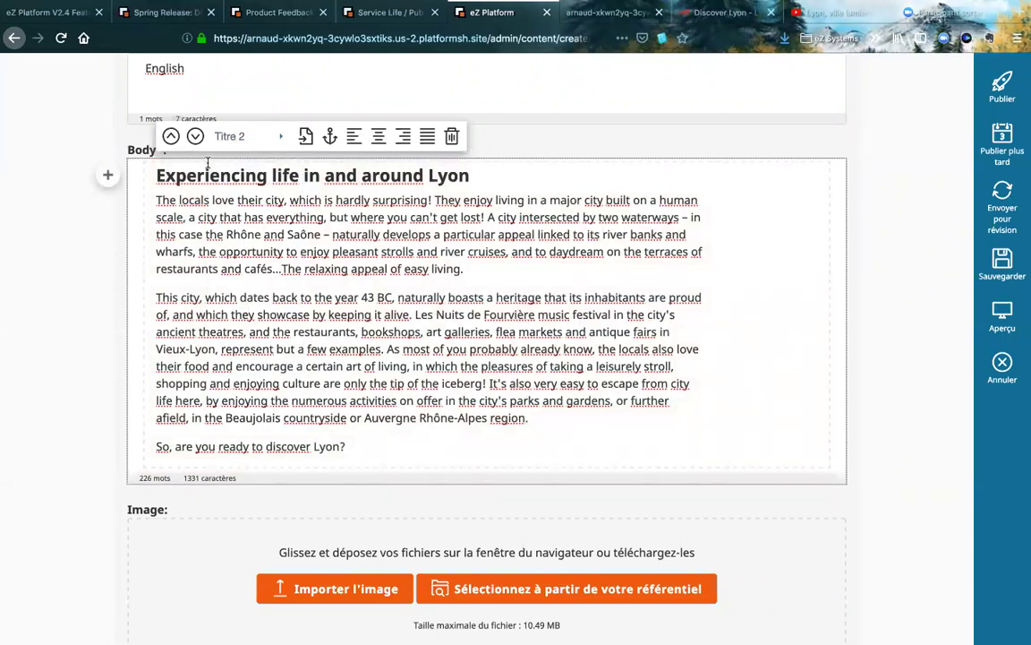
{"action": "left_click", "coordinate": [237, 136]}
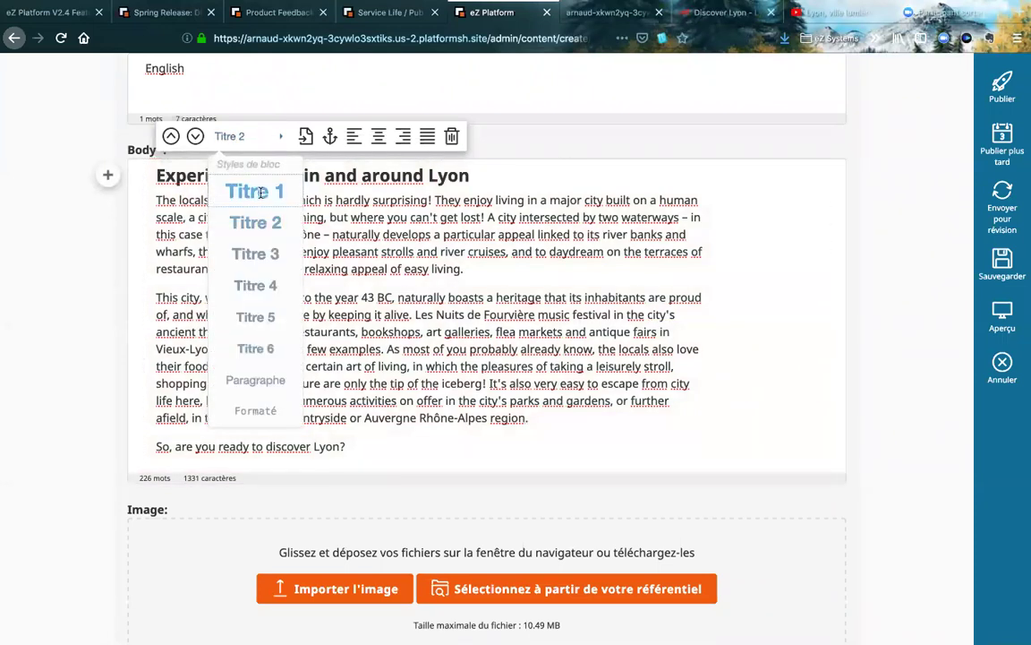
{"action": "left_click", "coordinate": [261, 192]}
{"action": "left_click", "coordinate": [258, 140]}
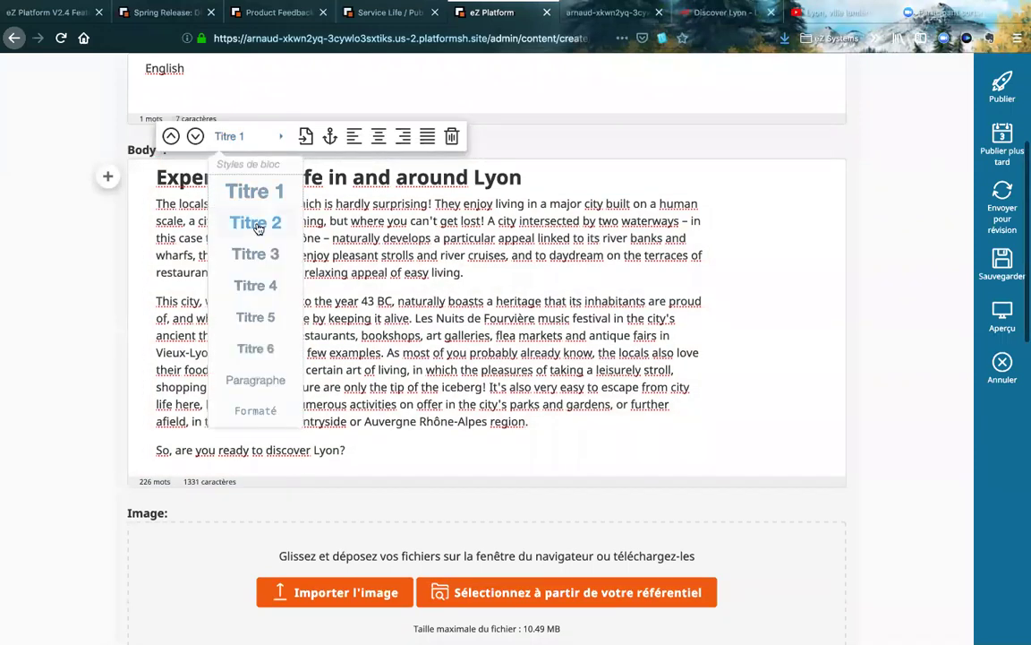
{"action": "left_click", "coordinate": [257, 226]}
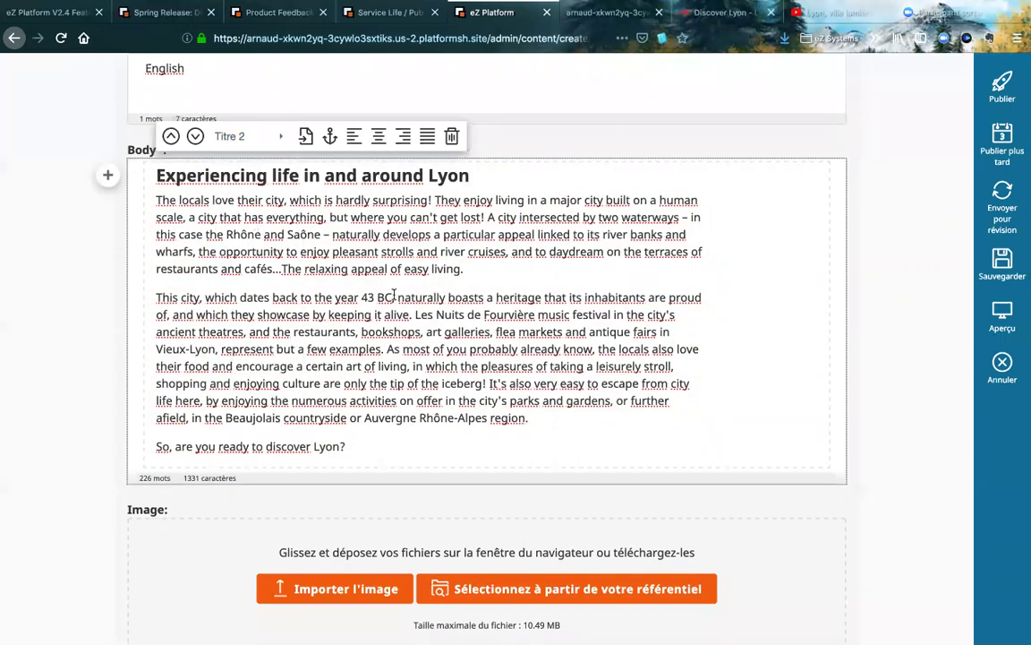
{"action": "scroll", "coordinate": [380, 398], "scroll_direction": "down", "scroll_amount": 1}
{"action": "double_click", "coordinate": [327, 379]}
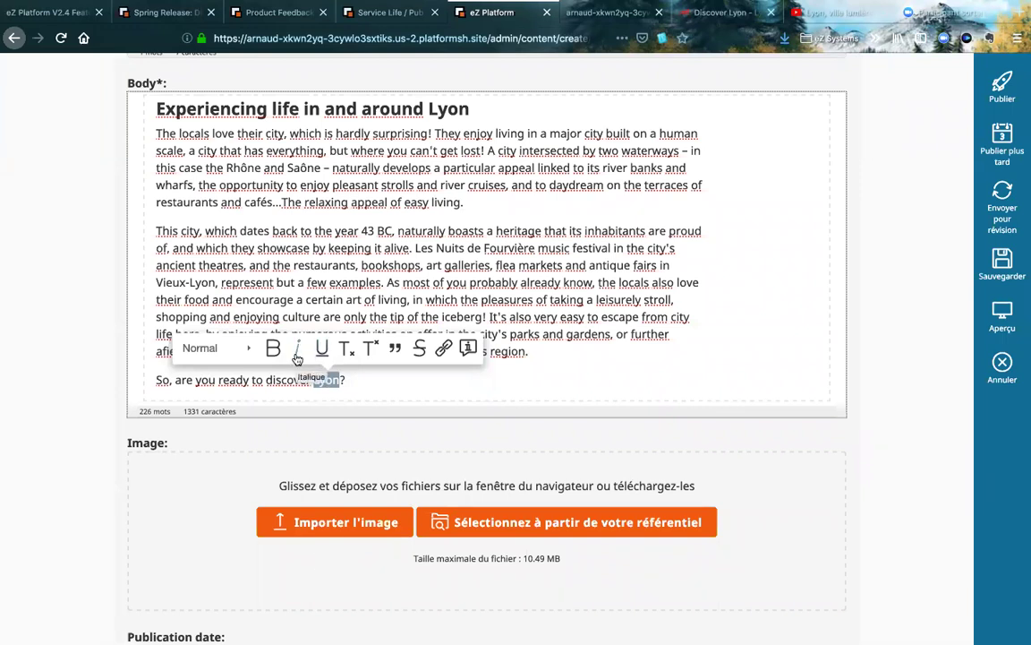
{"action": "left_click", "coordinate": [274, 349]}
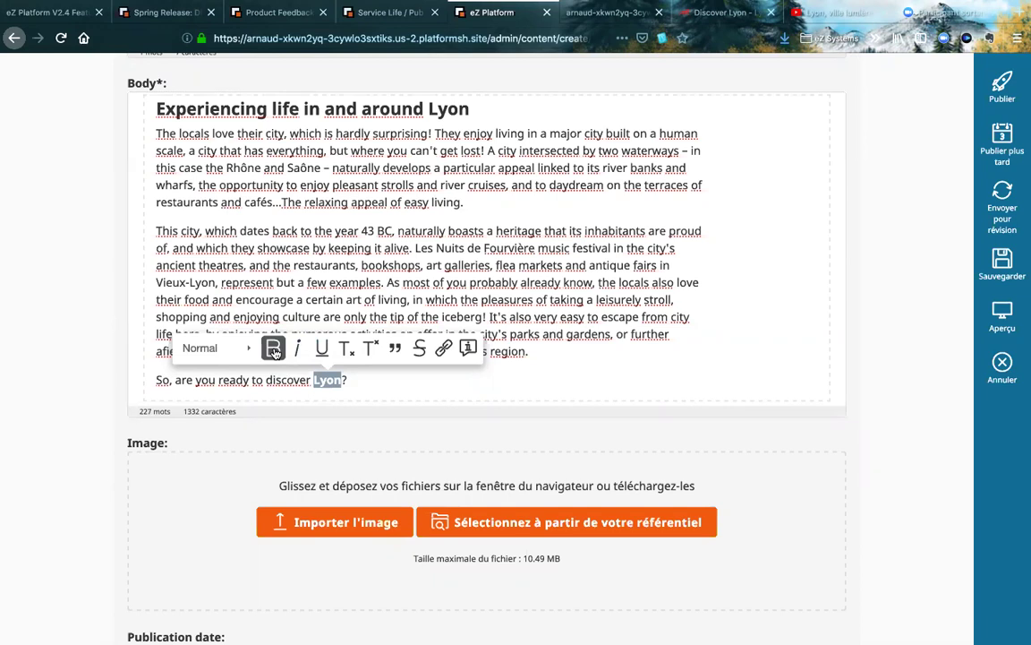
{"action": "left_click", "coordinate": [274, 352]}
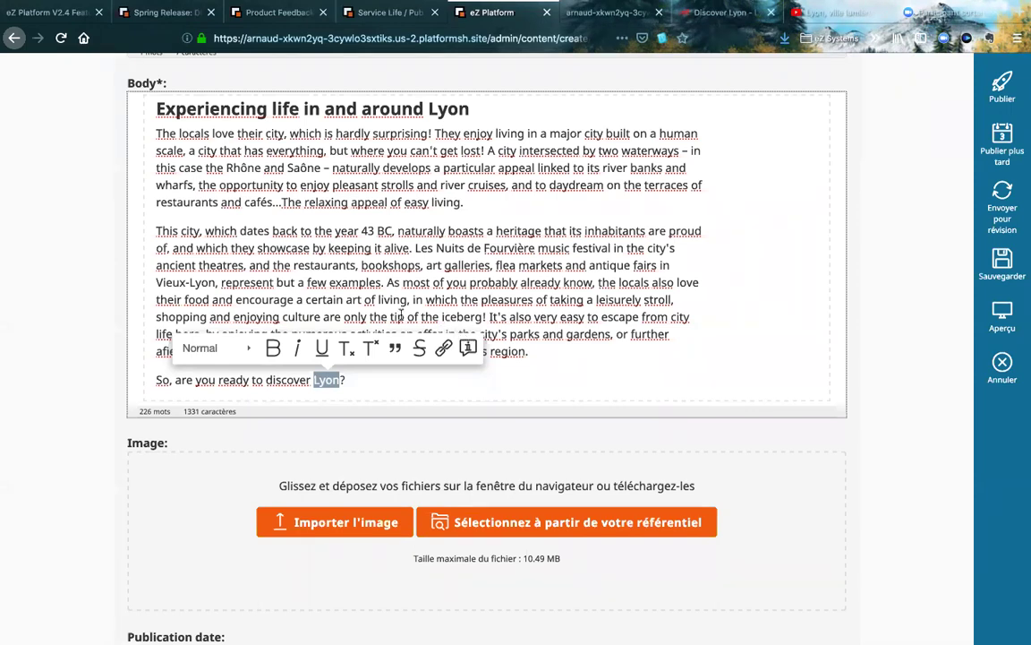
{"action": "left_click_drag", "start_coordinate": [387, 283], "coordinate": [427, 266]}
- Copy the whole body text through 'discover Lyon?' and paste a second copy after it
{"action": "left_click", "coordinate": [370, 295]}
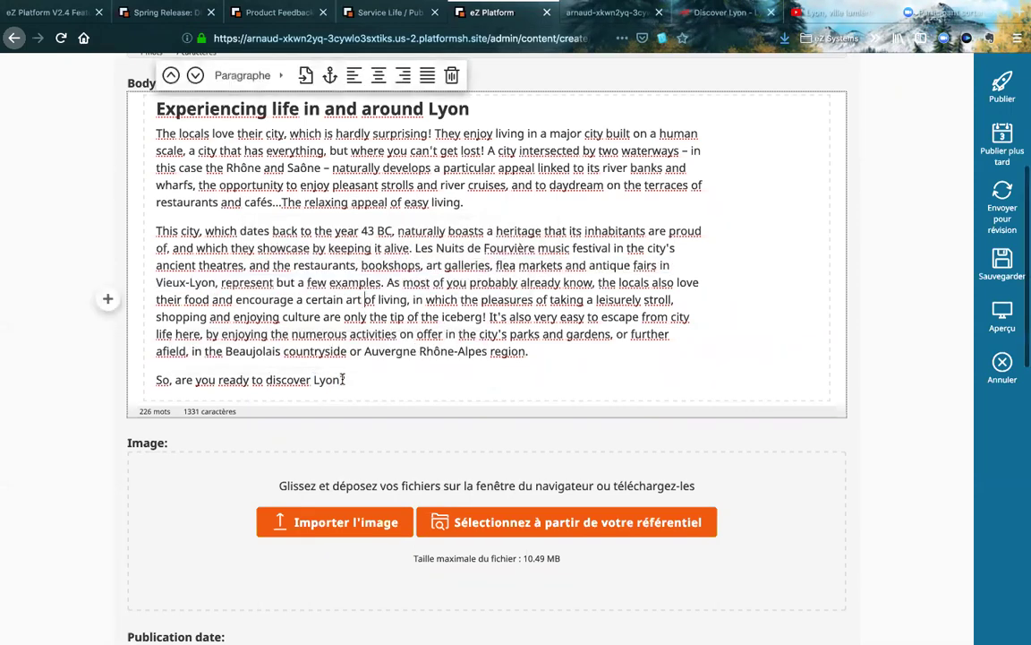
{"action": "left_click_drag", "start_coordinate": [355, 377], "coordinate": [199, 185]}
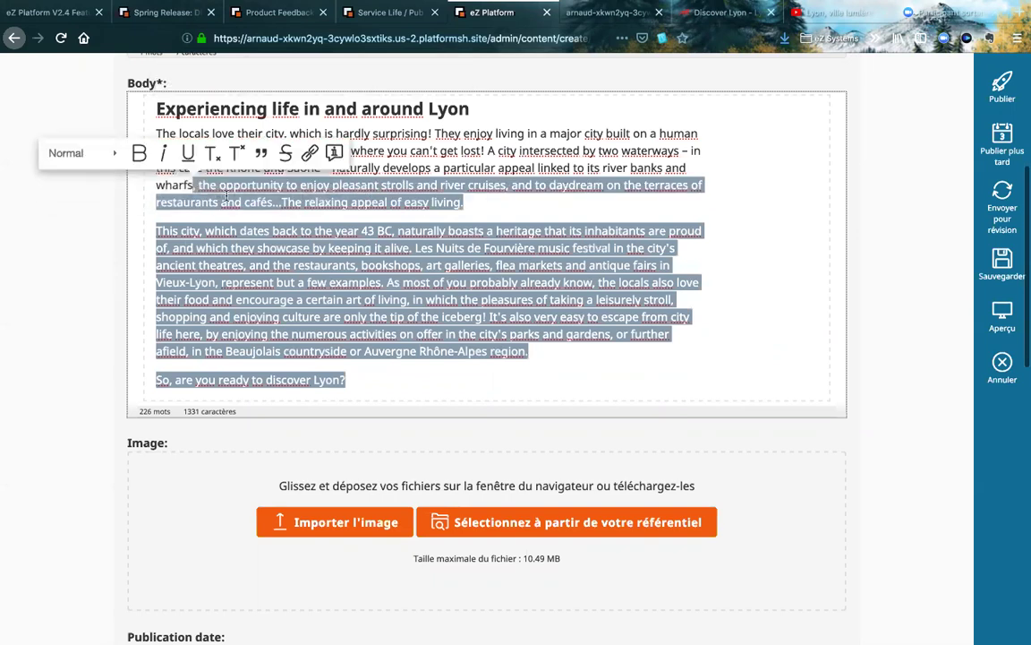
{"action": "left_click", "coordinate": [197, 165]}
{"action": "left_click_drag", "start_coordinate": [141, 120], "coordinate": [351, 380]}
{"action": "key", "text": "ctrl+c"}
{"action": "left_click", "coordinate": [387, 384]}
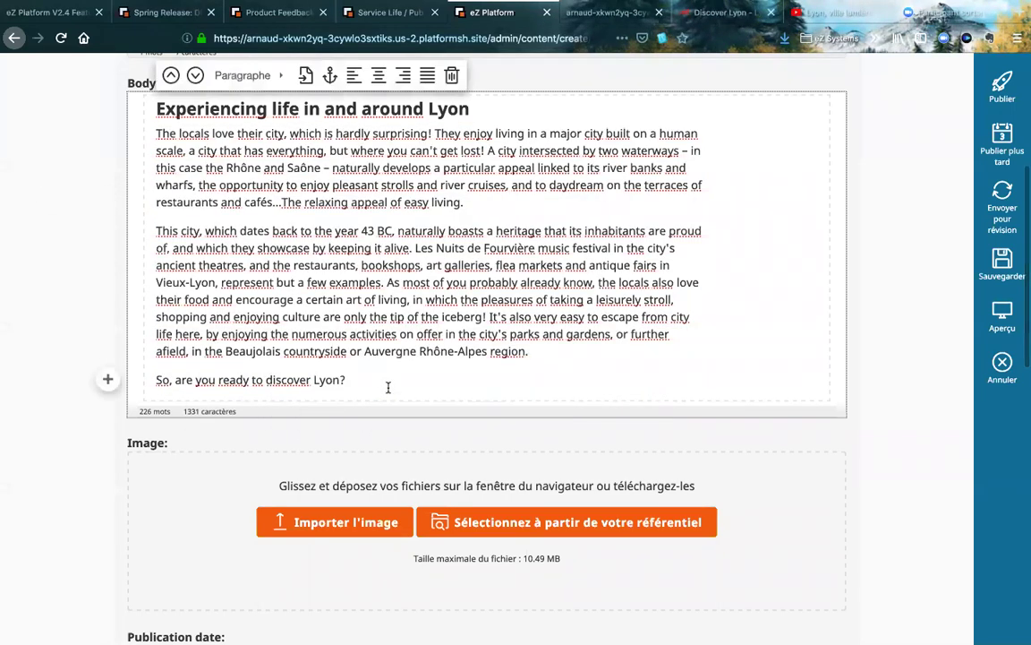
{"action": "key", "text": "ctrl+v"}
- Place the caret in the 'Experiencing life in and around Lyon' heading
{"action": "scroll", "coordinate": [368, 301], "scroll_direction": "down", "scroll_amount": 2}
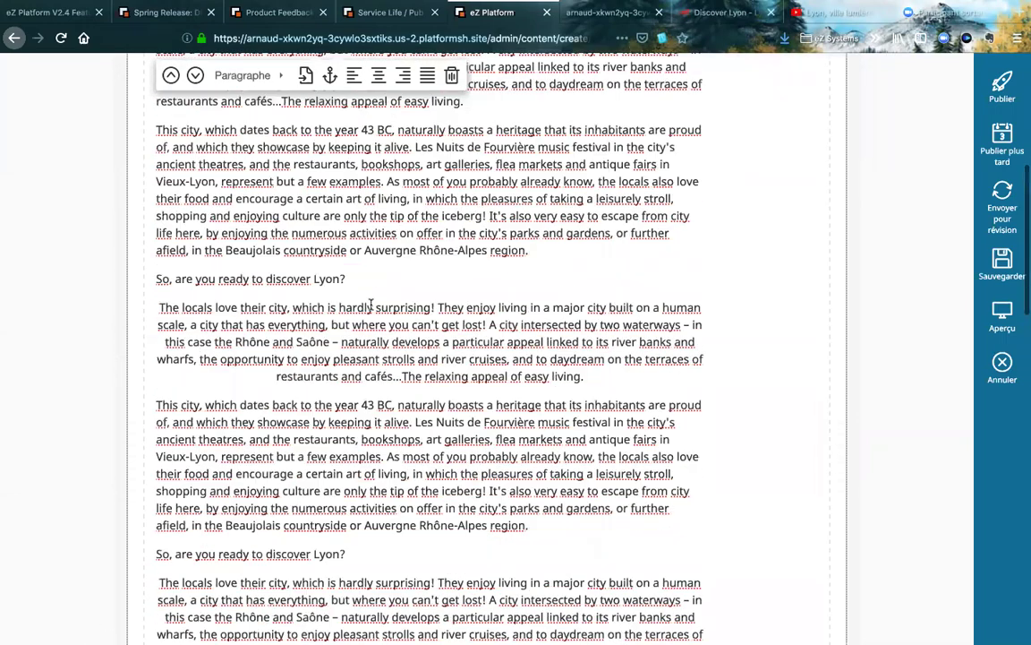
{"action": "scroll", "coordinate": [370, 304], "scroll_direction": "up", "scroll_amount": 5}
{"action": "scroll", "coordinate": [370, 304], "scroll_direction": "down", "scroll_amount": 3}
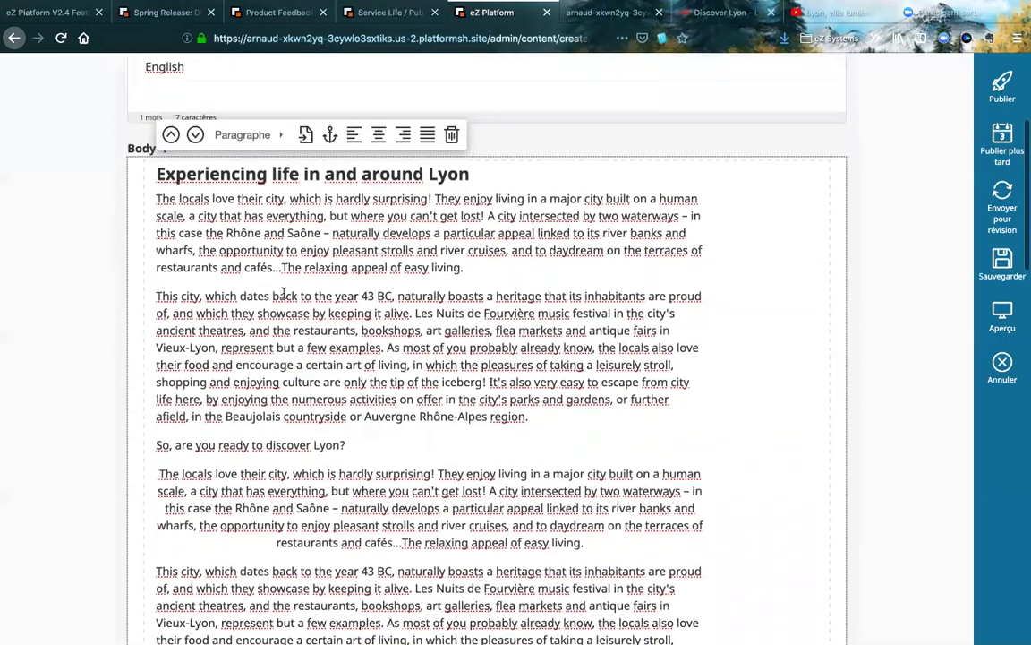
{"action": "left_click", "coordinate": [160, 174]}
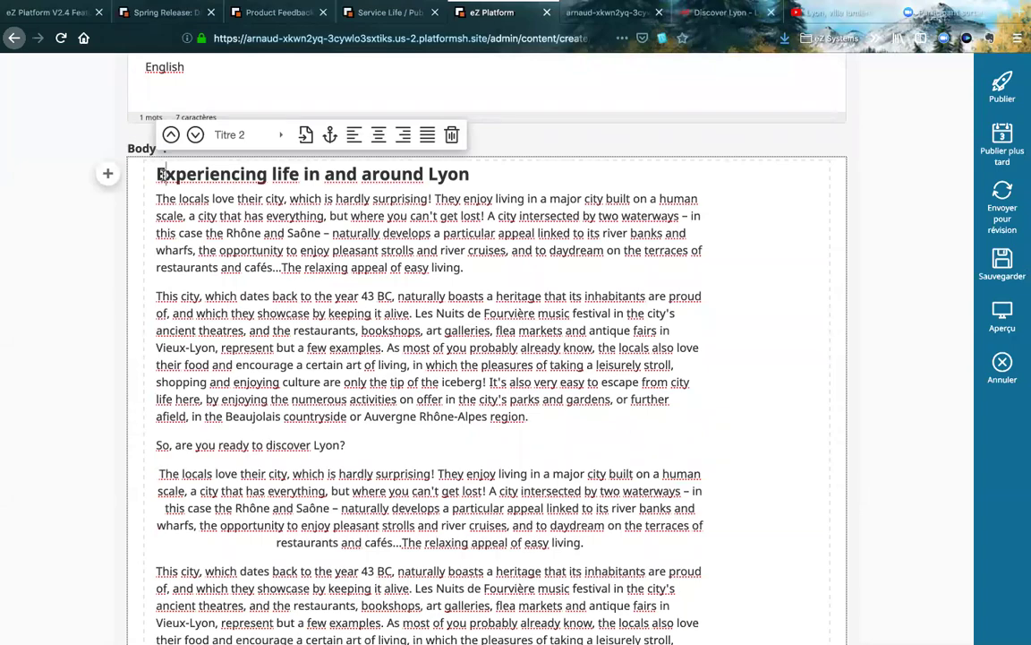
{"action": "scroll", "coordinate": [258, 252], "scroll_direction": "down", "scroll_amount": 5}
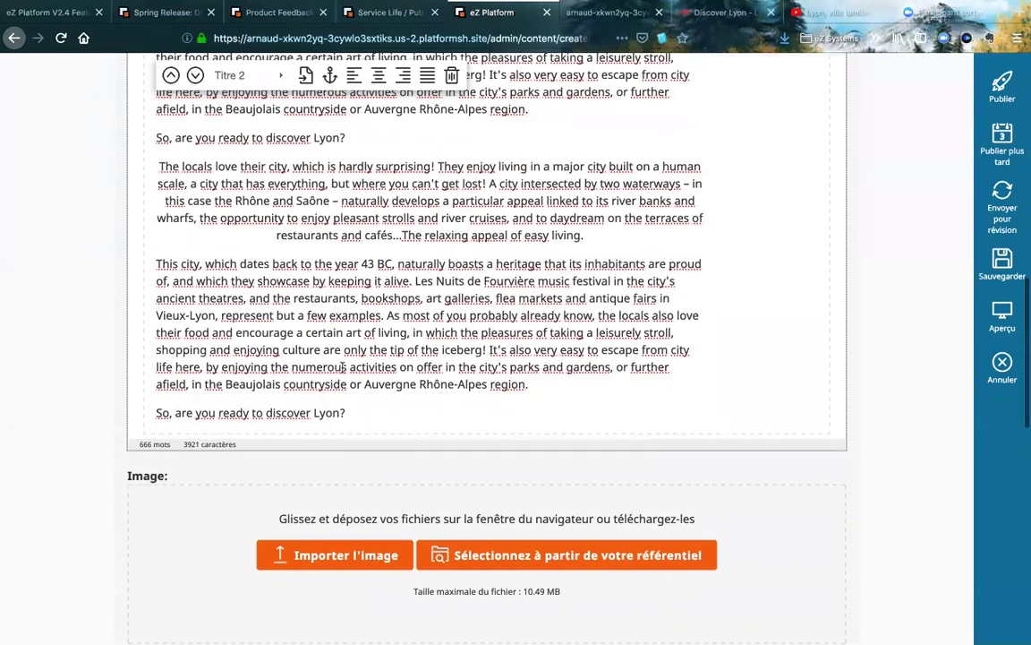
{"action": "scroll", "coordinate": [331, 421], "scroll_direction": "up", "scroll_amount": 7}
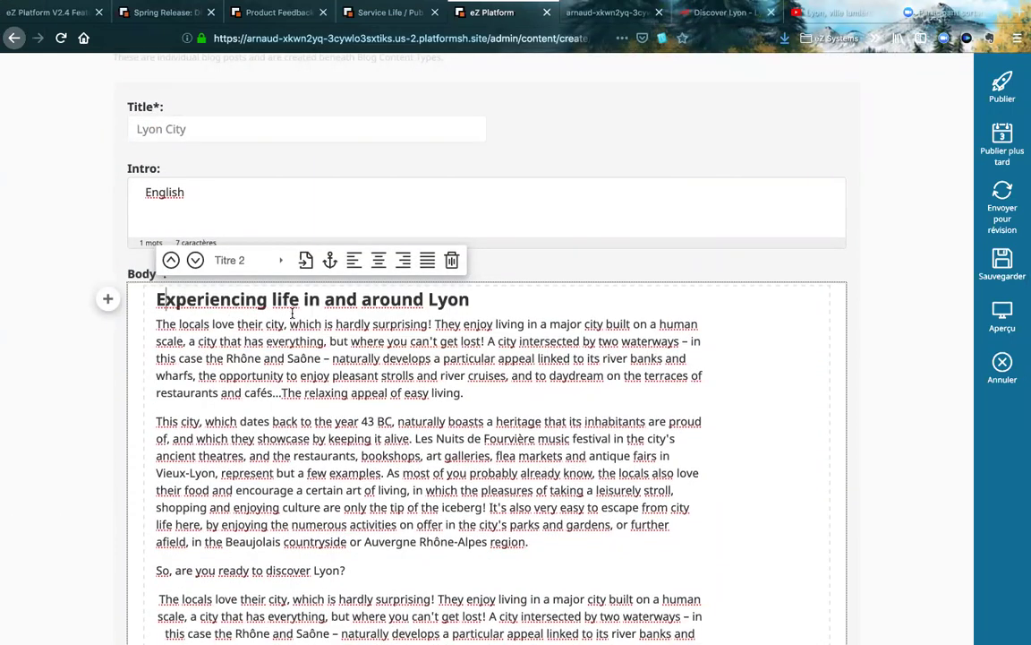
- Add an anchor named 'titre' to the body's heading
{"action": "left_click", "coordinate": [330, 263]}
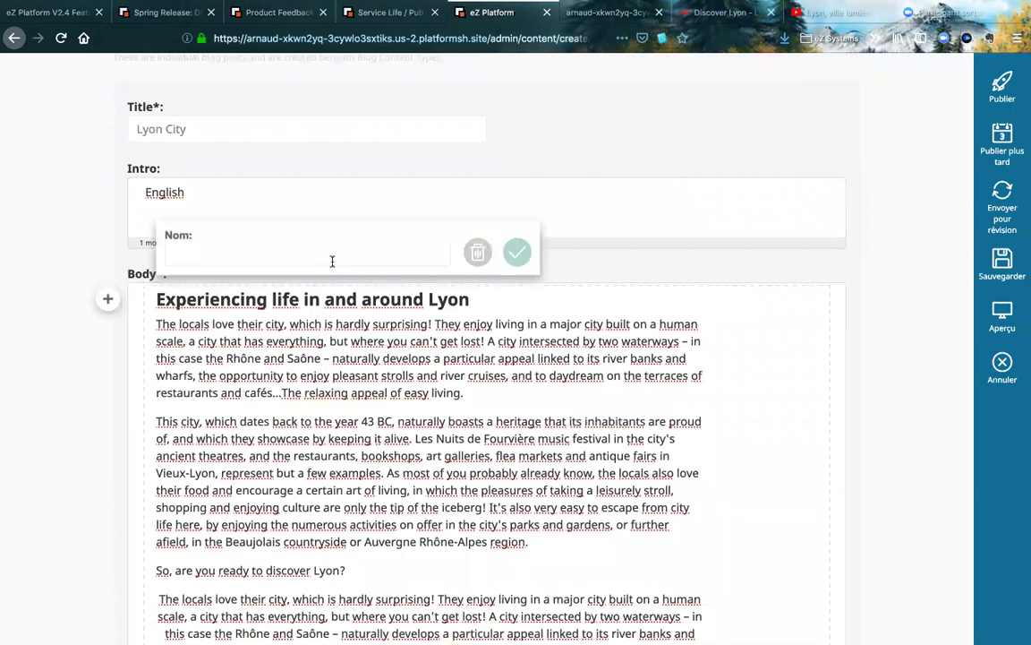
{"action": "left_click", "coordinate": [301, 256]}
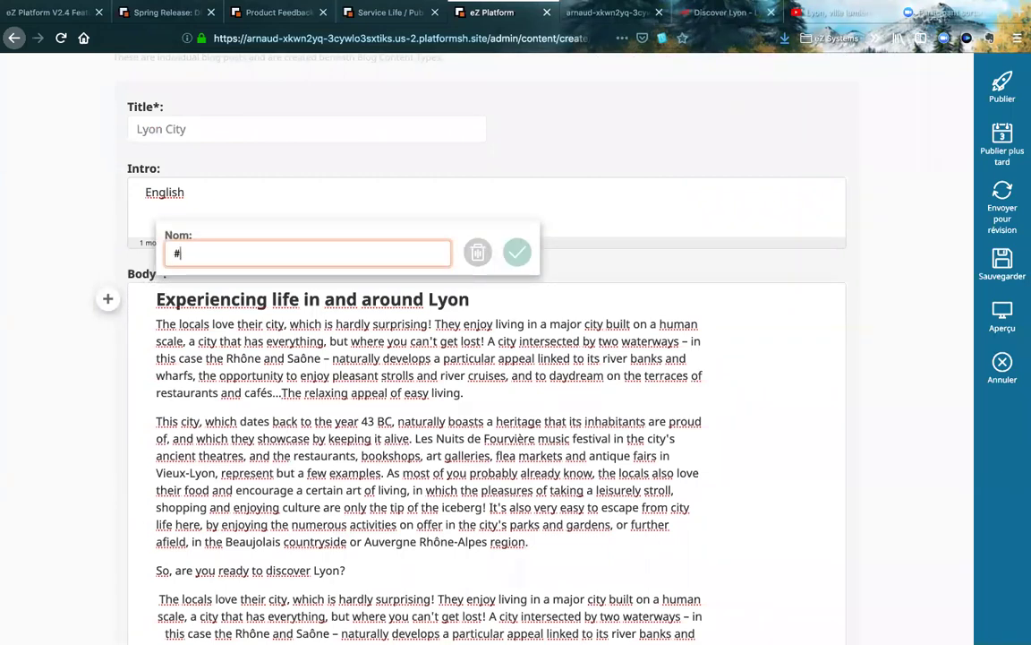
{"action": "type", "text": "titre"}
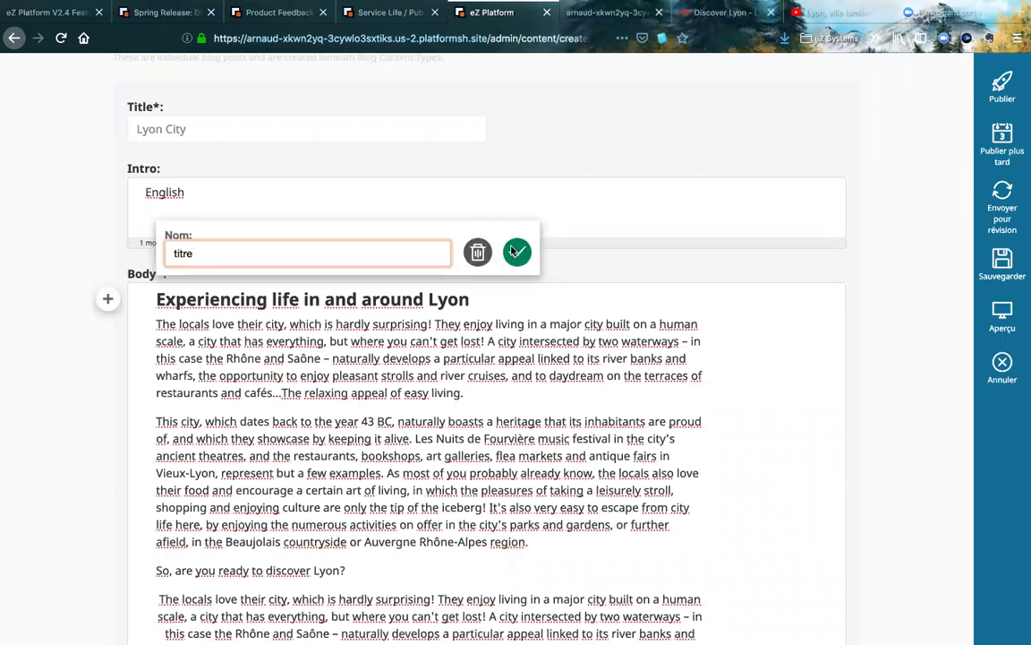
{"action": "key", "text": "Return"}
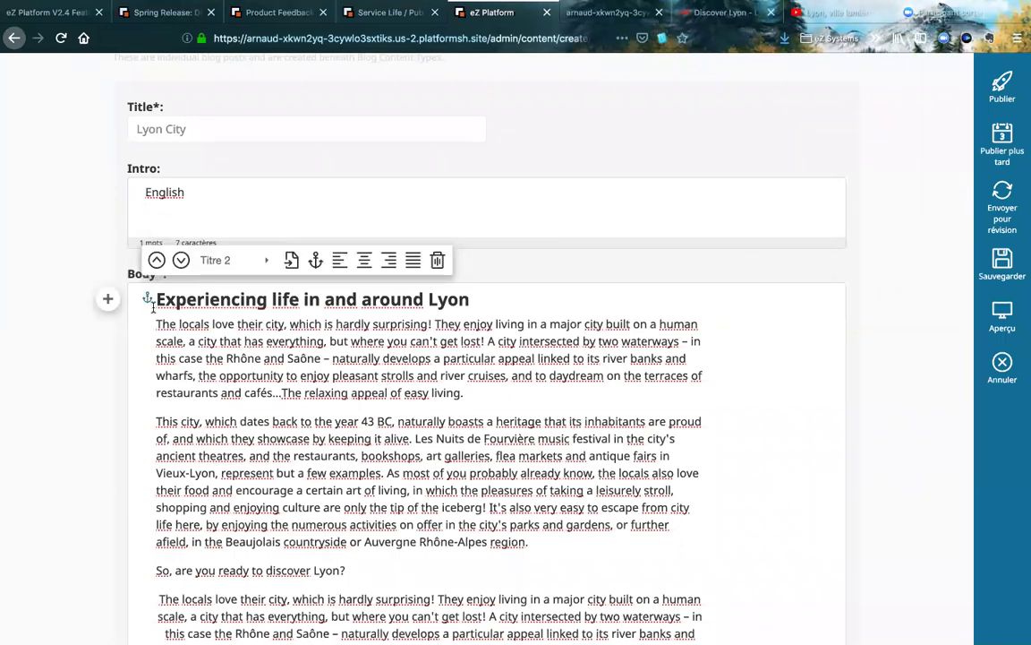
- Link the closing word 'Lyon' to '#titre'
{"action": "scroll", "coordinate": [410, 387], "scroll_direction": "down", "scroll_amount": 5}
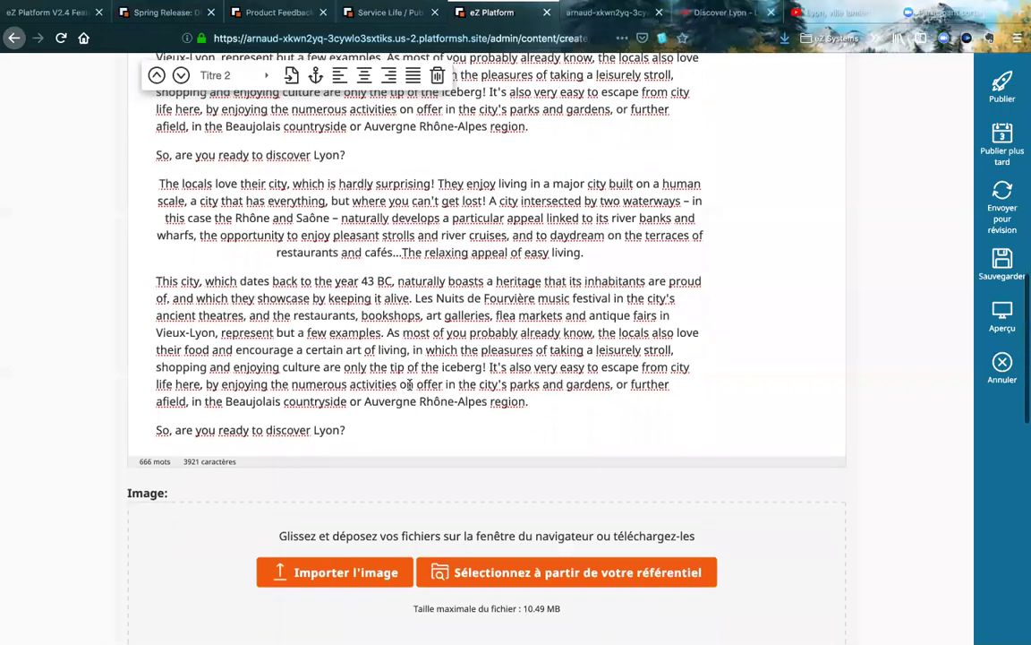
{"action": "double_click", "coordinate": [325, 380]}
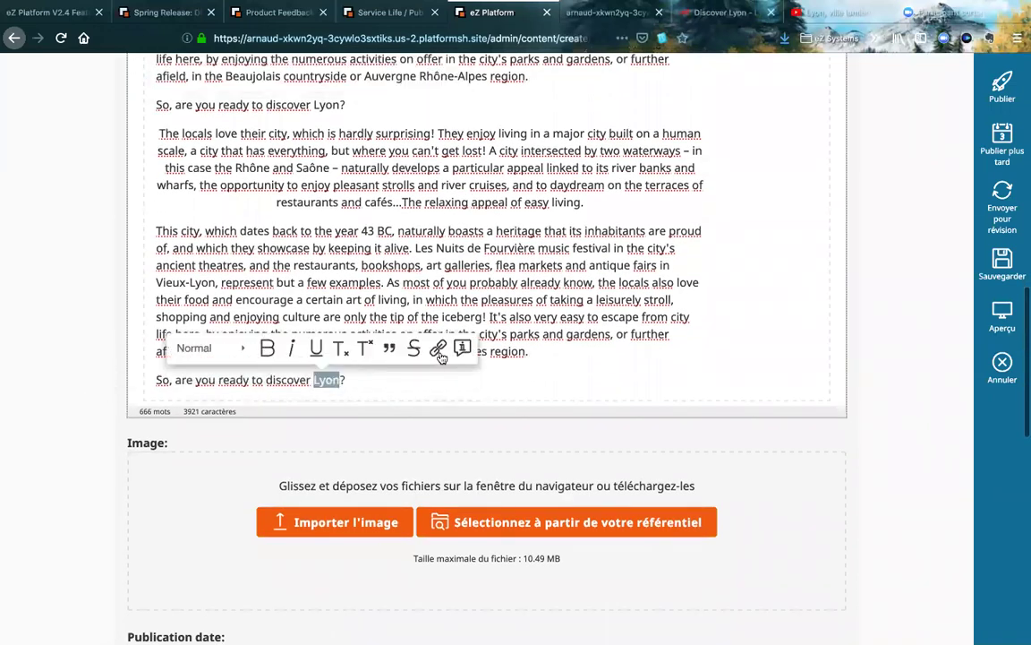
{"action": "left_click", "coordinate": [405, 346]}
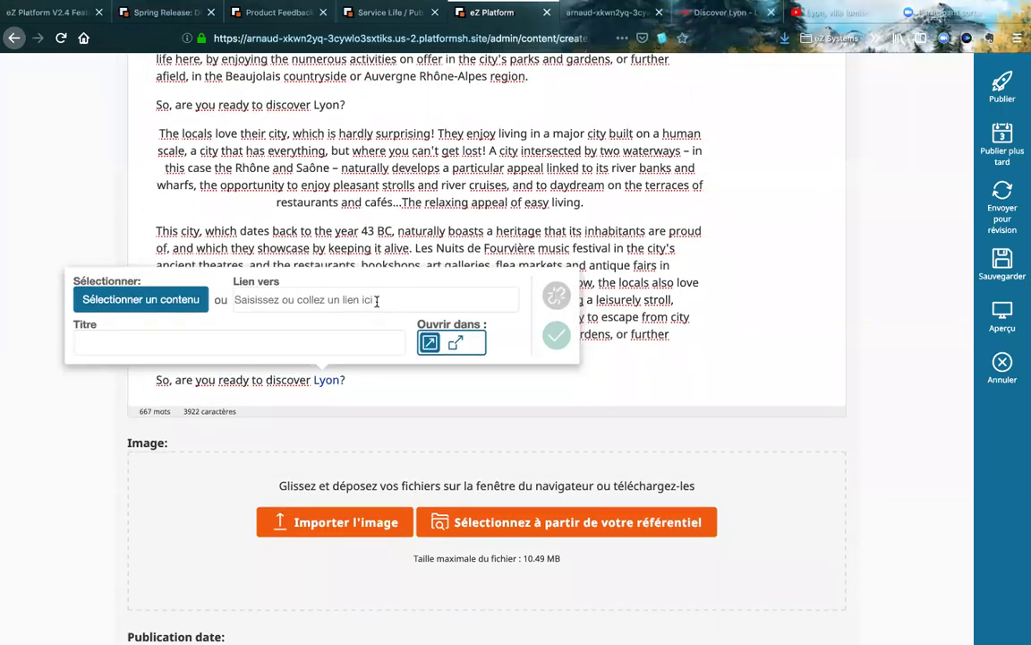
{"action": "type", "text": "#titre"}
{"action": "left_click", "coordinate": [556, 335]}
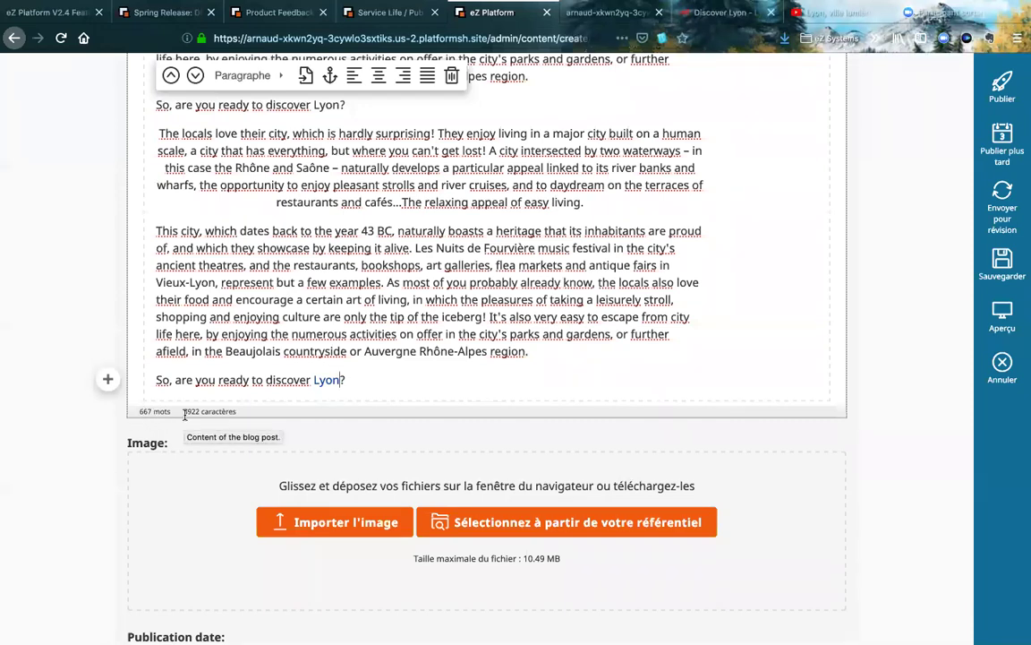
- Change the Intro text to 'English test'
{"action": "scroll", "coordinate": [338, 131], "scroll_direction": "up", "scroll_amount": 5}
{"action": "scroll", "coordinate": [366, 130], "scroll_direction": "up", "scroll_amount": 3}
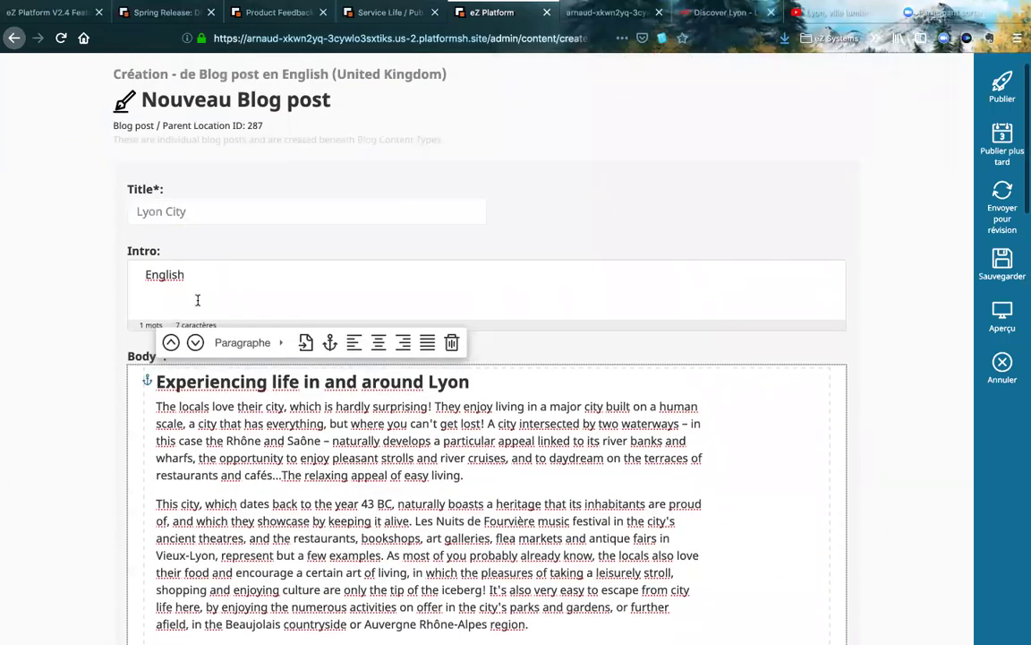
{"action": "left_click", "coordinate": [198, 300]}
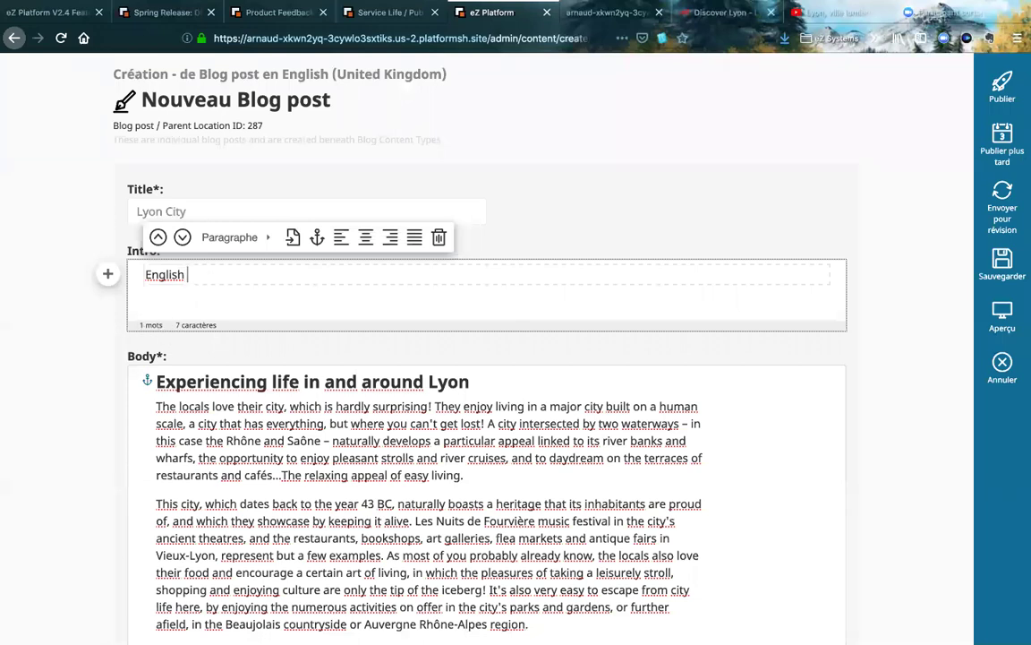
{"action": "type", "text": "test"}
- Paste another copy of the body text at the end of the body
{"action": "scroll", "coordinate": [268, 385], "scroll_direction": "down", "scroll_amount": 6}
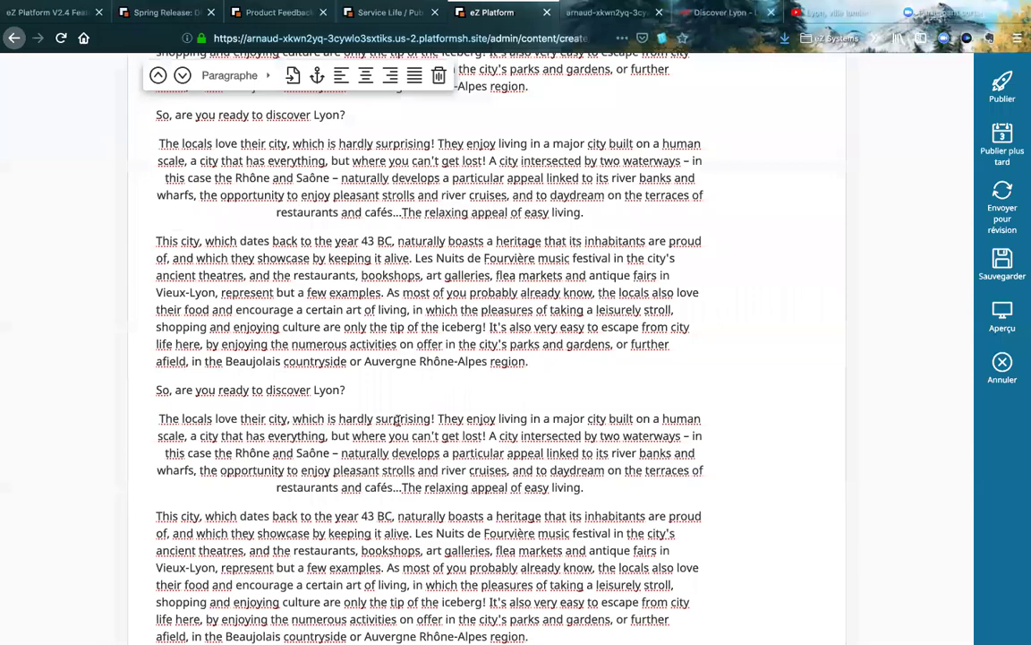
{"action": "scroll", "coordinate": [289, 418], "scroll_direction": "down", "scroll_amount": 4}
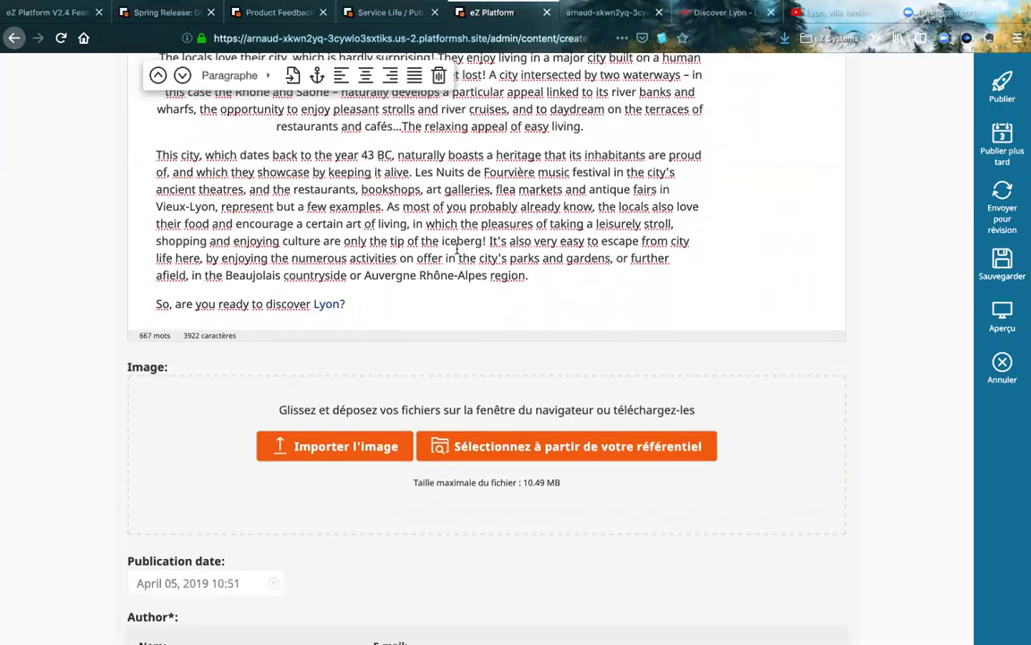
{"action": "key", "text": "ctrl+v"}
{"action": "key", "text": "ctrl+v"}
{"action": "key", "text": "ctrl+v"}
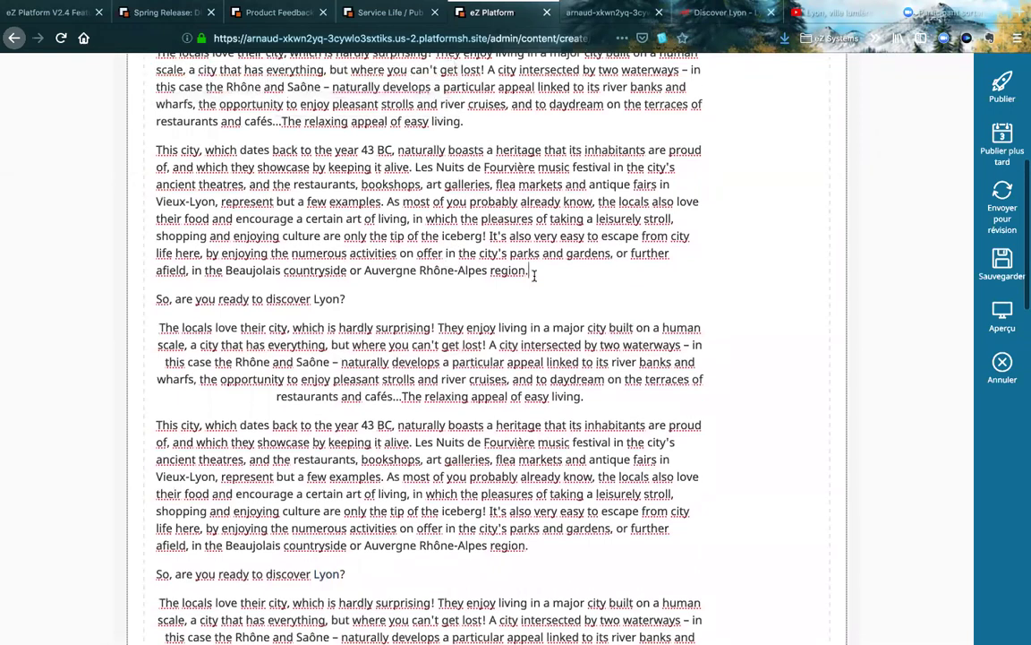
- Embed the YouTube Lyon video in the body at 640×360 with autoplay turned on
{"action": "left_click", "coordinate": [108, 272]}
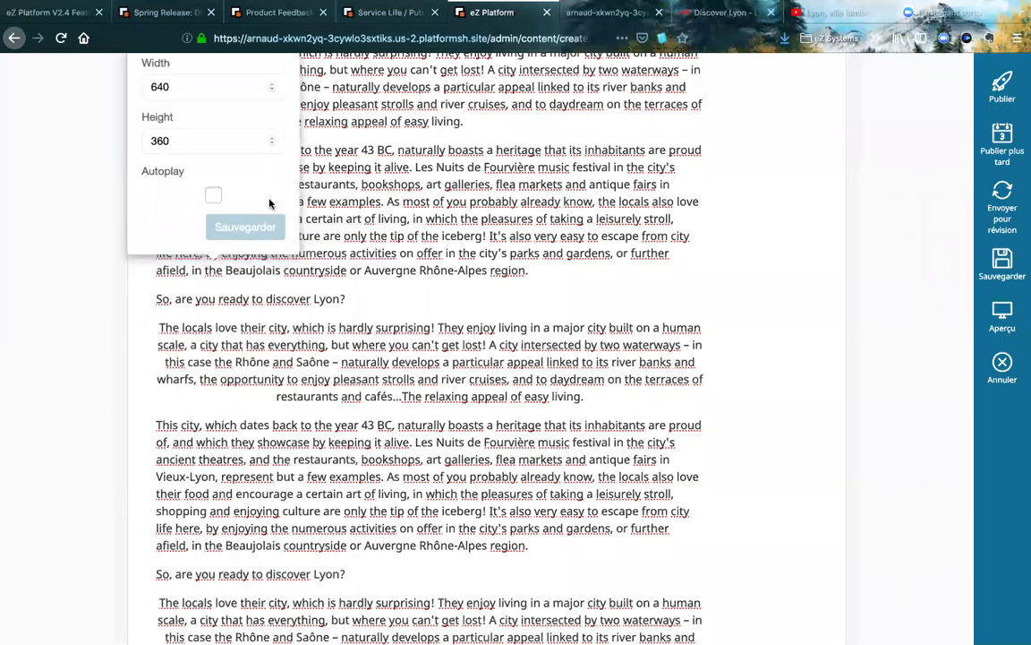
{"action": "scroll", "coordinate": [251, 165], "scroll_direction": "up", "scroll_amount": 3}
{"action": "left_click", "coordinate": [215, 163]}
{"action": "left_click", "coordinate": [833, 12]}
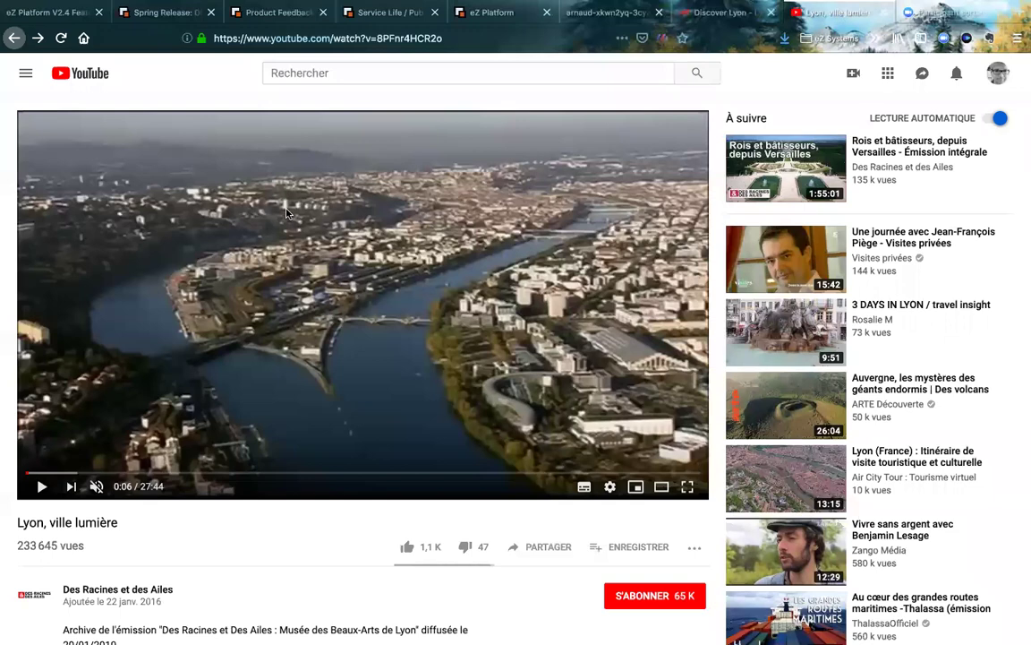
{"action": "left_click", "coordinate": [360, 38]}
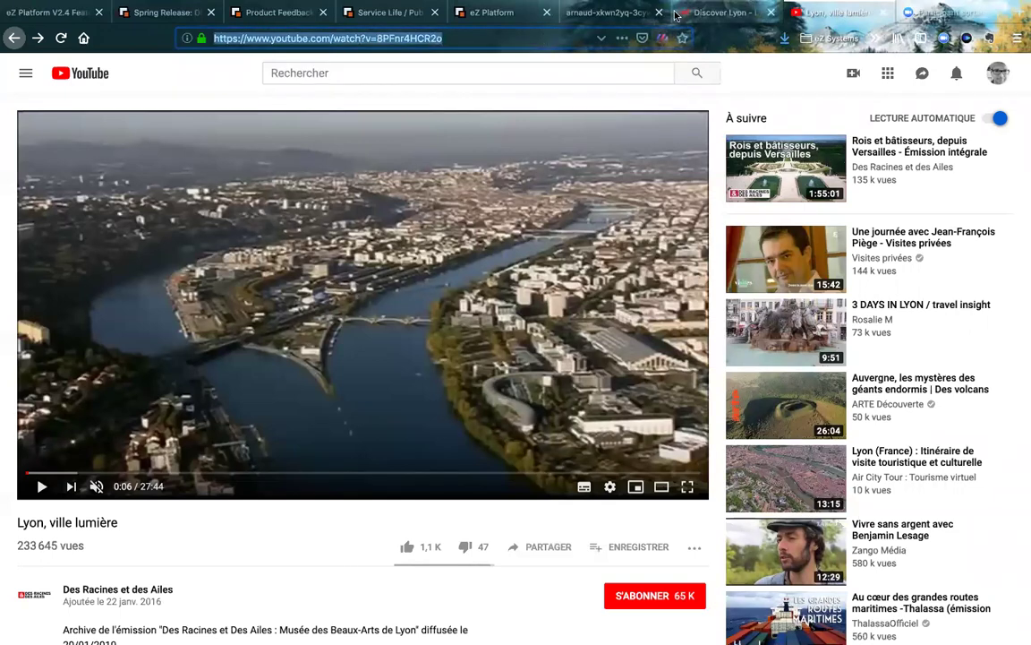
{"action": "left_click", "coordinate": [608, 12]}
{"action": "left_click", "coordinate": [517, 13]}
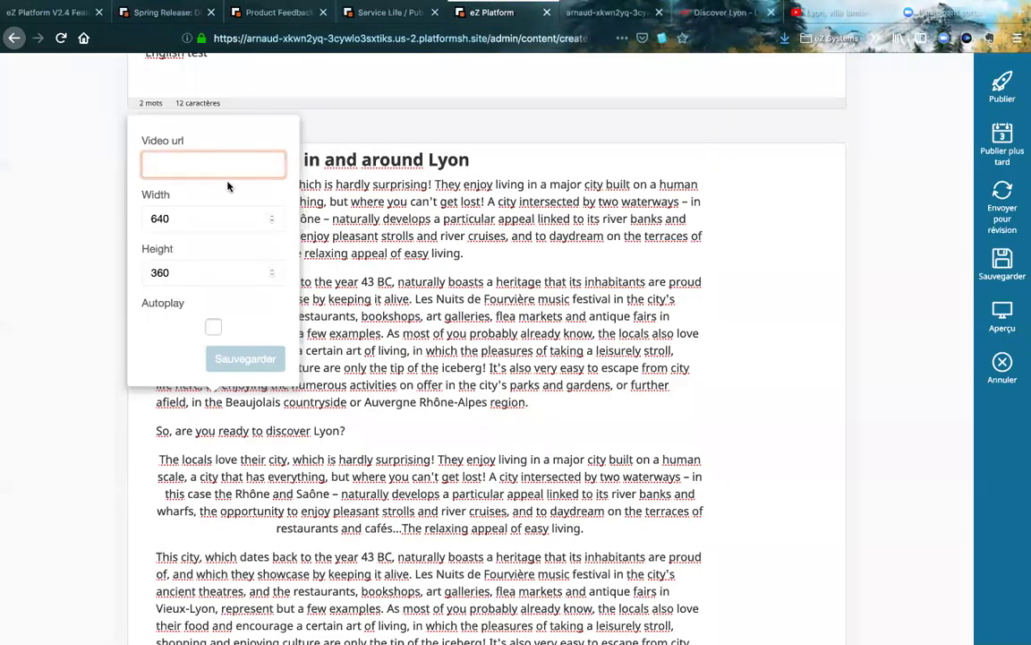
{"action": "key", "text": "ctrl+v"}
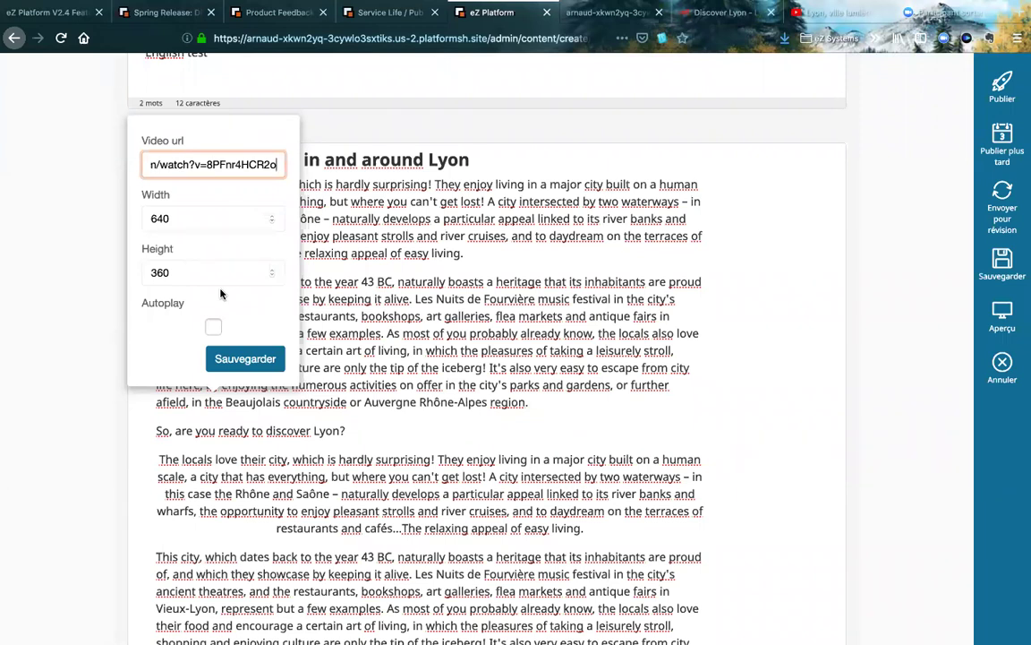
{"action": "left_click", "coordinate": [212, 329]}
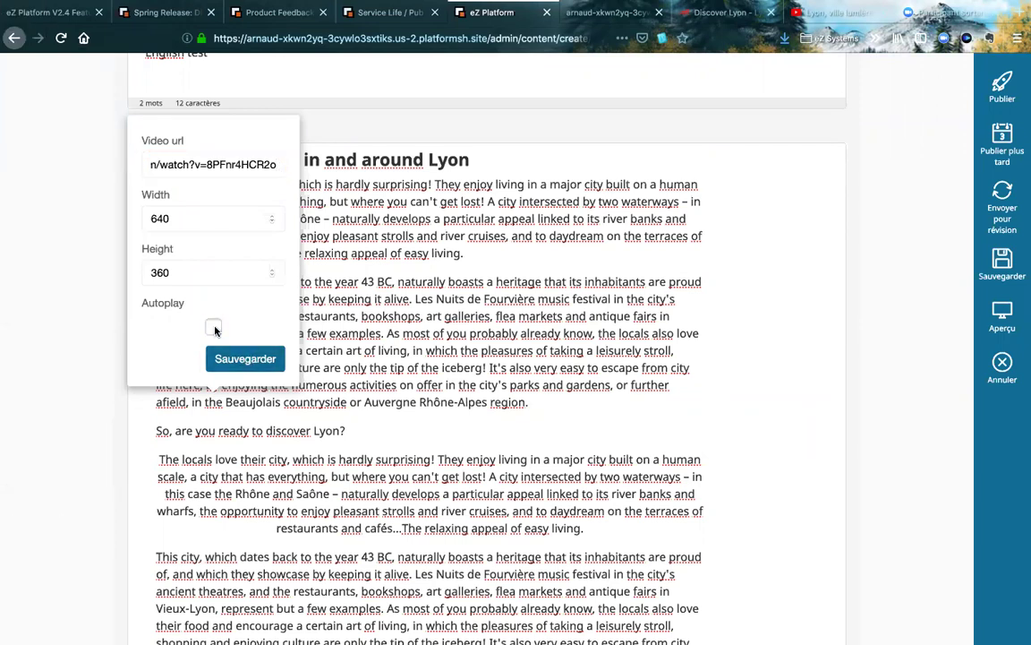
{"action": "left_click", "coordinate": [244, 359]}
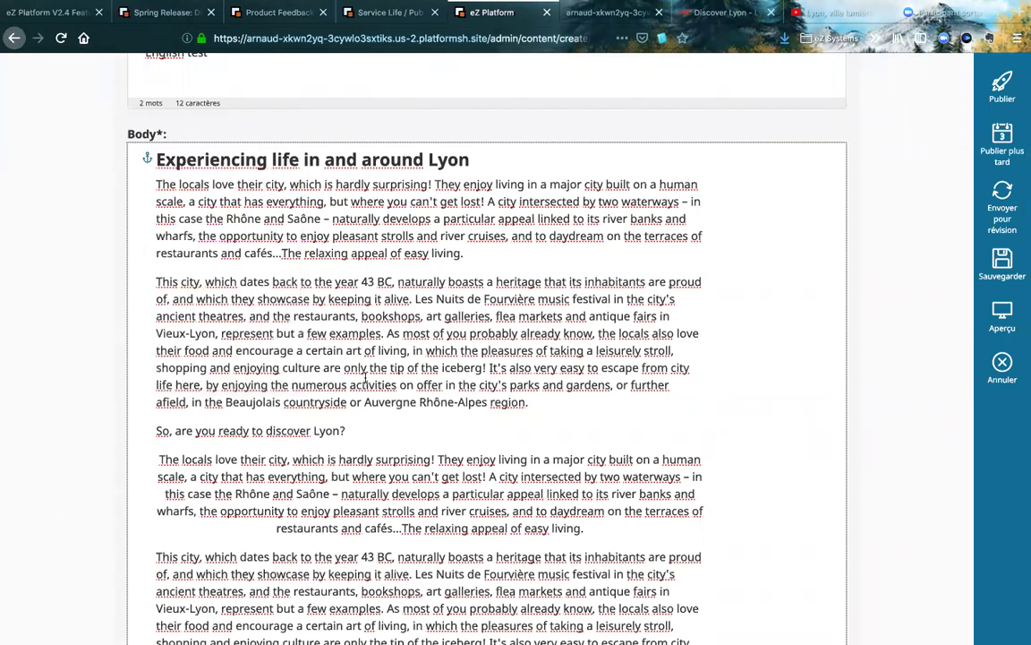
- Centre-align the YouTube embed block, then put the caret back after the Lyon question
{"action": "scroll", "coordinate": [509, 326], "scroll_direction": "down", "scroll_amount": 3}
{"action": "scroll", "coordinate": [509, 327], "scroll_direction": "down", "scroll_amount": 4}
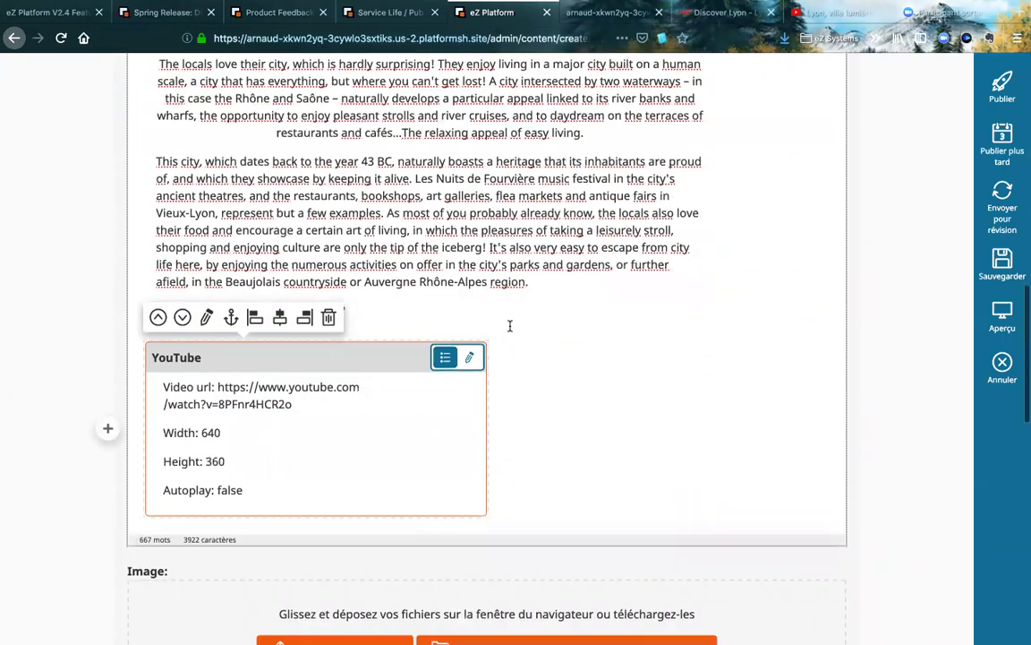
{"action": "scroll", "coordinate": [350, 374], "scroll_direction": "down", "scroll_amount": 1}
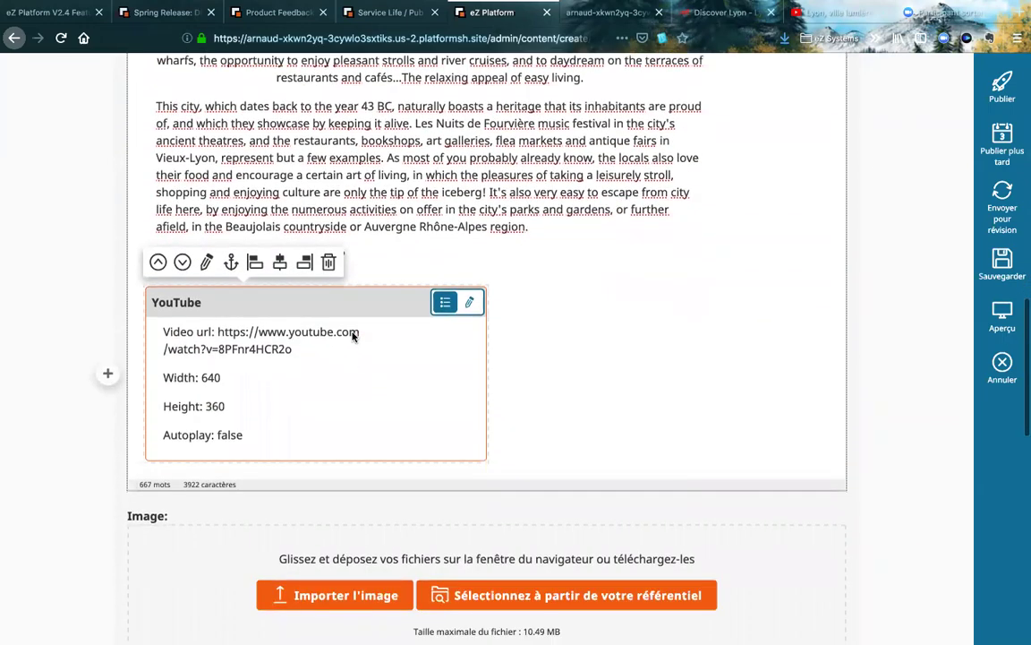
{"action": "left_click", "coordinate": [279, 262]}
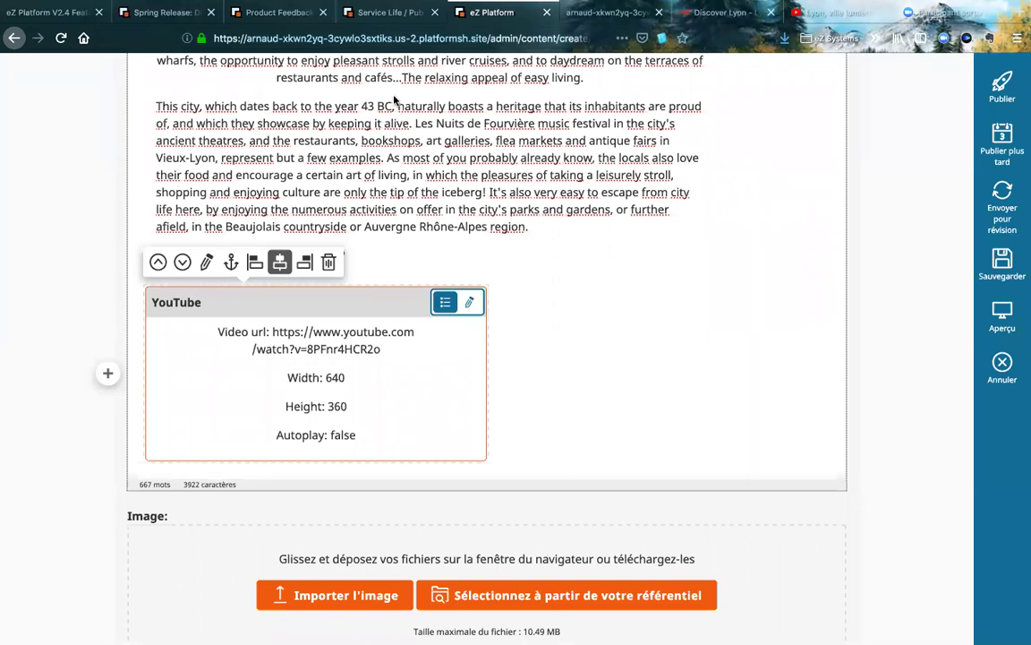
{"action": "left_click", "coordinate": [555, 231]}
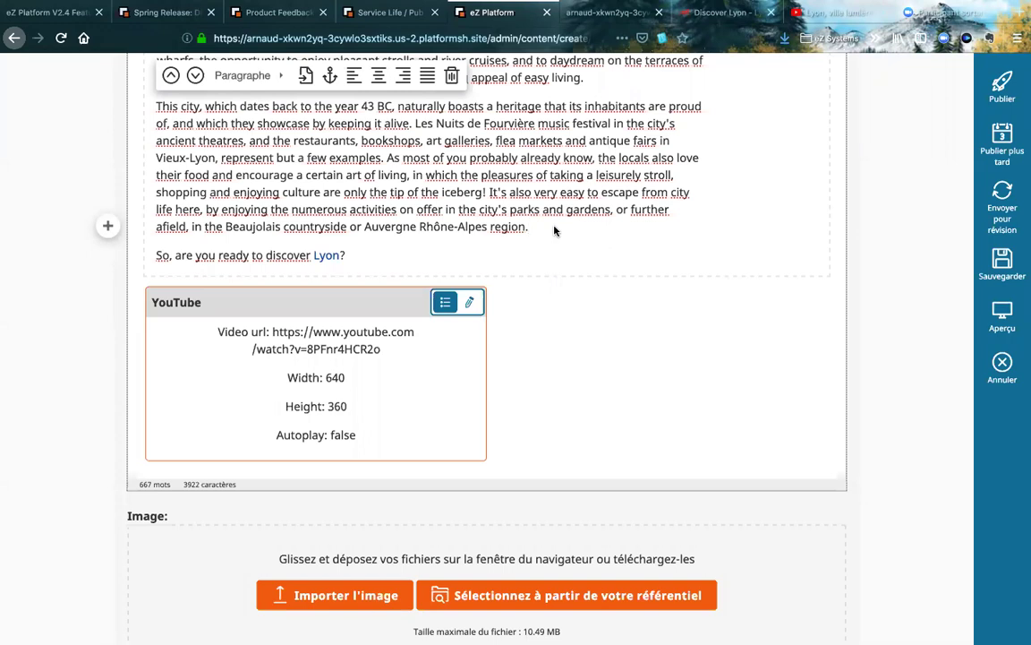
{"action": "left_click", "coordinate": [387, 258]}
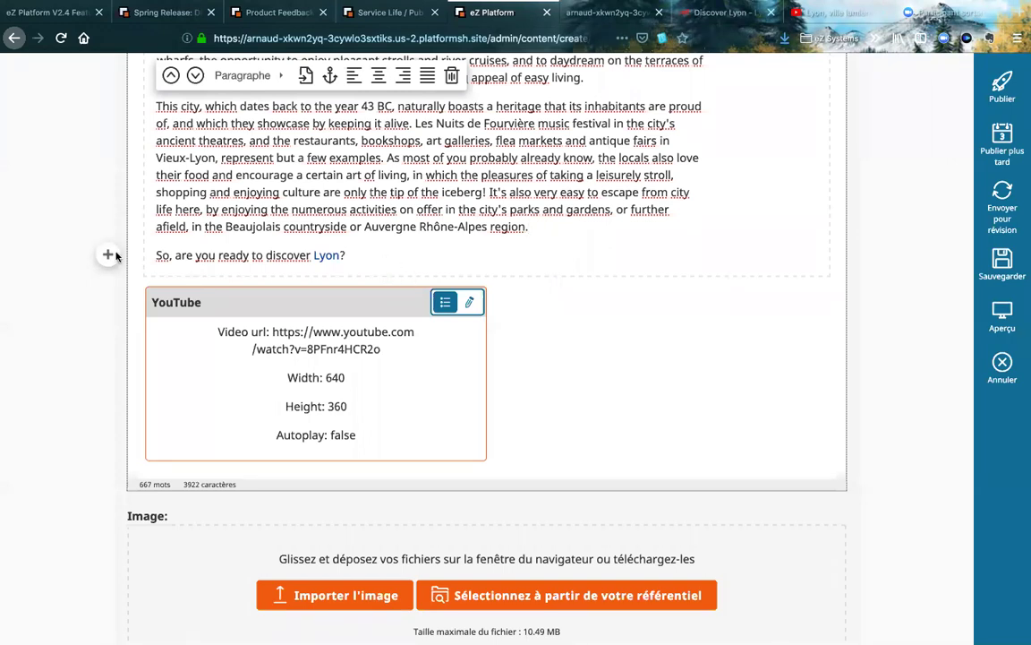
{"action": "left_click", "coordinate": [107, 254]}
{"action": "left_click", "coordinate": [287, 224]}
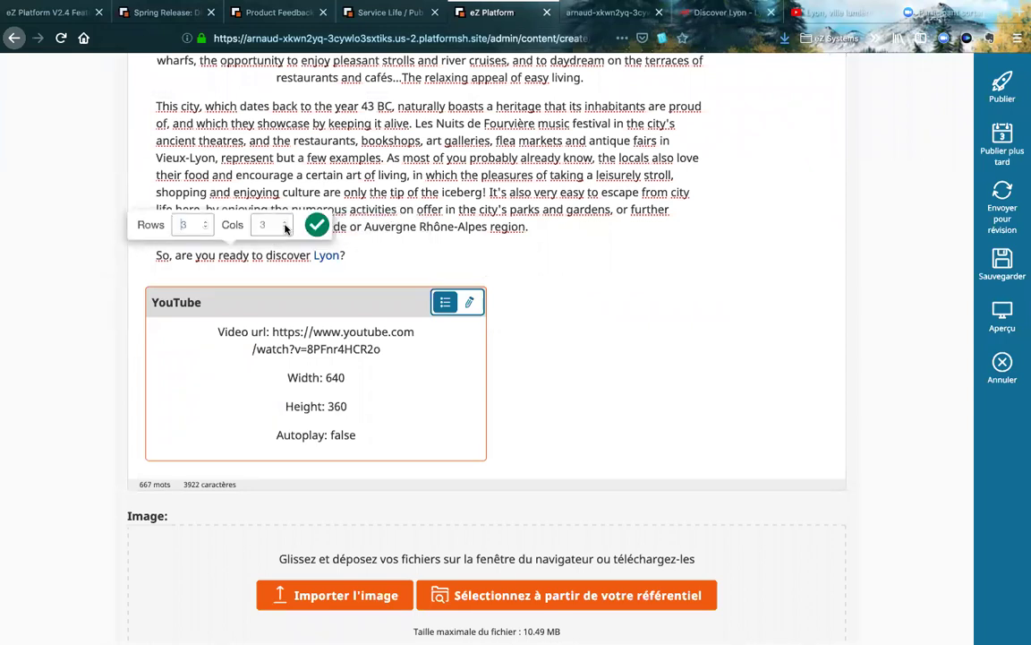
{"action": "left_click", "coordinate": [313, 224]}
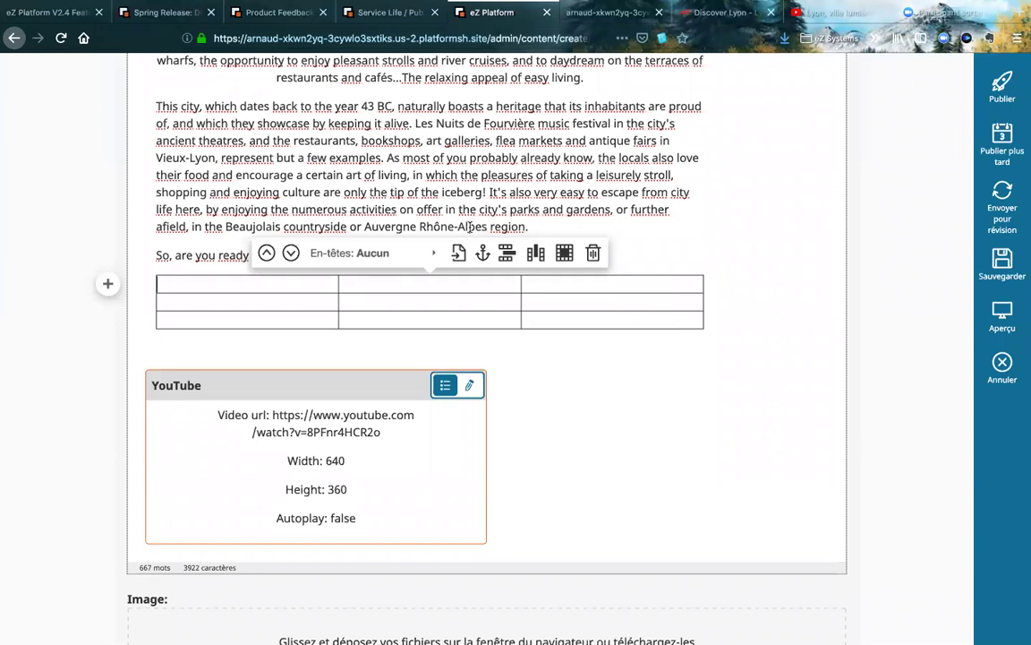
{"action": "left_click", "coordinate": [354, 253]}
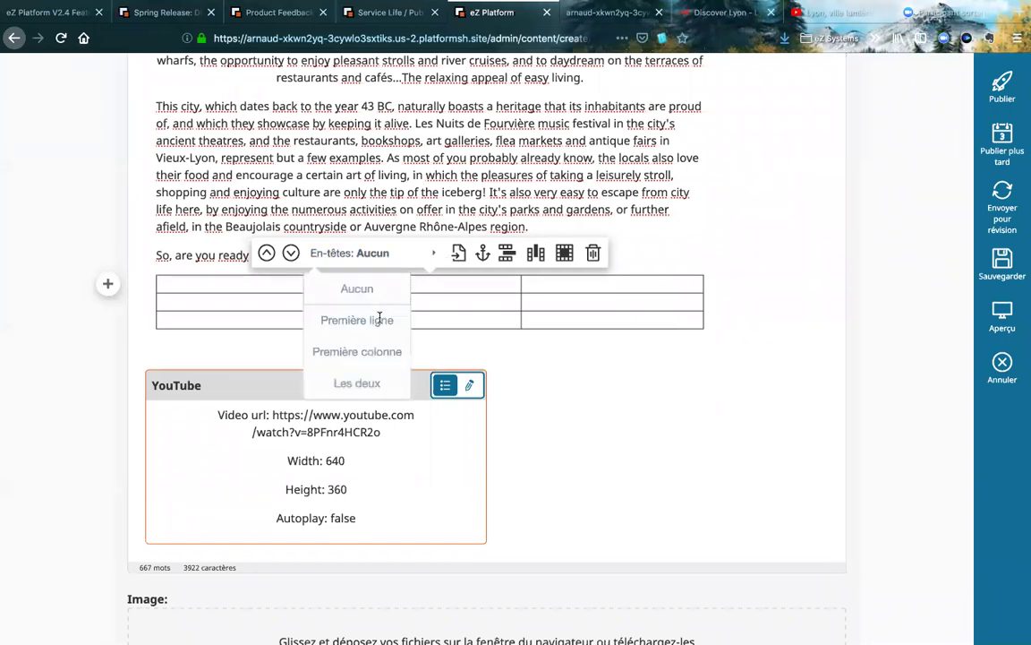
{"action": "left_click", "coordinate": [265, 281]}
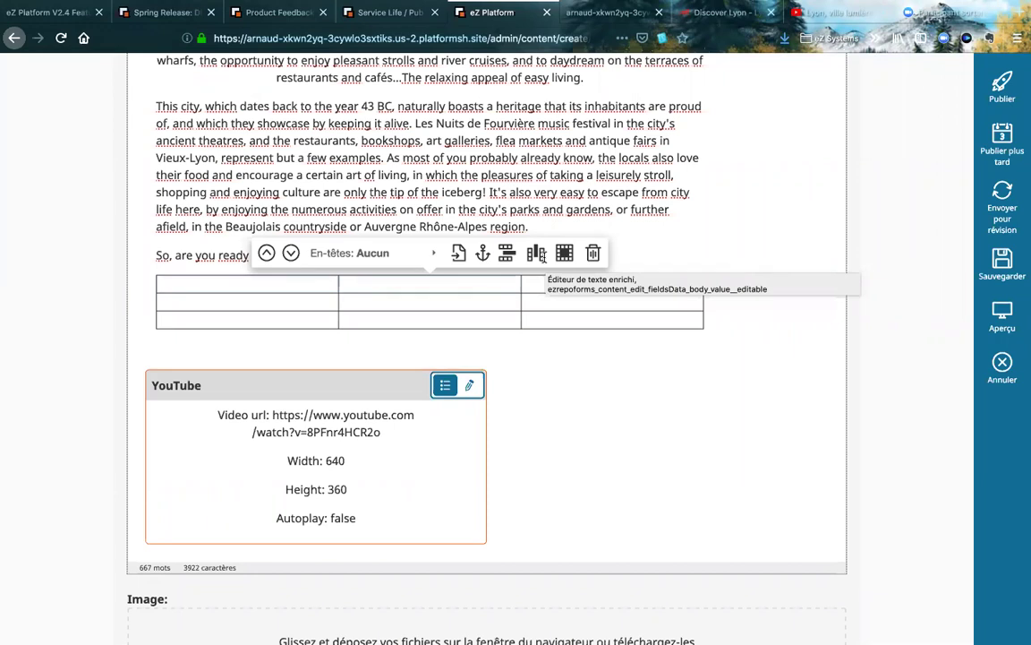
{"action": "left_click", "coordinate": [750, 249]}
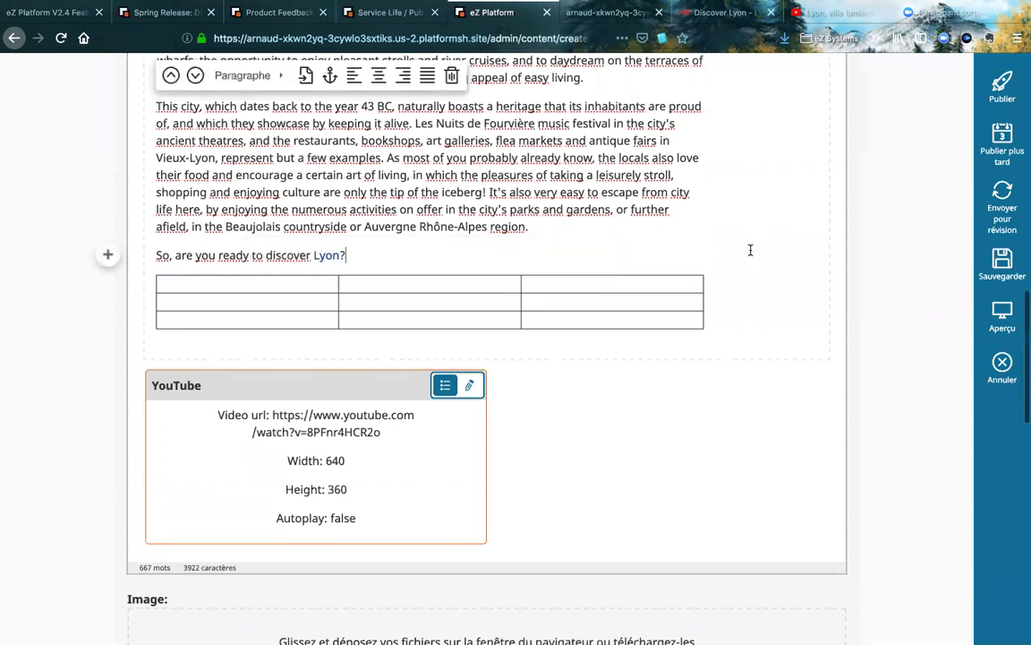
{"action": "left_click", "coordinate": [532, 300]}
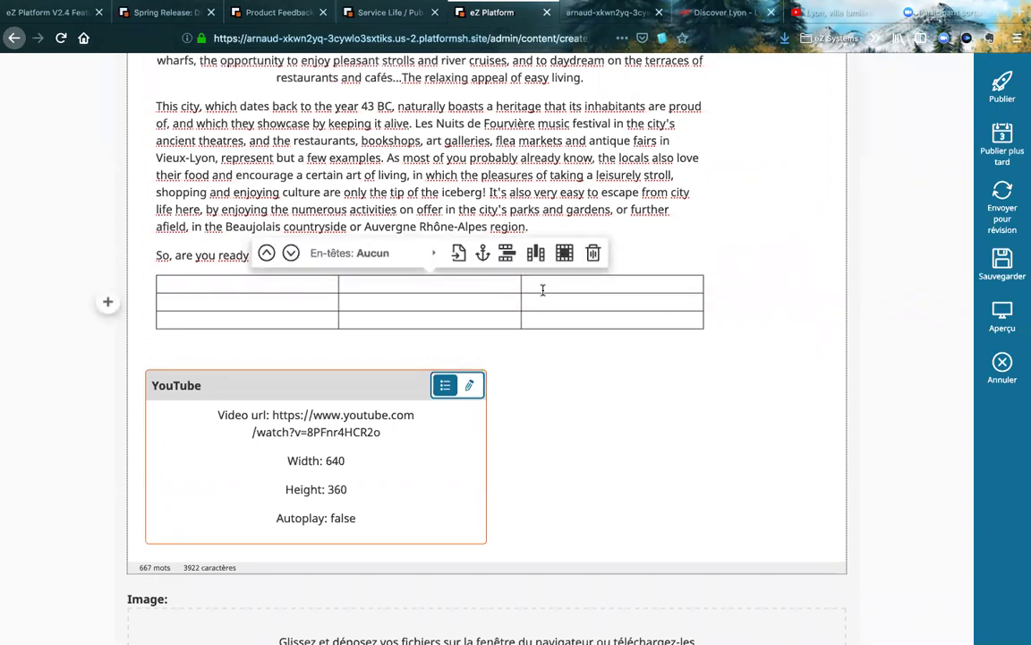
{"action": "left_click", "coordinate": [592, 256]}
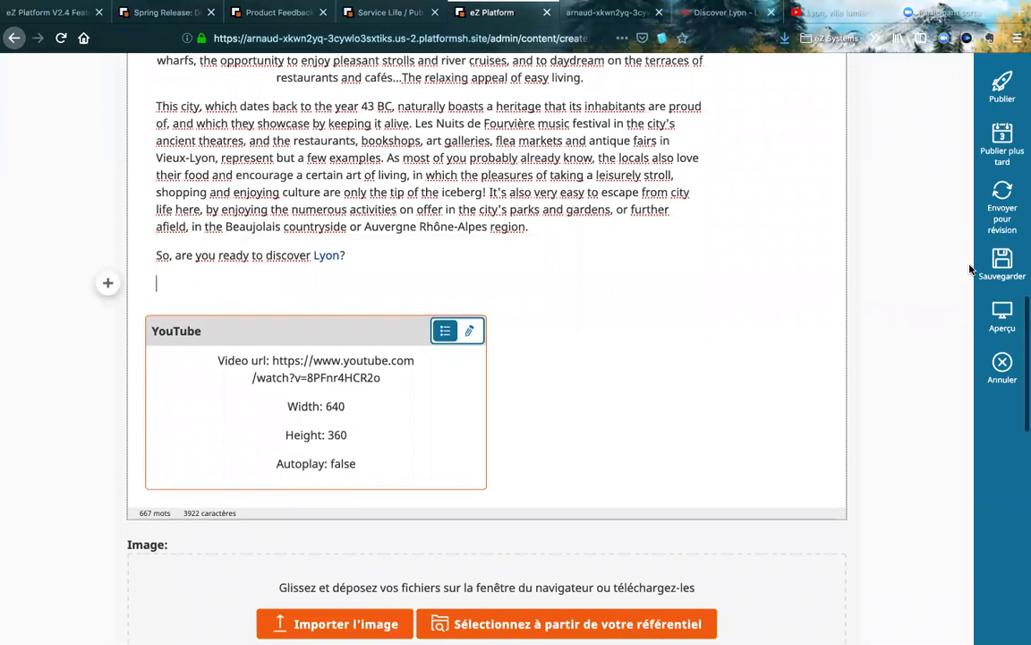
- Fill in the author's name and e-mail from the saved autofill suggestions
{"action": "scroll", "coordinate": [369, 452], "scroll_direction": "down", "scroll_amount": 3}
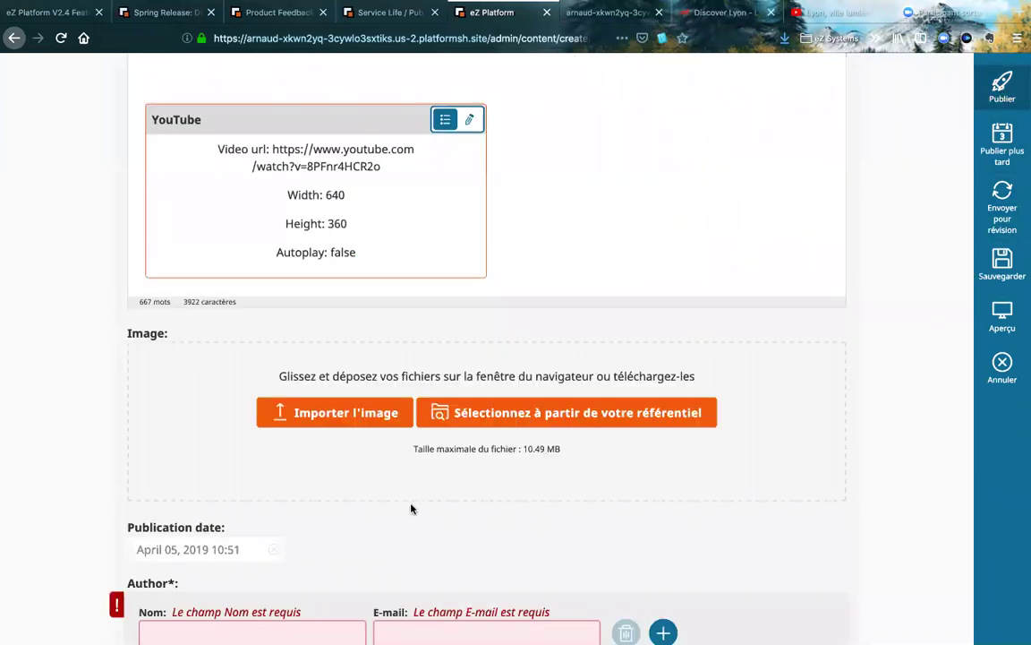
{"action": "left_click", "coordinate": [246, 633]}
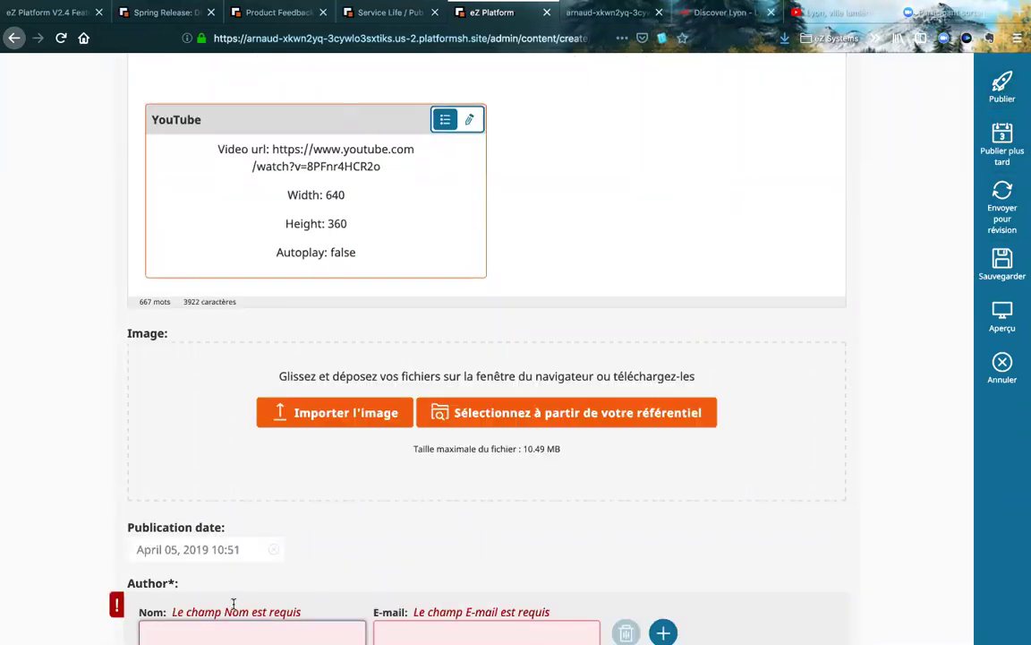
{"action": "scroll", "coordinate": [240, 502], "scroll_direction": "down", "scroll_amount": 2}
{"action": "left_click", "coordinate": [230, 435]}
{"action": "left_click", "coordinate": [213, 467]}
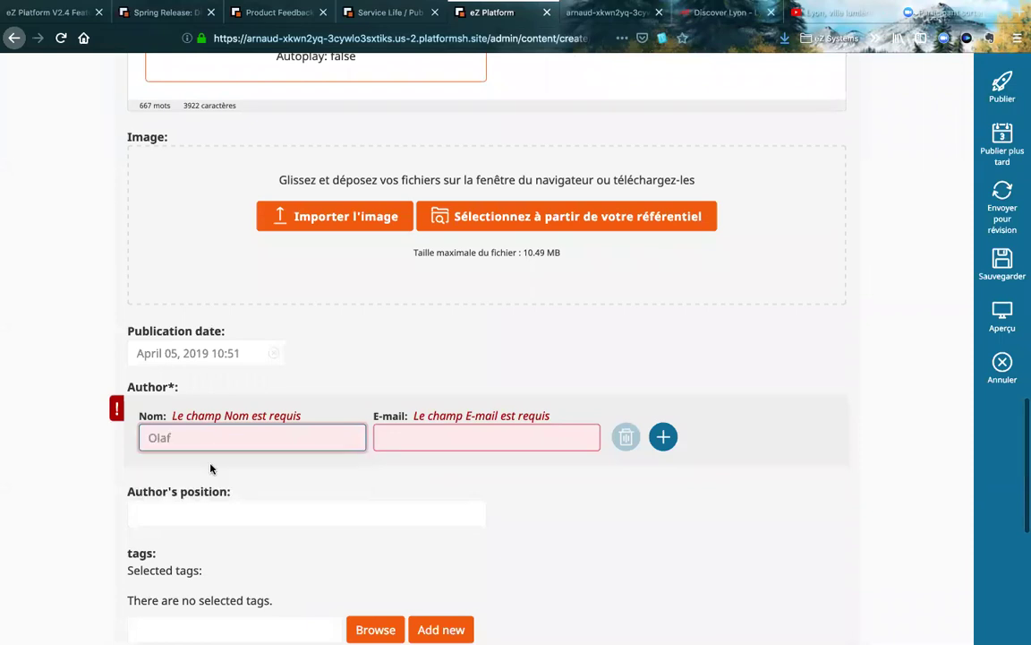
{"action": "left_click", "coordinate": [445, 430]}
{"action": "left_click", "coordinate": [444, 432]}
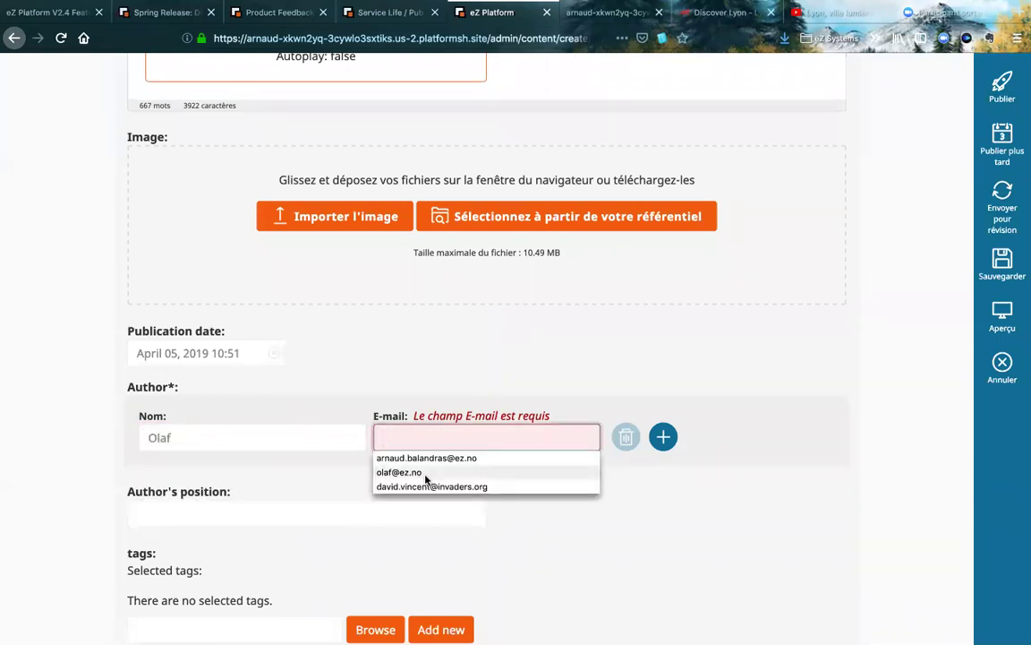
{"action": "left_click", "coordinate": [427, 477]}
- Publish the Lyon City blog post
{"action": "scroll", "coordinate": [338, 484], "scroll_direction": "down", "scroll_amount": 3}
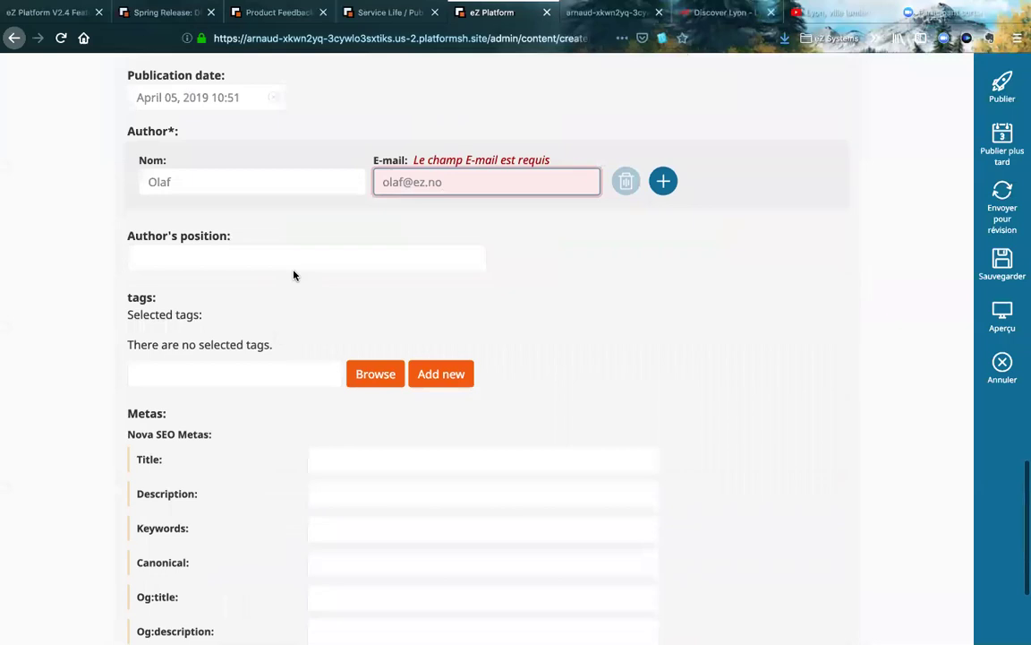
{"action": "left_click", "coordinate": [291, 256]}
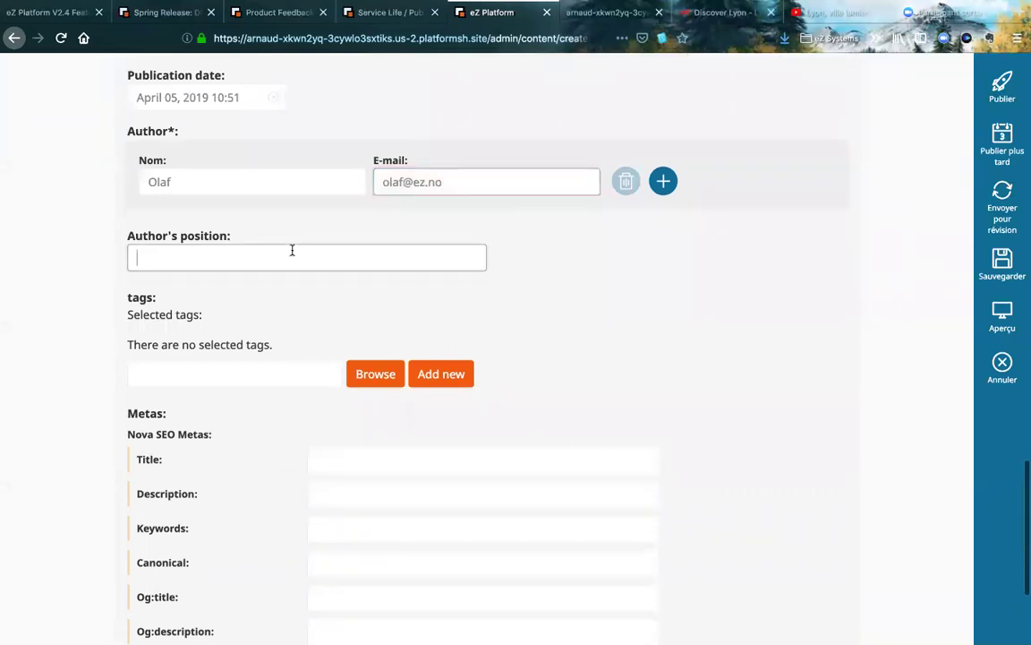
{"action": "left_click", "coordinate": [1003, 86]}
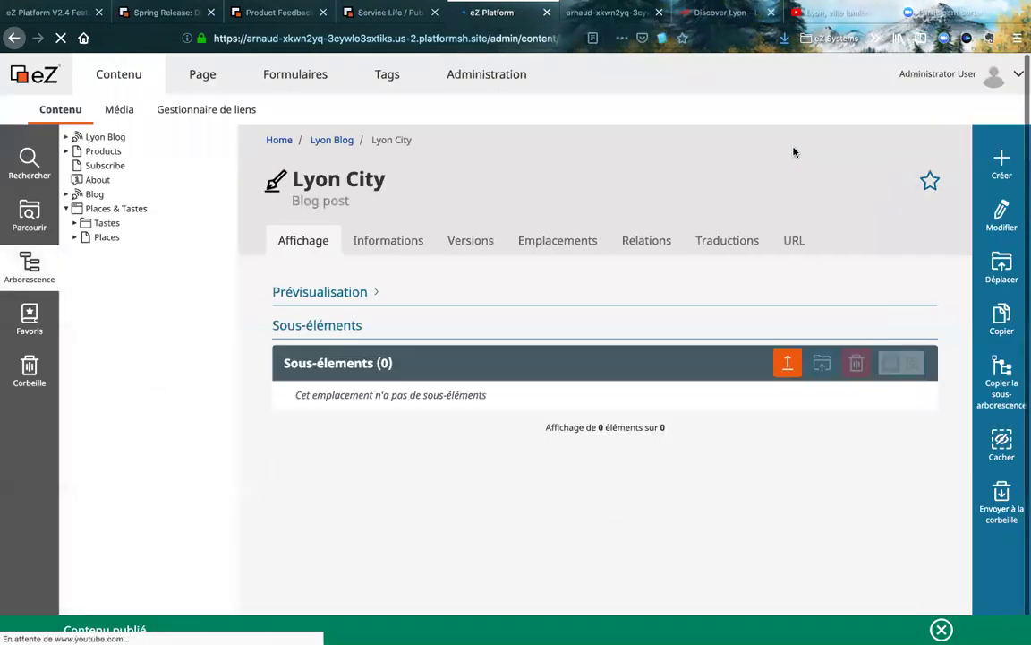
{"action": "left_click", "coordinate": [604, 15]}
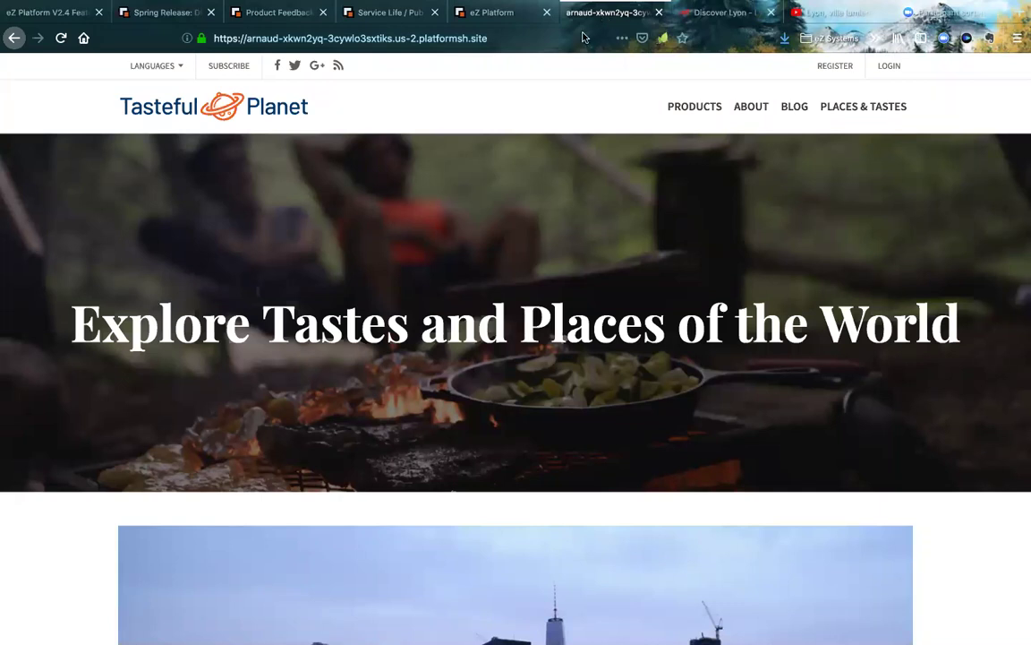
- Scroll through the Tasteful Planet home page, then look over the About and Blog pages
{"action": "scroll", "coordinate": [483, 192], "scroll_direction": "down", "scroll_amount": 2}
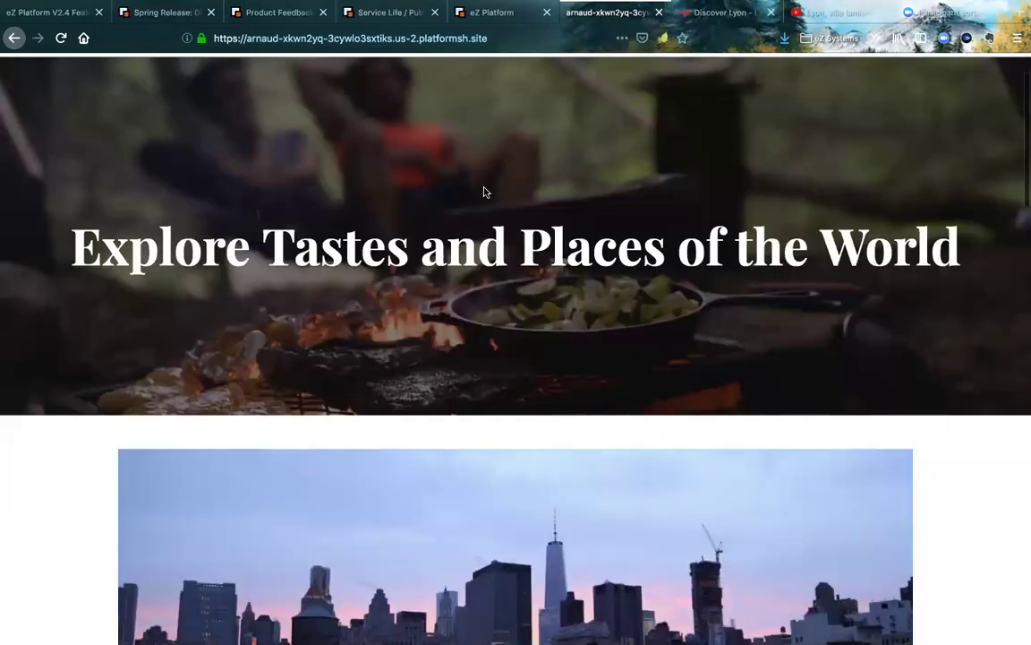
{"action": "scroll", "coordinate": [484, 191], "scroll_direction": "up", "scroll_amount": 2}
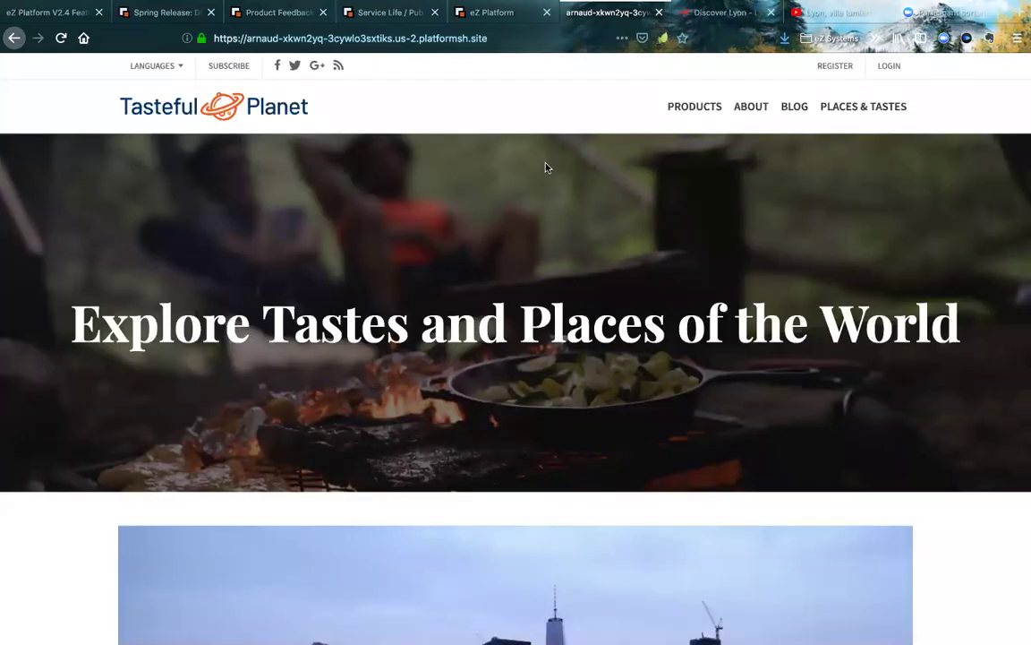
{"action": "scroll", "coordinate": [525, 264], "scroll_direction": "down", "scroll_amount": 7}
{"action": "scroll", "coordinate": [525, 264], "scroll_direction": "down", "scroll_amount": 18}
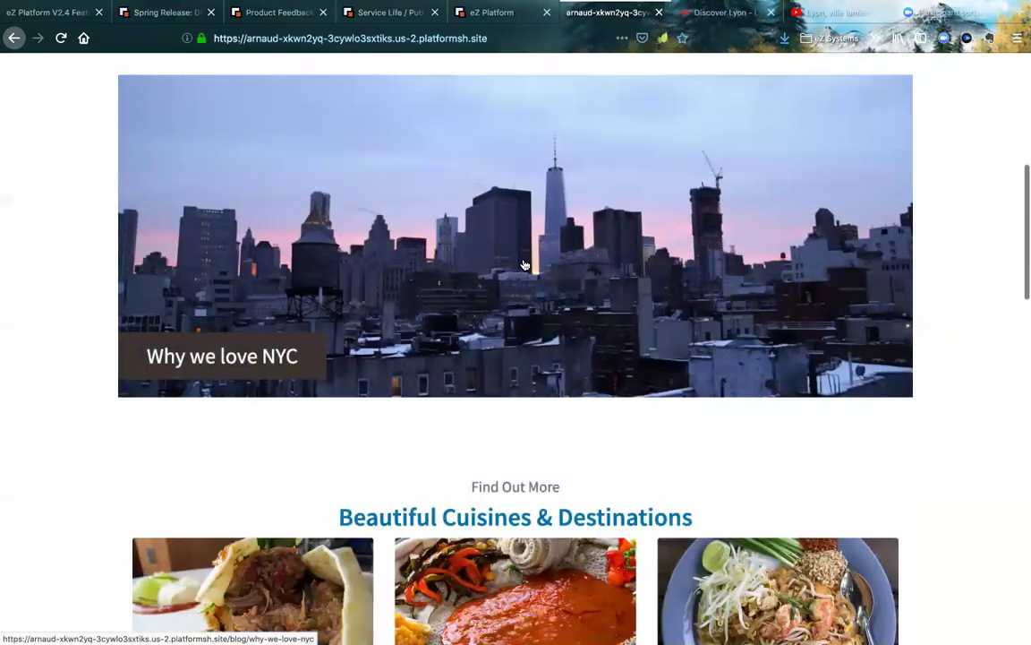
{"action": "scroll", "coordinate": [525, 264], "scroll_direction": "up", "scroll_amount": 20}
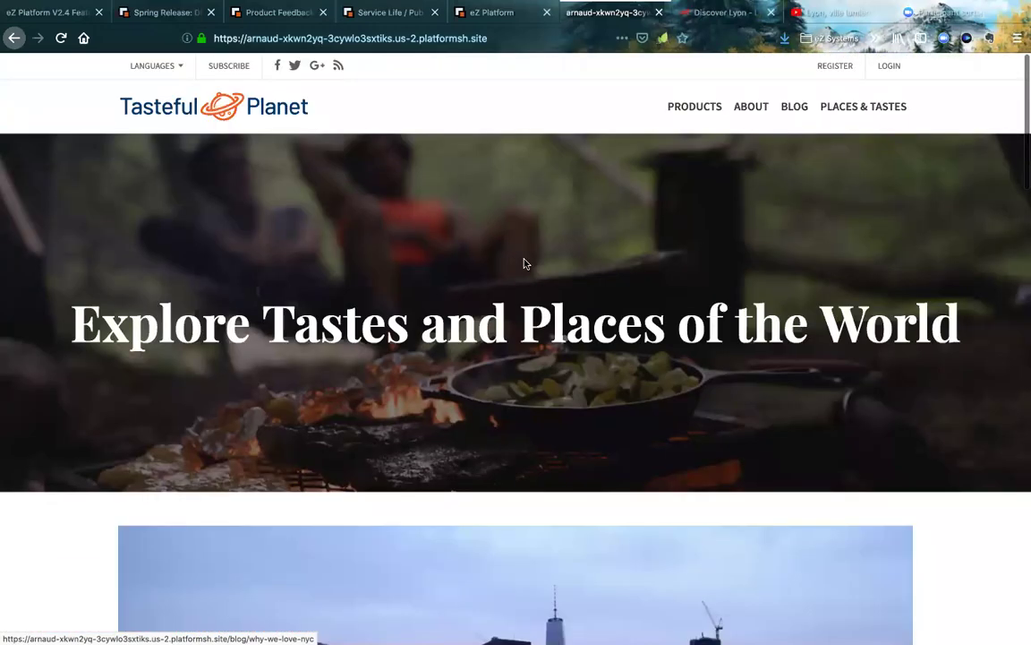
{"action": "left_click", "coordinate": [751, 106]}
{"action": "left_click", "coordinate": [795, 106]}
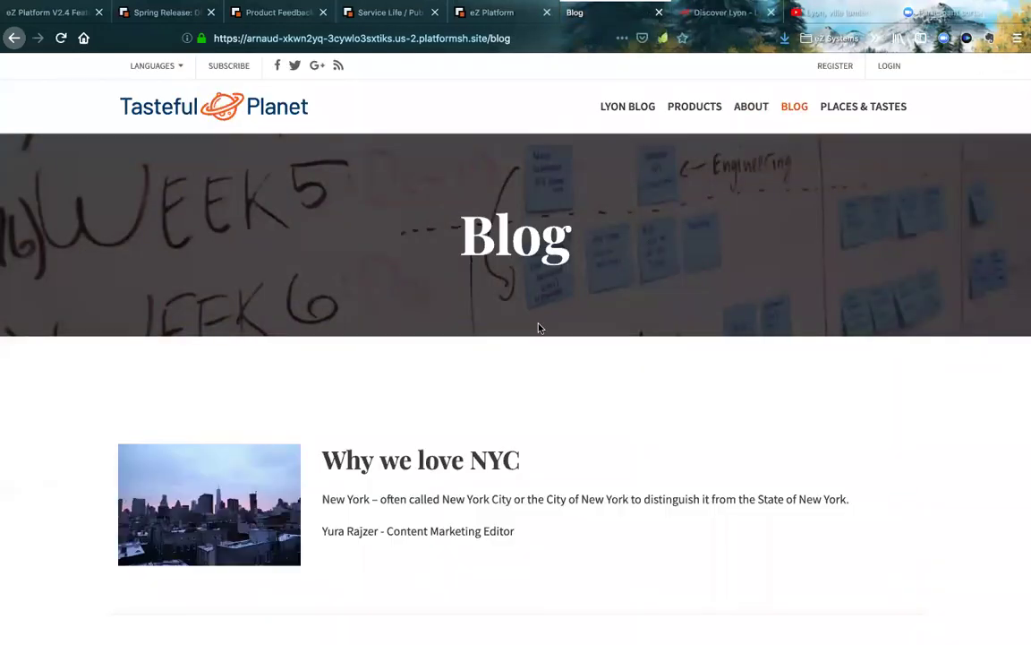
{"action": "scroll", "coordinate": [538, 327], "scroll_direction": "down", "scroll_amount": 3}
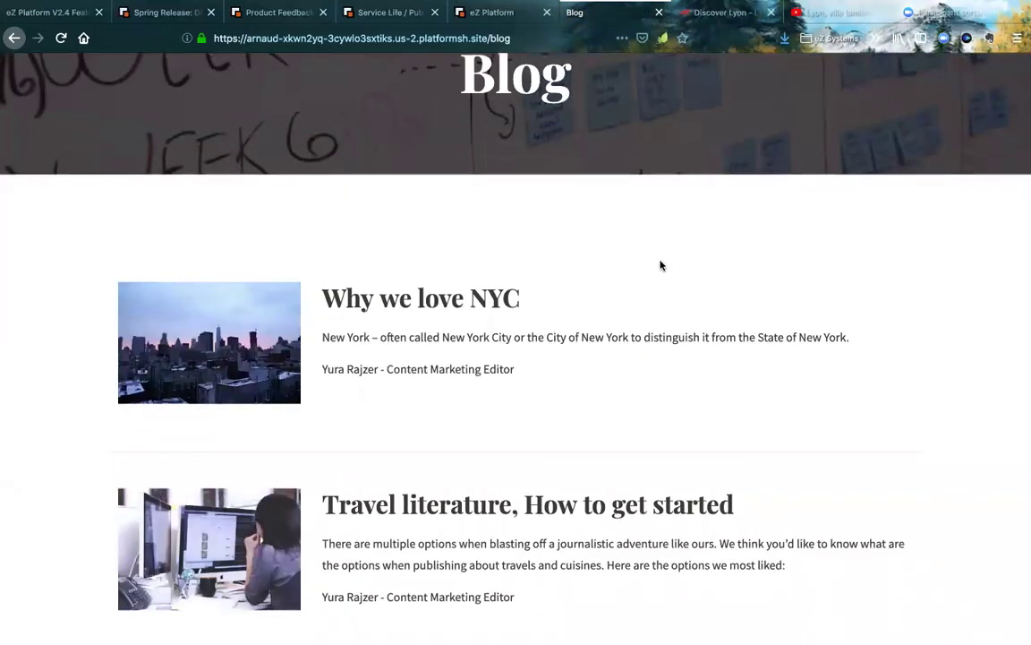
{"action": "scroll", "coordinate": [660, 265], "scroll_direction": "up", "scroll_amount": 3}
- Scroll through the Places & Tastes page, then go to the Lyon Blog page
{"action": "left_click", "coordinate": [857, 105]}
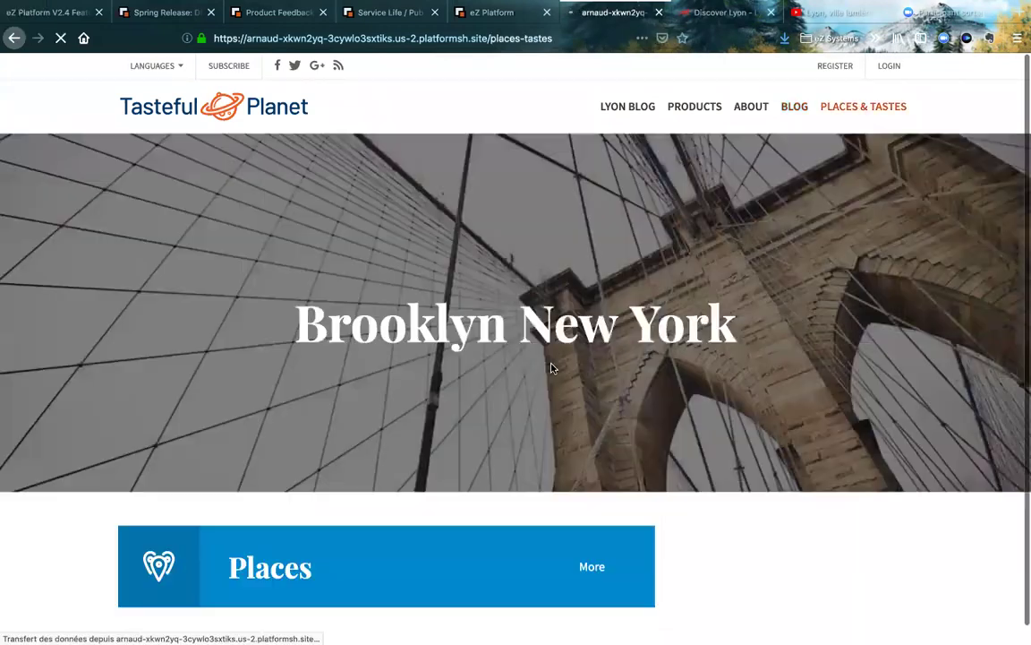
{"action": "scroll", "coordinate": [723, 353], "scroll_direction": "down", "scroll_amount": 4}
{"action": "scroll", "coordinate": [722, 353], "scroll_direction": "down", "scroll_amount": 5}
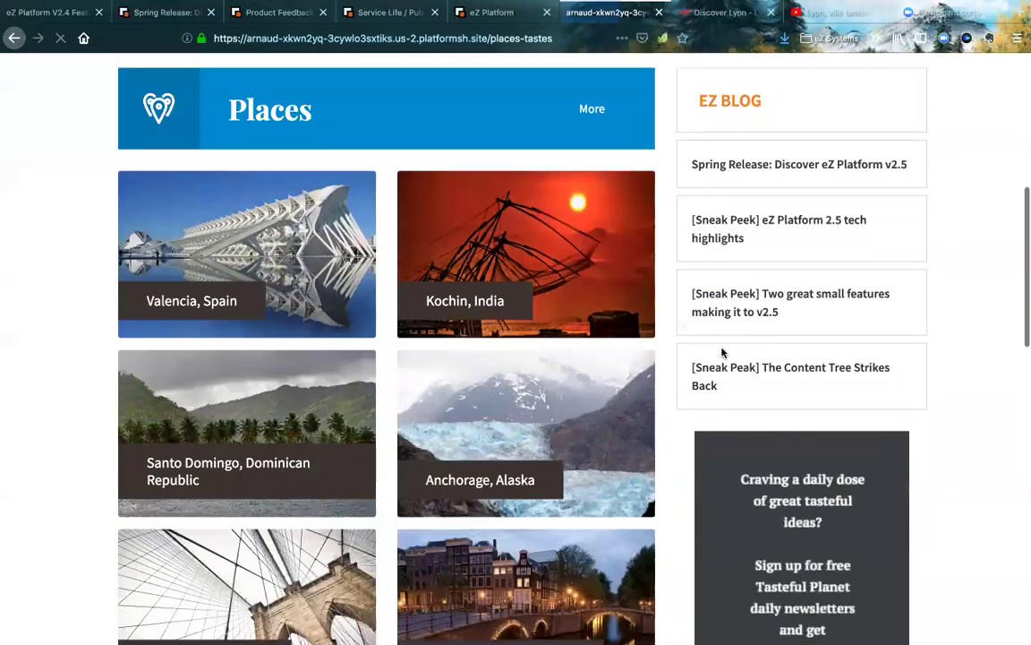
{"action": "scroll", "coordinate": [722, 355], "scroll_direction": "up", "scroll_amount": 1}
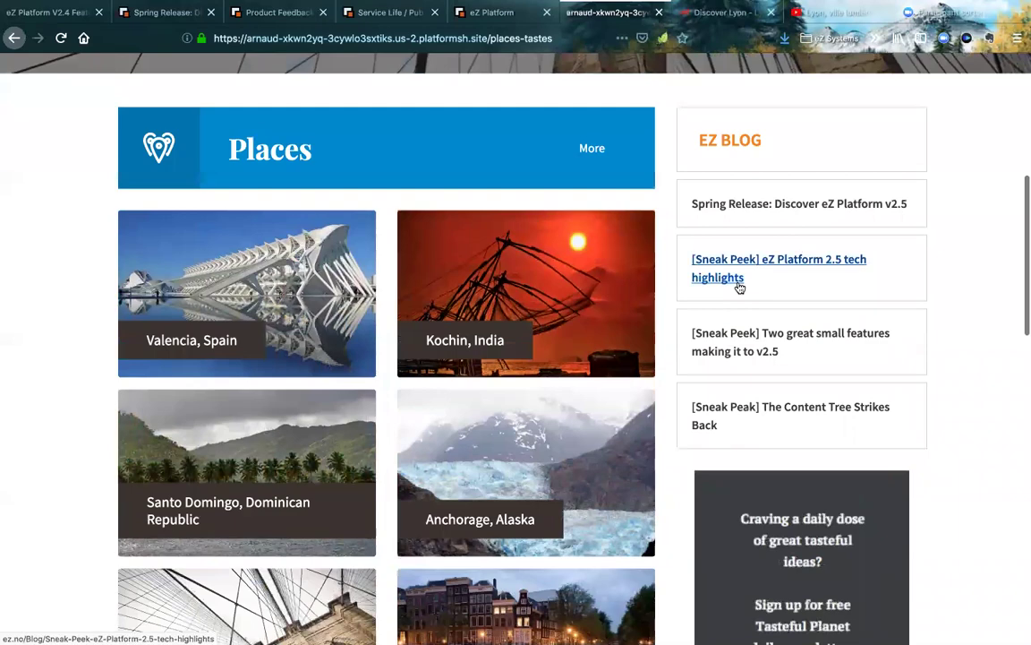
{"action": "scroll", "coordinate": [739, 285], "scroll_direction": "up", "scroll_amount": 7}
{"action": "left_click", "coordinate": [636, 106]}
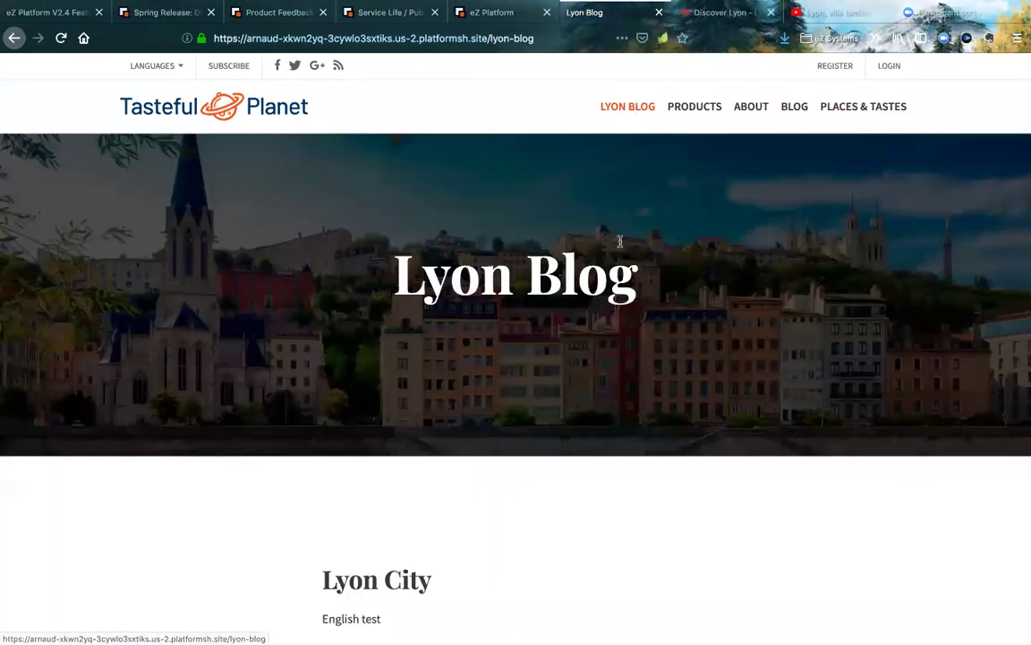
- Open the Lyon City post from the Lyon Blog, read through it and follow its Lyon link
{"action": "scroll", "coordinate": [619, 232], "scroll_direction": "down", "scroll_amount": 3}
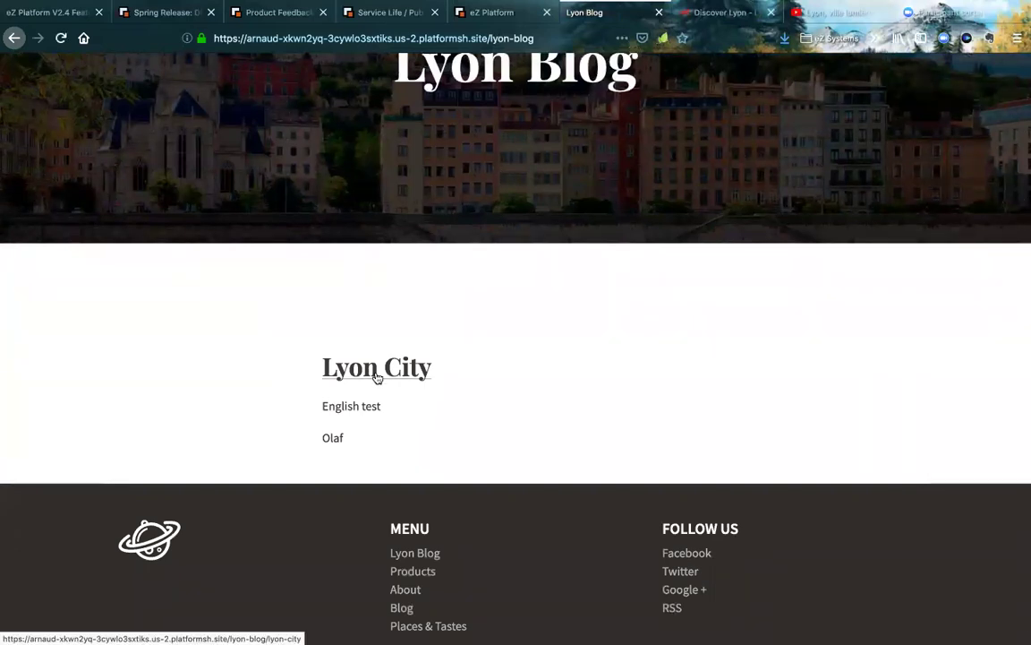
{"action": "left_click", "coordinate": [377, 378]}
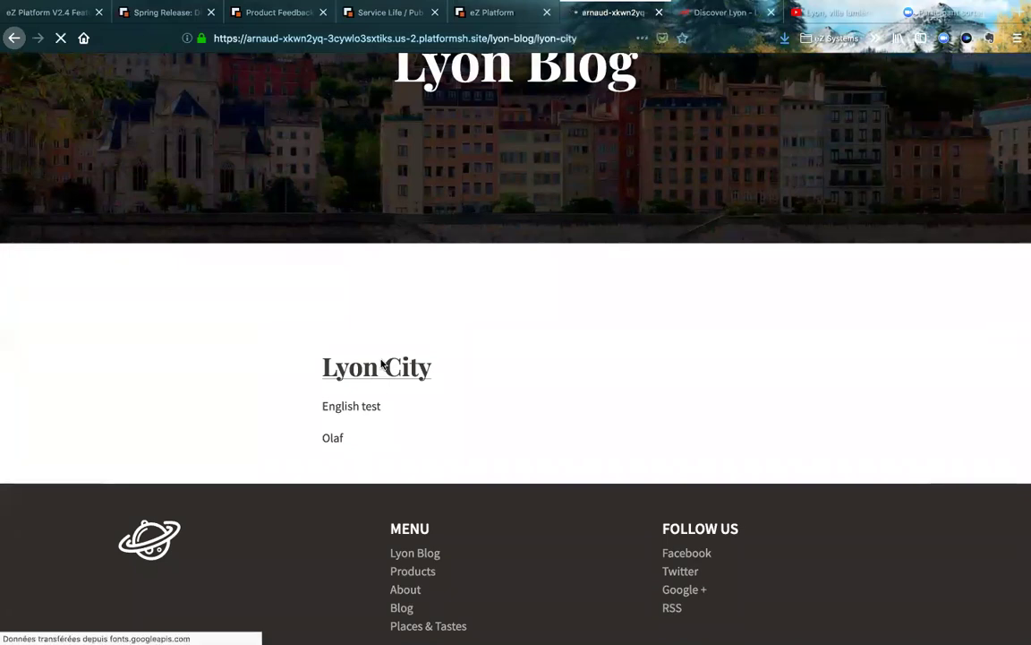
{"action": "scroll", "coordinate": [465, 296], "scroll_direction": "down", "scroll_amount": 5}
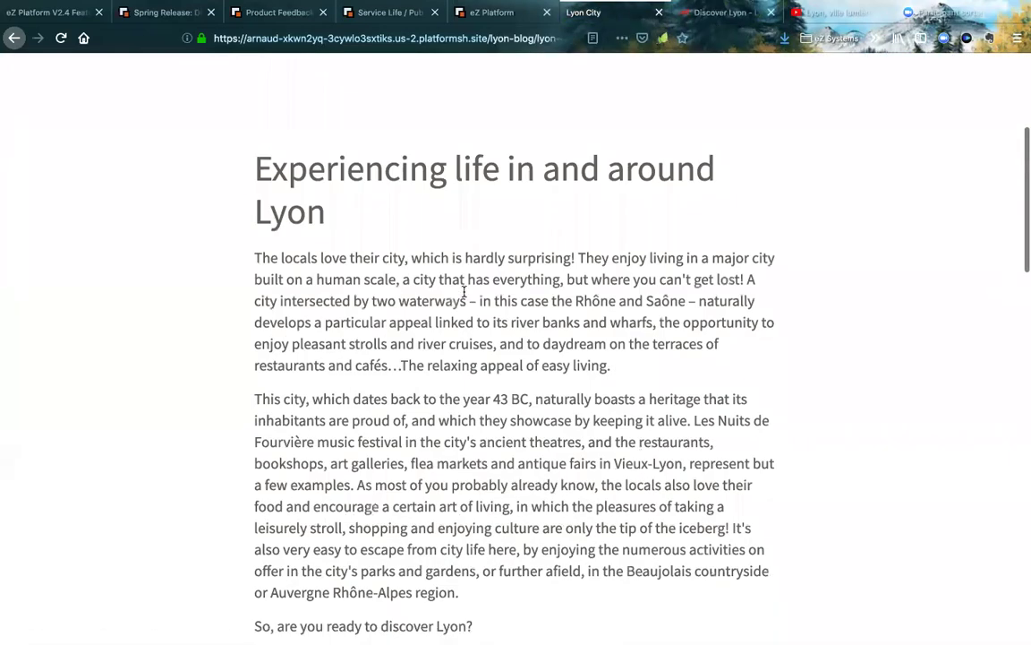
{"action": "scroll", "coordinate": [464, 290], "scroll_direction": "up", "scroll_amount": 1}
{"action": "scroll", "coordinate": [464, 290], "scroll_direction": "up", "scroll_amount": 2}
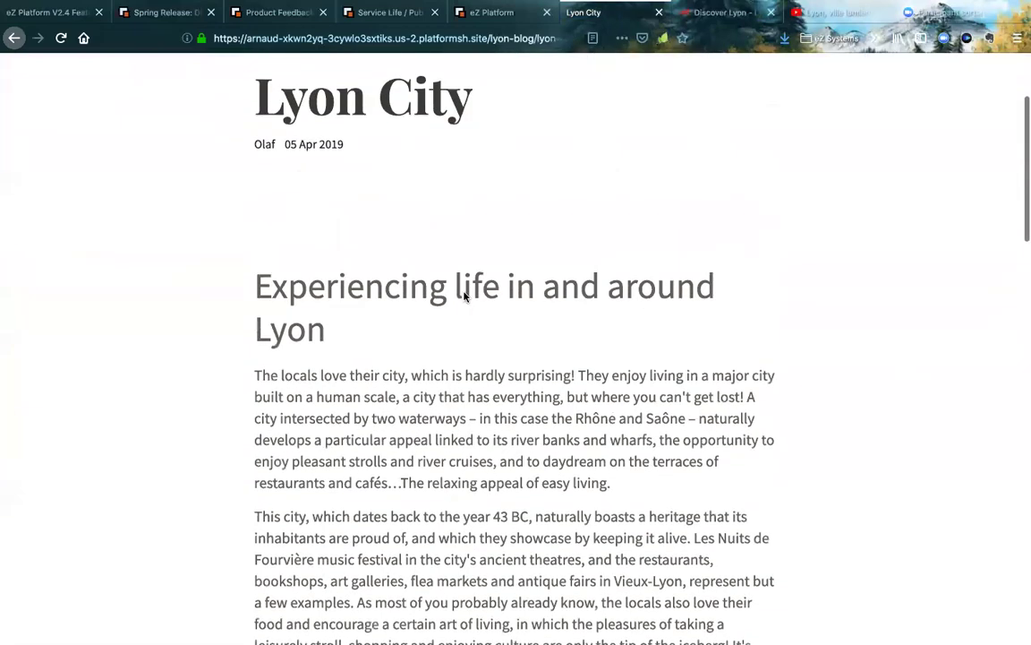
{"action": "scroll", "coordinate": [464, 290], "scroll_direction": "down", "scroll_amount": 6}
{"action": "scroll", "coordinate": [464, 290], "scroll_direction": "down", "scroll_amount": 10}
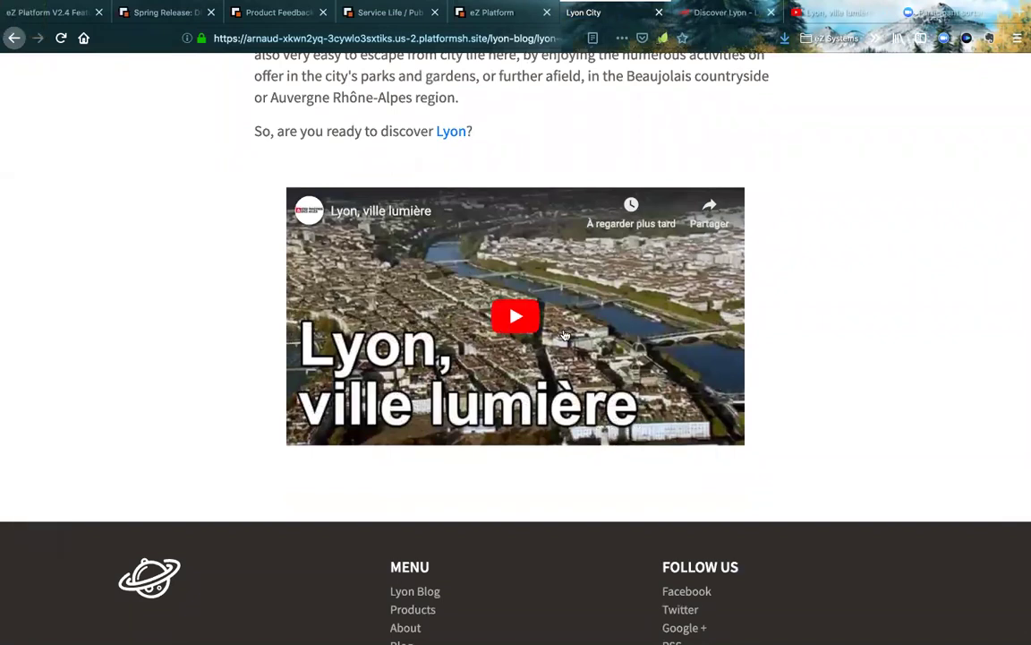
{"action": "scroll", "coordinate": [548, 169], "scroll_direction": "up", "scroll_amount": 2}
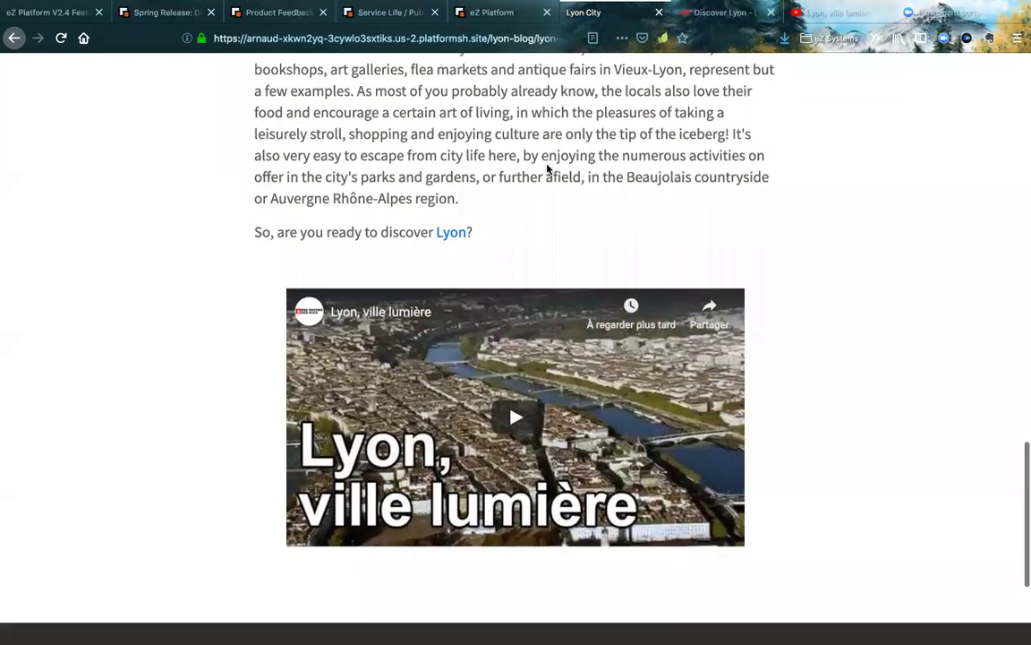
{"action": "left_click", "coordinate": [452, 234]}
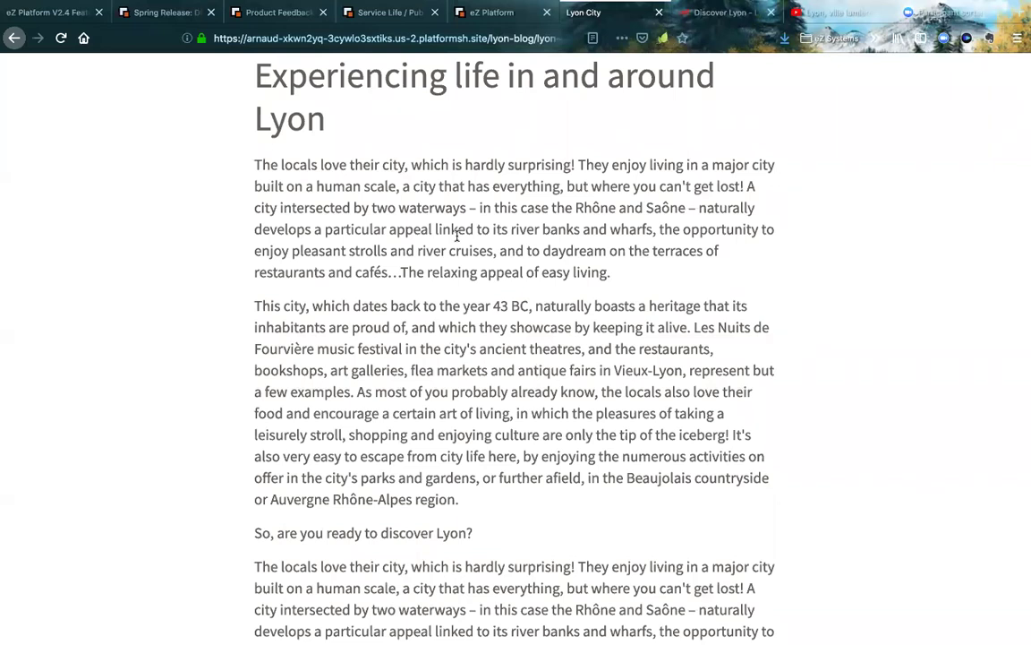
{"action": "scroll", "coordinate": [573, 213], "scroll_direction": "up", "scroll_amount": 5}
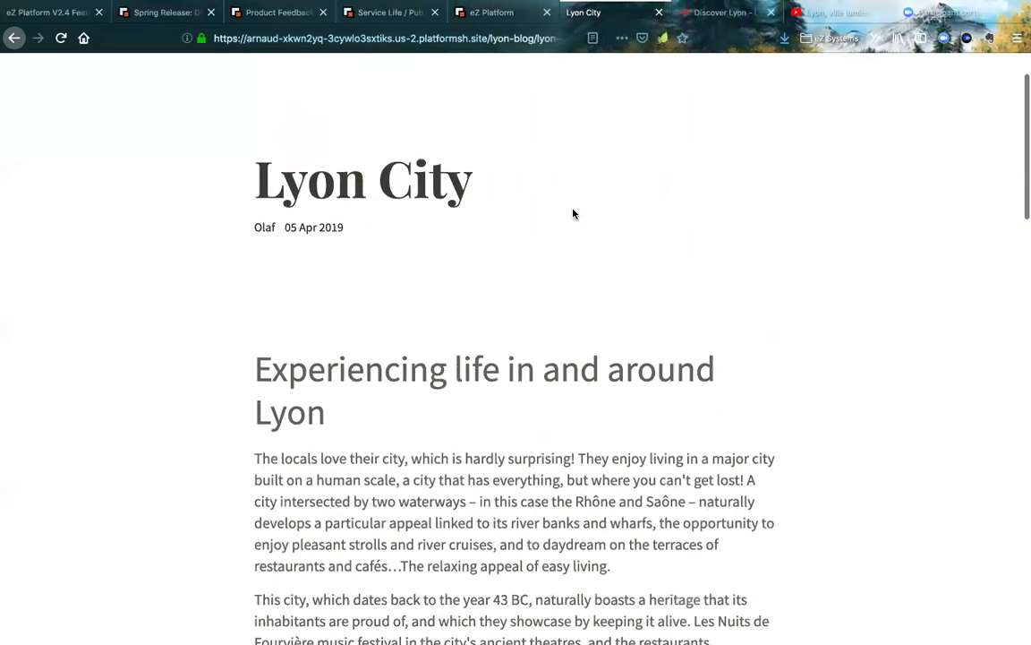
- Return to the Lyon City post in the admin and start editing it
{"action": "left_click", "coordinate": [498, 16]}
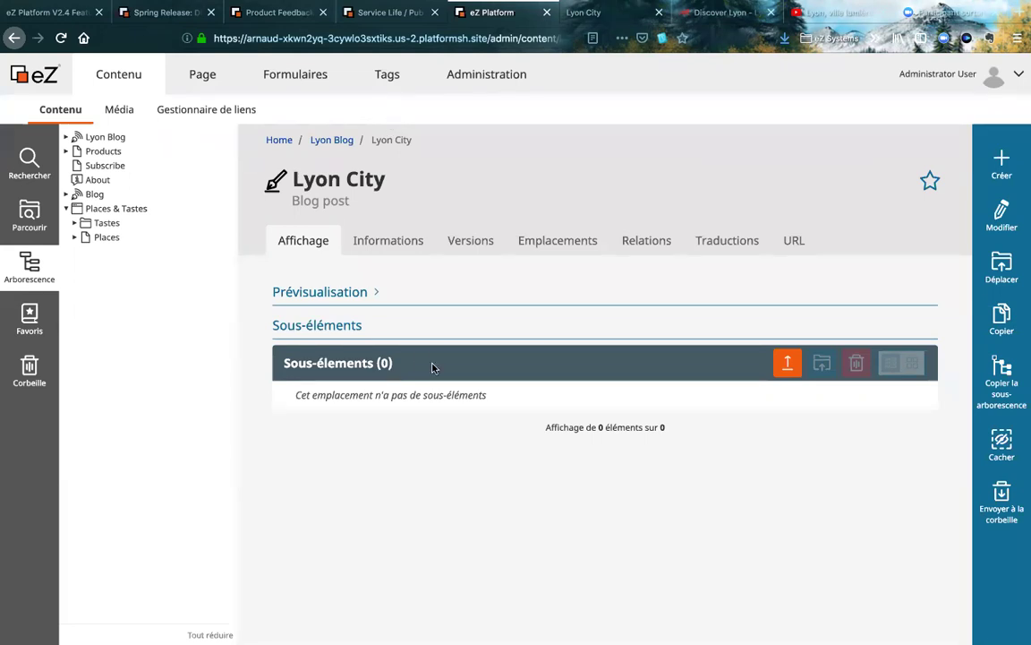
{"action": "left_click", "coordinate": [930, 181]}
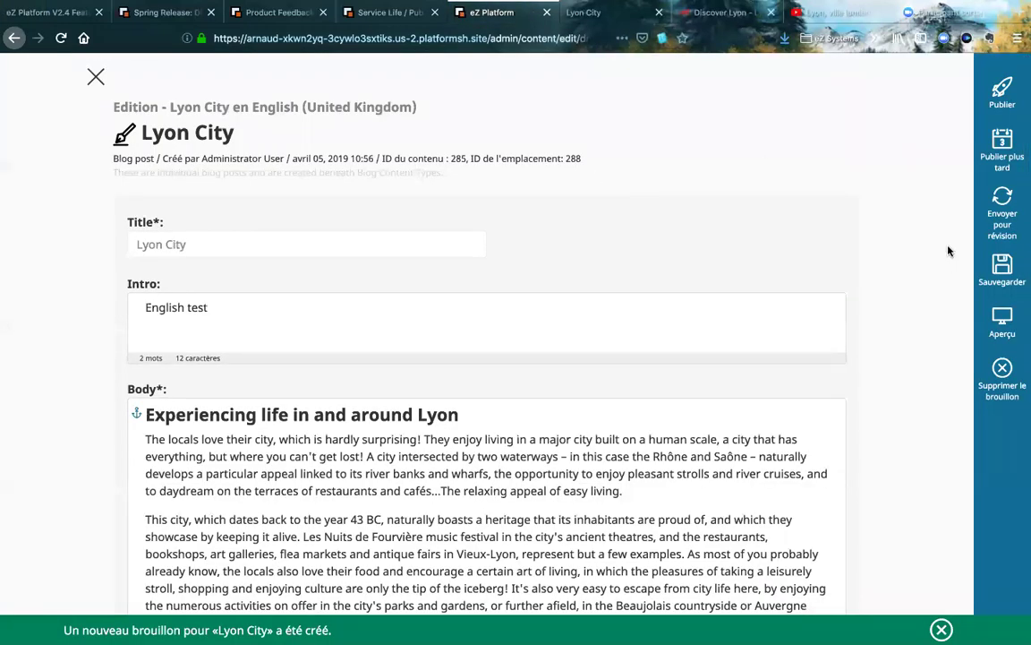
- Preview the Lyon City draft as it appears on the site, first on desktop, then at tablet size
{"action": "scroll", "coordinate": [949, 251], "scroll_direction": "down", "scroll_amount": 1}
{"action": "left_click", "coordinate": [1011, 324]}
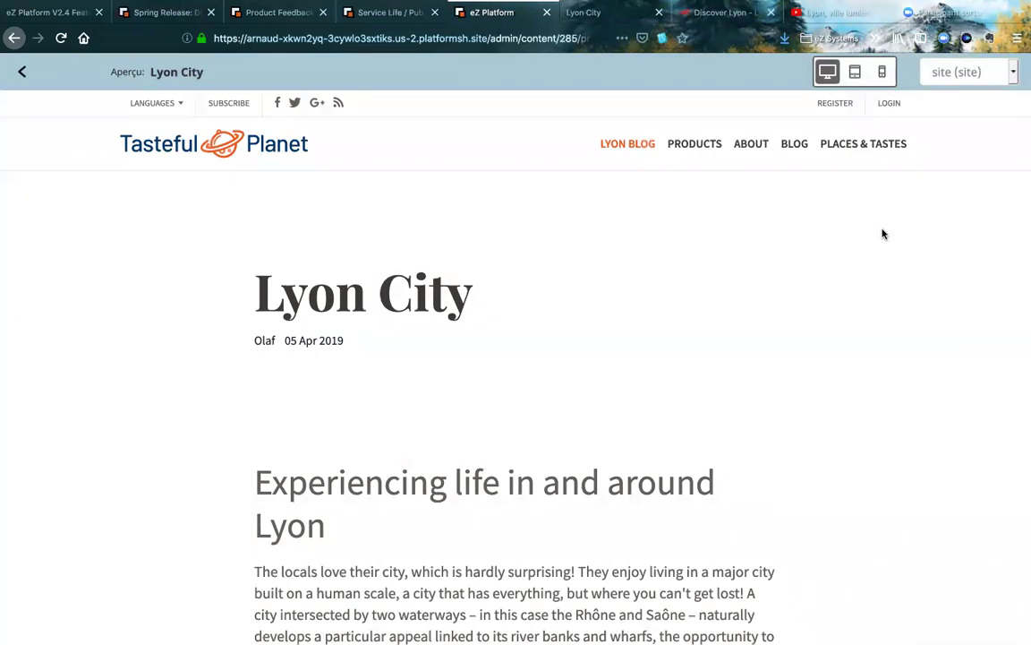
{"action": "scroll", "coordinate": [696, 322], "scroll_direction": "down", "scroll_amount": 5}
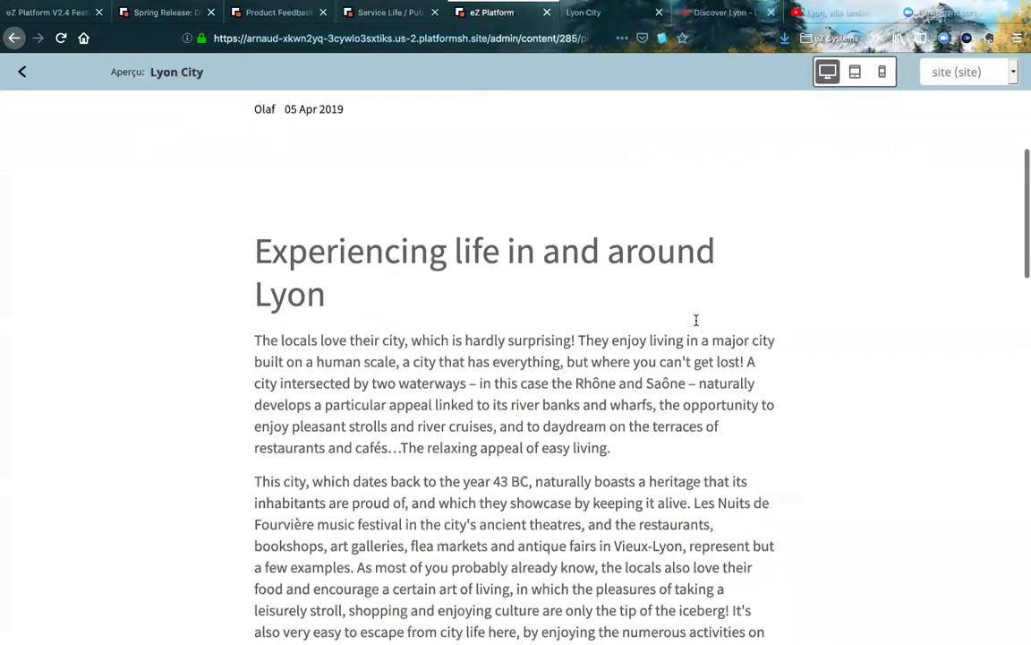
{"action": "scroll", "coordinate": [697, 319], "scroll_direction": "down", "scroll_amount": 3}
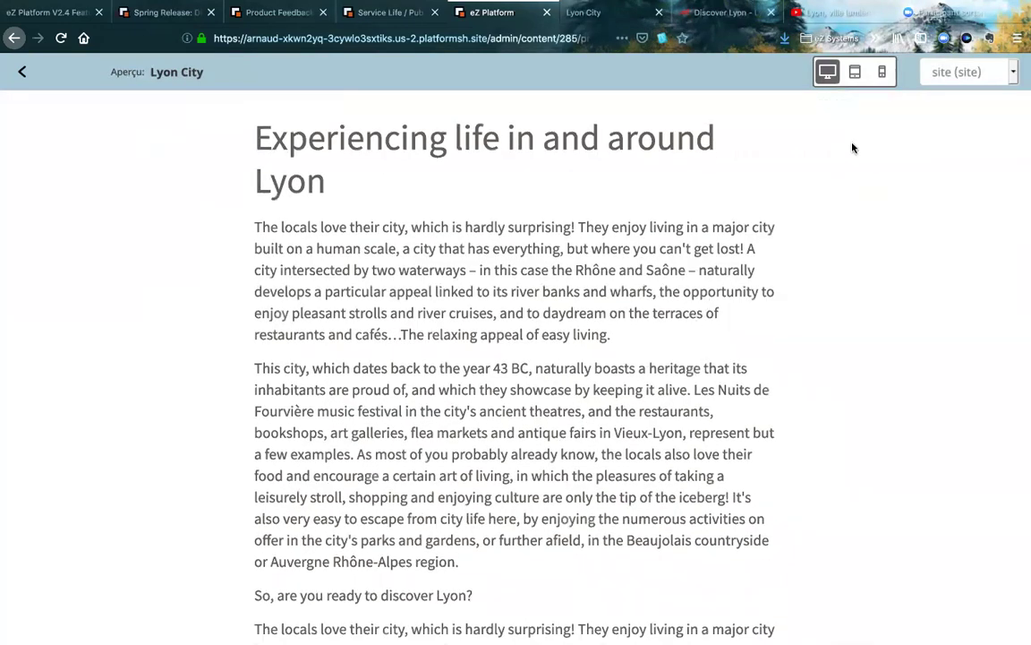
{"action": "left_click", "coordinate": [855, 73]}
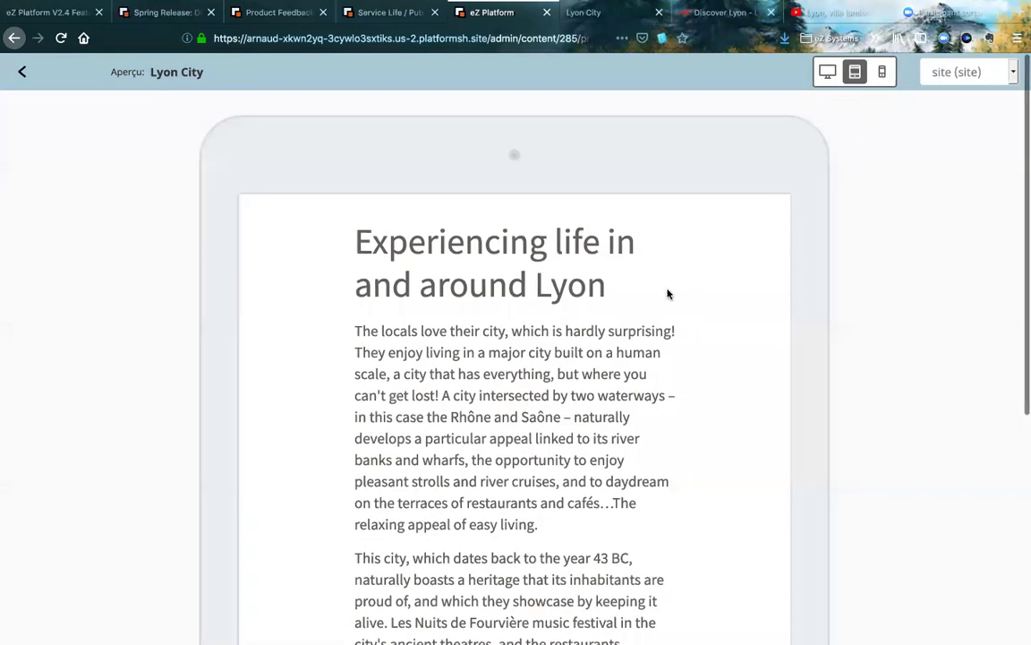
- Check the Lyon City preview at phone size, toggling the mobile navigation menu, then close the preview
{"action": "scroll", "coordinate": [670, 293], "scroll_direction": "down", "scroll_amount": 3}
{"action": "scroll", "coordinate": [668, 293], "scroll_direction": "up", "scroll_amount": 8}
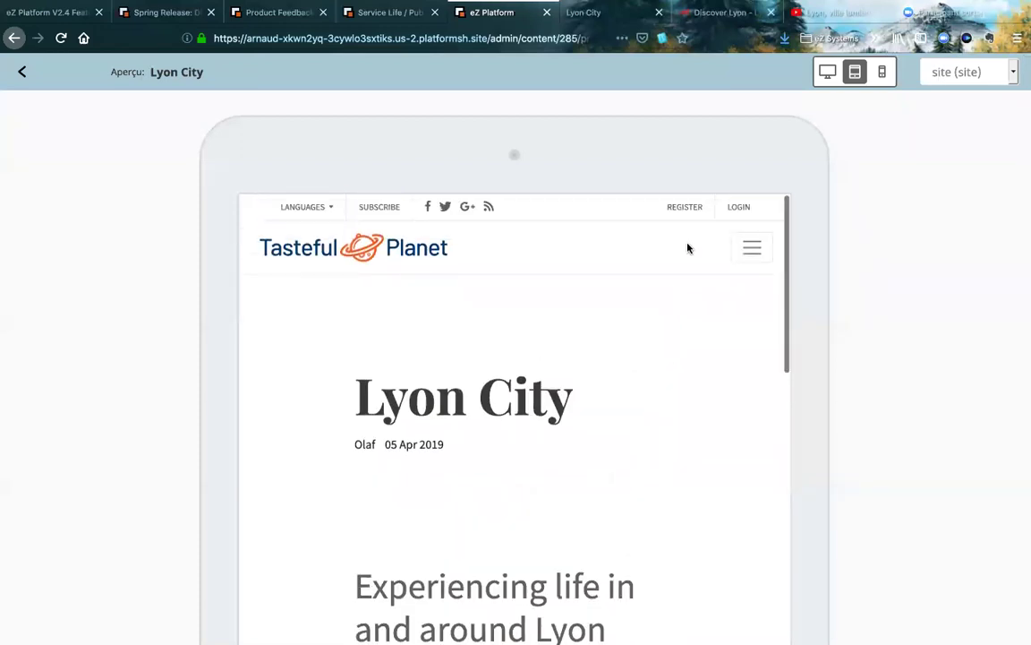
{"action": "left_click", "coordinate": [882, 72]}
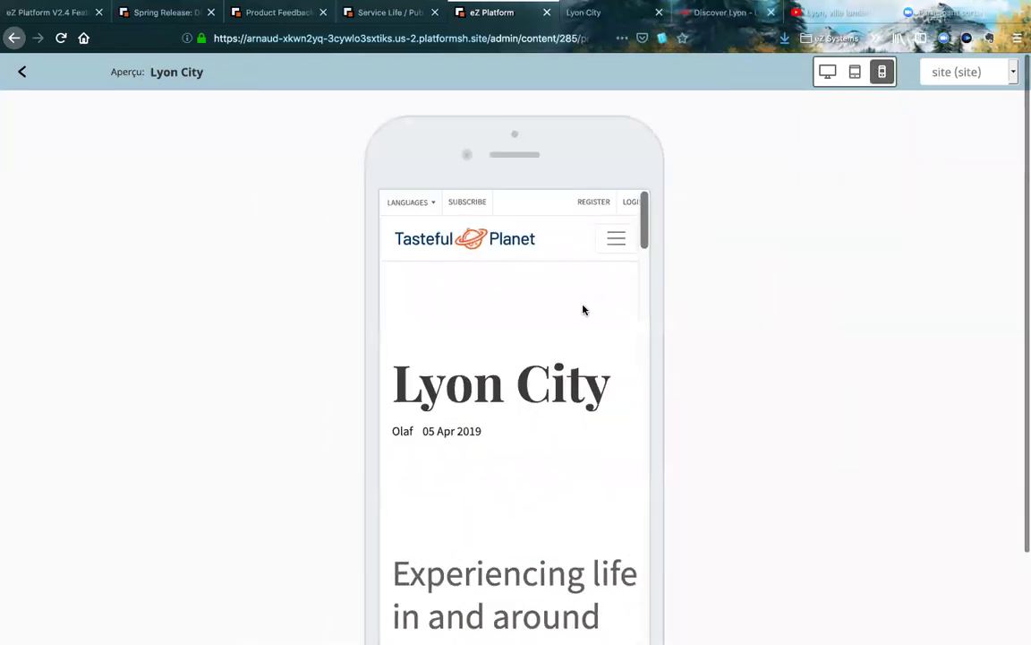
{"action": "left_click", "coordinate": [616, 246]}
{"action": "left_click", "coordinate": [617, 245]}
{"action": "left_click", "coordinate": [618, 244]}
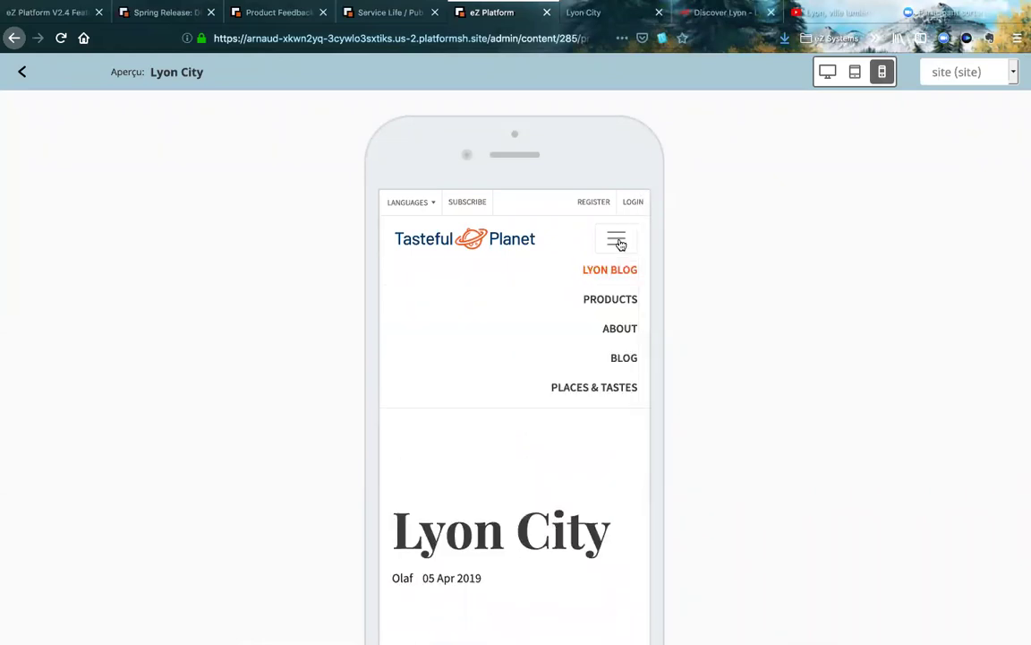
{"action": "left_click", "coordinate": [618, 244]}
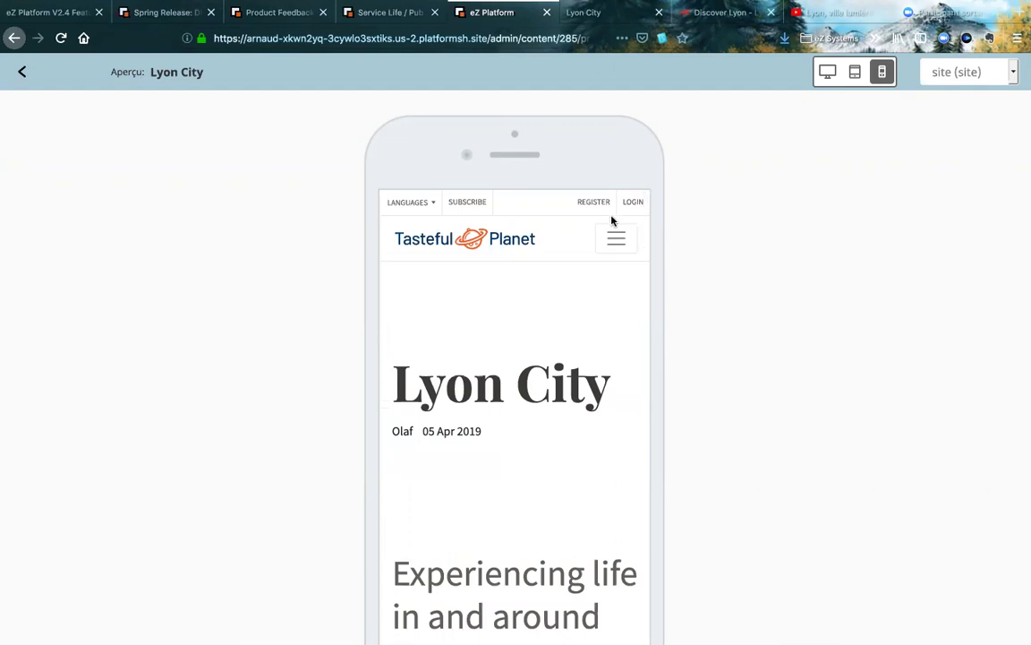
{"action": "left_click", "coordinate": [616, 244]}
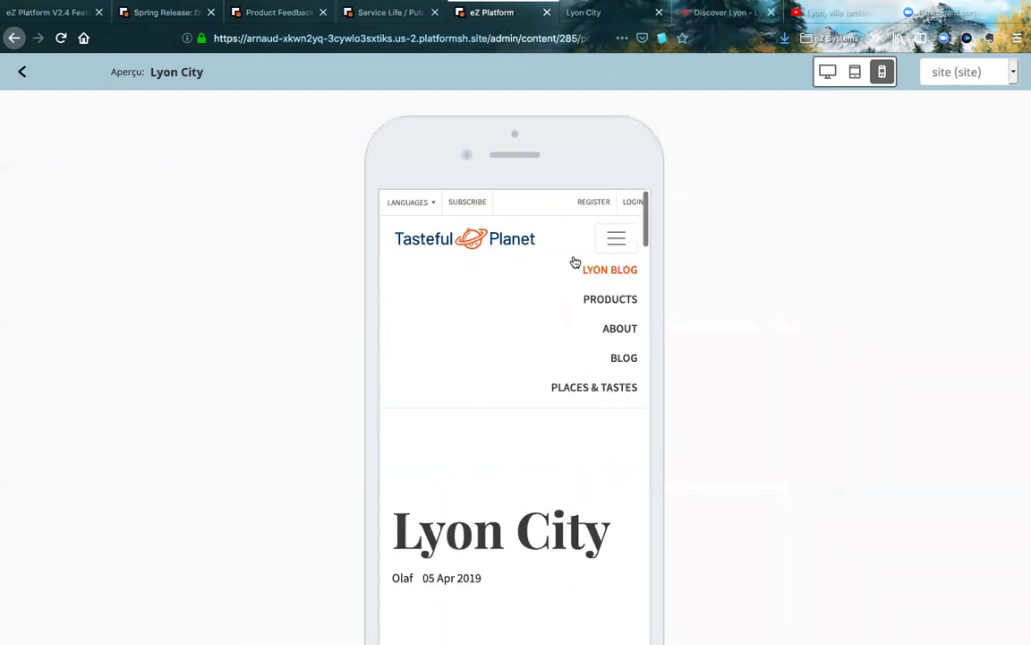
{"action": "left_click", "coordinate": [23, 71]}
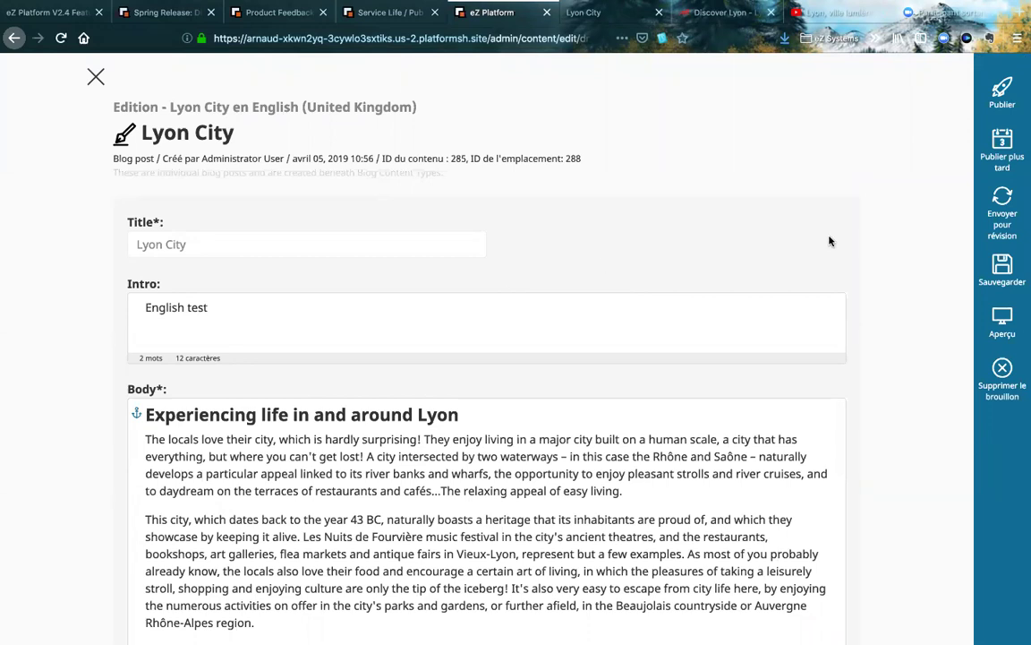
- Discard the unpublished Lyon City draft and view the post's content details
{"action": "left_click", "coordinate": [1002, 369]}
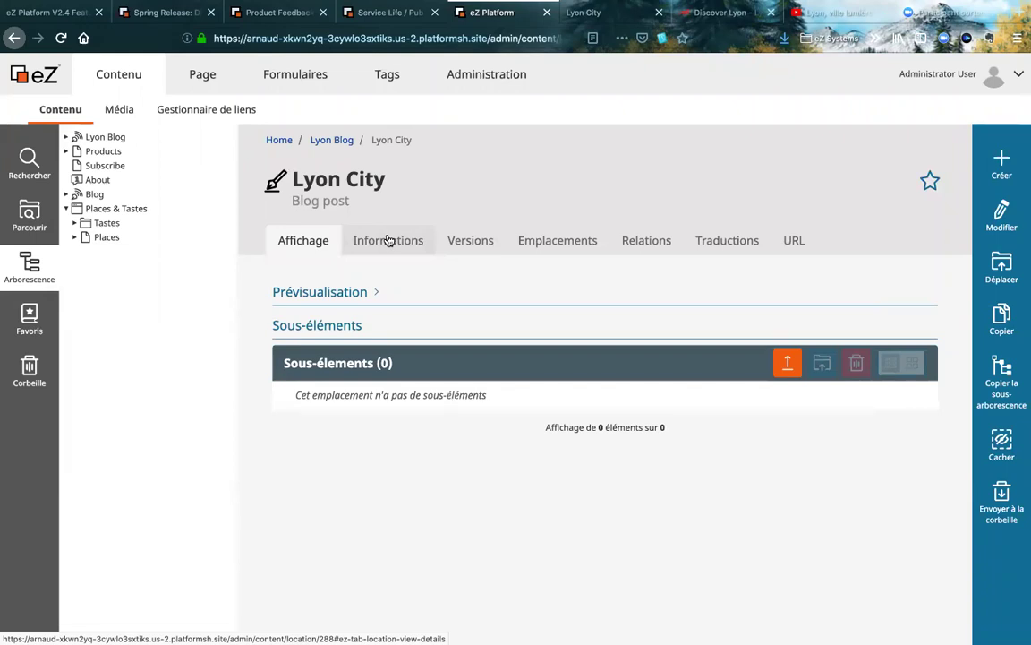
{"action": "left_click", "coordinate": [389, 242]}
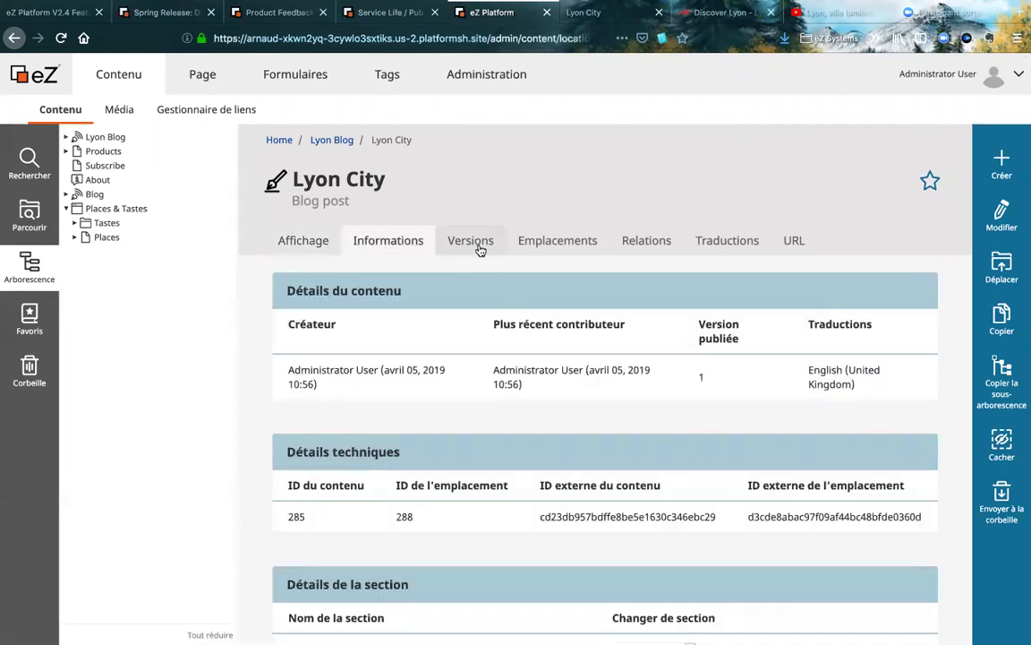
- Review Lyon City's versions and locations, check the live Lyon Blog listing, then hide the post
{"action": "left_click", "coordinate": [480, 249]}
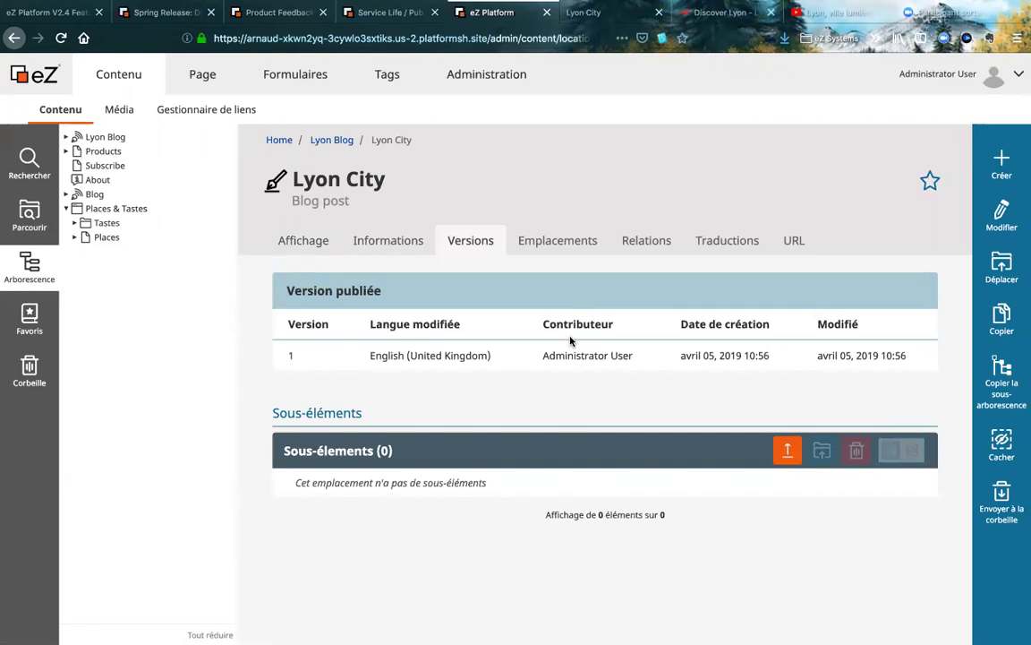
{"action": "left_click", "coordinate": [565, 248]}
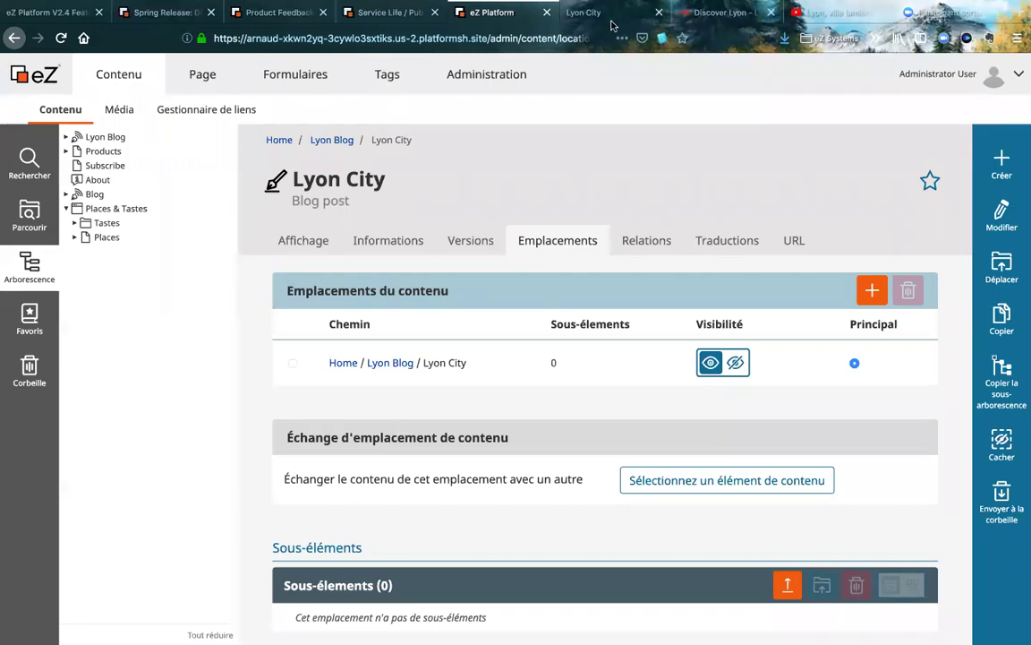
{"action": "left_click", "coordinate": [580, 14]}
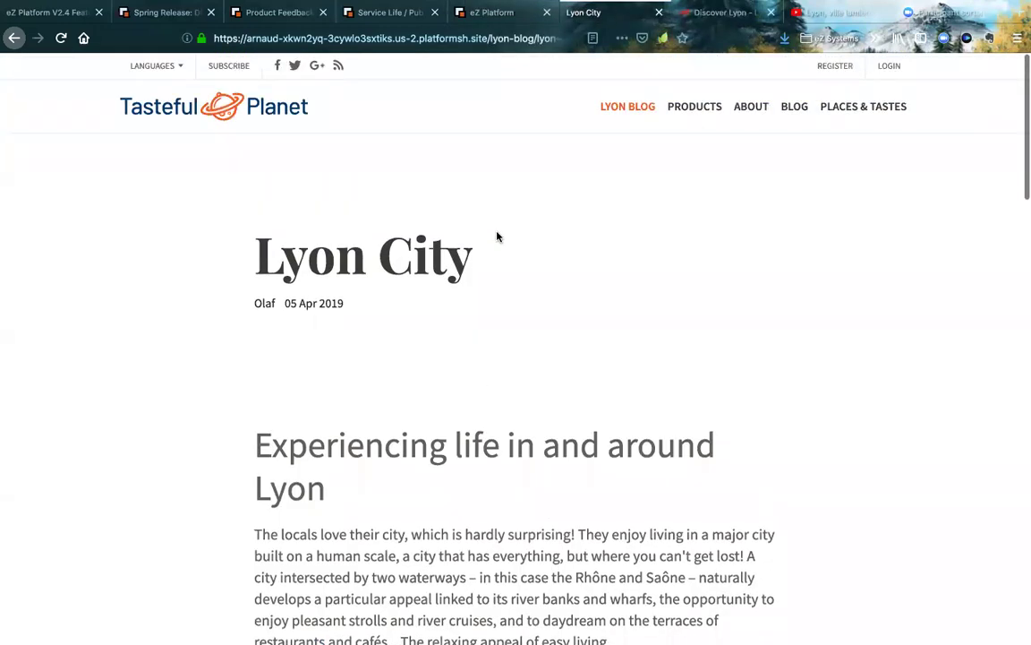
{"action": "left_click", "coordinate": [632, 108]}
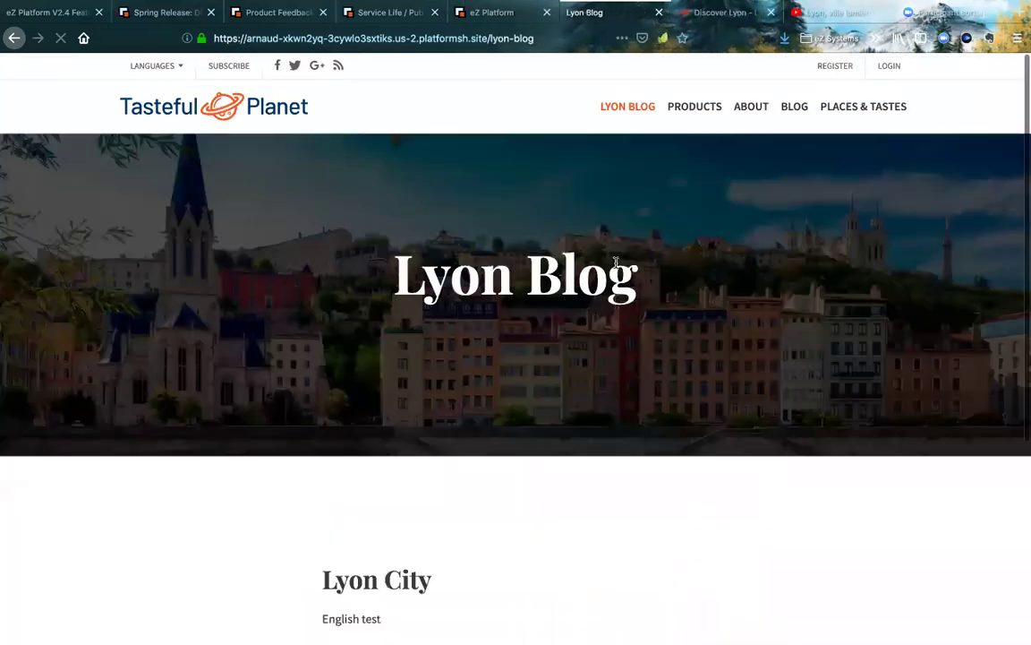
{"action": "scroll", "coordinate": [616, 262], "scroll_direction": "down", "scroll_amount": 4}
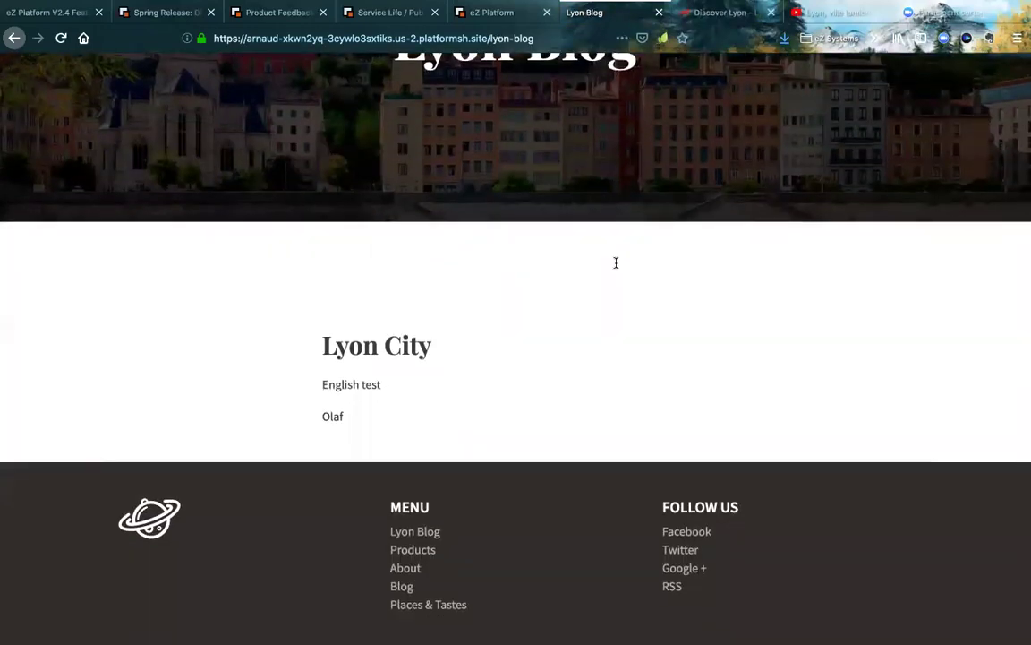
{"action": "scroll", "coordinate": [537, 179], "scroll_direction": "up", "scroll_amount": 2}
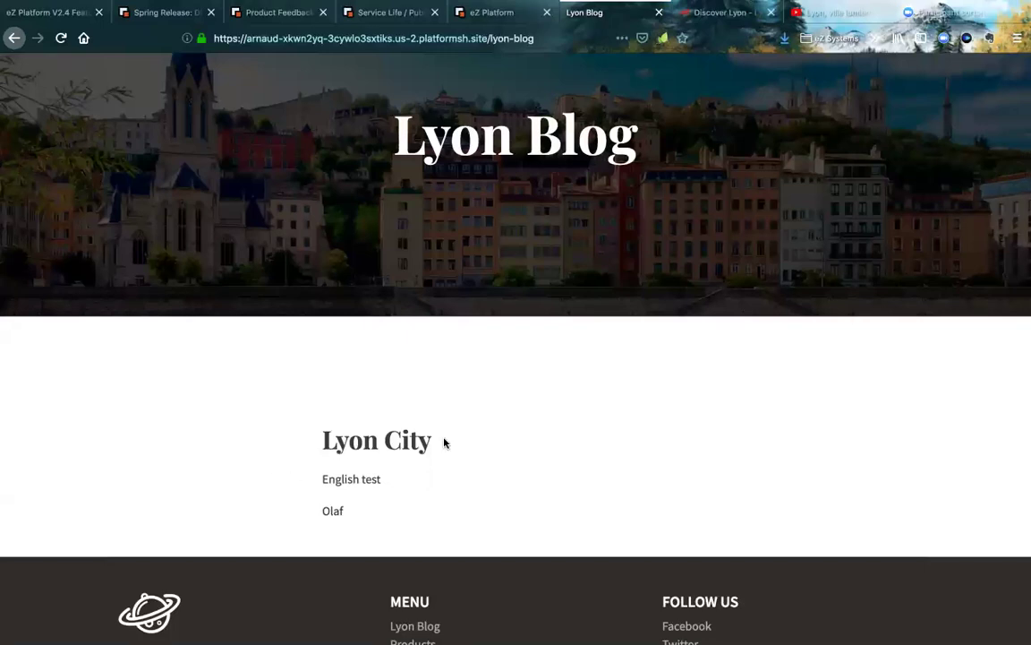
{"action": "left_click", "coordinate": [490, 10]}
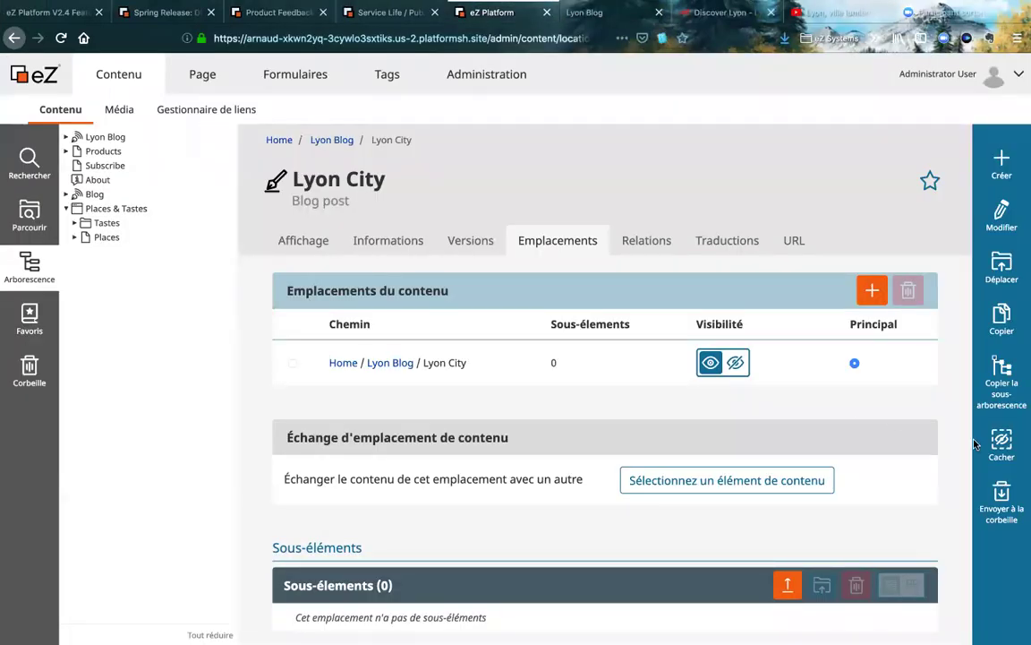
{"action": "left_click", "coordinate": [1002, 443]}
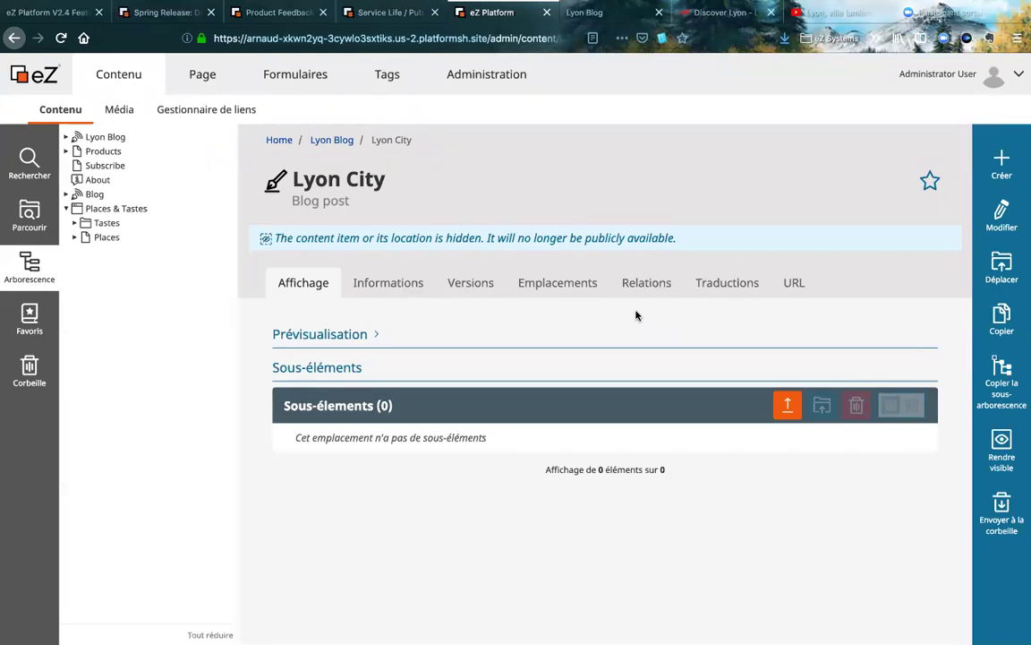
- Confirm Lyon City is gone from the Lyon Blog, make it visible, and reopen it from the blog
{"action": "left_click", "coordinate": [601, 22]}
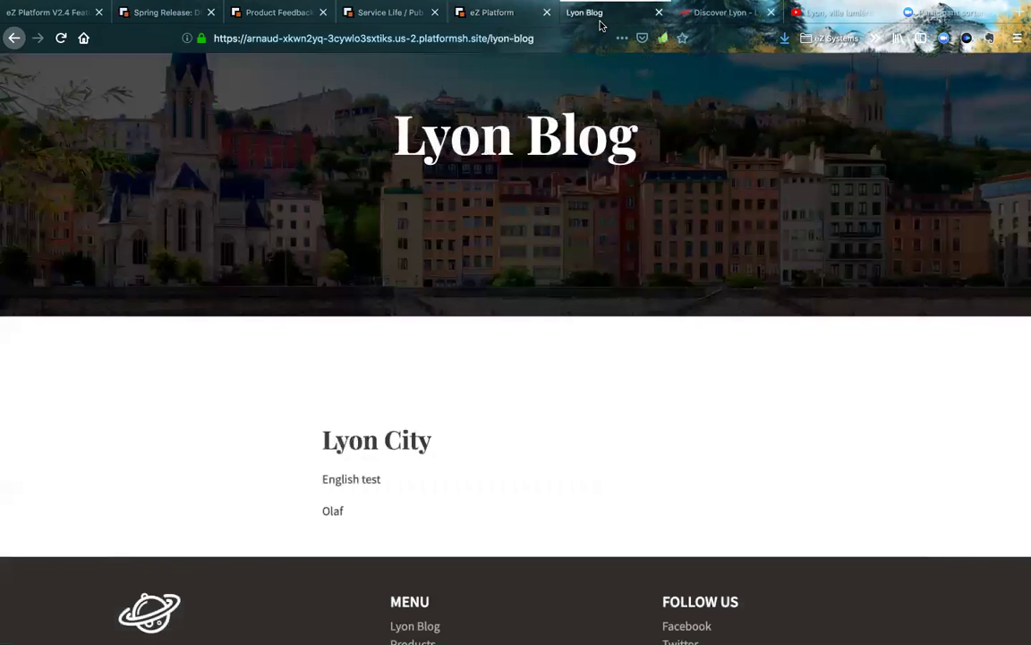
{"action": "key", "text": "super+r"}
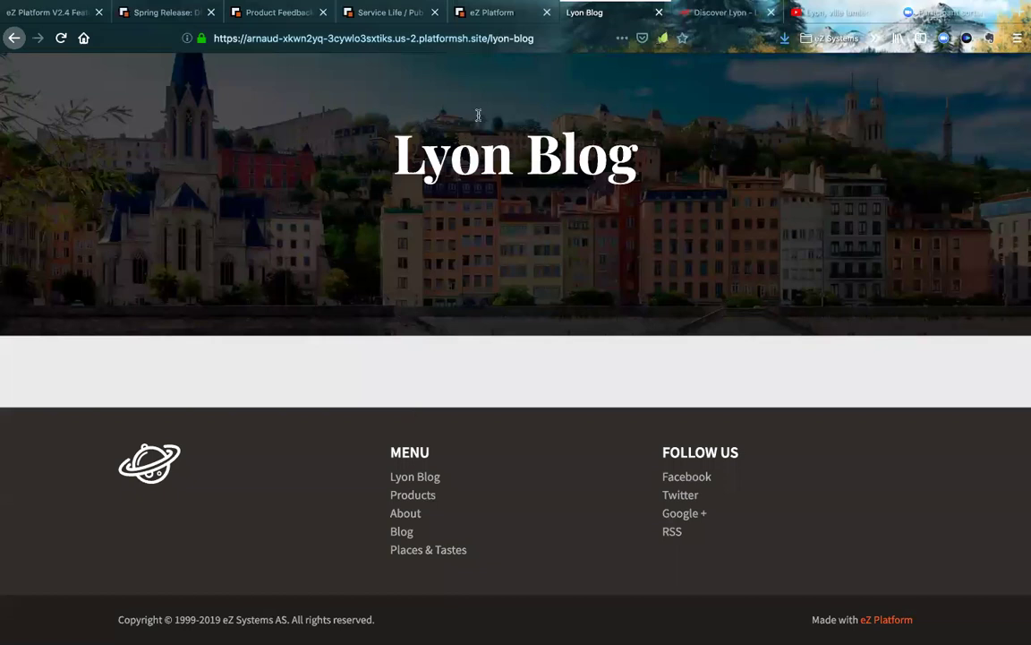
{"action": "left_click", "coordinate": [456, 13]}
{"action": "left_click", "coordinate": [1001, 445]}
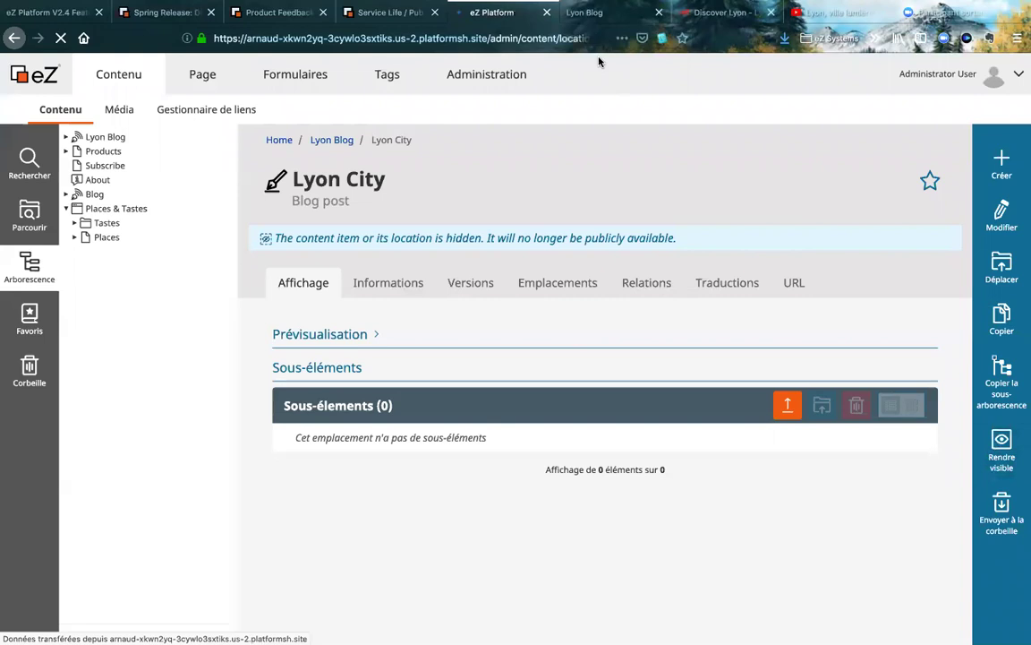
{"action": "left_click", "coordinate": [593, 12]}
{"action": "key", "text": "F5"}
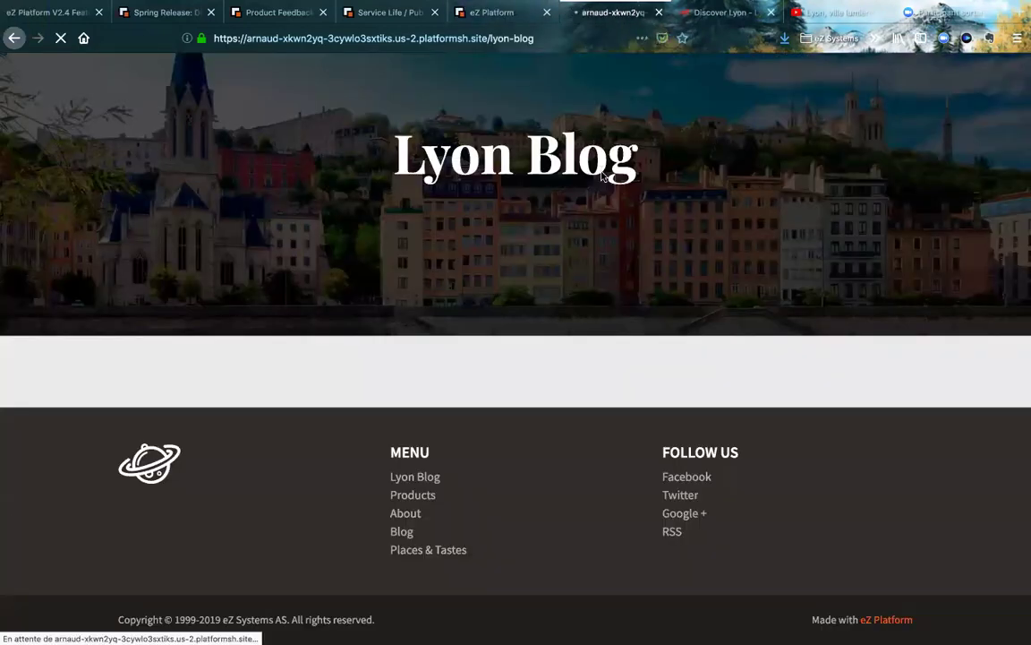
{"action": "left_click", "coordinate": [390, 461]}
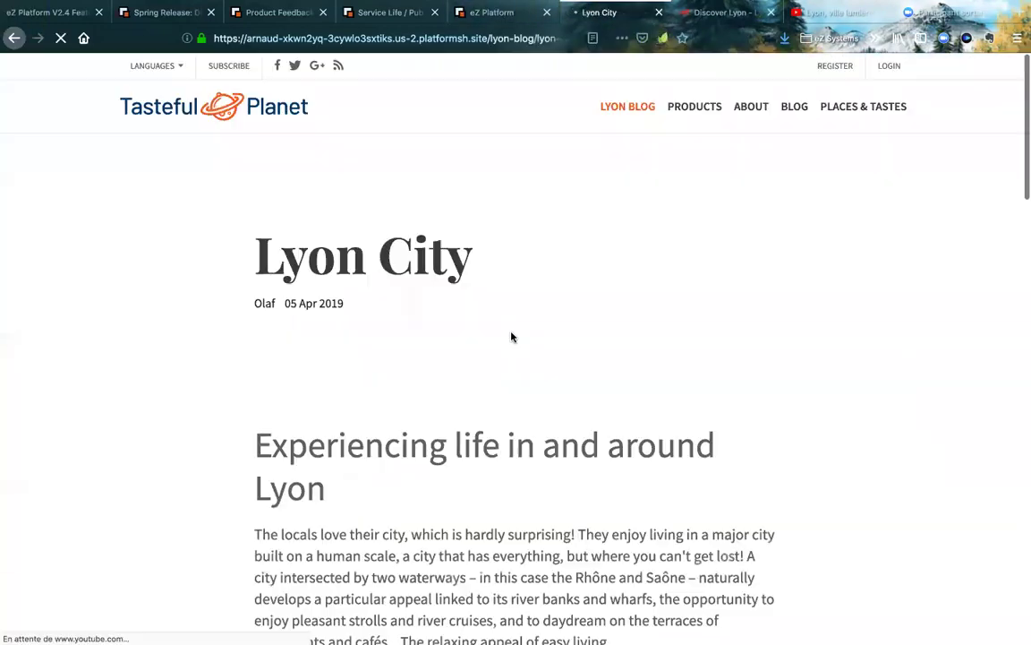
- Hide Lyon City again and reload its article page to confirm it no longer loads
{"action": "left_click", "coordinate": [490, 12]}
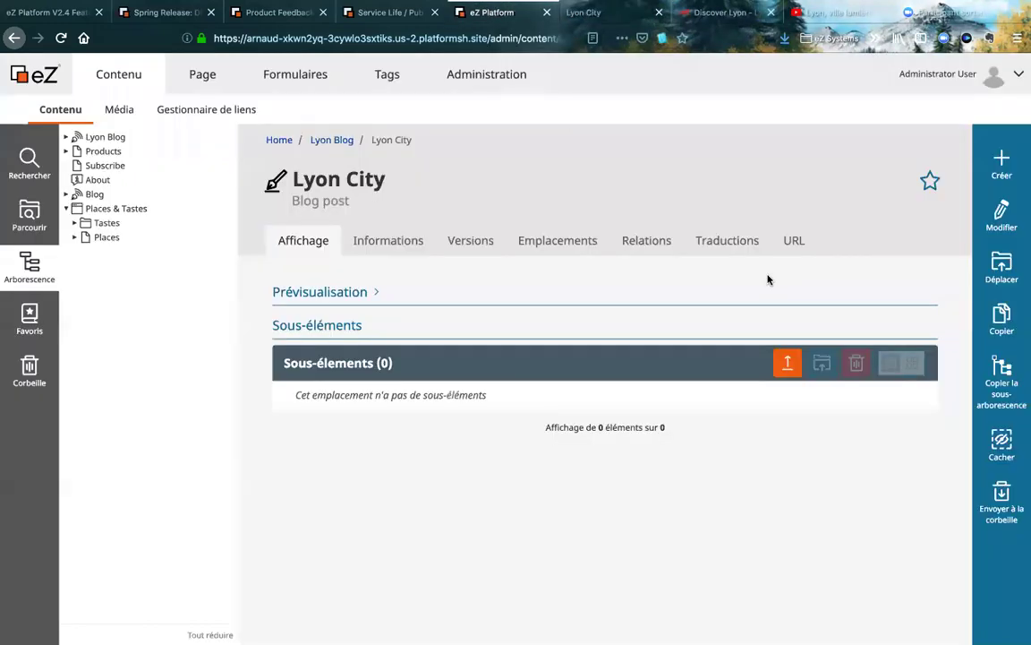
{"action": "left_click", "coordinate": [995, 448]}
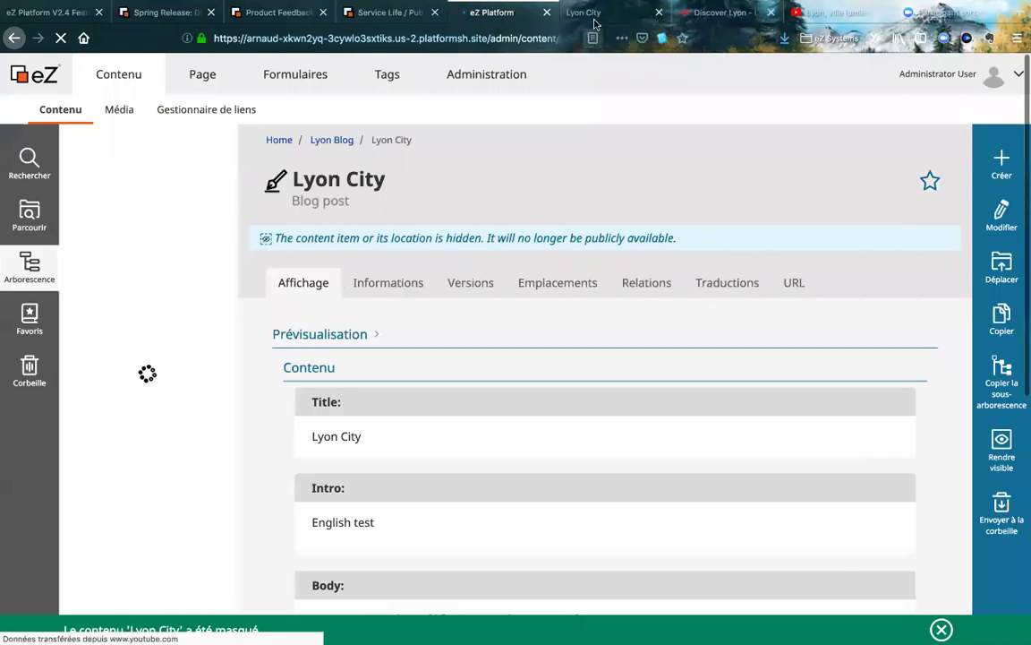
{"action": "left_click", "coordinate": [594, 13]}
{"action": "key", "text": "ctrl+r"}
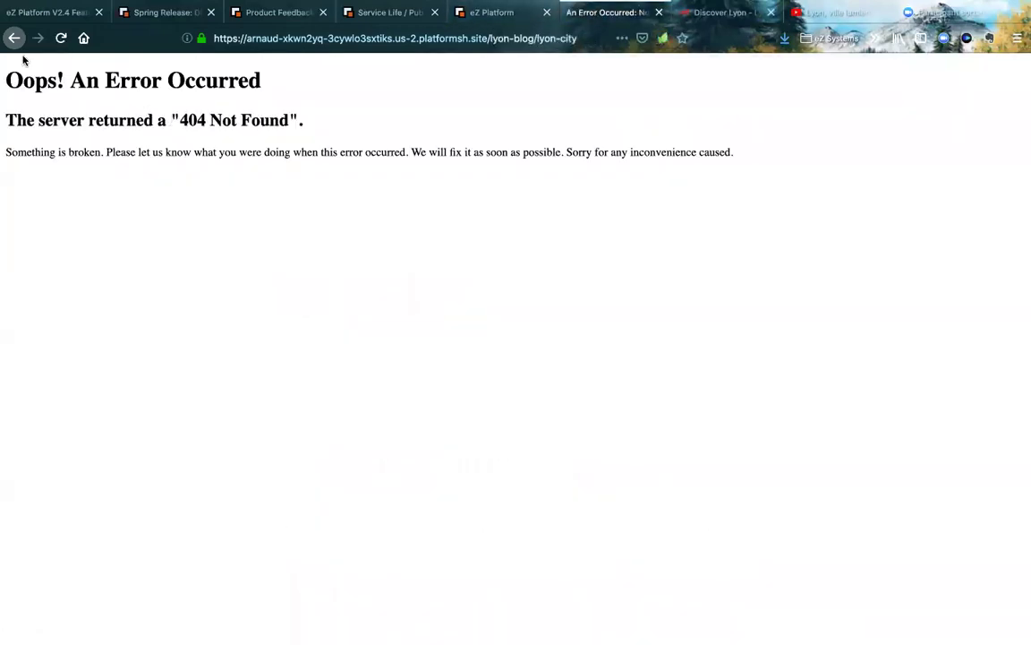
{"action": "left_click", "coordinate": [479, 12]}
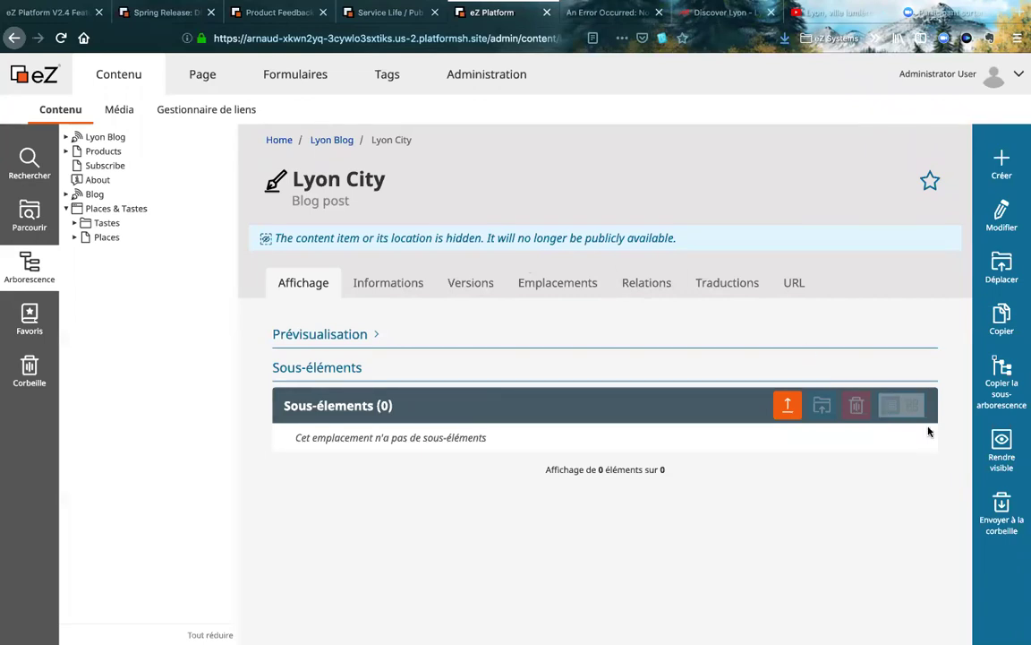
{"action": "left_click", "coordinate": [1002, 447]}
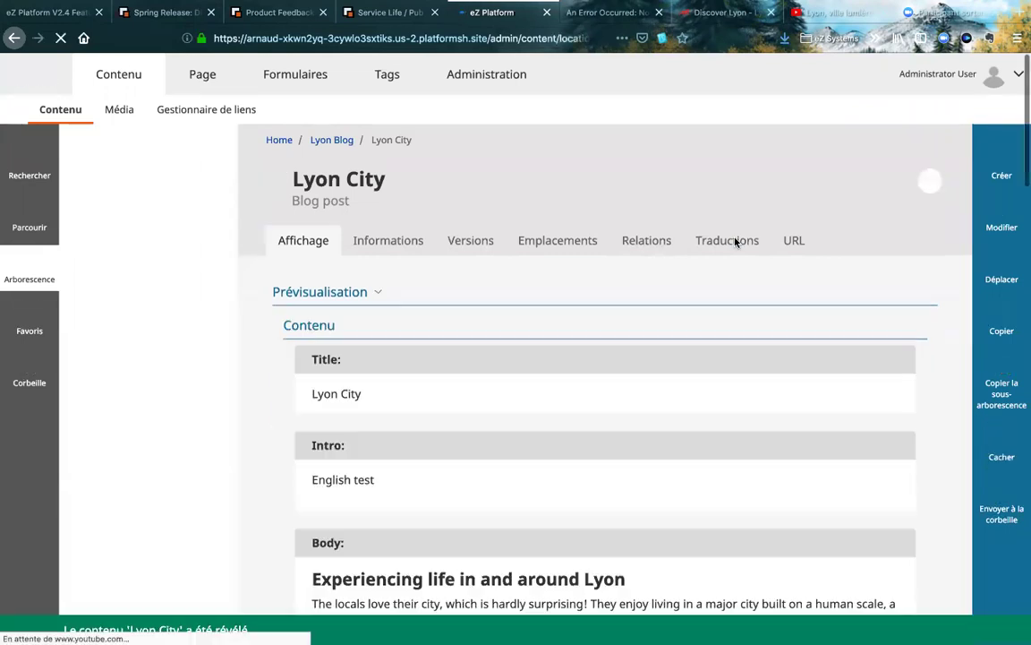
- Check Lyon City's Relations and Locations tabs, then hide the Lyon City location
{"action": "left_click", "coordinate": [644, 243]}
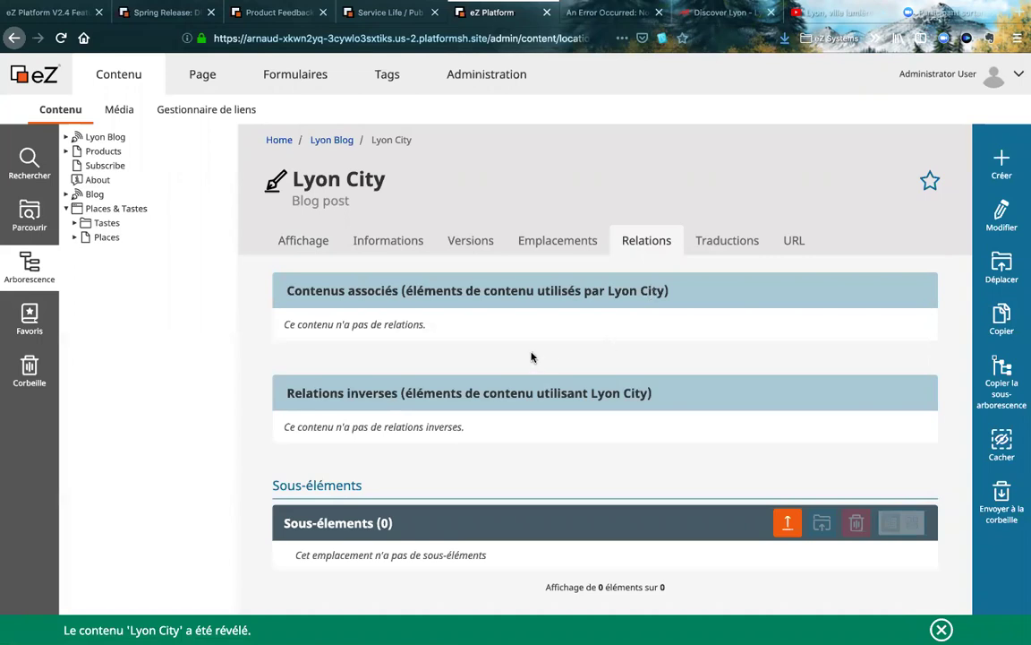
{"action": "scroll", "coordinate": [534, 357], "scroll_direction": "down", "scroll_amount": 1}
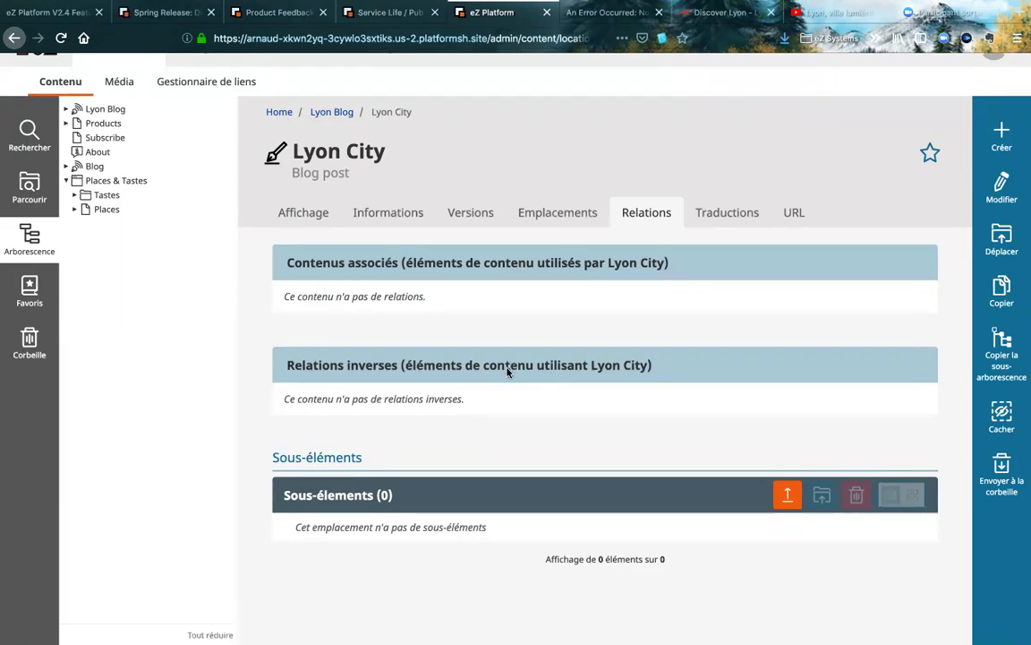
{"action": "left_click", "coordinate": [559, 208]}
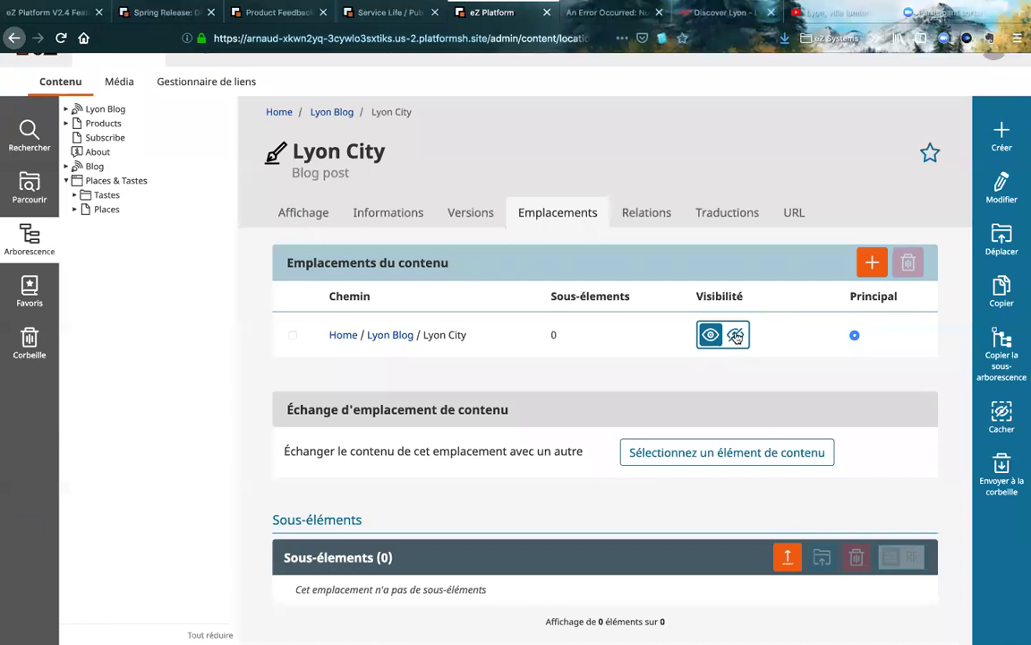
{"action": "left_click", "coordinate": [735, 336]}
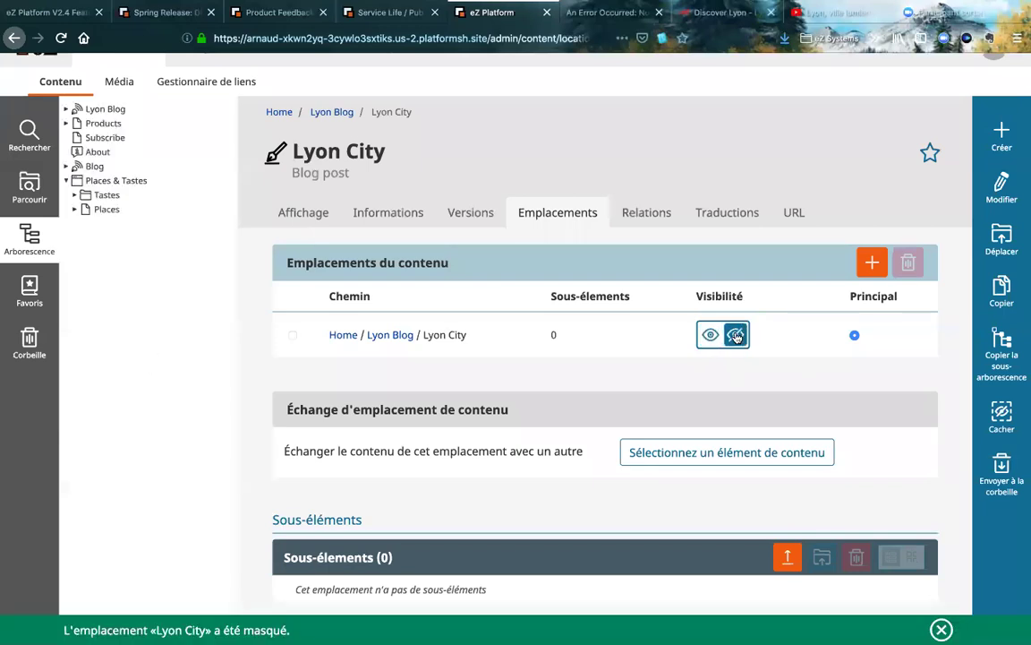
- Make the Lyon City location visible again, then view its Relations and Translations tabs
{"action": "left_click", "coordinate": [710, 334]}
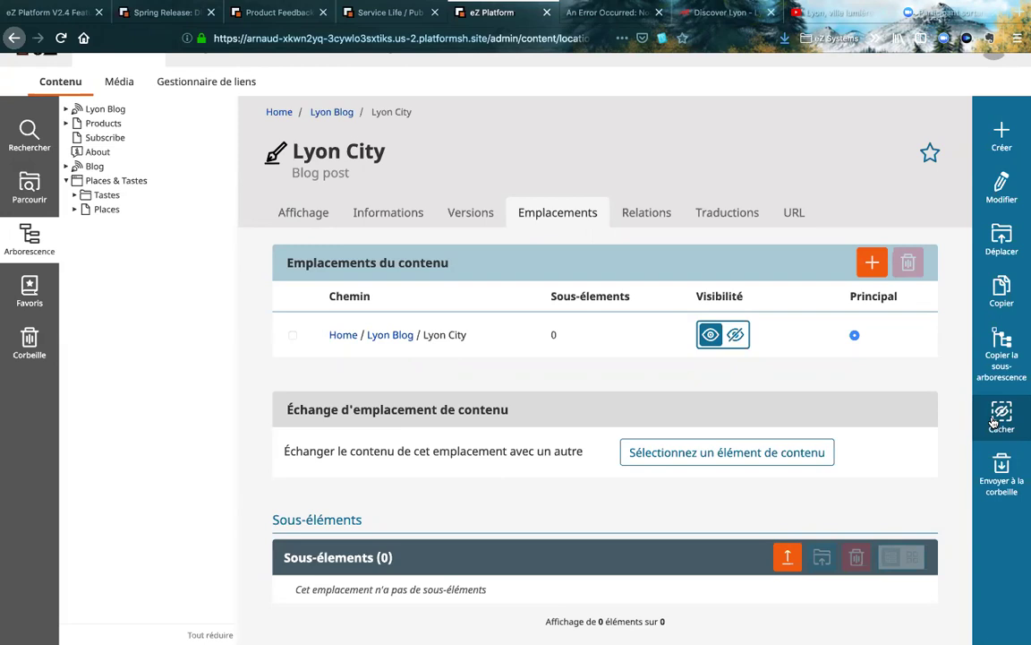
{"action": "left_click", "coordinate": [641, 218]}
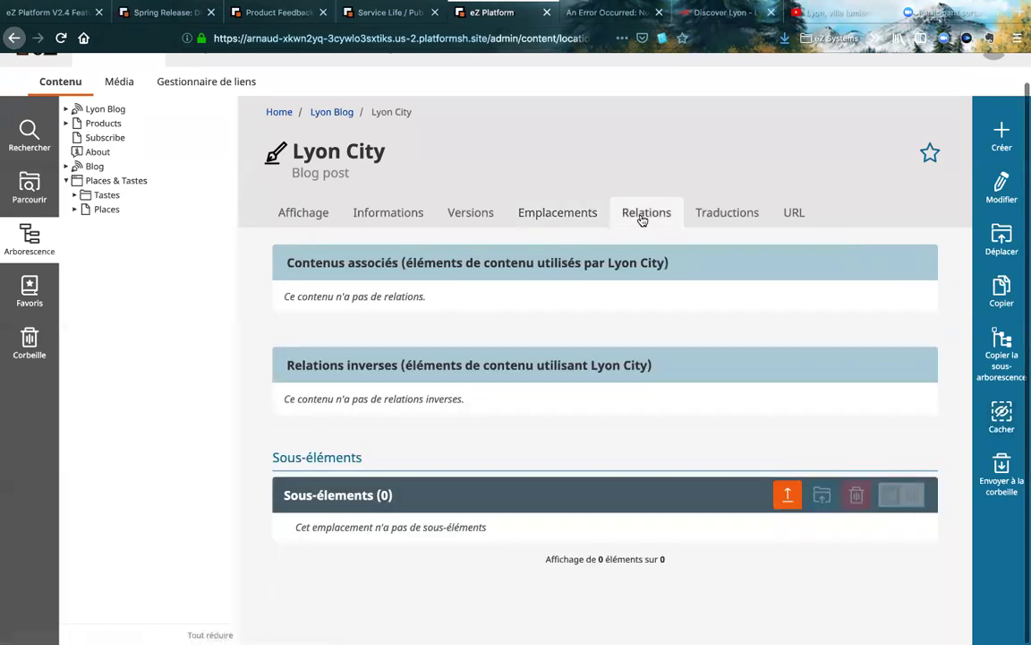
{"action": "left_click", "coordinate": [733, 221]}
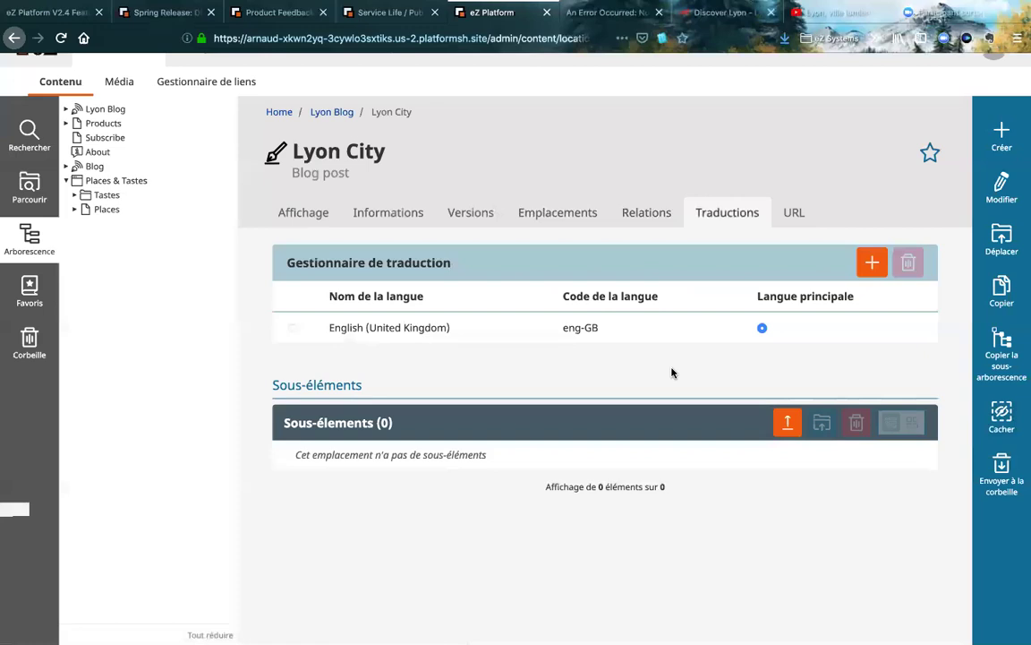
- Create a French translation draft of Lyon City from its English (United Kingdom) version
{"action": "left_click", "coordinate": [873, 261]}
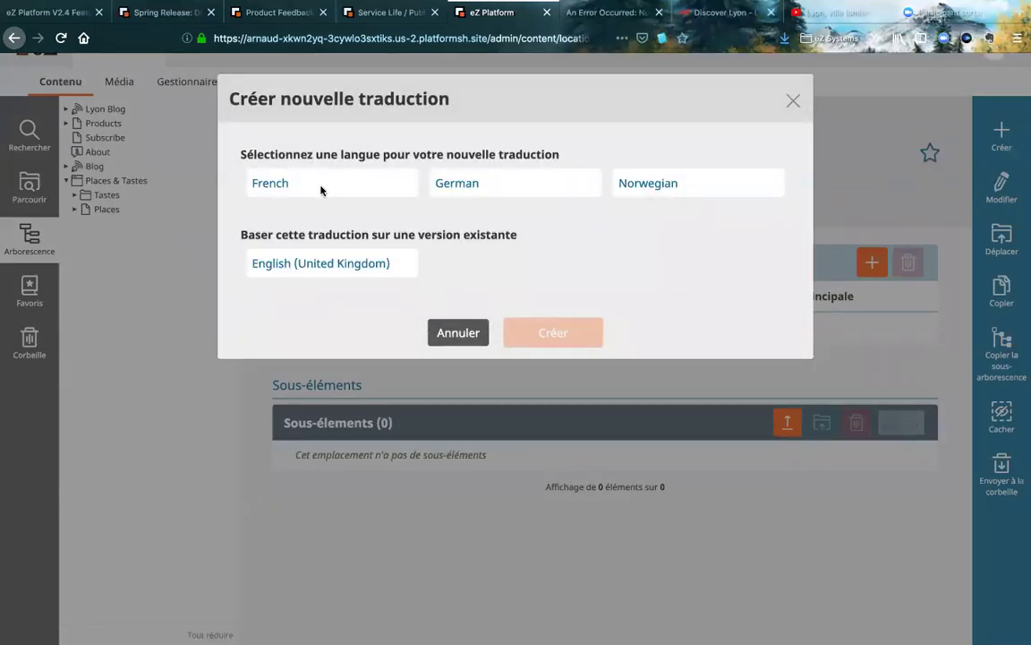
{"action": "left_click", "coordinate": [304, 184]}
{"action": "left_click", "coordinate": [562, 340]}
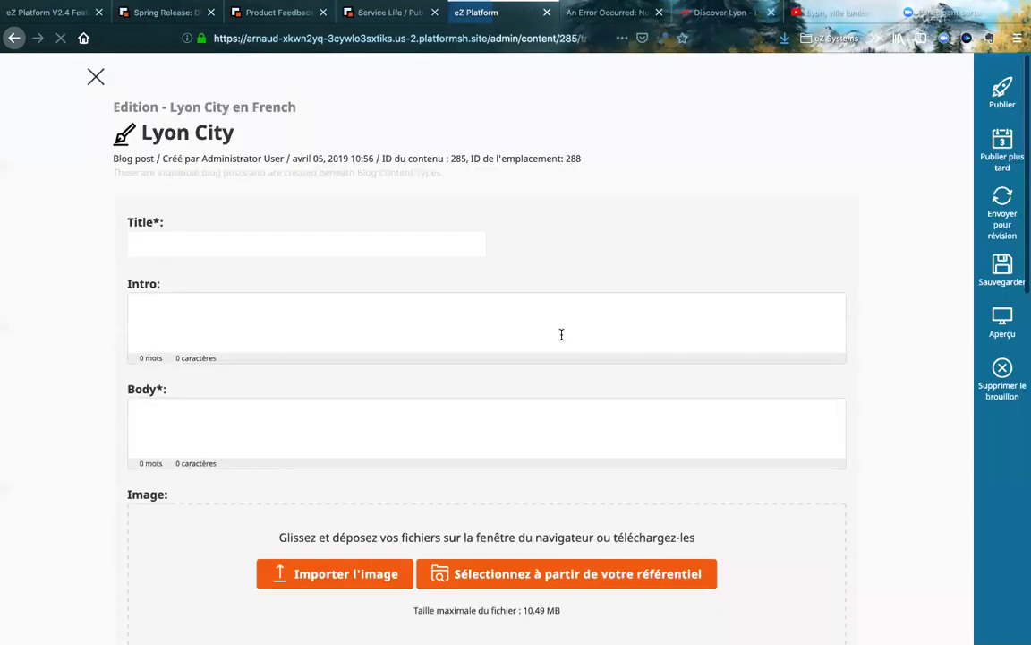
{"action": "left_click", "coordinate": [246, 245]}
- Title the French draft 'Ville de Lyon' and enter 'bvnvbdv' as body text
{"action": "type", "text": "Vi"}
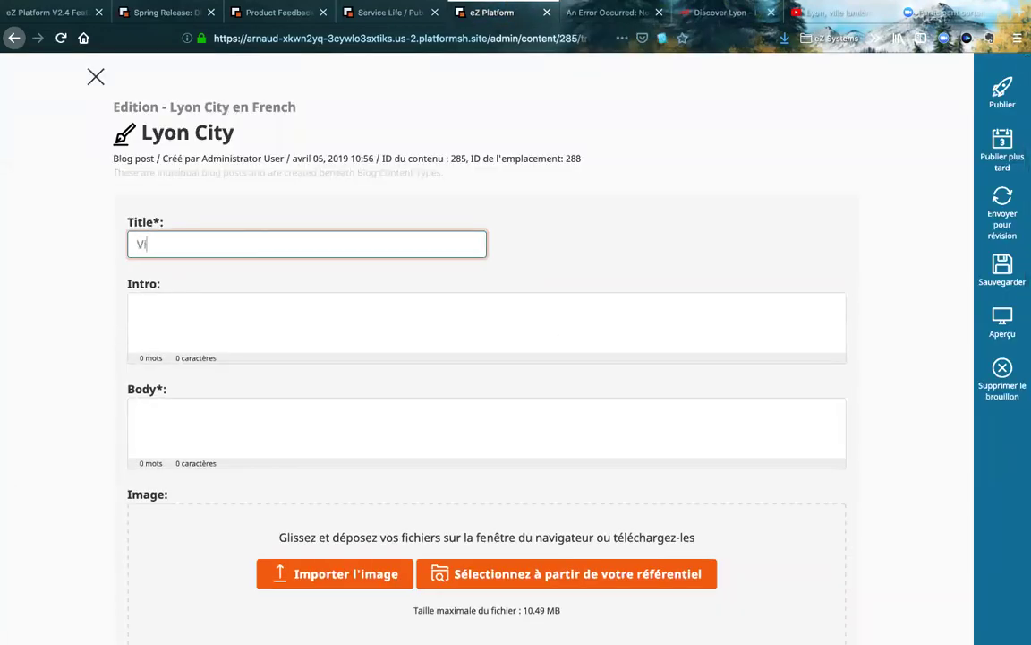
{"action": "type", "text": "lle de Lyon"}
{"action": "left_click", "coordinate": [187, 418]}
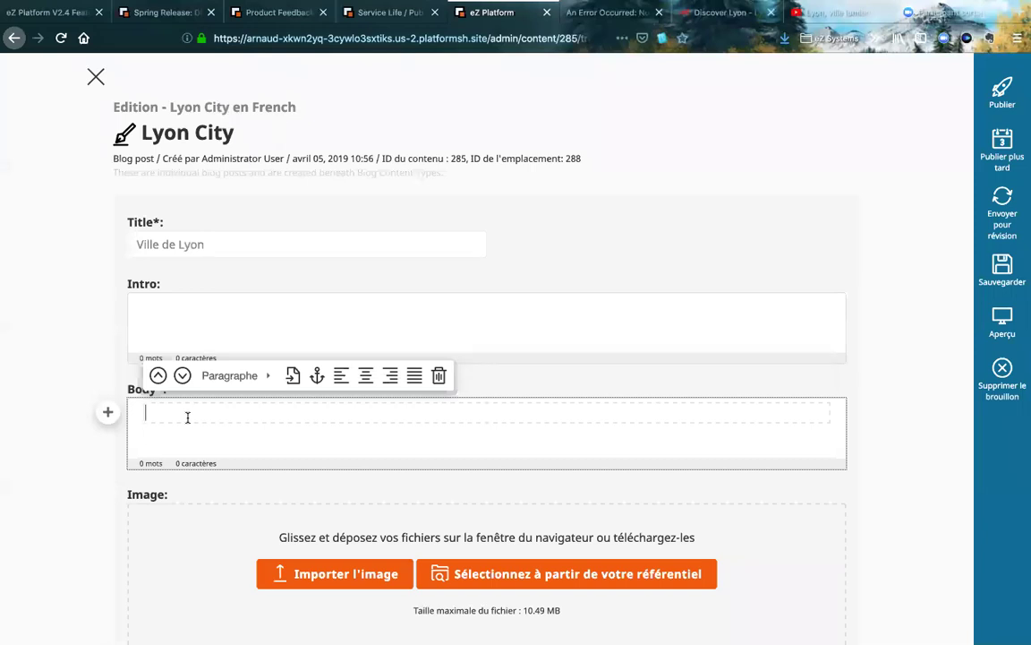
{"action": "type", "text": "bvnvbdv"}
- Fill in the author's name, e-mail and position Customer Success Manager, then publish
{"action": "scroll", "coordinate": [886, 223], "scroll_direction": "down", "scroll_amount": 5}
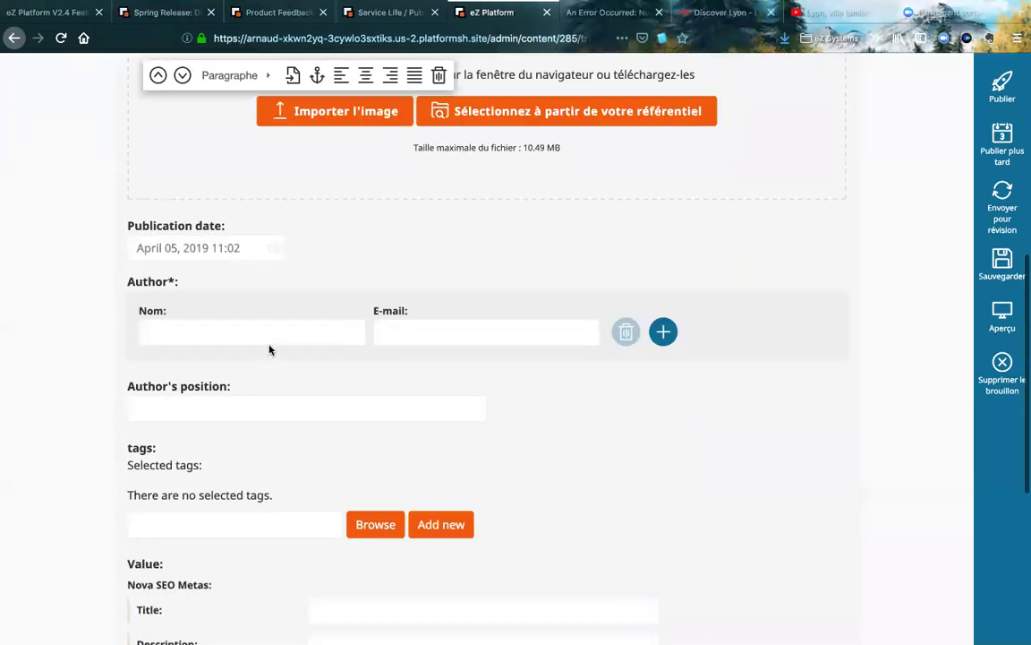
{"action": "left_click", "coordinate": [269, 334]}
{"action": "left_click", "coordinate": [258, 328]}
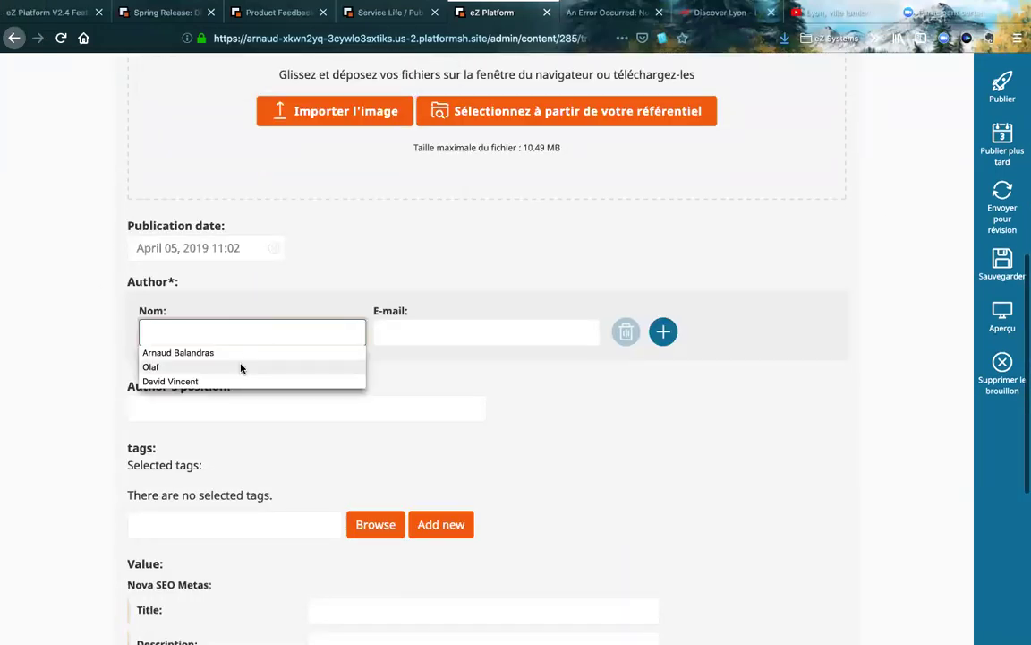
{"action": "left_click", "coordinate": [241, 353]}
{"action": "left_click", "coordinate": [423, 324]}
{"action": "left_click", "coordinate": [425, 329]}
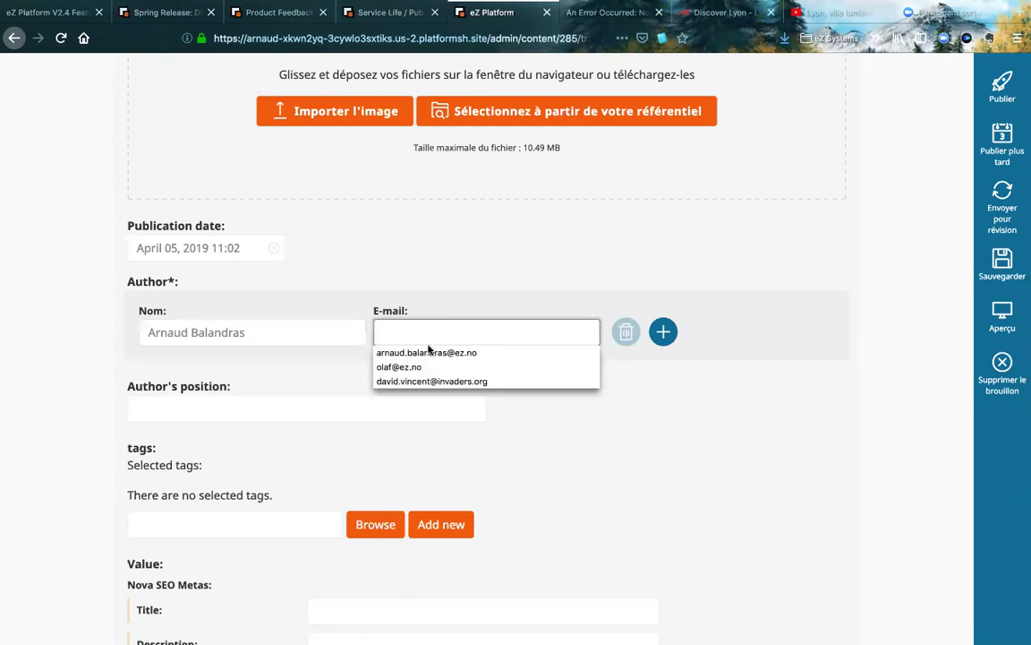
{"action": "left_click", "coordinate": [428, 352]}
{"action": "left_click", "coordinate": [421, 416]}
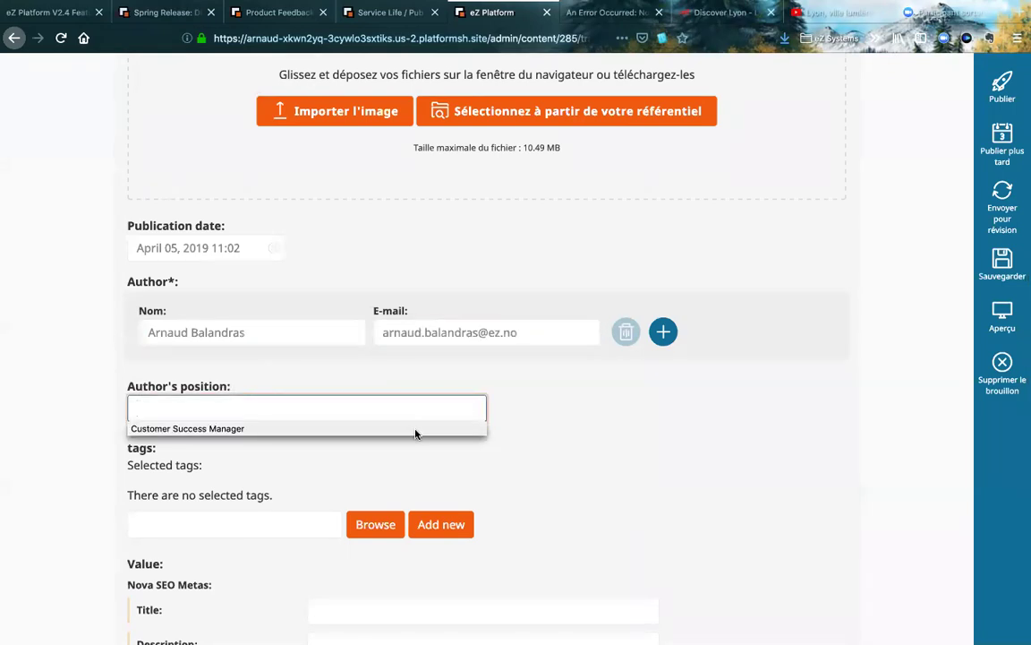
{"action": "left_click", "coordinate": [415, 429]}
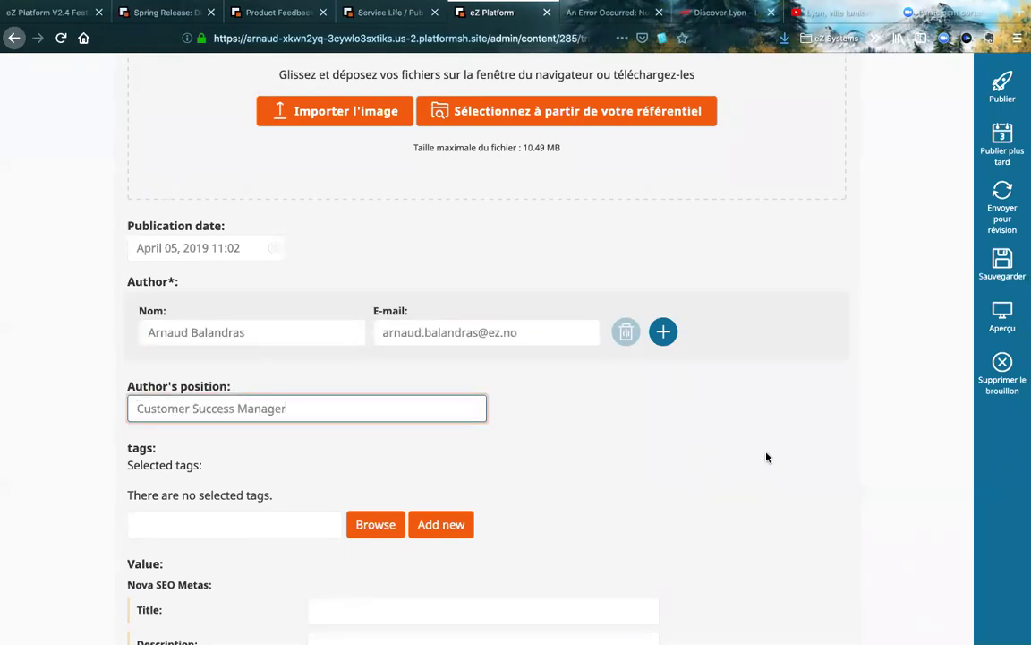
{"action": "left_click", "coordinate": [997, 99]}
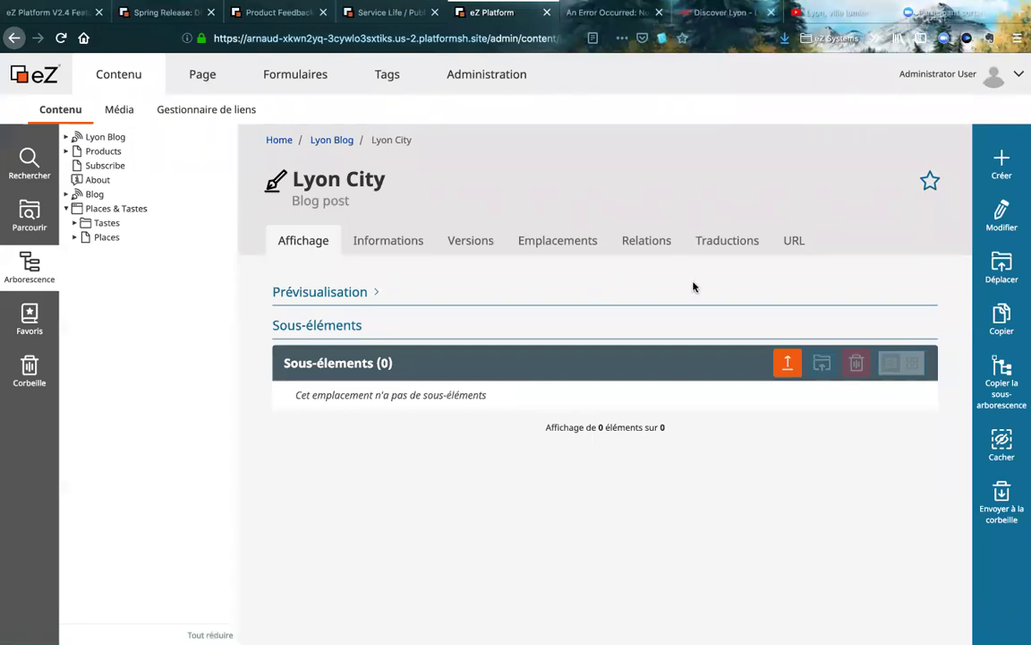
- Review Lyon City's details: content ID 285, section Standard, lock state left as Not locked
{"action": "left_click", "coordinate": [402, 242]}
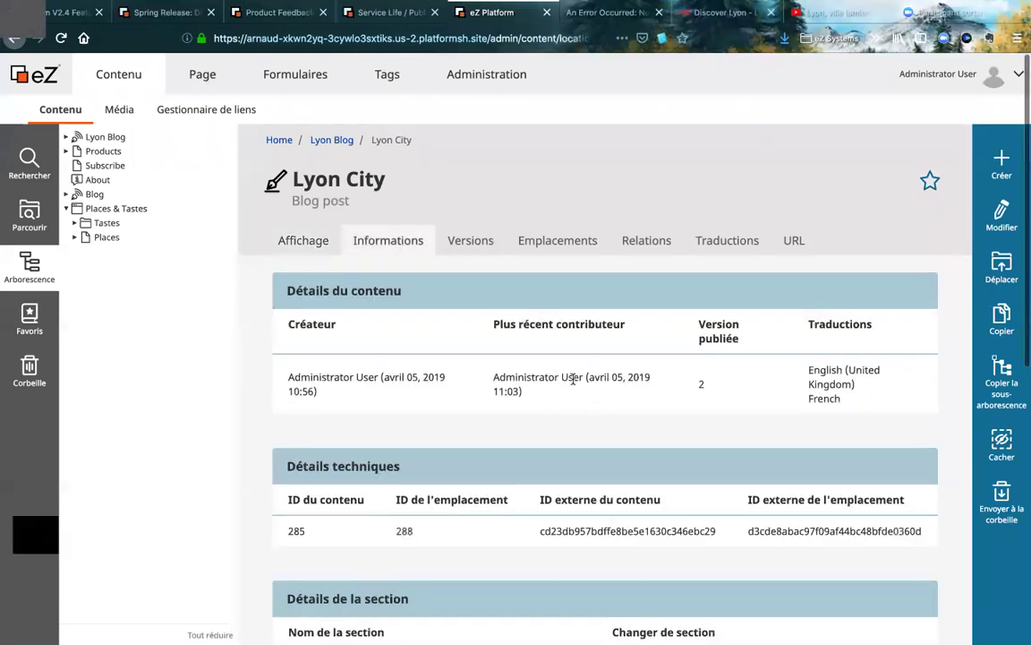
{"action": "scroll", "coordinate": [572, 381], "scroll_direction": "down", "scroll_amount": 5}
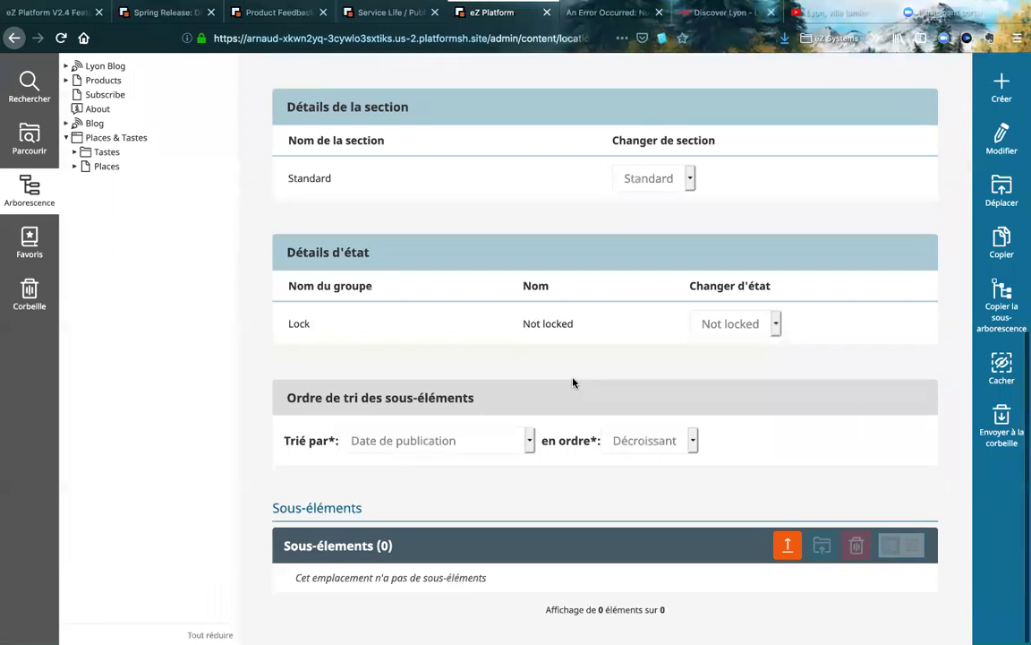
{"action": "scroll", "coordinate": [488, 290], "scroll_direction": "up", "scroll_amount": 2}
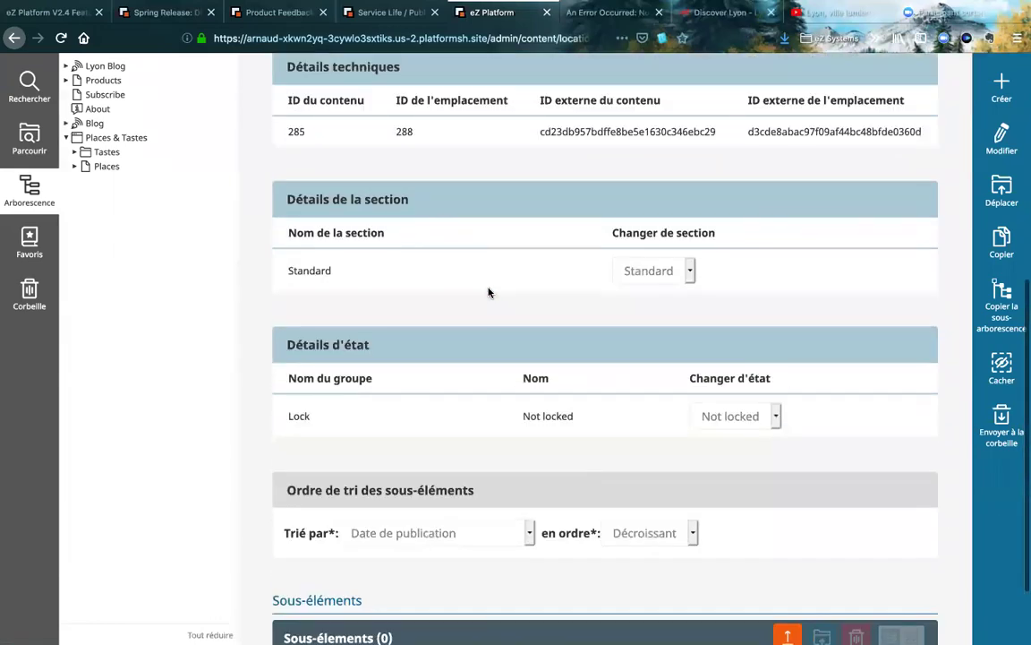
{"action": "left_click_drag", "start_coordinate": [317, 344], "coordinate": [425, 361]}
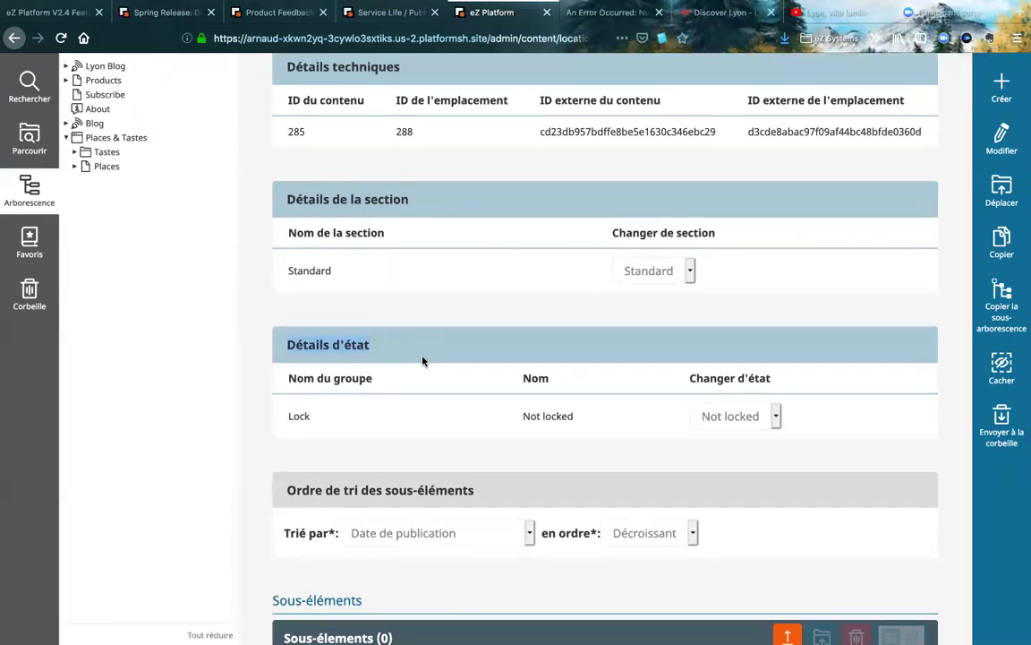
{"action": "left_click", "coordinate": [752, 419]}
{"action": "left_click", "coordinate": [790, 353]}
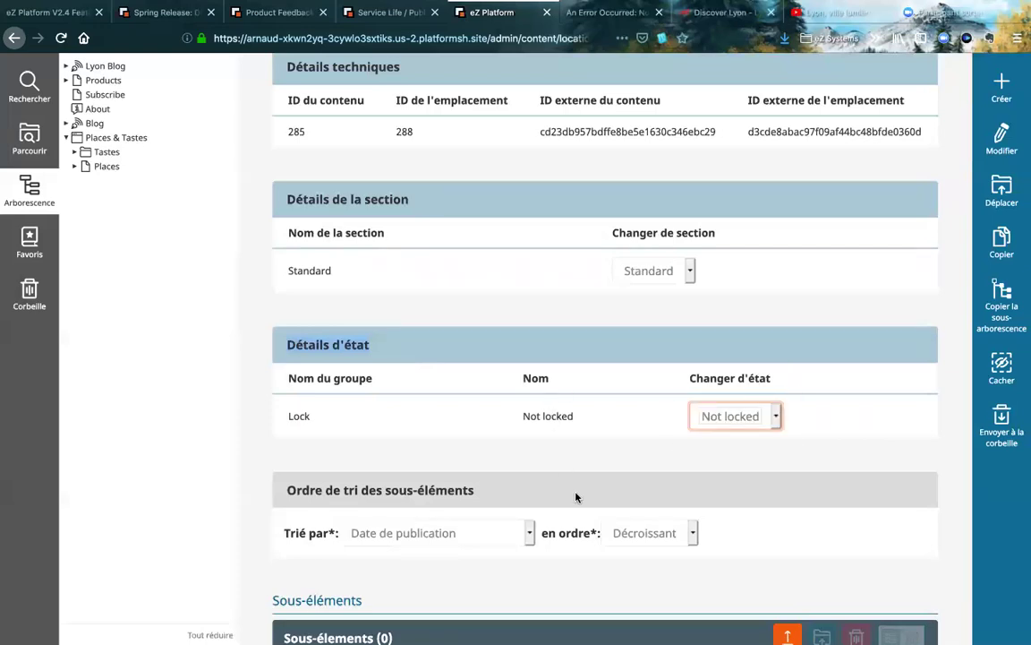
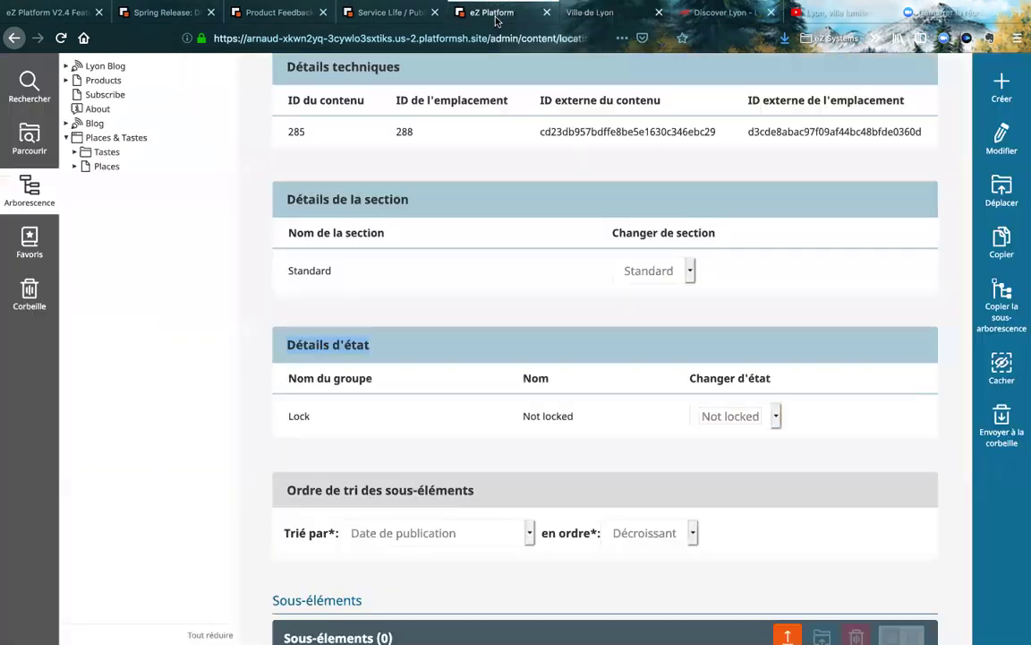
- Back in the admin, show the Lyon City post's URL tab with its English and French system URLs
{"action": "left_click", "coordinate": [459, 13]}
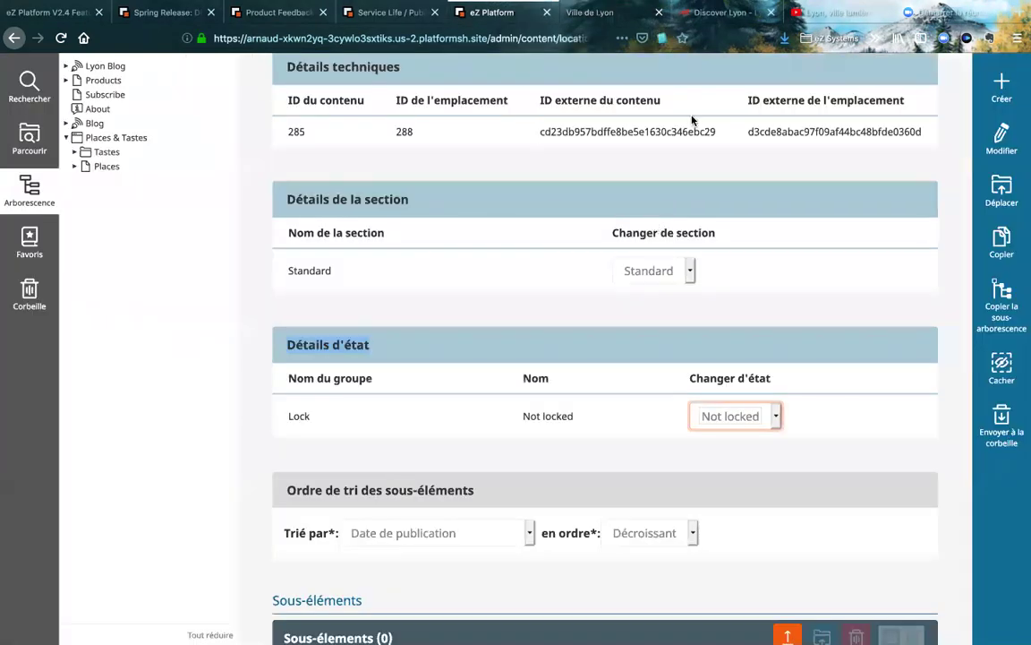
{"action": "scroll", "coordinate": [694, 121], "scroll_direction": "up", "scroll_amount": 5}
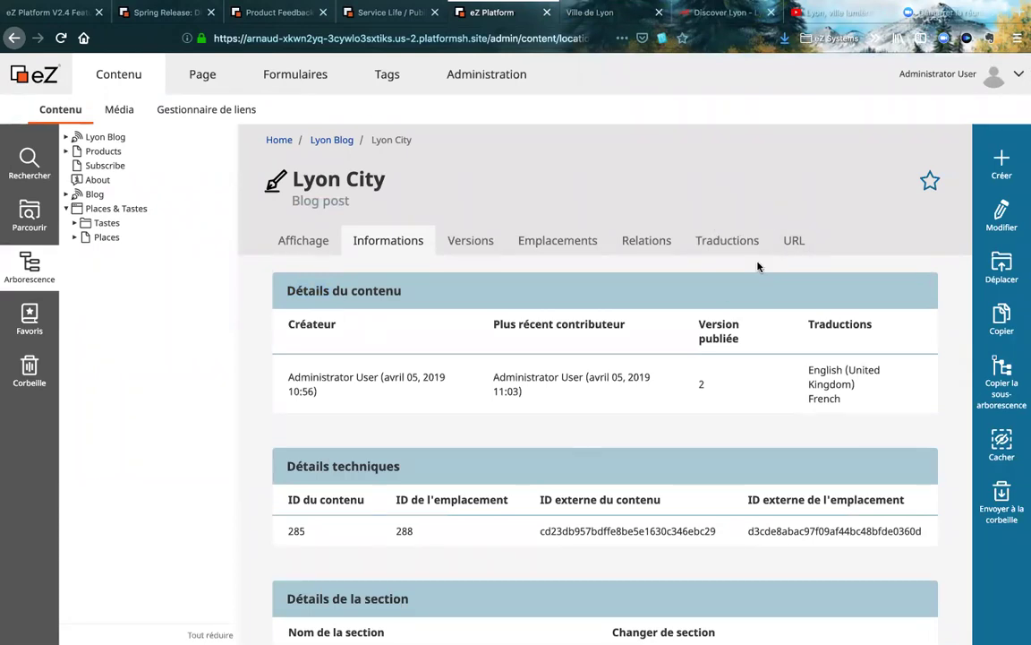
{"action": "left_click", "coordinate": [792, 242]}
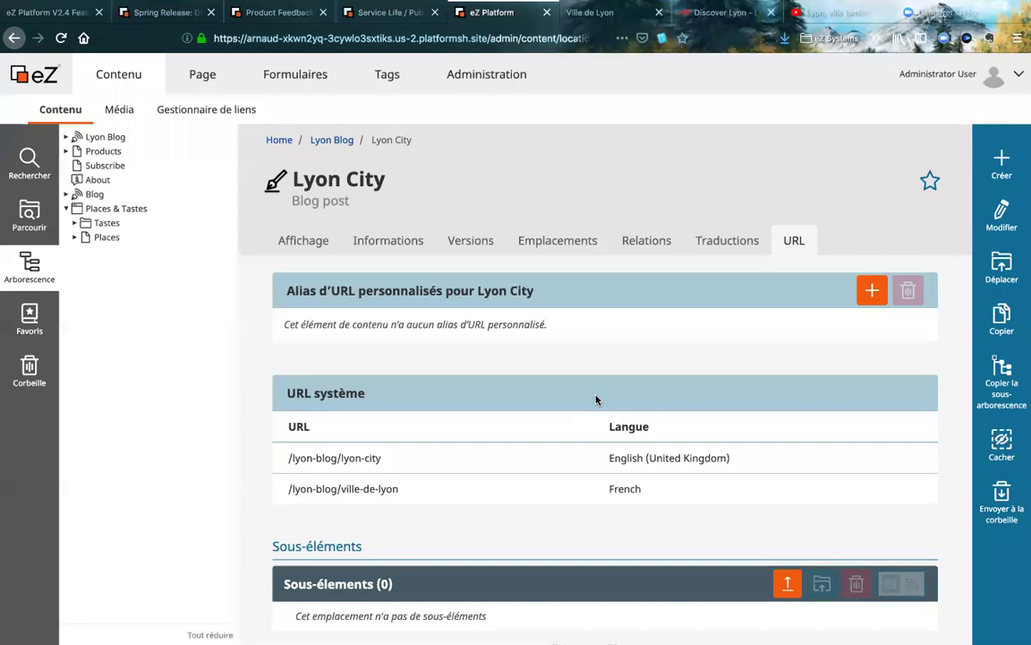
{"action": "triple_click", "coordinate": [311, 457]}
{"action": "left_click", "coordinate": [402, 463]}
{"action": "left_click", "coordinate": [871, 290]}
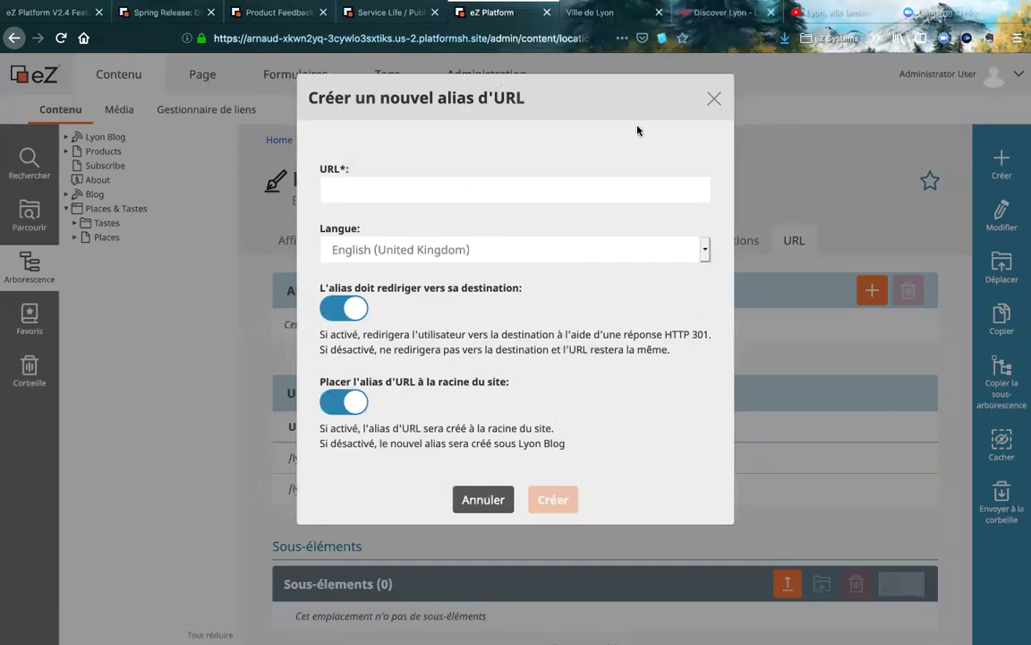
{"action": "key", "text": "Escape"}
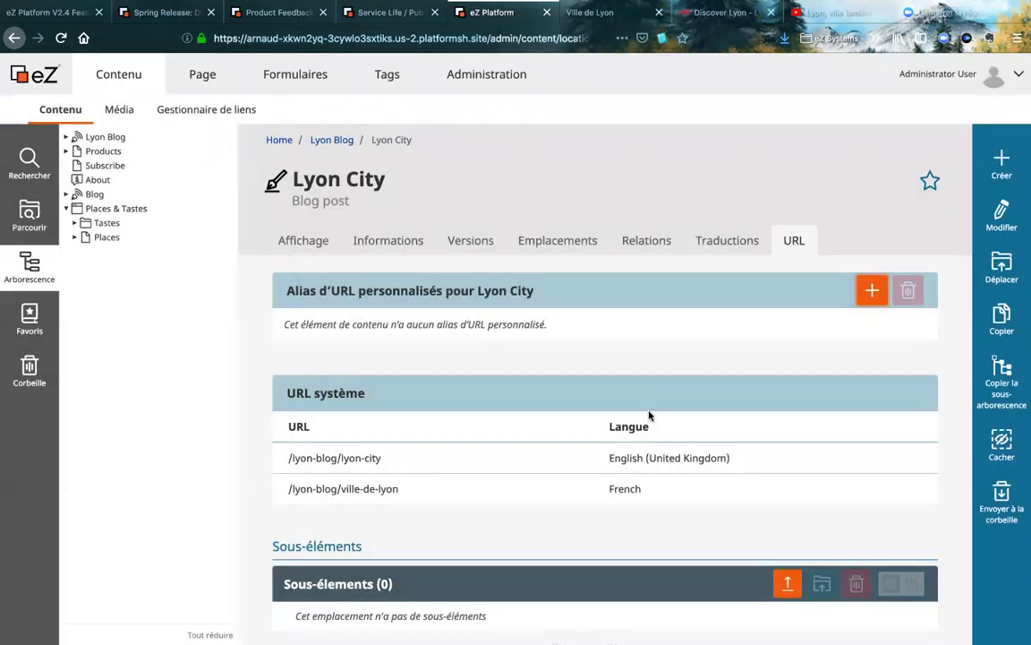
{"action": "left_click", "coordinate": [872, 290]}
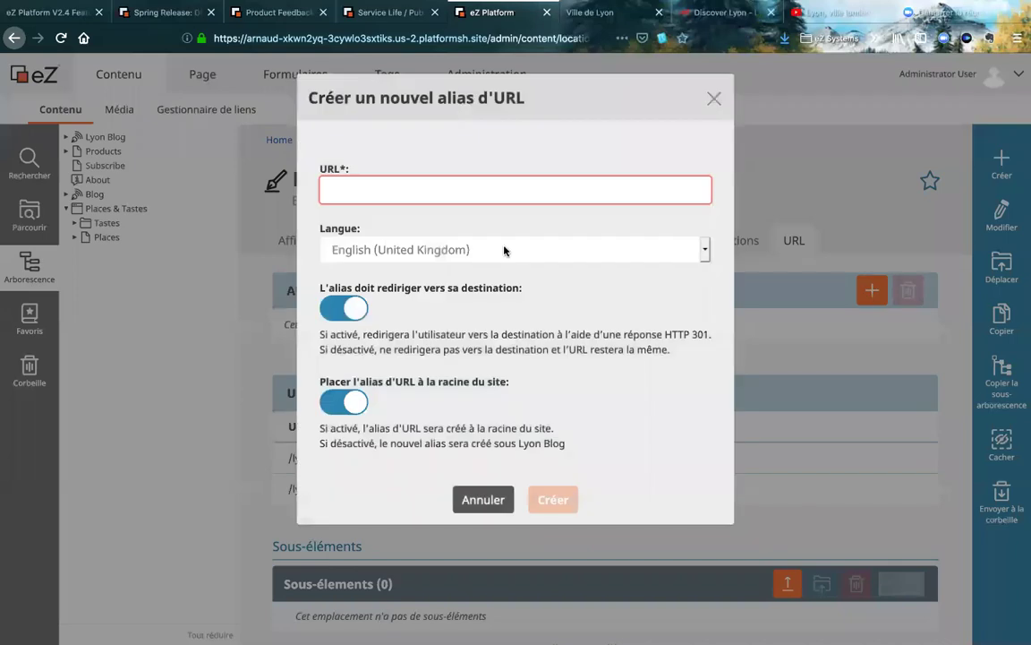
{"action": "left_click", "coordinate": [440, 188]}
{"action": "type", "text": "bkdjdj"}
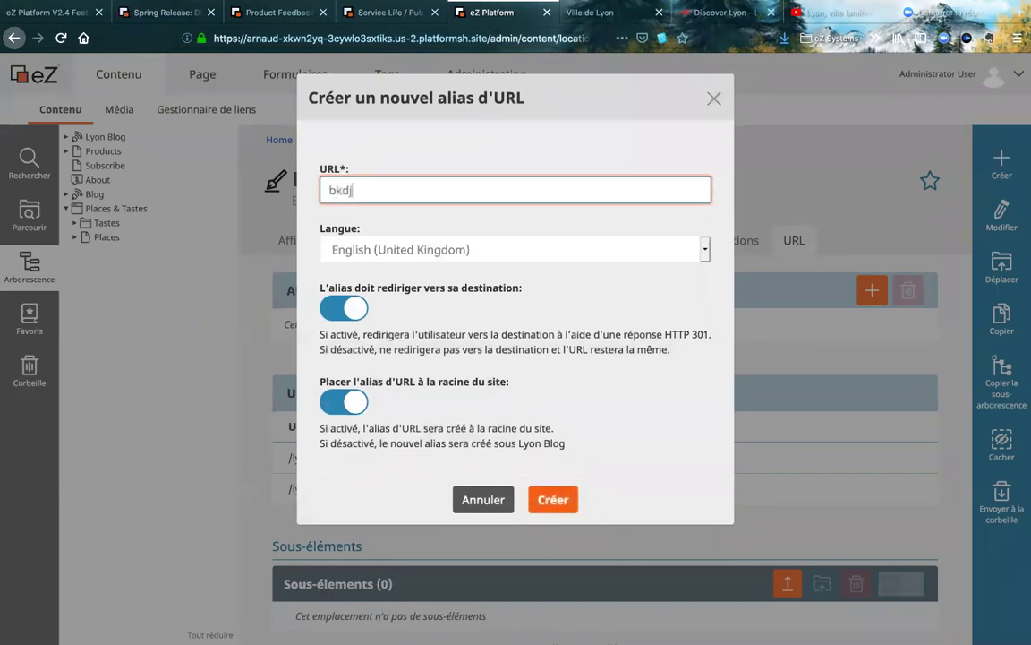
{"action": "left_click", "coordinate": [458, 251]}
{"action": "left_click", "coordinate": [457, 249]}
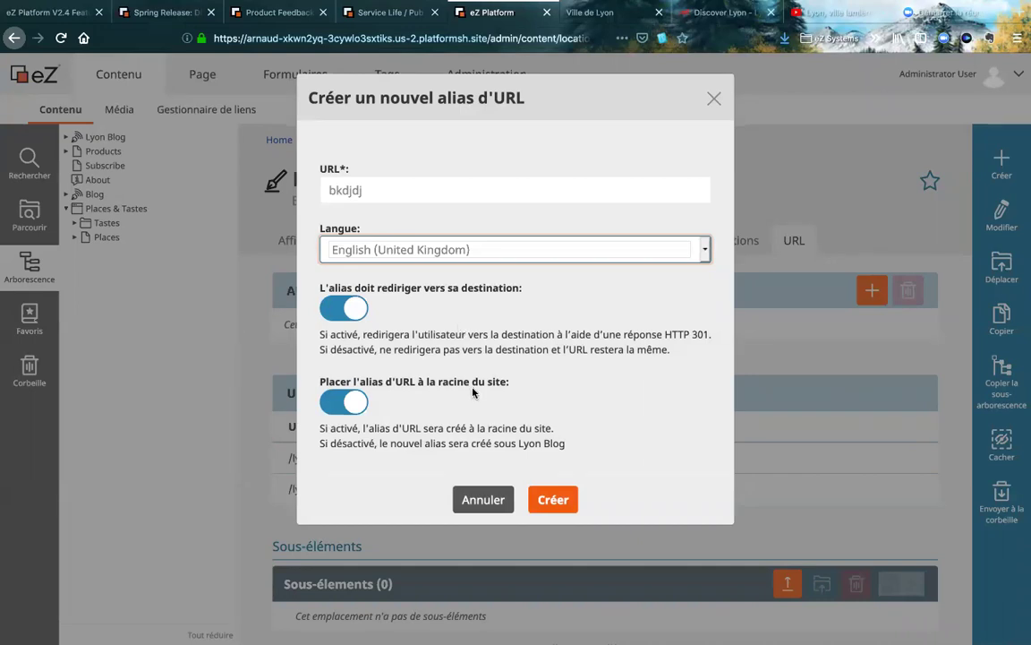
{"action": "left_click", "coordinate": [483, 497]}
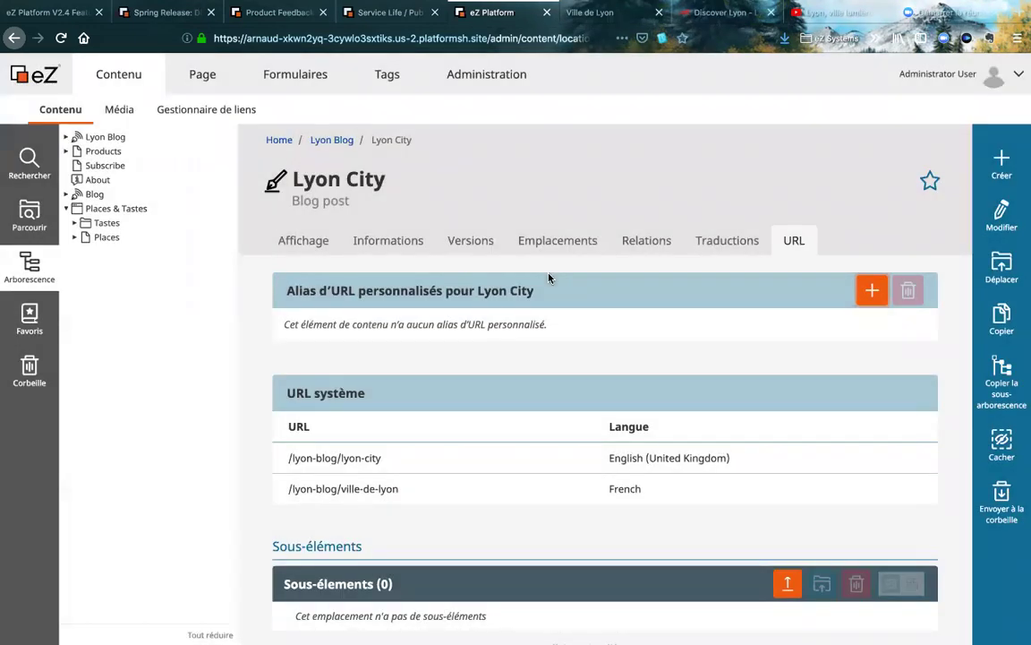
- From the Affichage tab, send the Lyon City post to the trash and confirm
{"action": "scroll", "coordinate": [549, 277], "scroll_direction": "down", "scroll_amount": 1}
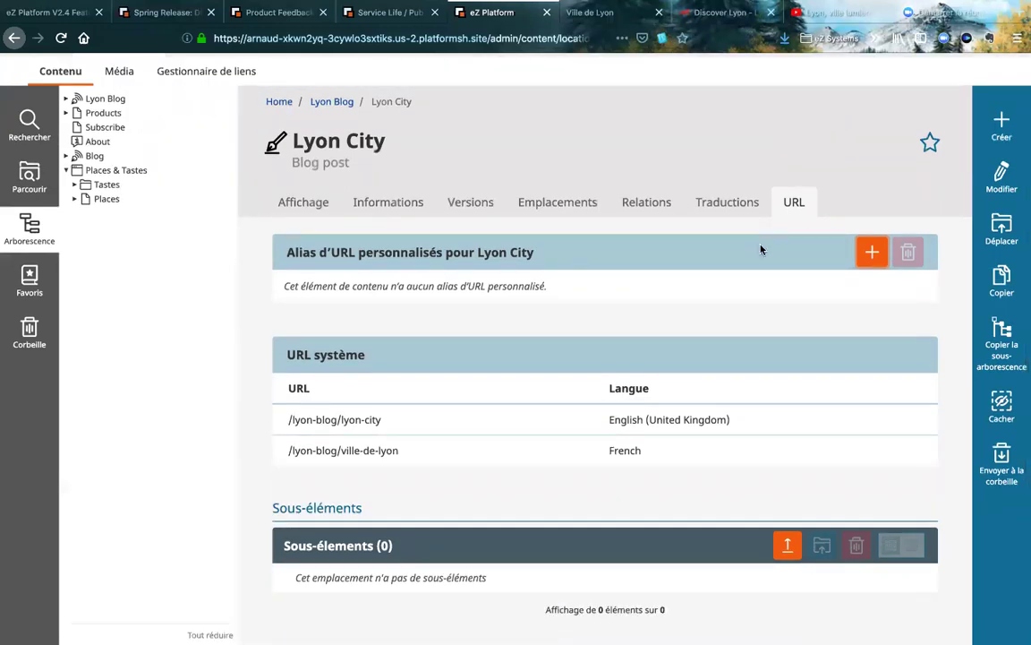
{"action": "left_click", "coordinate": [295, 203]}
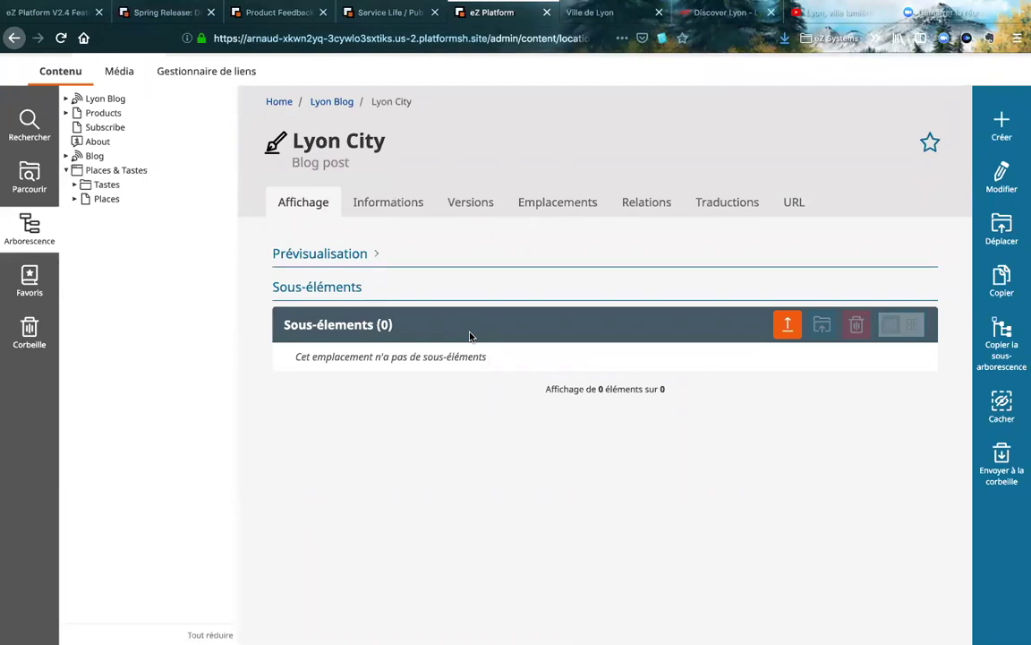
{"action": "scroll", "coordinate": [564, 244], "scroll_direction": "up", "scroll_amount": 1}
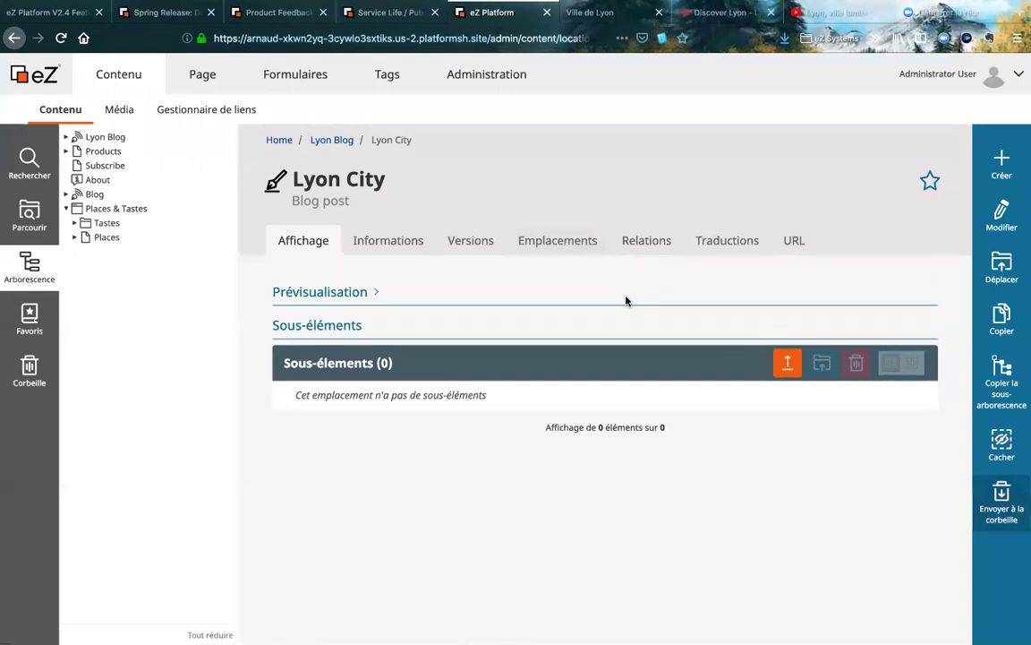
{"action": "left_click", "coordinate": [1003, 507]}
{"action": "left_click", "coordinate": [618, 190]}
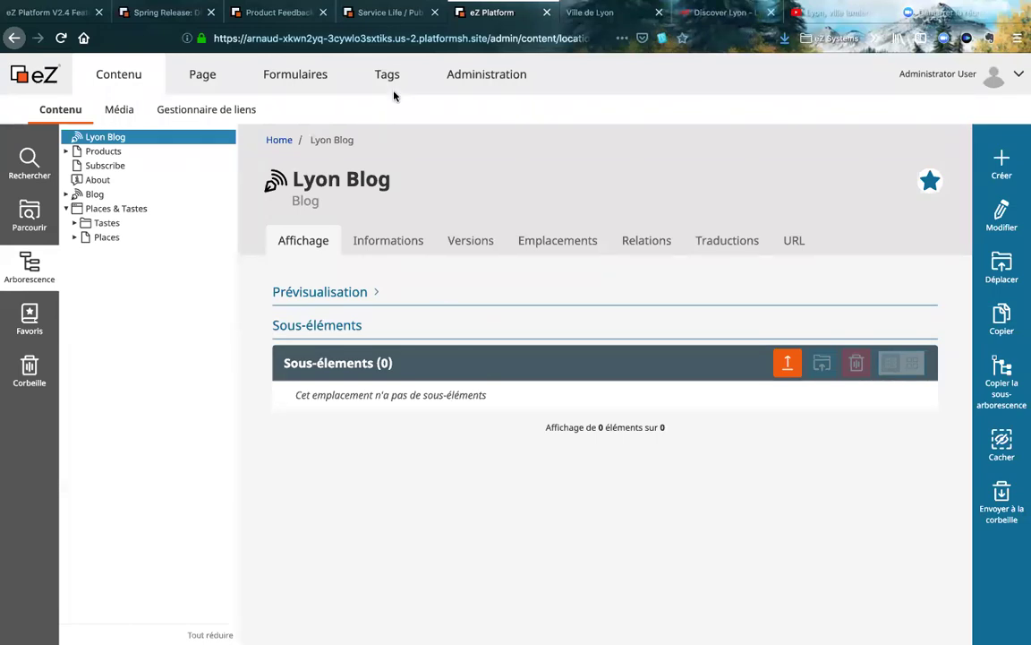
- Add a French translation of Lyon Blog named 'hjgfjhdgfhjq' and publish it
{"action": "left_click", "coordinate": [727, 240]}
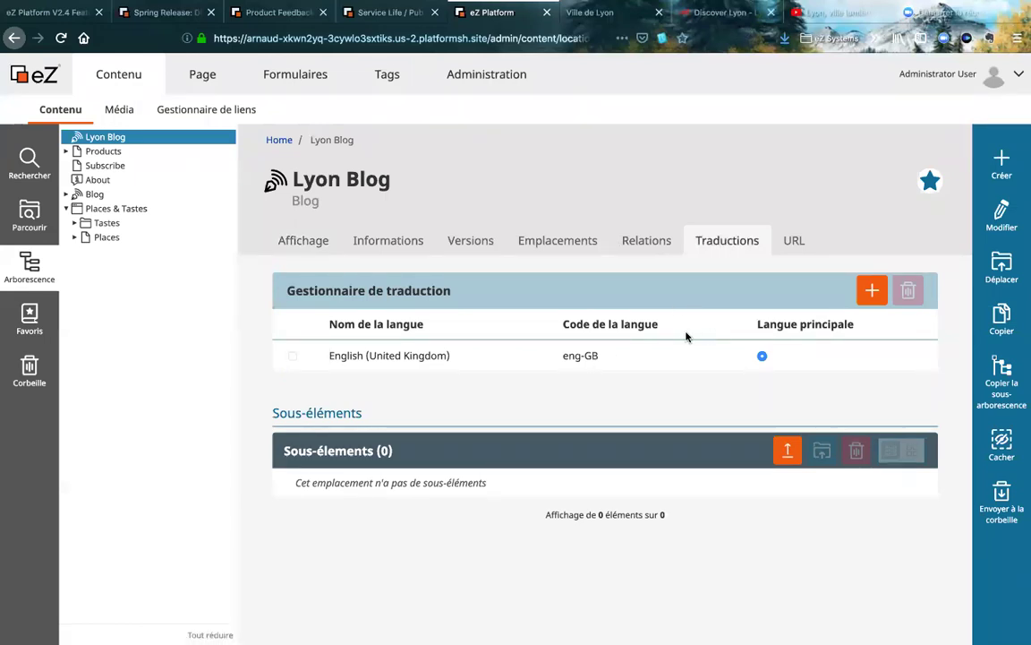
{"action": "left_click", "coordinate": [870, 290]}
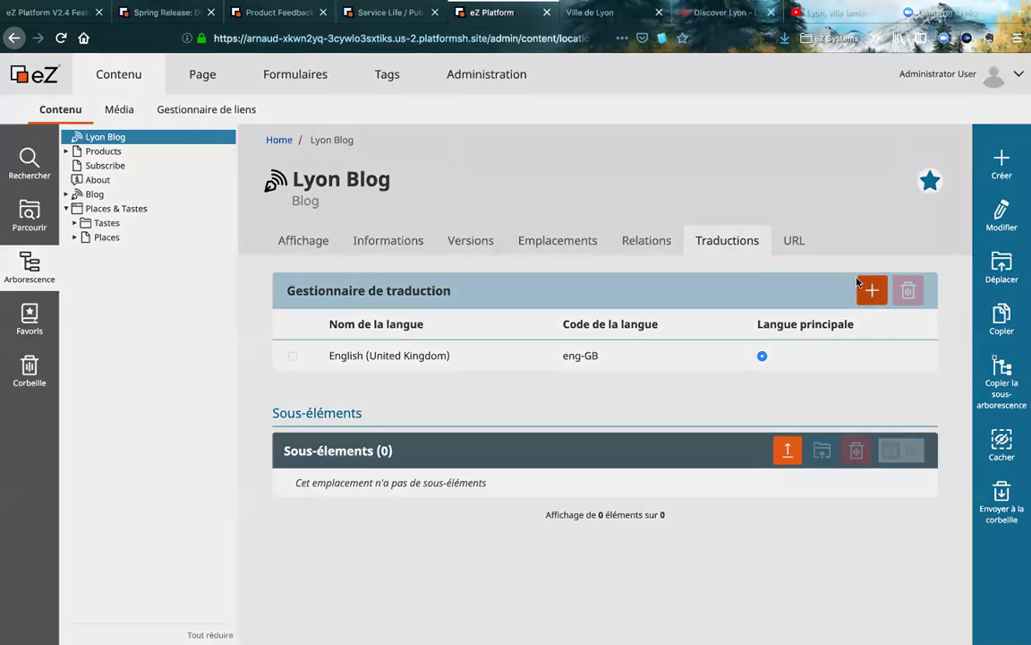
{"action": "left_click", "coordinate": [350, 179]}
{"action": "left_click", "coordinate": [542, 329]}
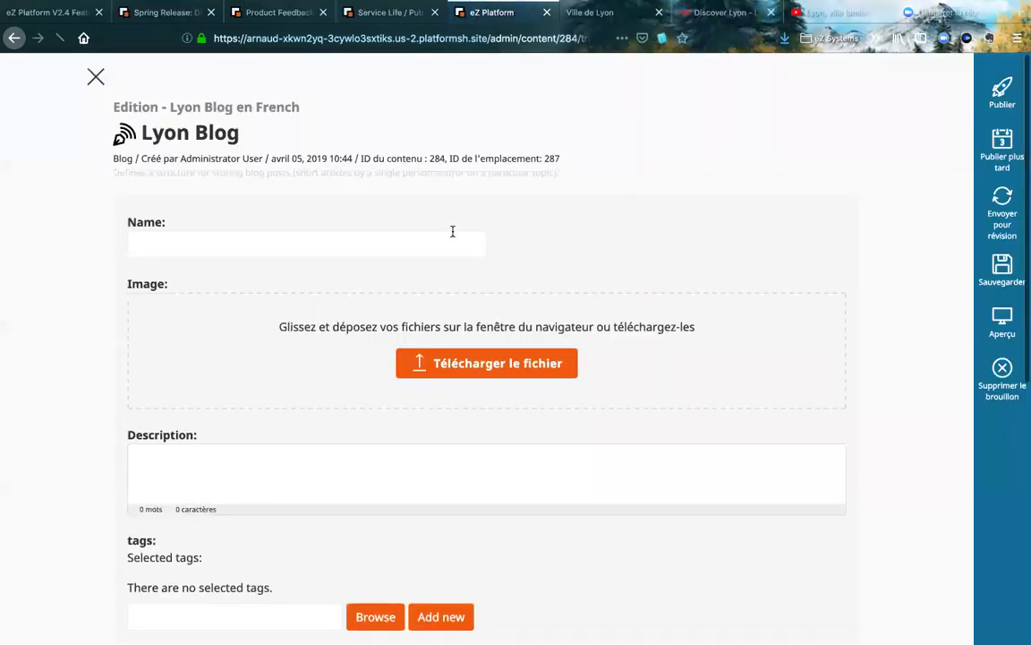
{"action": "left_click", "coordinate": [226, 238]}
{"action": "type", "text": "hjgfjhdgfhjq"}
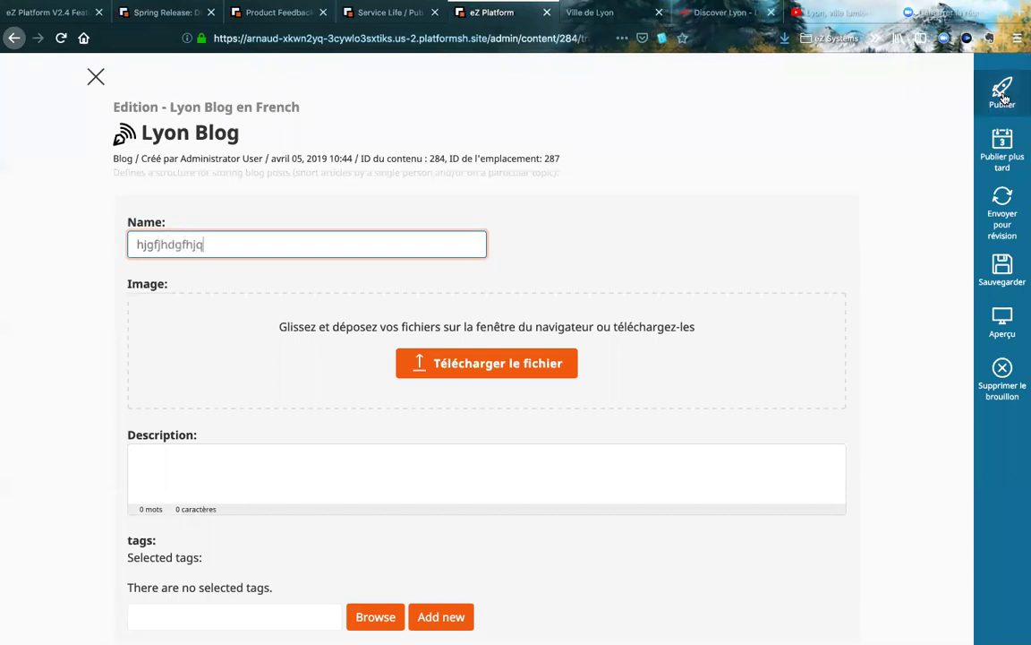
{"action": "scroll", "coordinate": [739, 241], "scroll_direction": "down", "scroll_amount": 5}
{"action": "left_click", "coordinate": [1001, 87]}
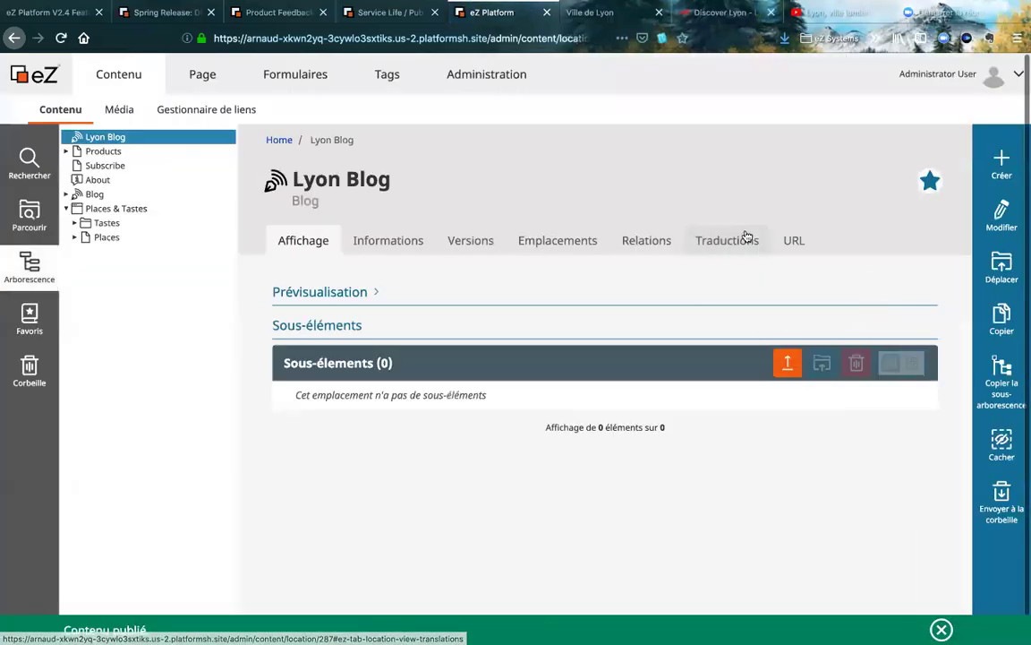
- Make French the main language of Lyon Blog and mark the English translation
{"action": "left_click", "coordinate": [740, 237]}
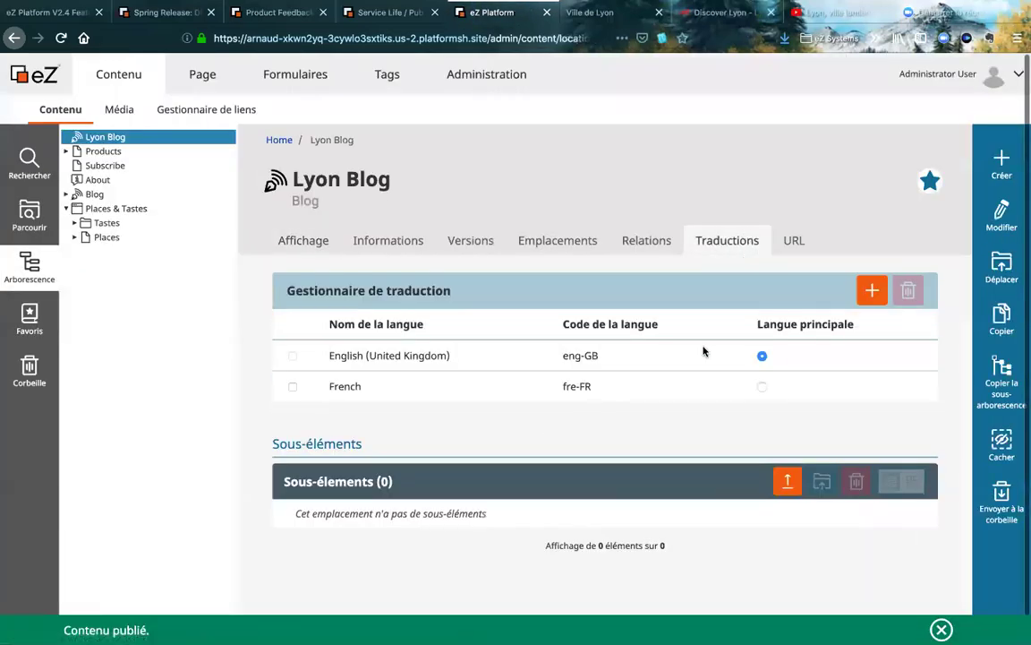
{"action": "left_click", "coordinate": [762, 386]}
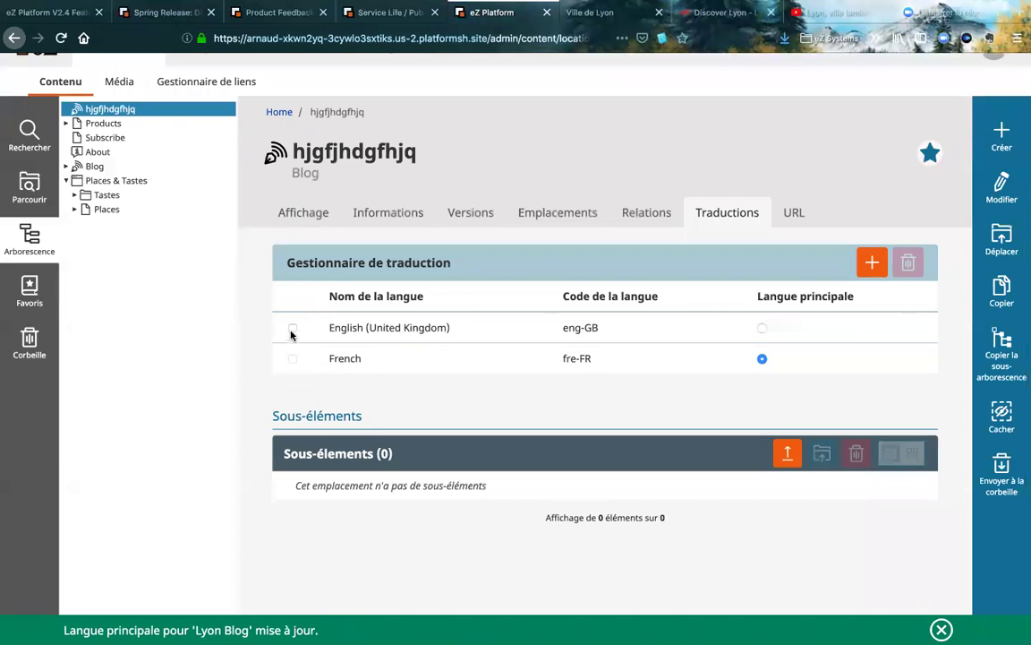
{"action": "left_click", "coordinate": [292, 331]}
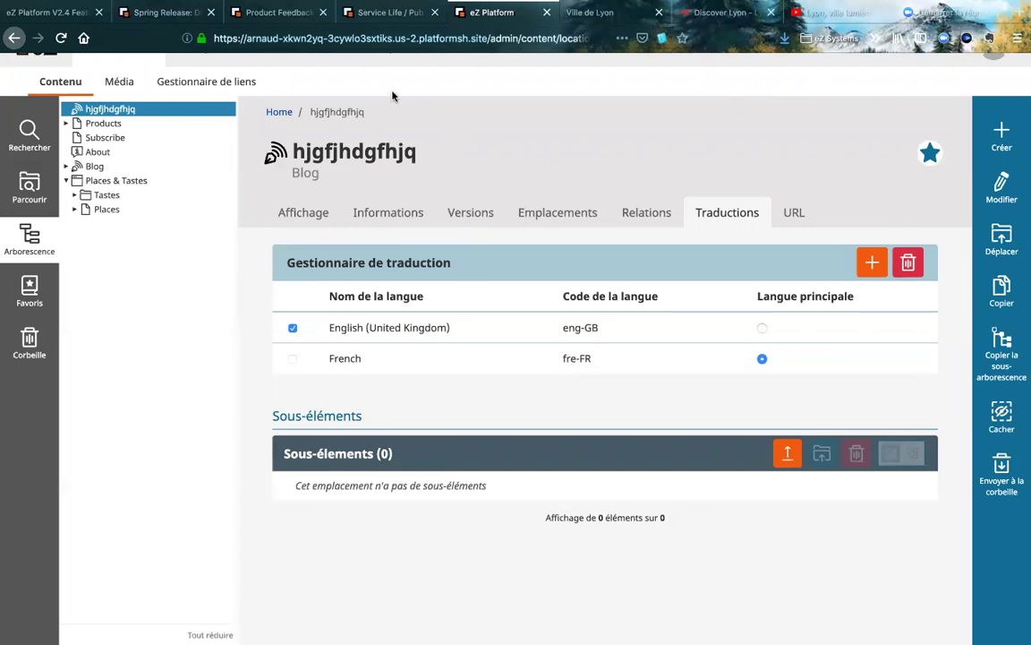
- Cancel a started Norwegian translation, then open the Corbeille trash list
{"action": "left_click", "coordinate": [872, 263]}
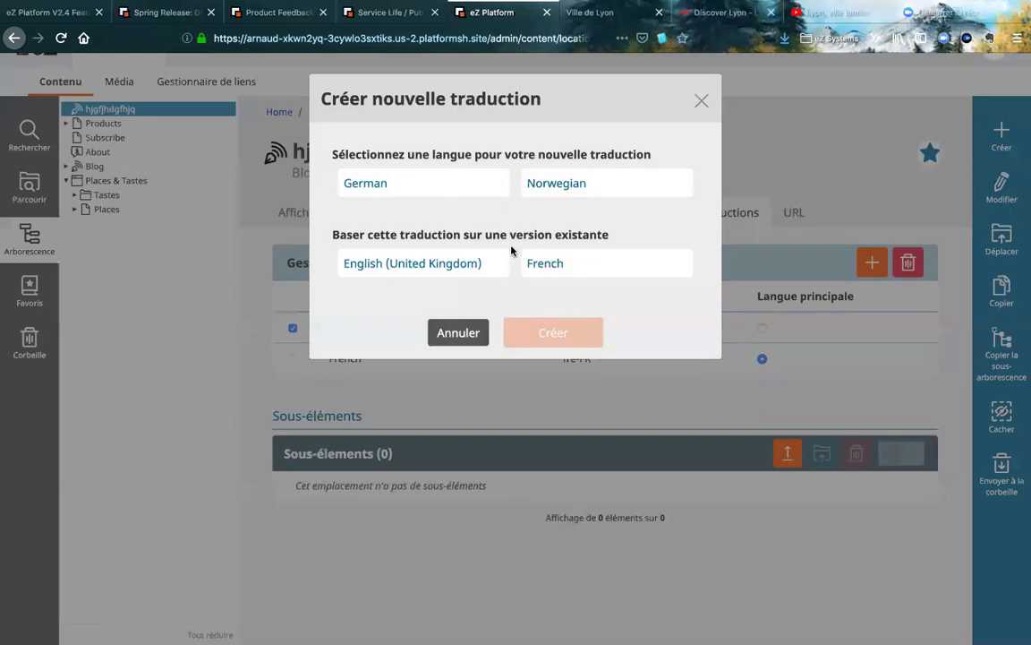
{"action": "left_click", "coordinate": [555, 184]}
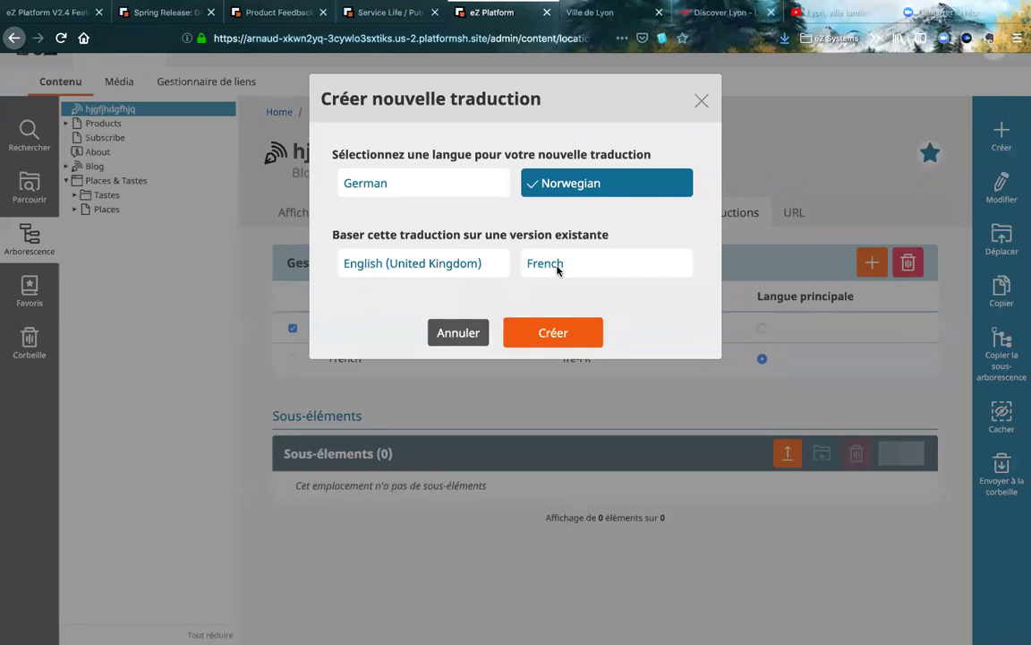
{"action": "left_click", "coordinate": [456, 331]}
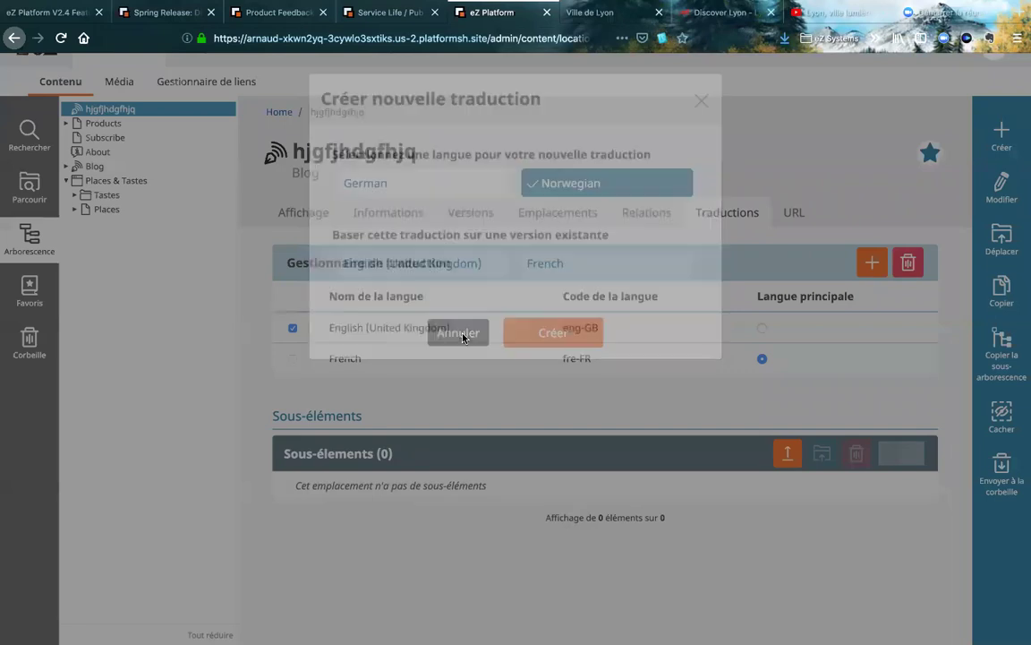
{"action": "left_click", "coordinate": [28, 342]}
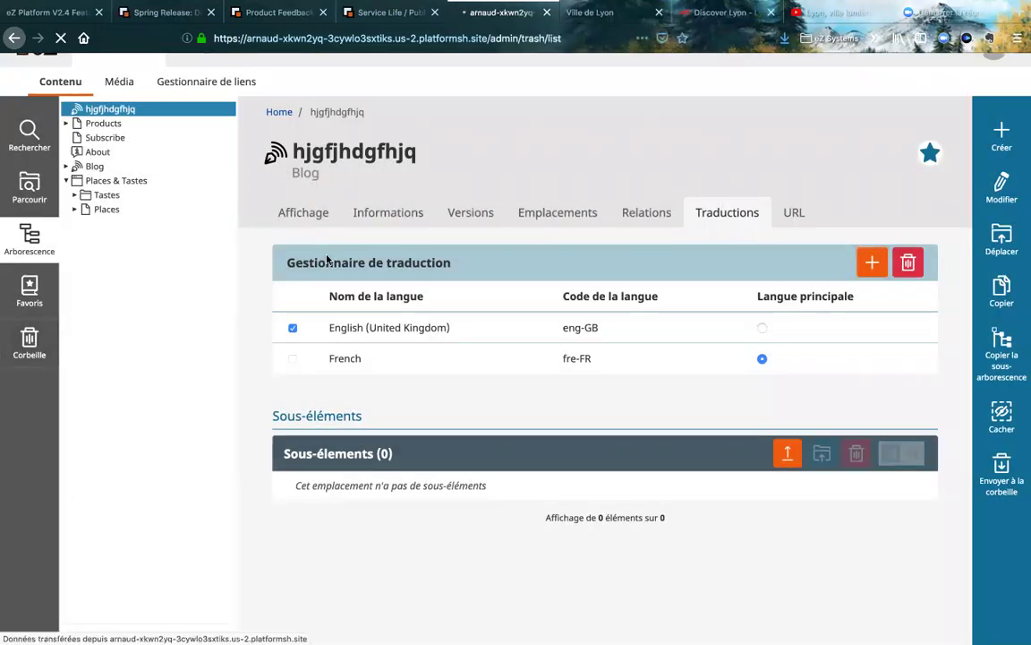
- Mark Lyon City in the trash, then open Lyon Blog from the Favoris bookmarks
{"action": "left_click", "coordinate": [286, 303]}
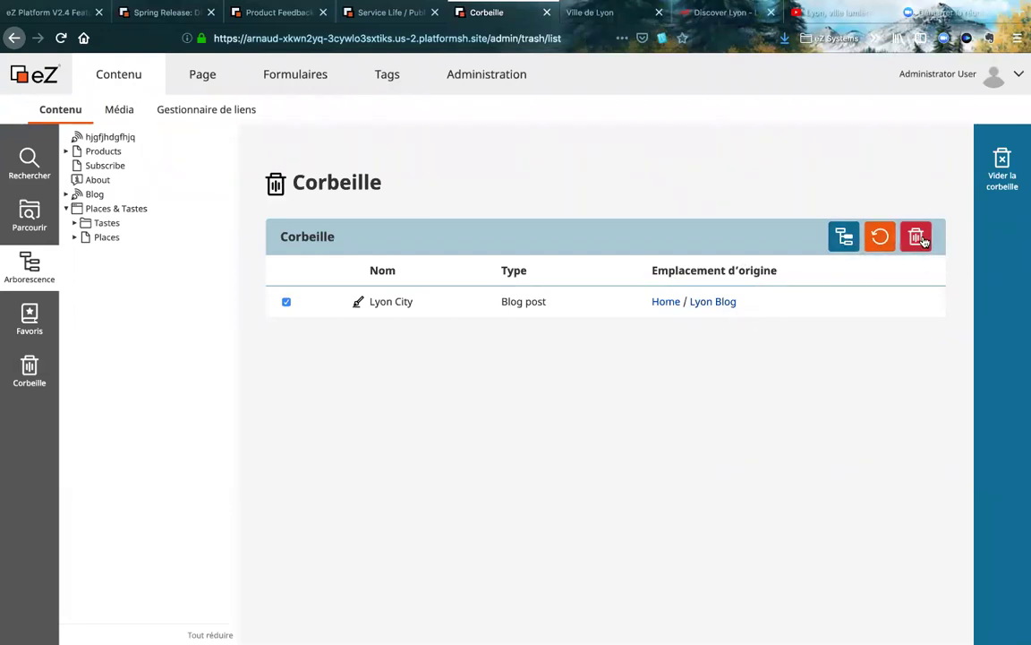
{"action": "left_click", "coordinate": [32, 315]}
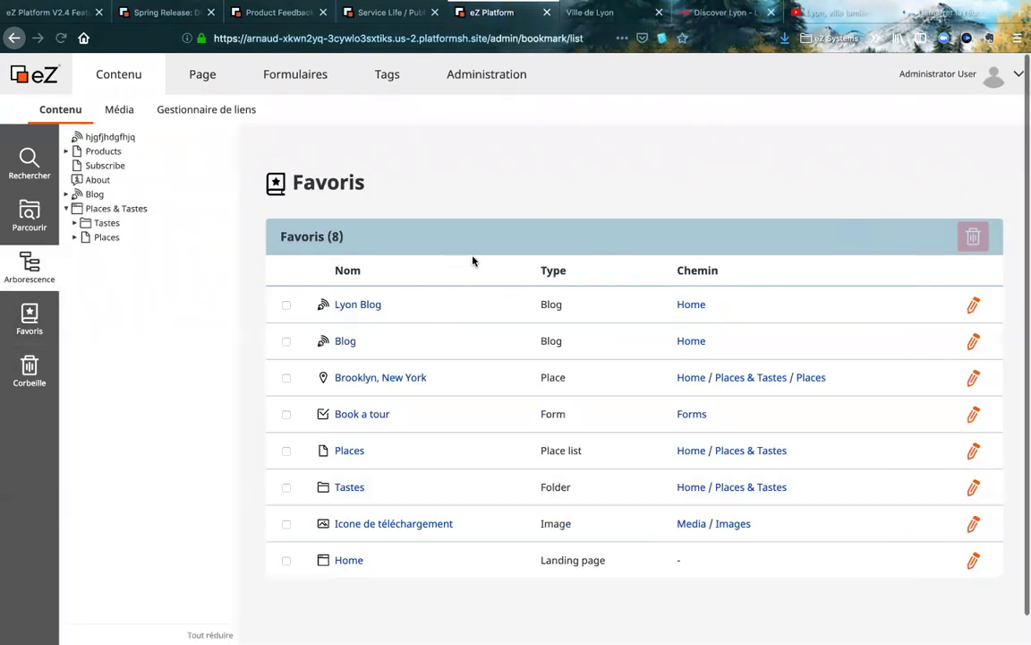
{"action": "scroll", "coordinate": [473, 260], "scroll_direction": "down", "scroll_amount": 1}
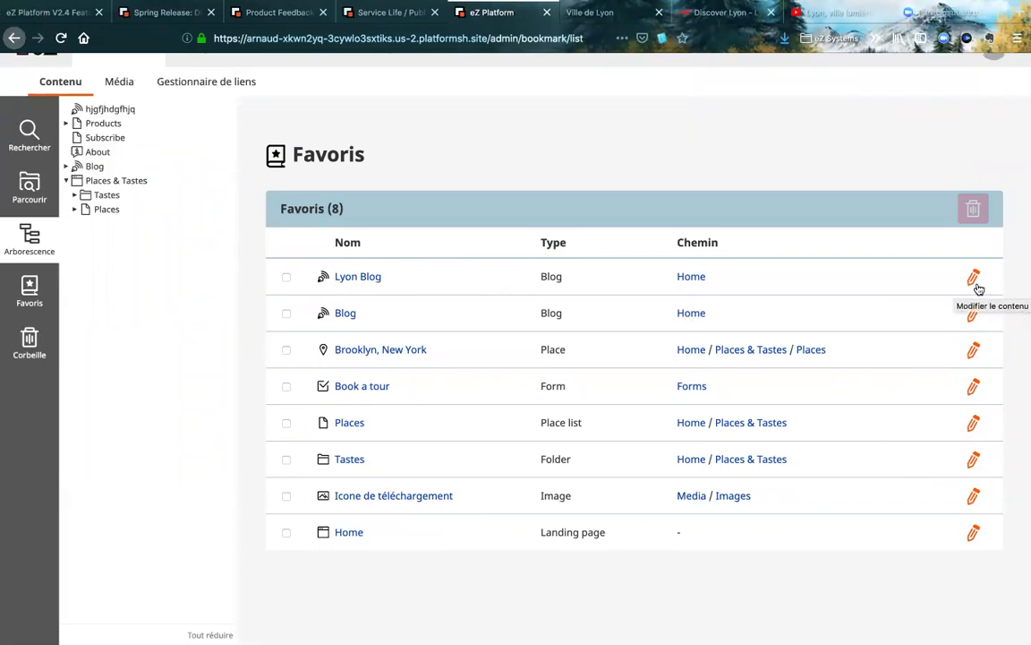
{"action": "left_click", "coordinate": [357, 279]}
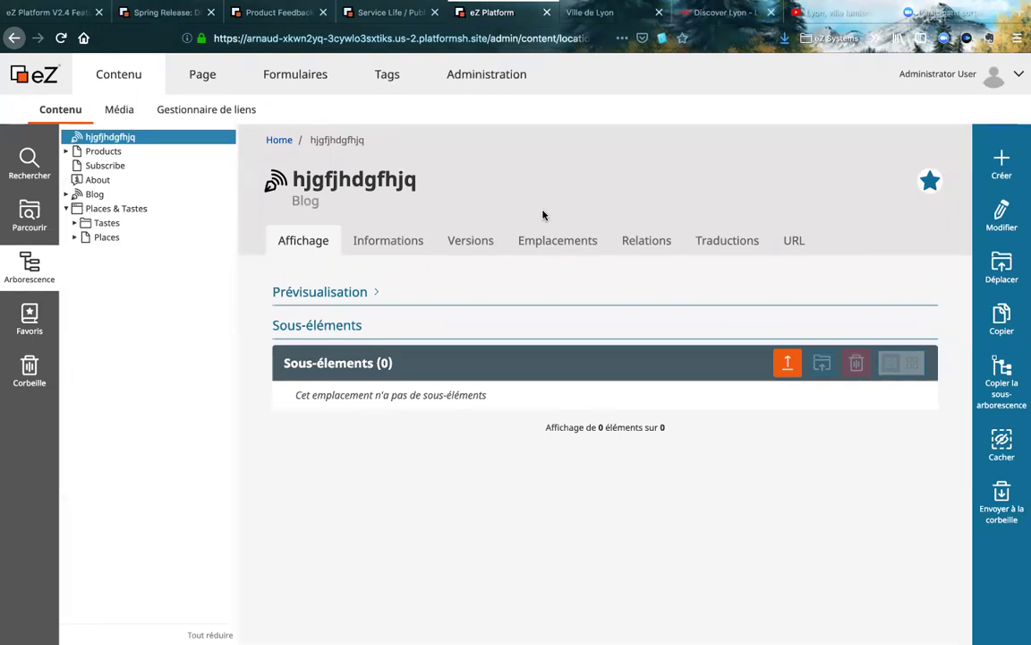
- Go up through the breadcrumb to the Home landing page with its six sub-items
{"action": "left_click", "coordinate": [279, 141]}
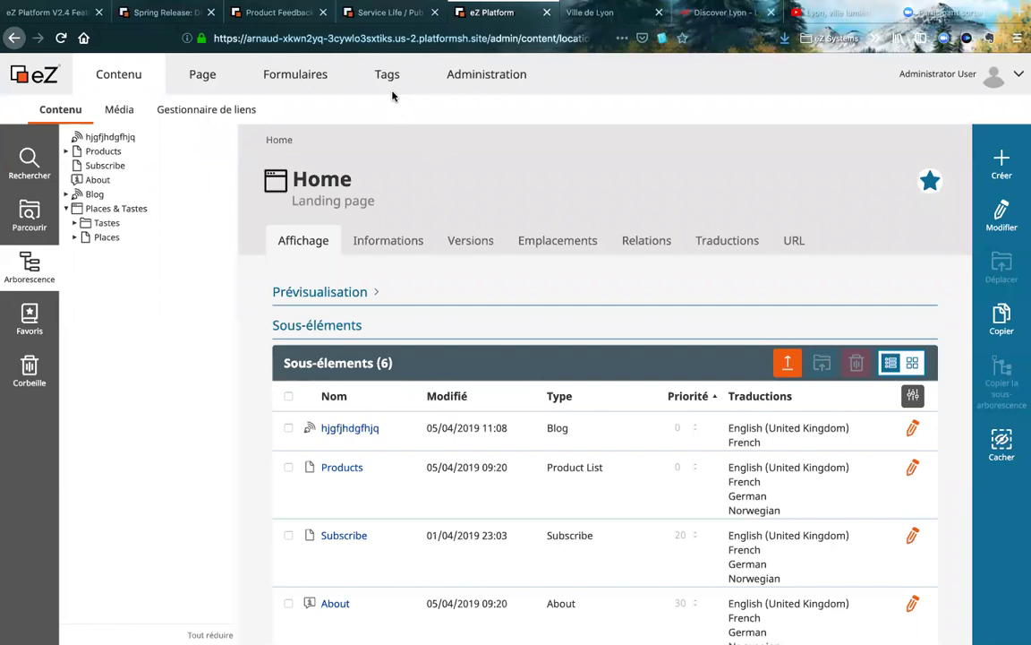
- Open the Blog and start editing the 'Where we get our best writing done' post
{"action": "scroll", "coordinate": [454, 361], "scroll_direction": "down", "scroll_amount": 3}
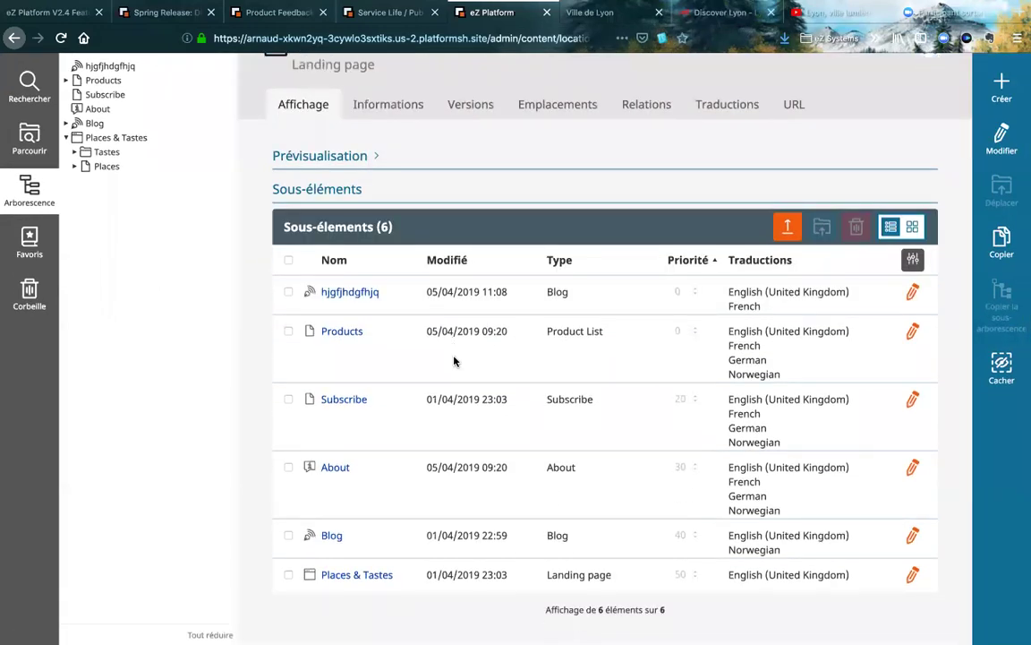
{"action": "left_click", "coordinate": [331, 535]}
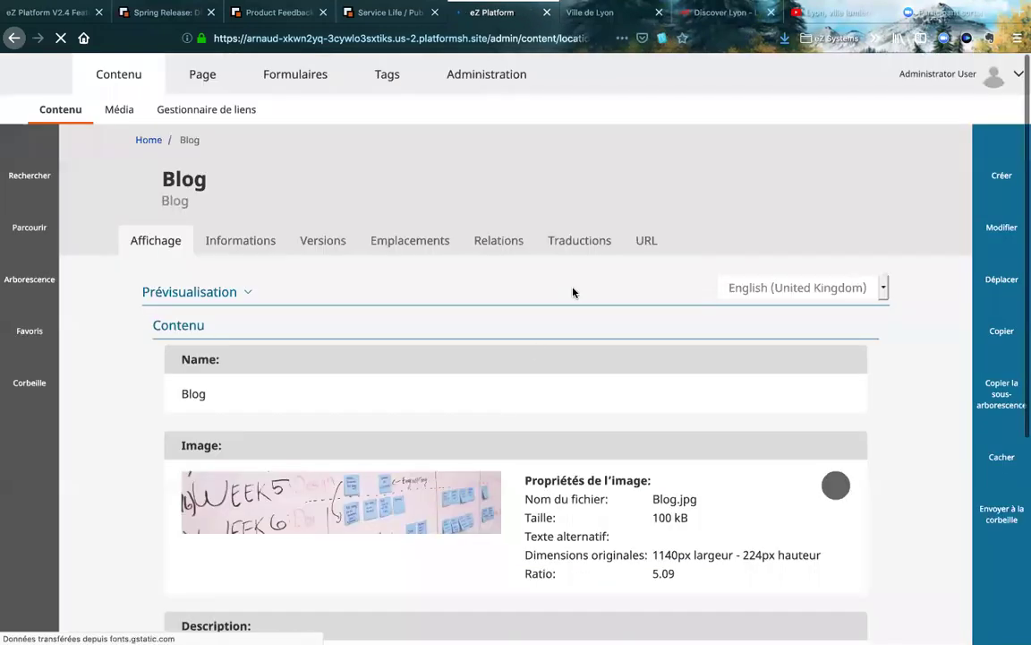
{"action": "scroll", "coordinate": [573, 292], "scroll_direction": "down", "scroll_amount": 1}
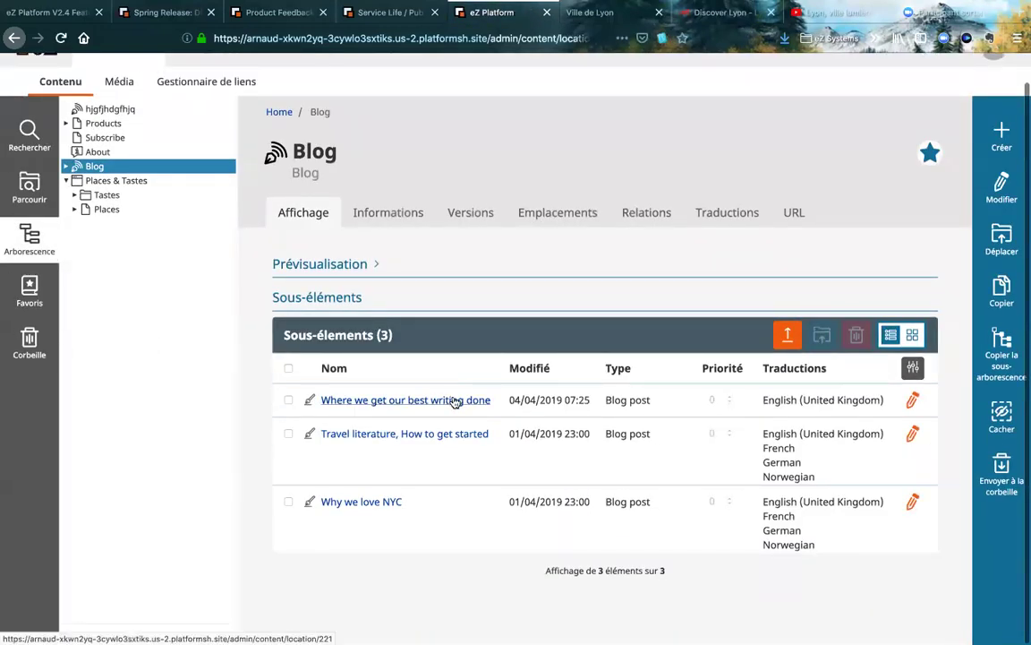
{"action": "left_click", "coordinate": [1002, 188]}
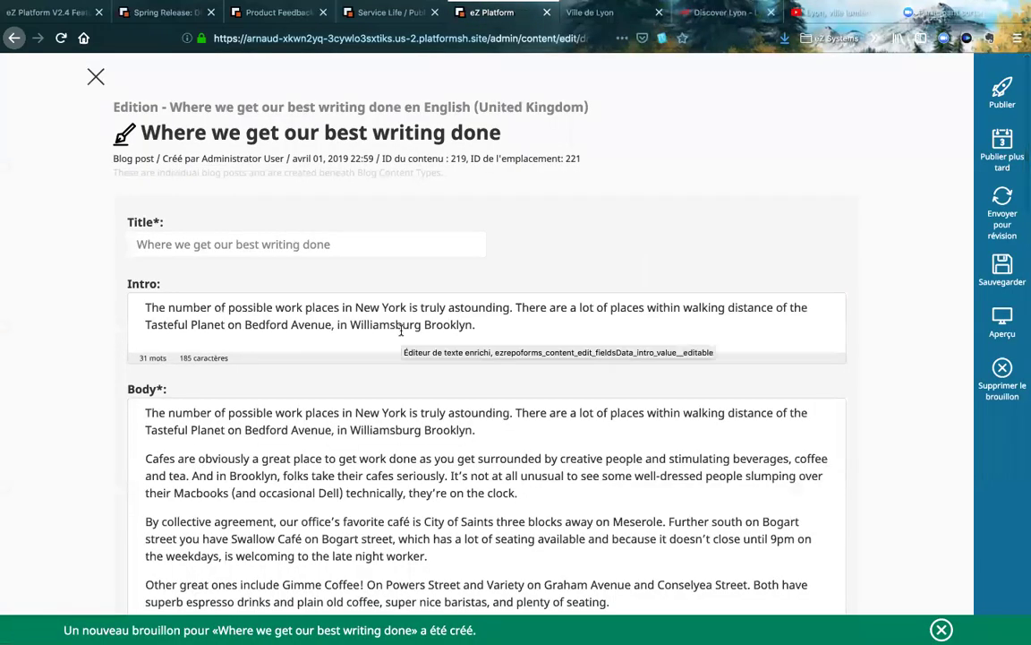
{"action": "scroll", "coordinate": [400, 329], "scroll_direction": "down", "scroll_amount": 3}
{"action": "scroll", "coordinate": [400, 329], "scroll_direction": "down", "scroll_amount": 3}
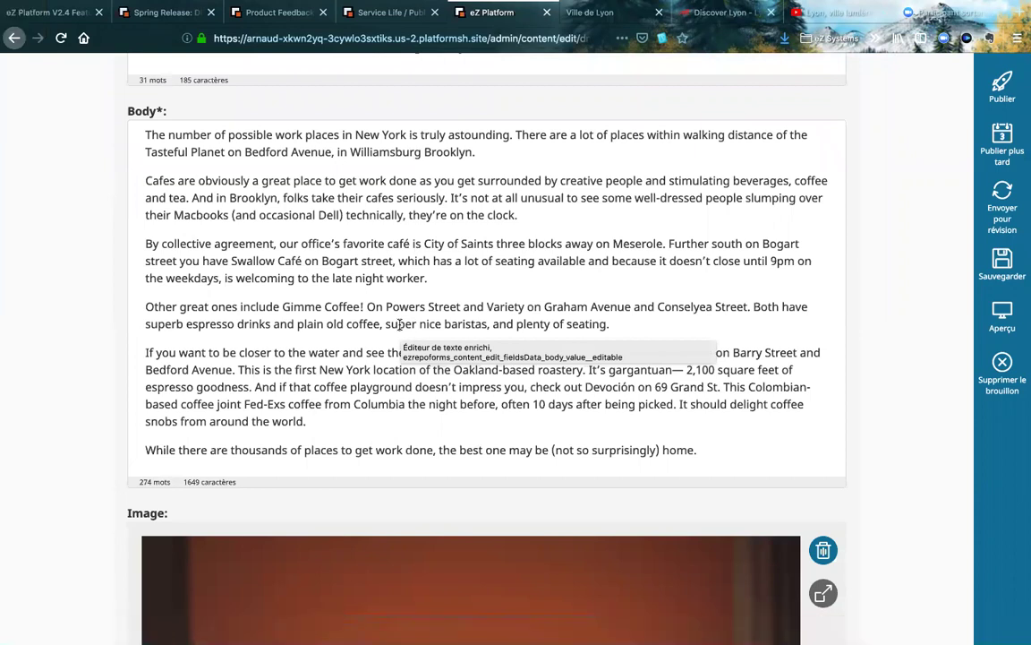
- Tag 'By collective agreement' as abbreviation XXX, save it and publish the post
{"action": "double_click", "coordinate": [400, 324]}
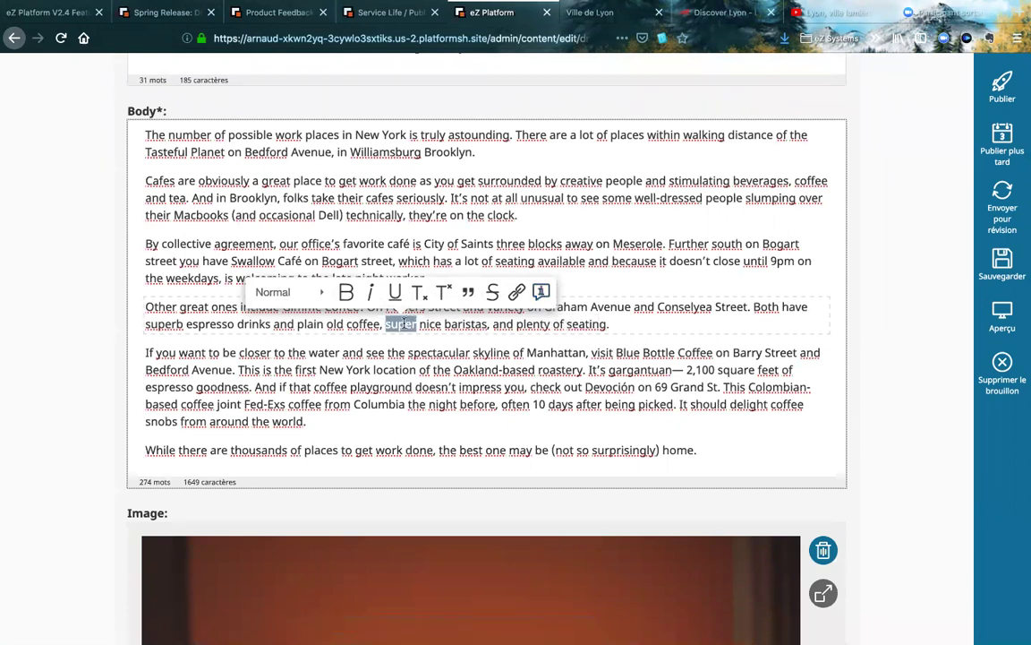
{"action": "left_click", "coordinate": [393, 318]}
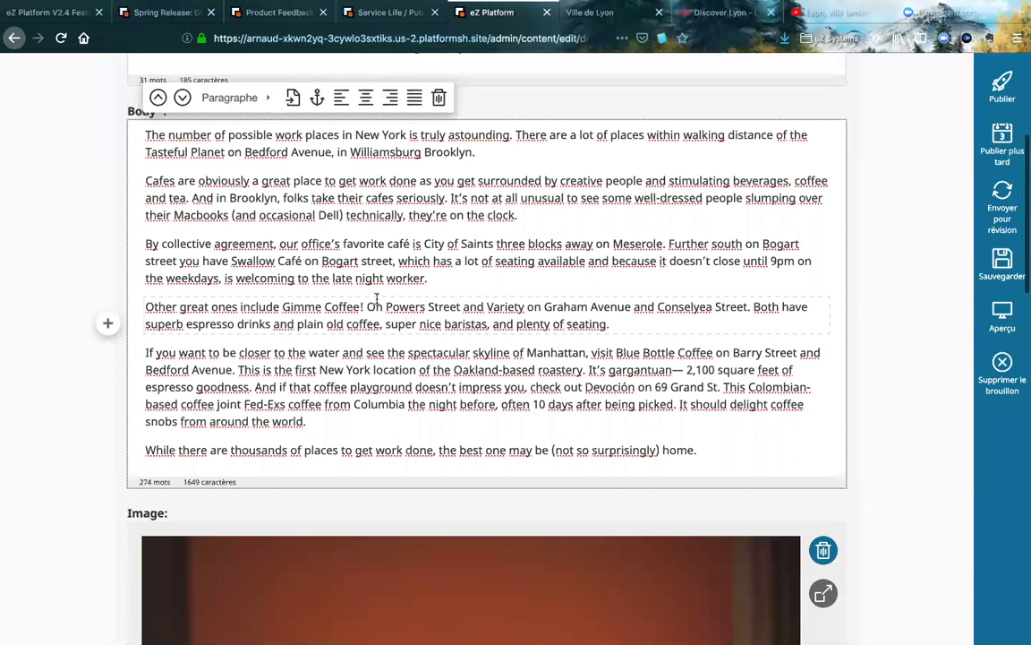
{"action": "scroll", "coordinate": [224, 244], "scroll_direction": "up", "scroll_amount": 1}
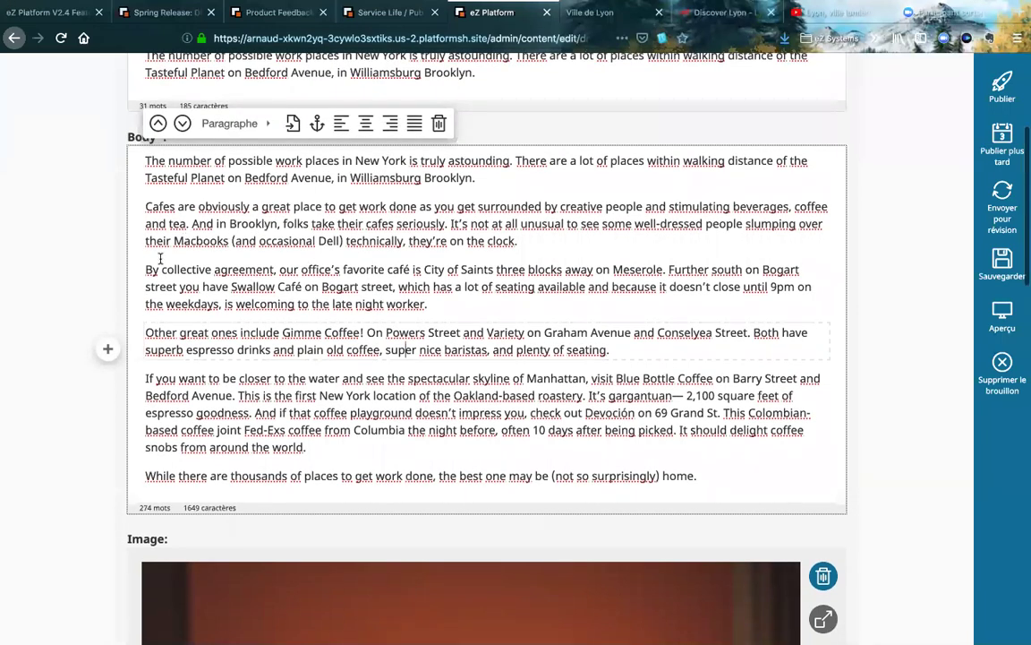
{"action": "left_click_drag", "start_coordinate": [145, 269], "coordinate": [274, 265]}
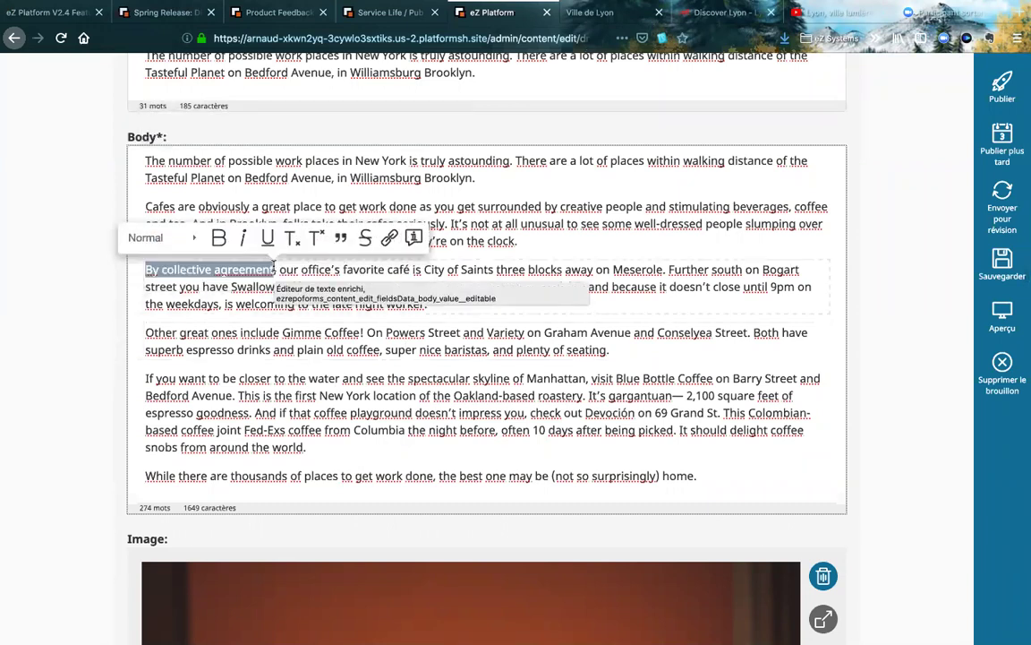
{"action": "left_click", "coordinate": [417, 234]}
{"action": "left_click", "coordinate": [272, 193]}
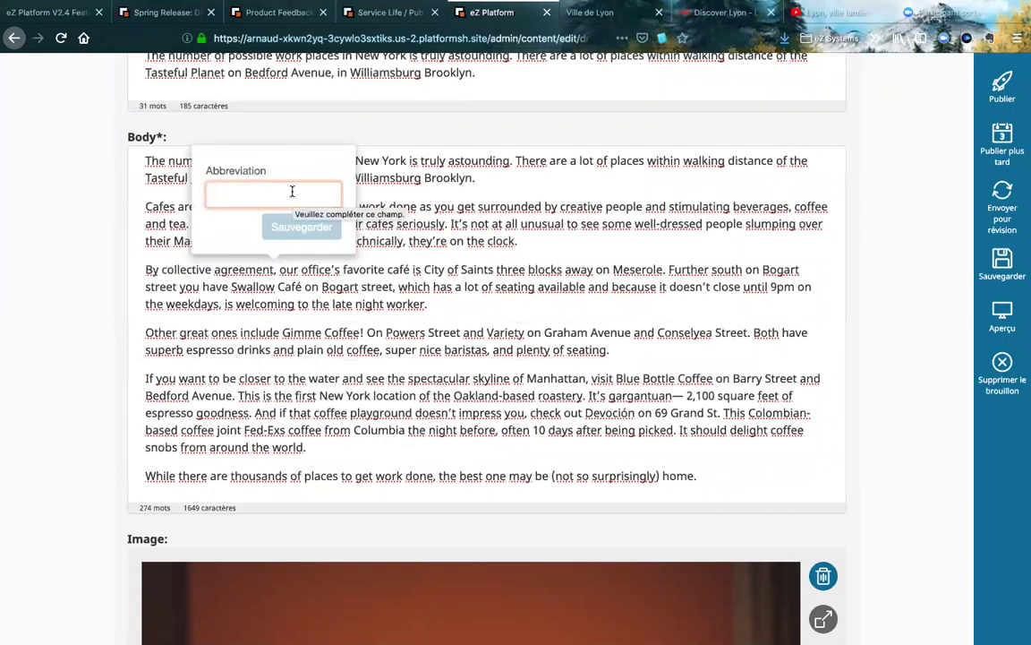
{"action": "type", "text": "XXX"}
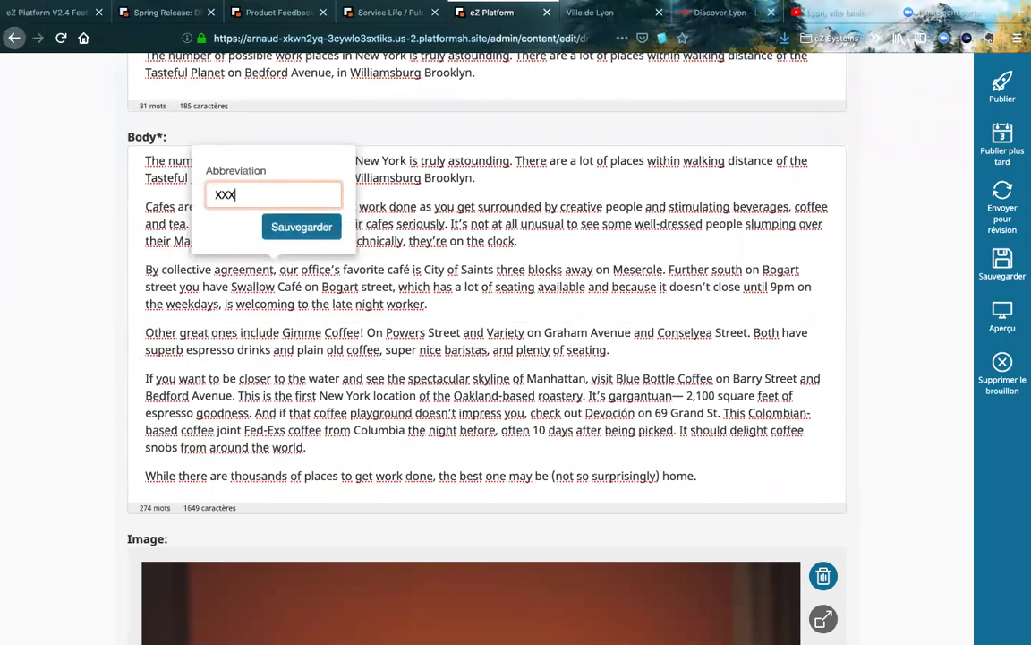
{"action": "left_click", "coordinate": [301, 226]}
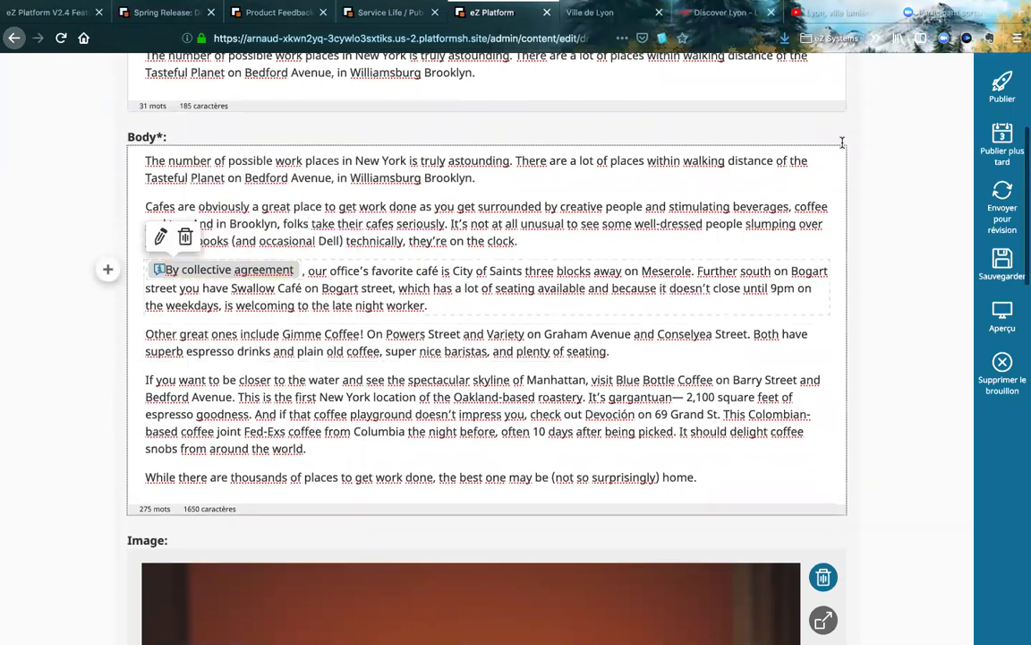
{"action": "left_click", "coordinate": [1002, 86]}
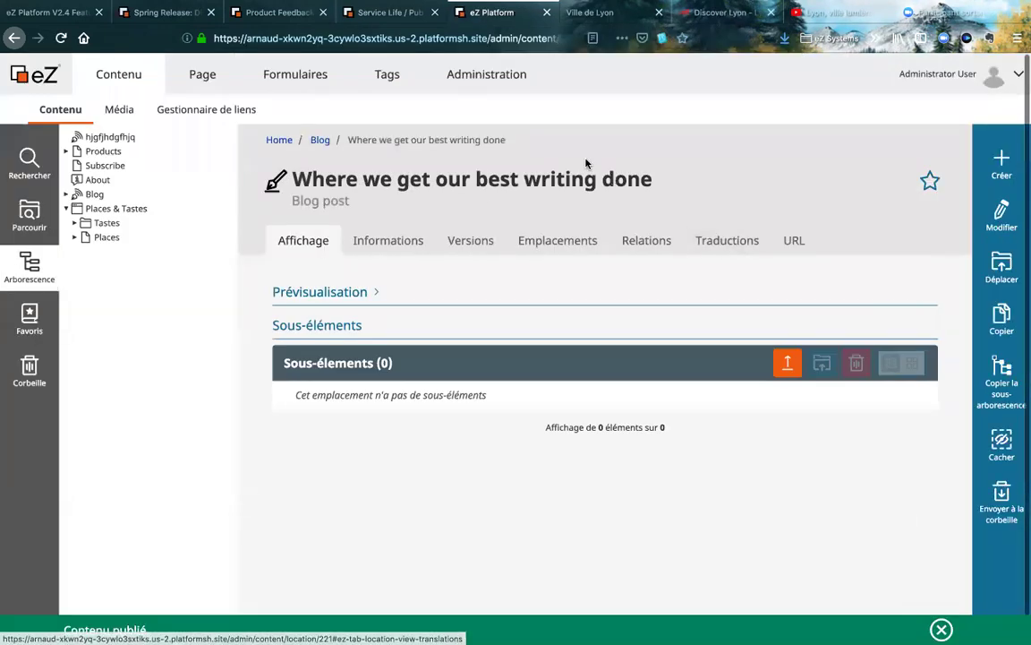
- On the live site's Blog page, switch the language to English
{"action": "left_click", "coordinate": [589, 13]}
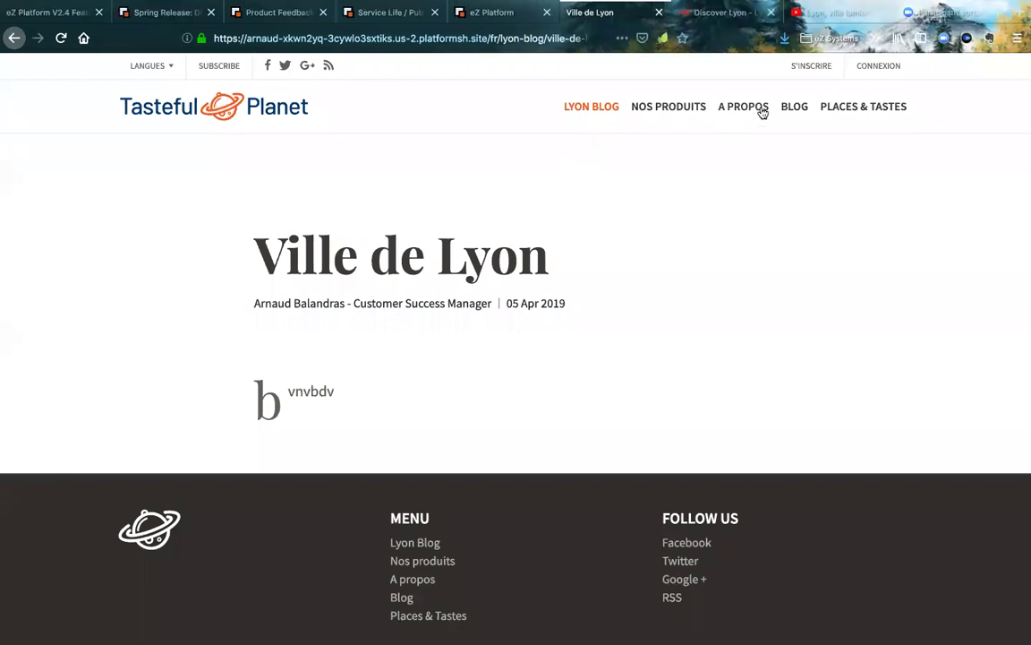
{"action": "left_click", "coordinate": [794, 107]}
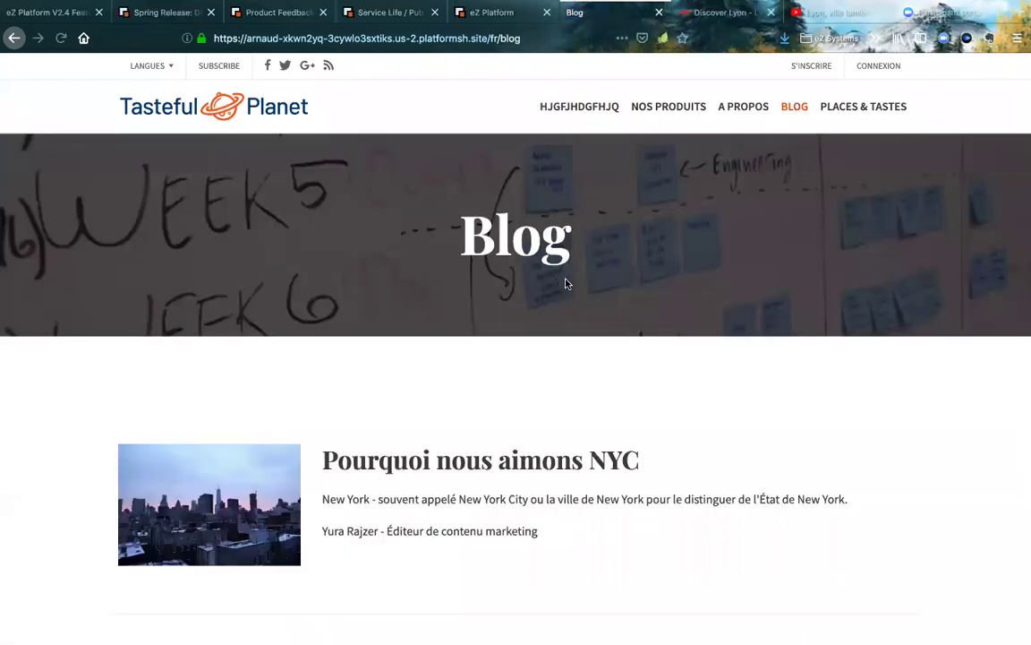
{"action": "scroll", "coordinate": [566, 283], "scroll_direction": "down", "scroll_amount": 5}
{"action": "left_click", "coordinate": [491, 12]}
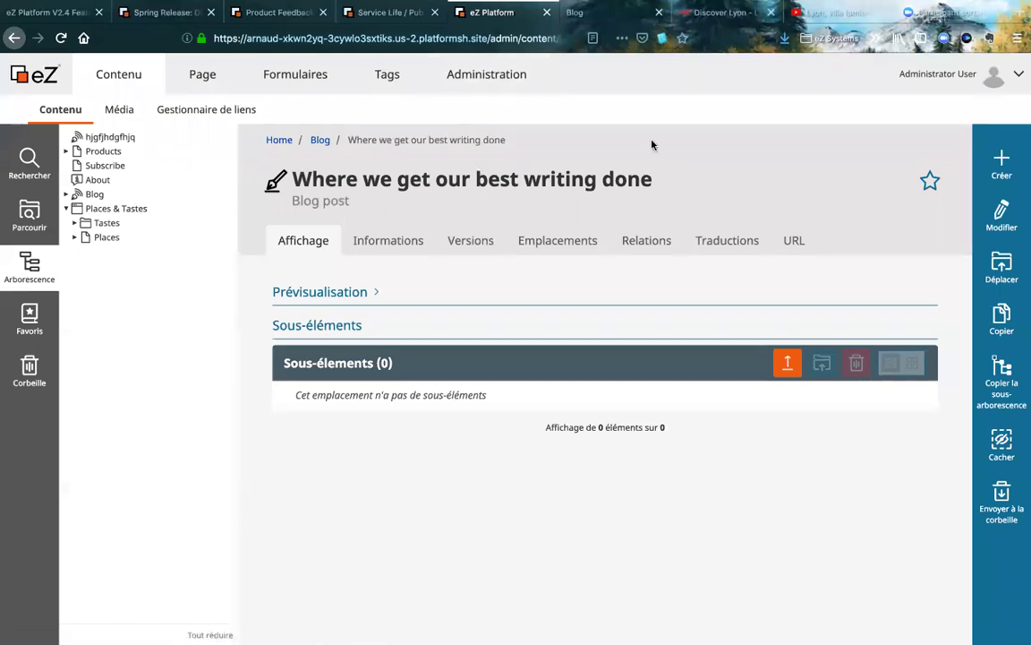
{"action": "left_click", "coordinate": [573, 12]}
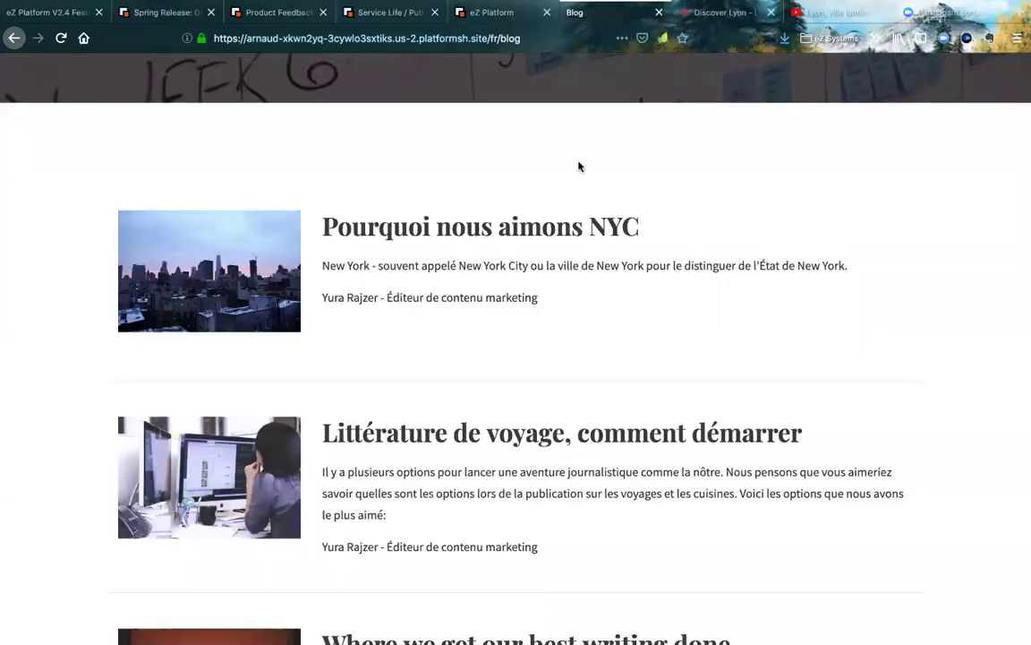
{"action": "scroll", "coordinate": [579, 166], "scroll_direction": "up", "scroll_amount": 5}
{"action": "left_click", "coordinate": [154, 66]}
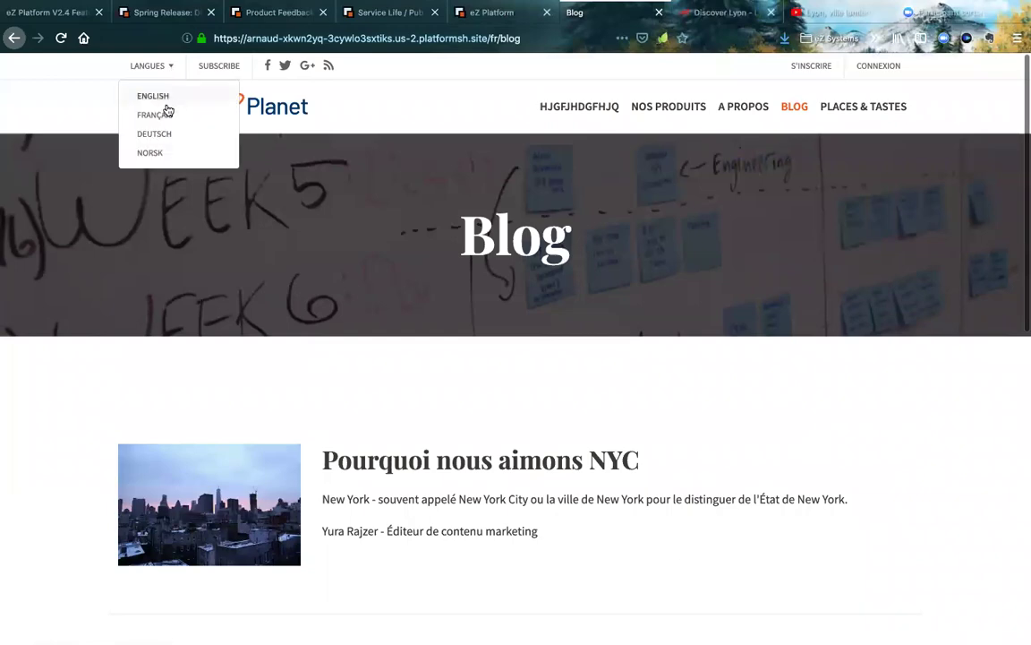
{"action": "left_click", "coordinate": [166, 97]}
{"action": "scroll", "coordinate": [570, 333], "scroll_direction": "down", "scroll_amount": 3}
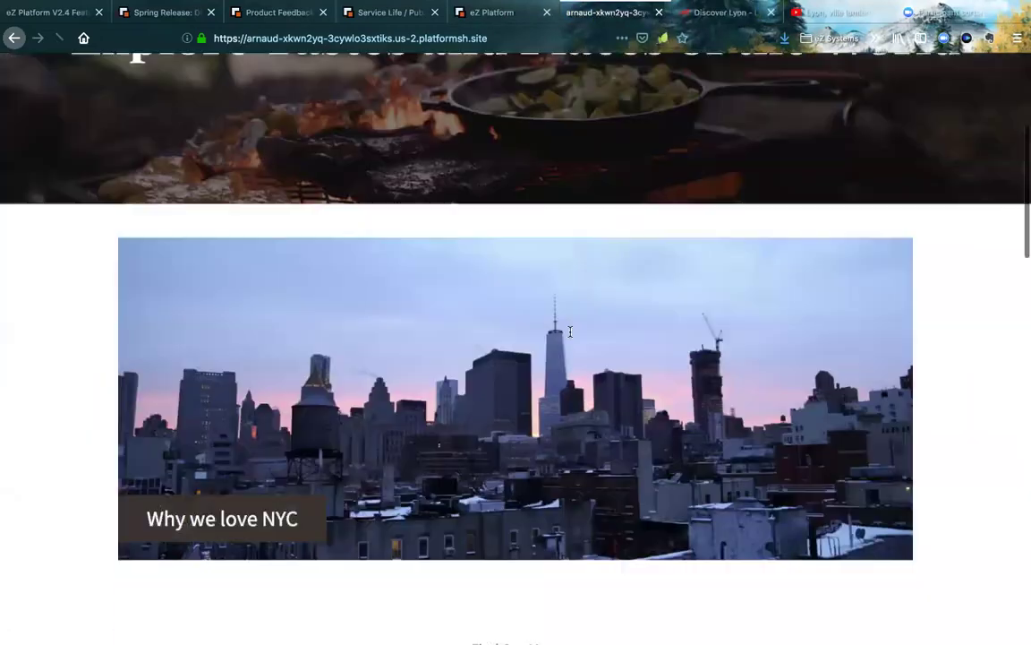
{"action": "scroll", "coordinate": [570, 333], "scroll_direction": "down", "scroll_amount": 4}
{"action": "scroll", "coordinate": [570, 333], "scroll_direction": "up", "scroll_amount": 7}
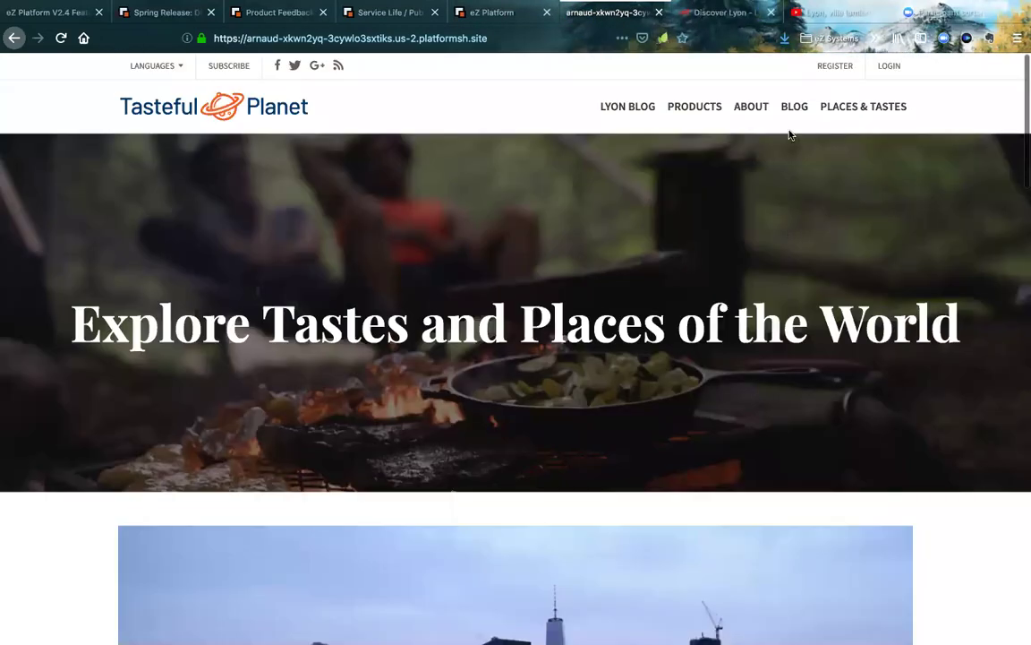
- Check the xxx tooltip on the English blog post, then go to Service Life
{"action": "left_click", "coordinate": [794, 108]}
{"action": "scroll", "coordinate": [564, 338], "scroll_direction": "down", "scroll_amount": 3}
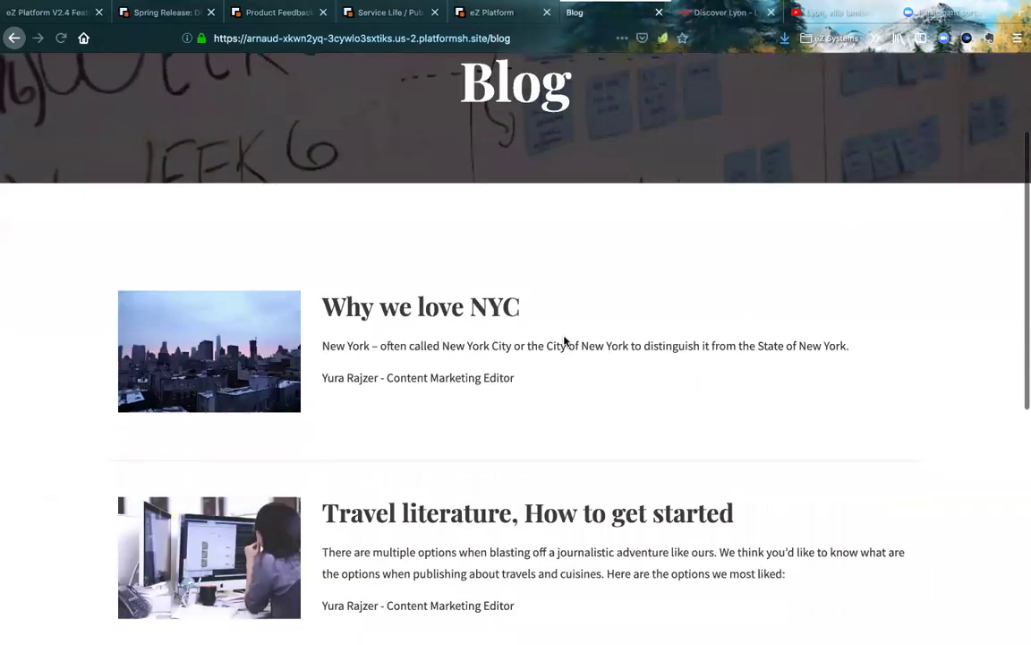
{"action": "scroll", "coordinate": [564, 340], "scroll_direction": "down", "scroll_amount": 3}
{"action": "left_click", "coordinate": [532, 482]}
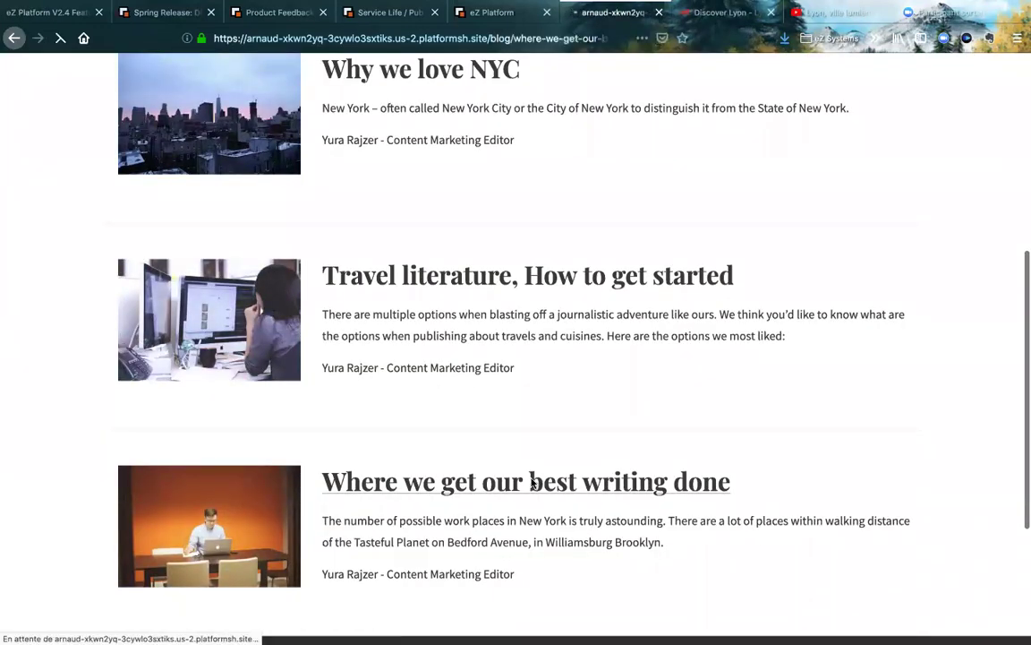
{"action": "scroll", "coordinate": [532, 482], "scroll_direction": "down", "scroll_amount": 8}
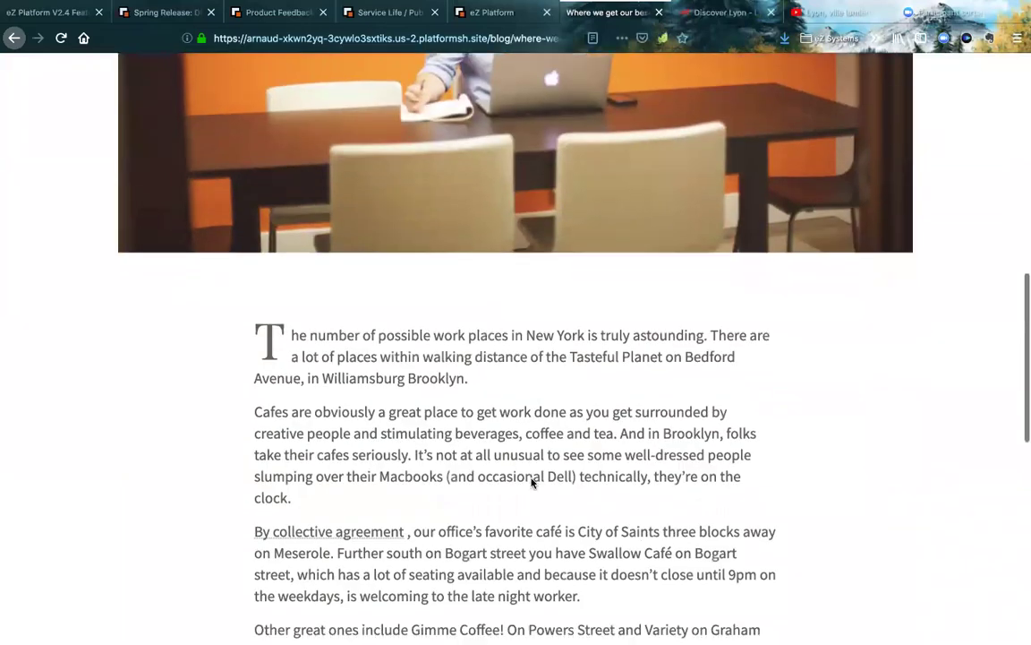
{"action": "scroll", "coordinate": [532, 482], "scroll_direction": "down", "scroll_amount": 6}
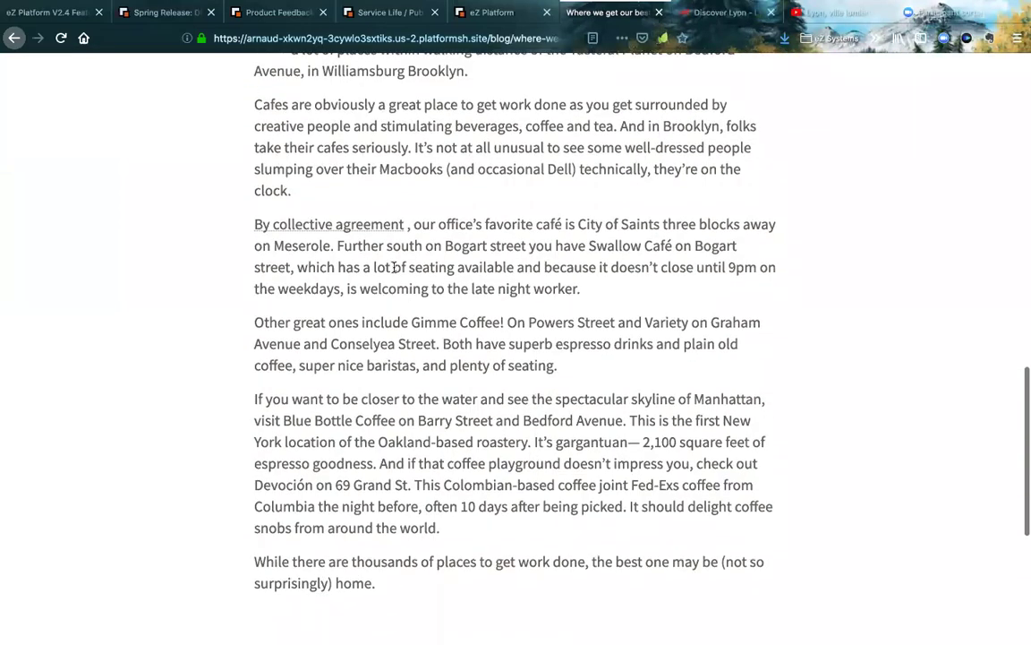
{"action": "mouse_move", "coordinate": [380, 225]}
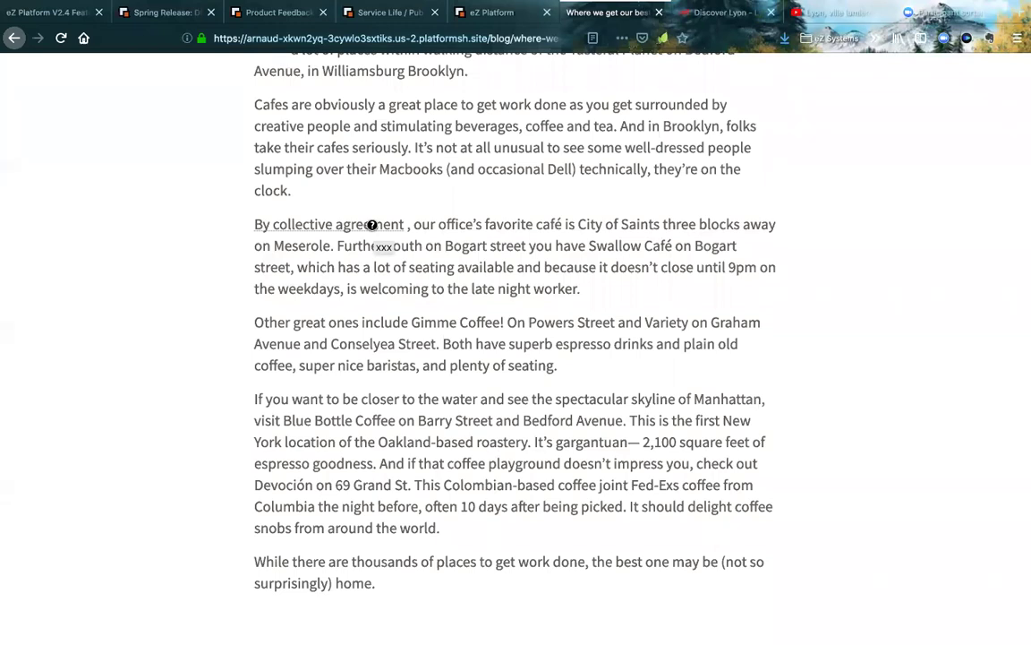
{"action": "left_click", "coordinate": [386, 12]}
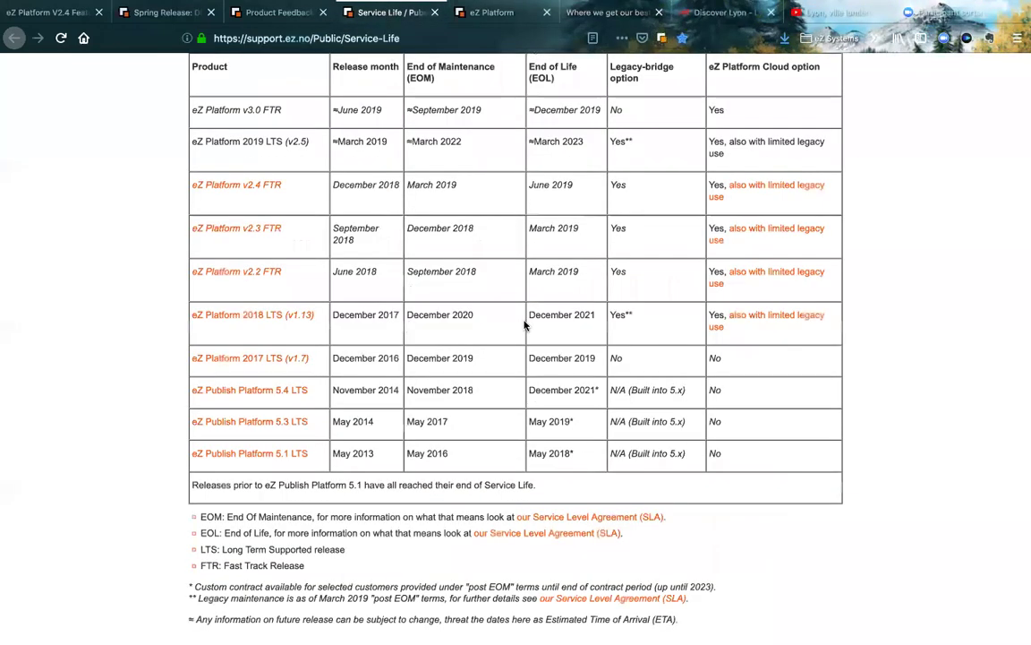
- Return to the eZ Platform admin showing the 'Where we get our best writing done' post
{"action": "left_click", "coordinate": [468, 17]}
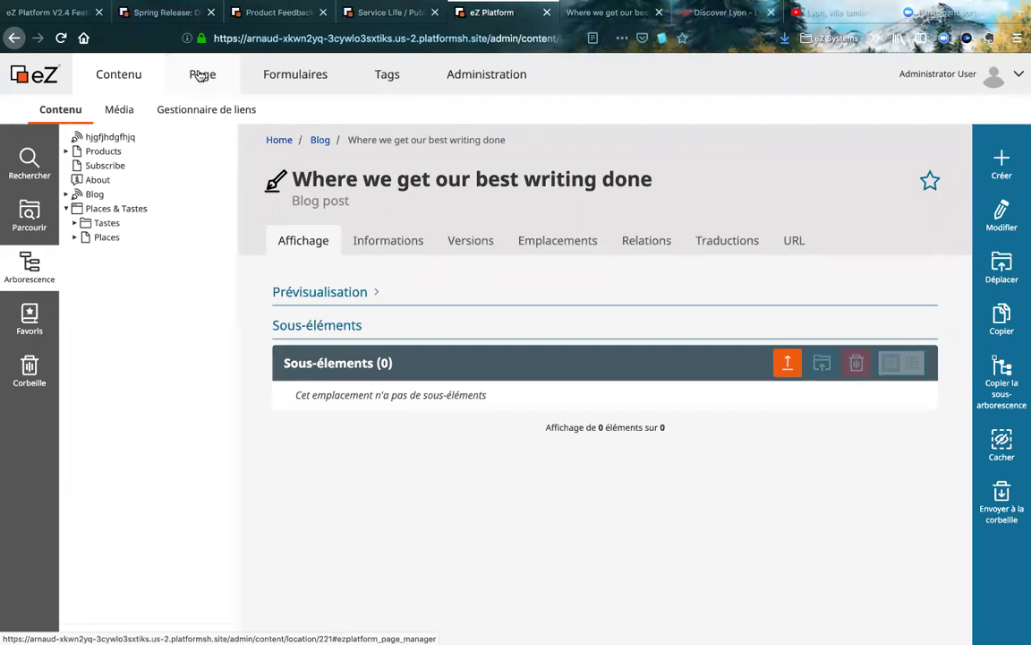
- From the Page preview, go to the Tasteful Planet homepage and start a new Home draft
{"action": "left_click", "coordinate": [202, 75]}
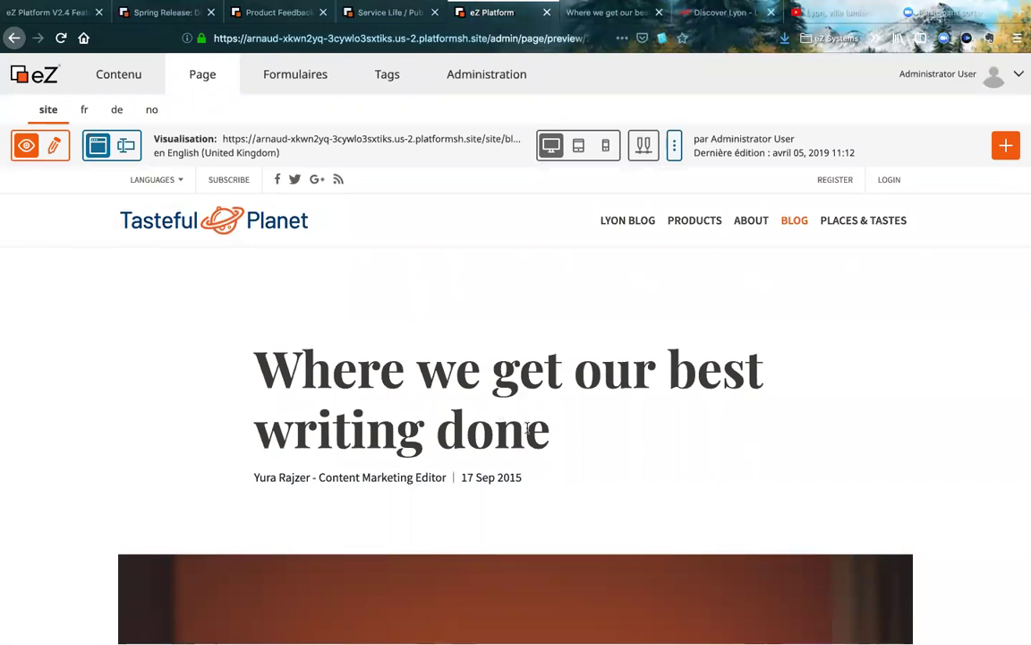
{"action": "scroll", "coordinate": [474, 384], "scroll_direction": "down", "scroll_amount": 8}
{"action": "scroll", "coordinate": [528, 433], "scroll_direction": "up", "scroll_amount": 8}
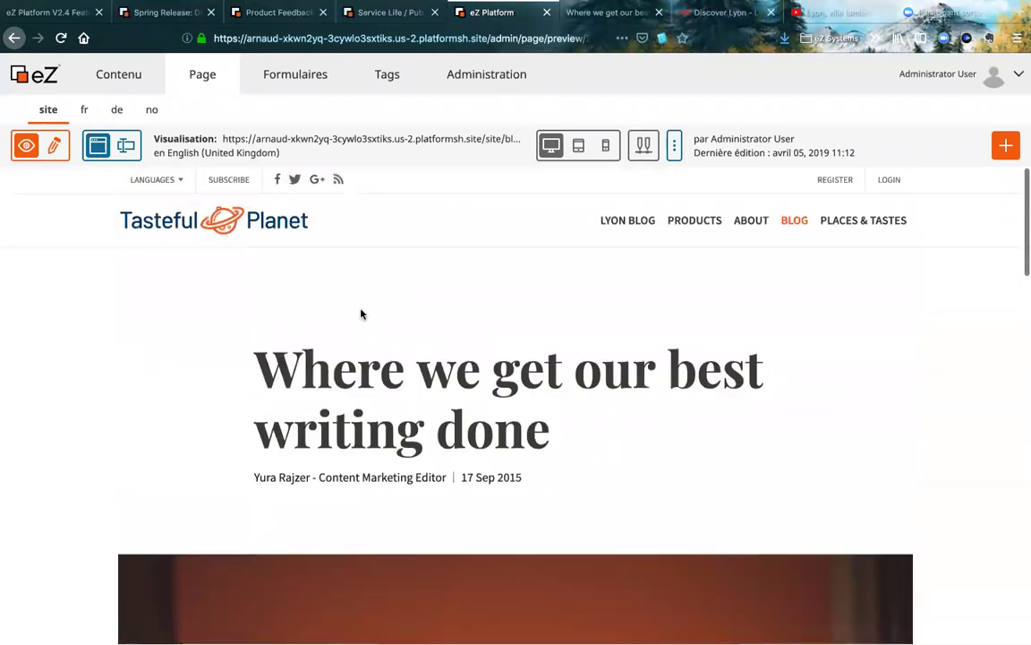
{"action": "left_click", "coordinate": [181, 226]}
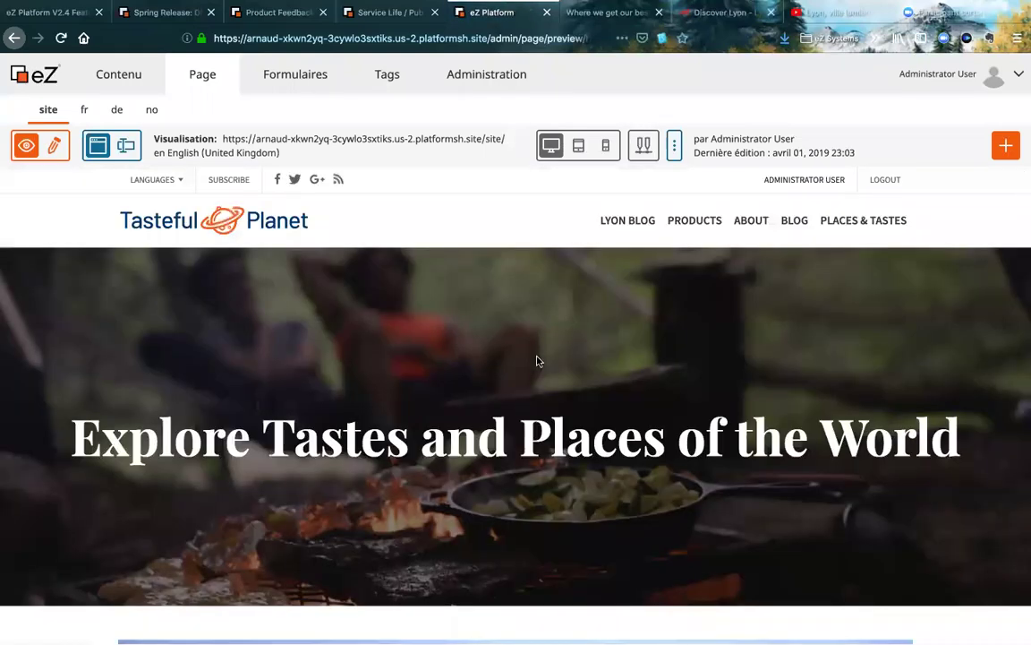
{"action": "scroll", "coordinate": [537, 361], "scroll_direction": "down", "scroll_amount": 3}
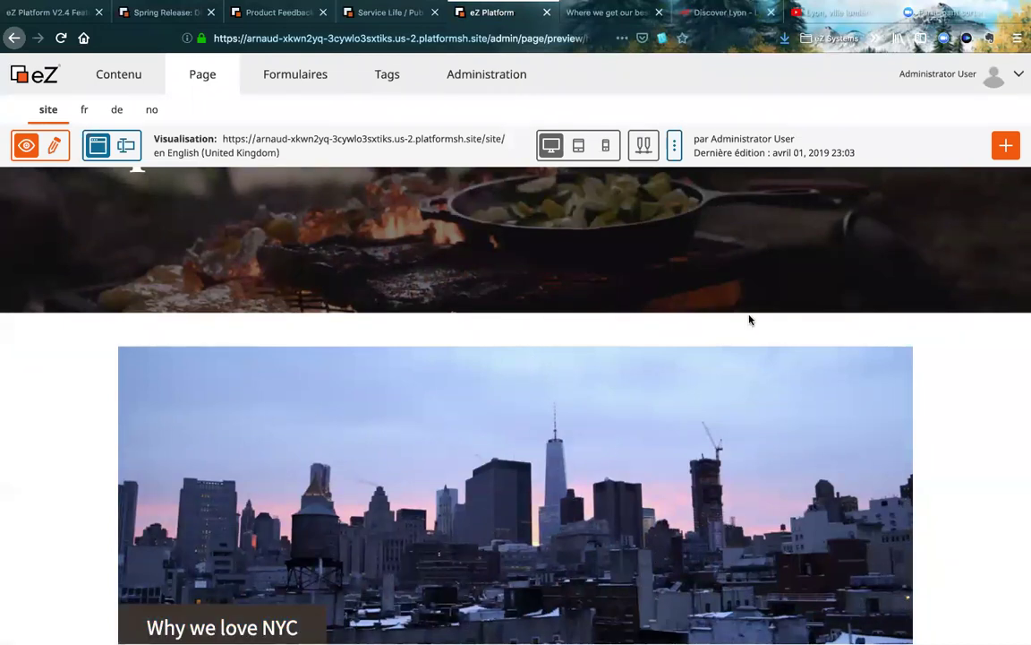
{"action": "scroll", "coordinate": [262, 255], "scroll_direction": "up", "scroll_amount": 3}
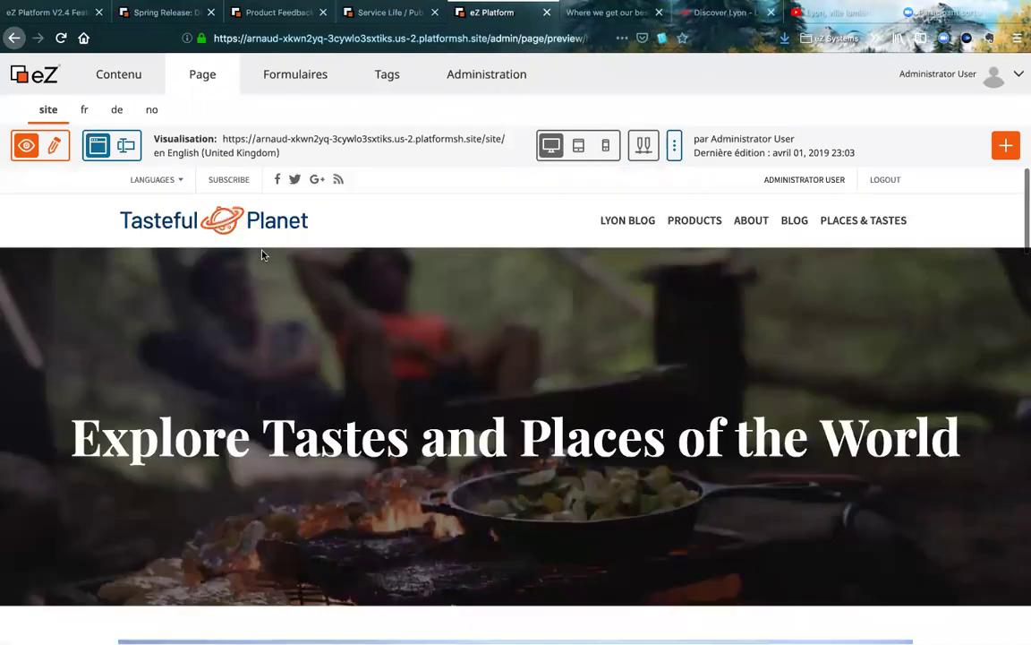
{"action": "left_click", "coordinate": [53, 145]}
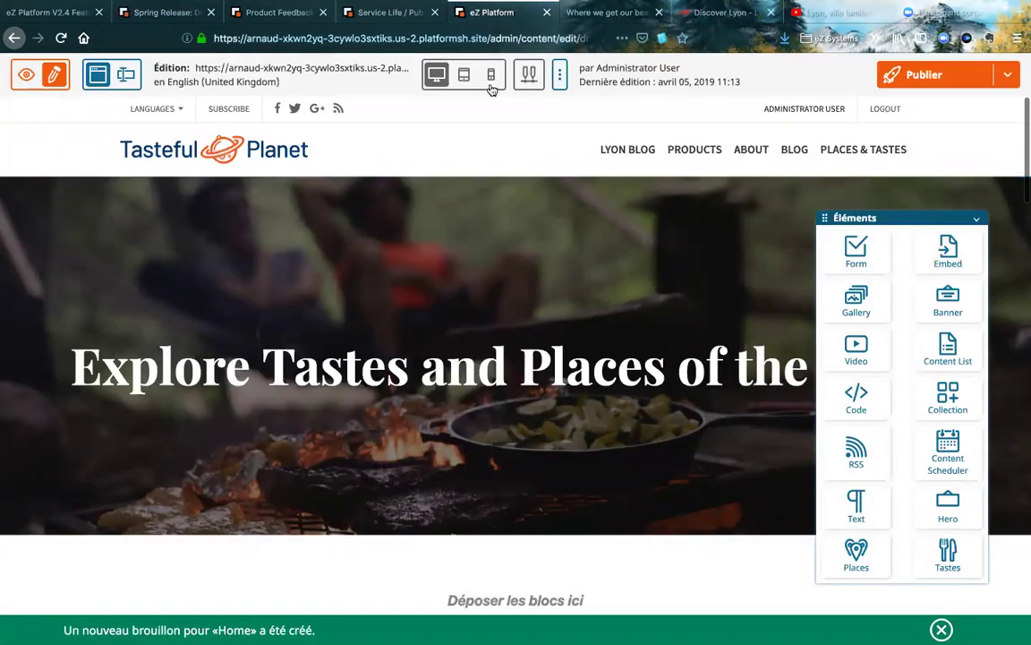
- Preview the Home page at tablet width and then at mobile width
{"action": "left_click", "coordinate": [464, 74]}
{"action": "left_click", "coordinate": [493, 75]}
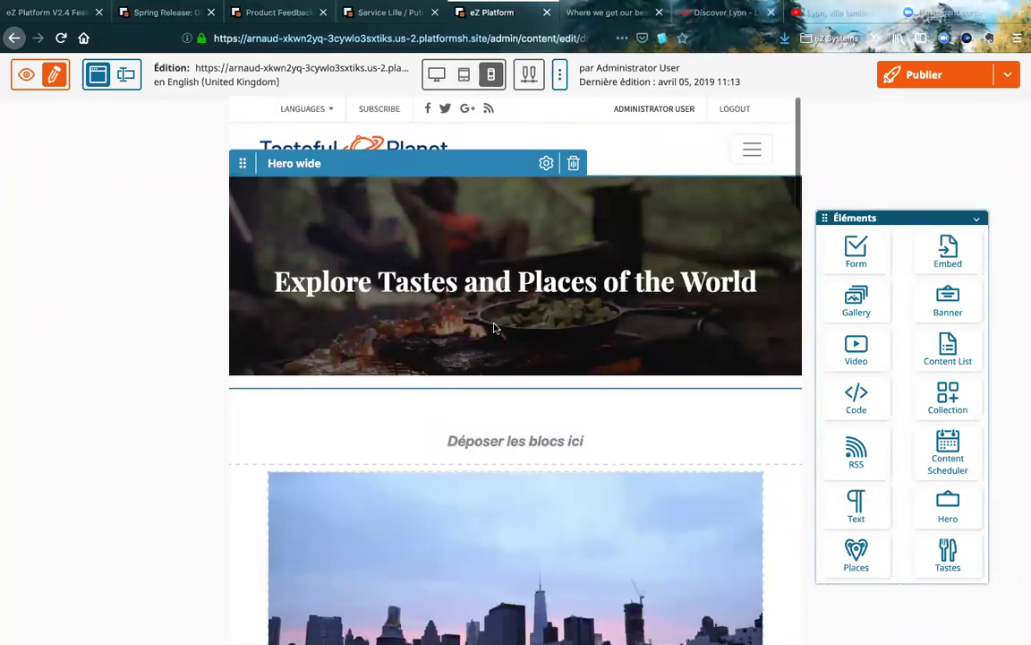
{"action": "scroll", "coordinate": [494, 329], "scroll_direction": "down", "scroll_amount": 2}
{"action": "right_click", "coordinate": [495, 328]}
{"action": "left_click", "coordinate": [510, 240]}
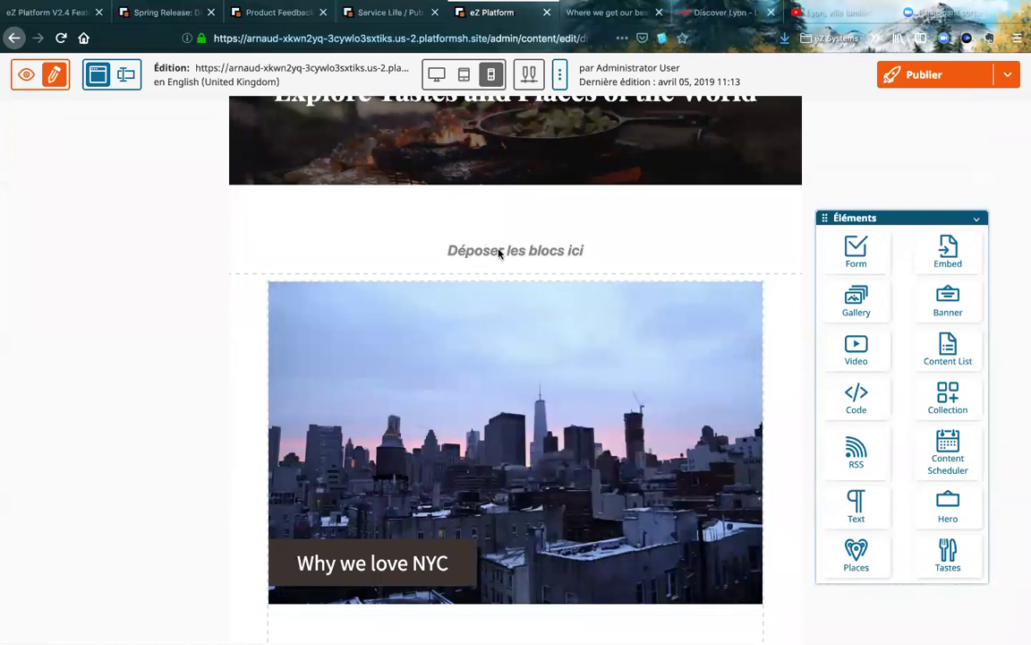
{"action": "scroll", "coordinate": [500, 253], "scroll_direction": "up", "scroll_amount": 2}
{"action": "scroll", "coordinate": [499, 253], "scroll_direction": "down", "scroll_amount": 5}
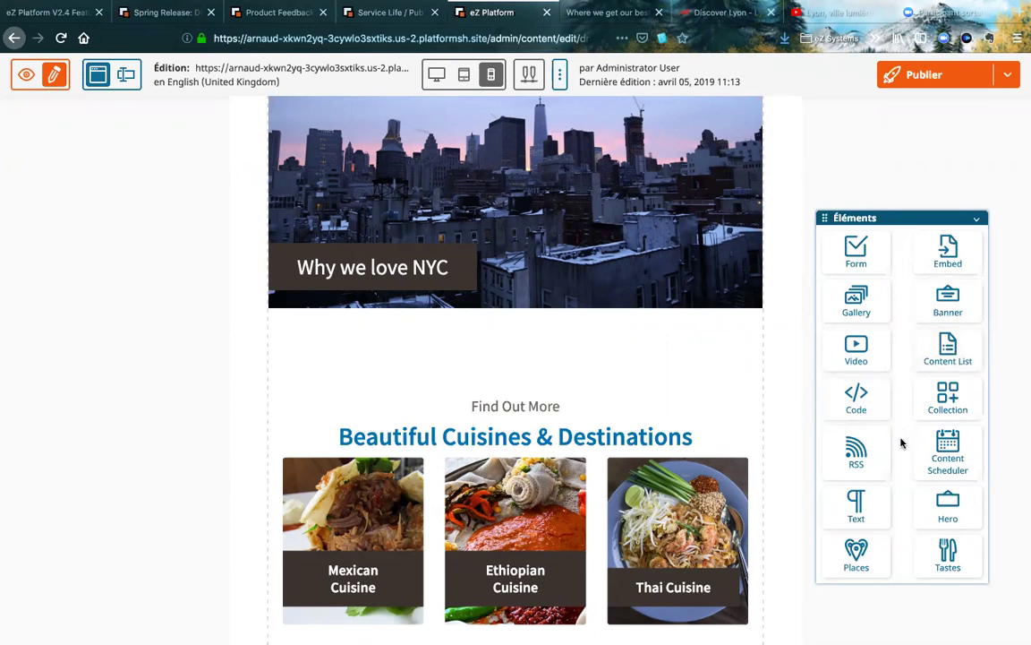
- Add a Text block after the cuisines section and enter sample text 'jhkfghshdf' in its settings
{"action": "left_click_drag", "start_coordinate": [859, 508], "coordinate": [506, 364]}
{"action": "scroll", "coordinate": [506, 363], "scroll_direction": "down", "scroll_amount": 7}
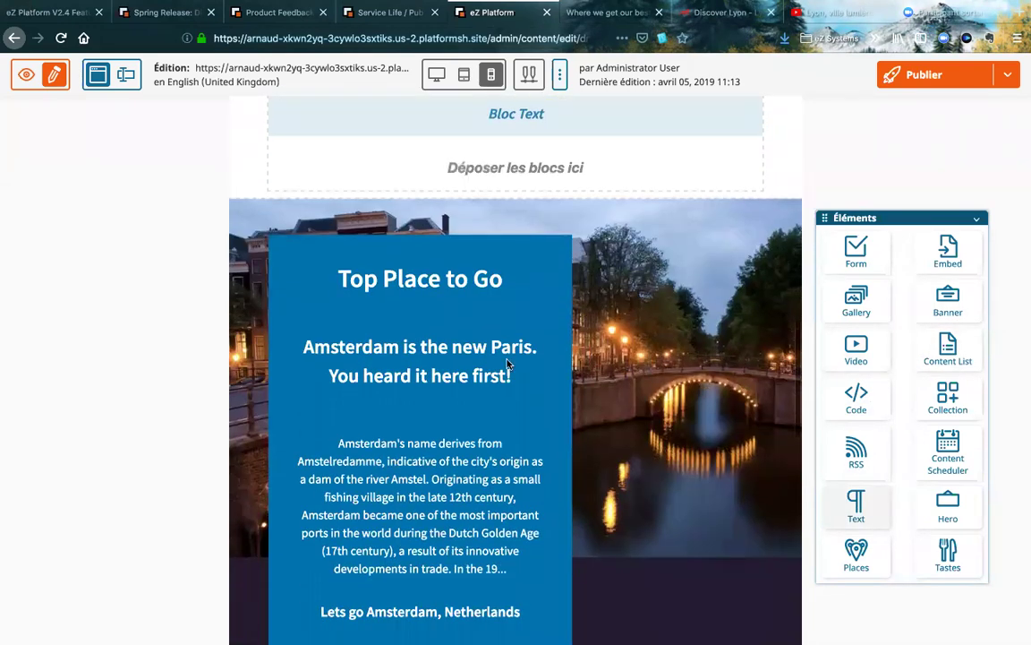
{"action": "scroll", "coordinate": [577, 173], "scroll_direction": "up", "scroll_amount": 3}
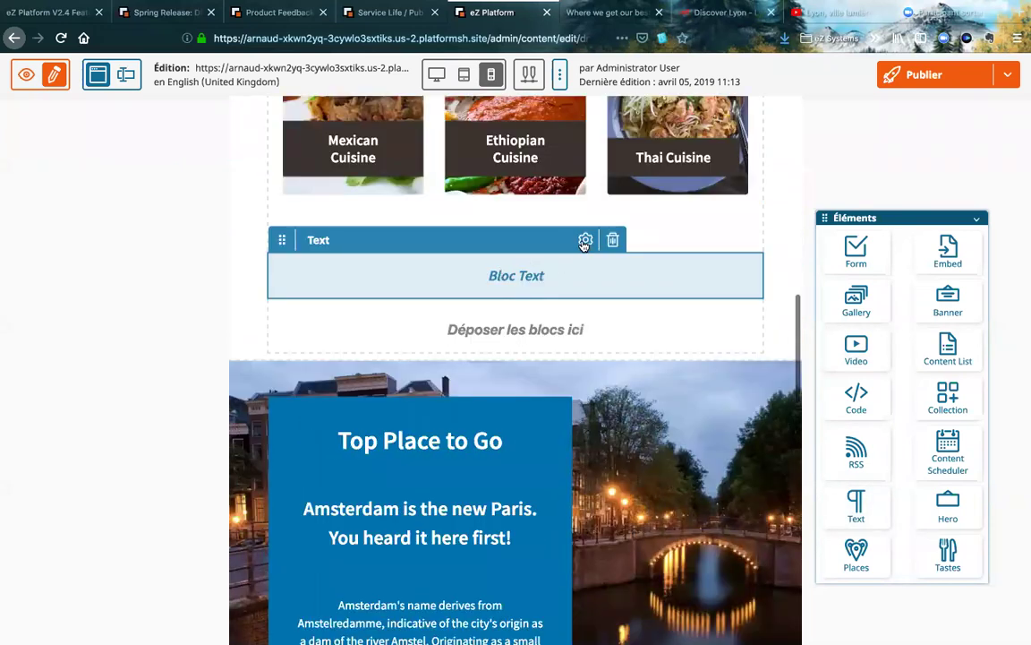
{"action": "left_click", "coordinate": [585, 240]}
{"action": "left_click", "coordinate": [342, 289]}
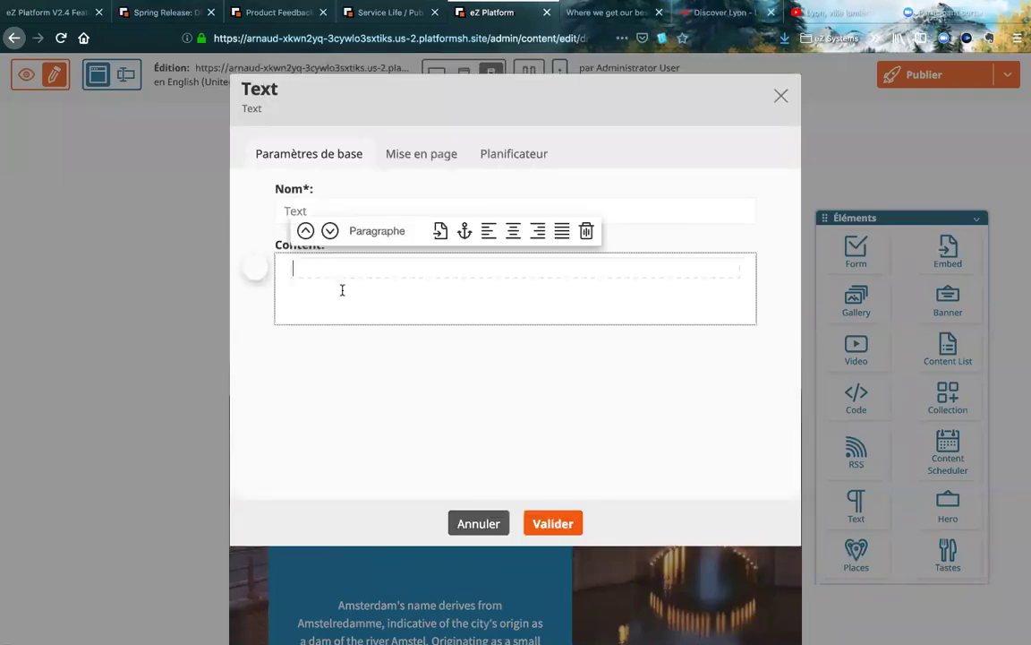
{"action": "type", "text": "jhkfghshdfj"}
{"action": "key", "text": "ctrl+a"}
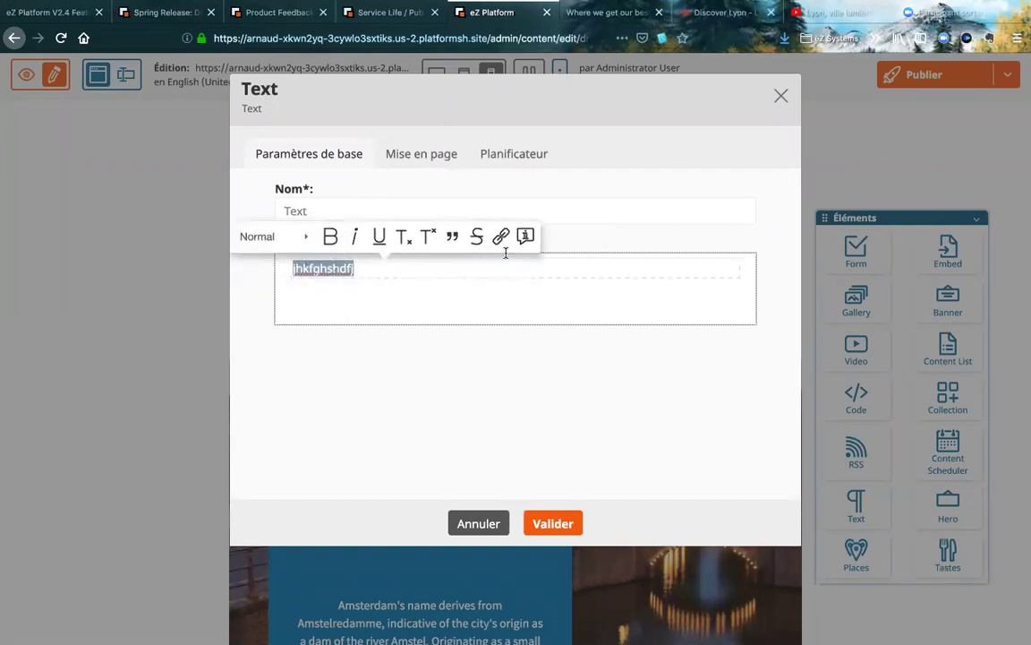
{"action": "left_click", "coordinate": [485, 272]}
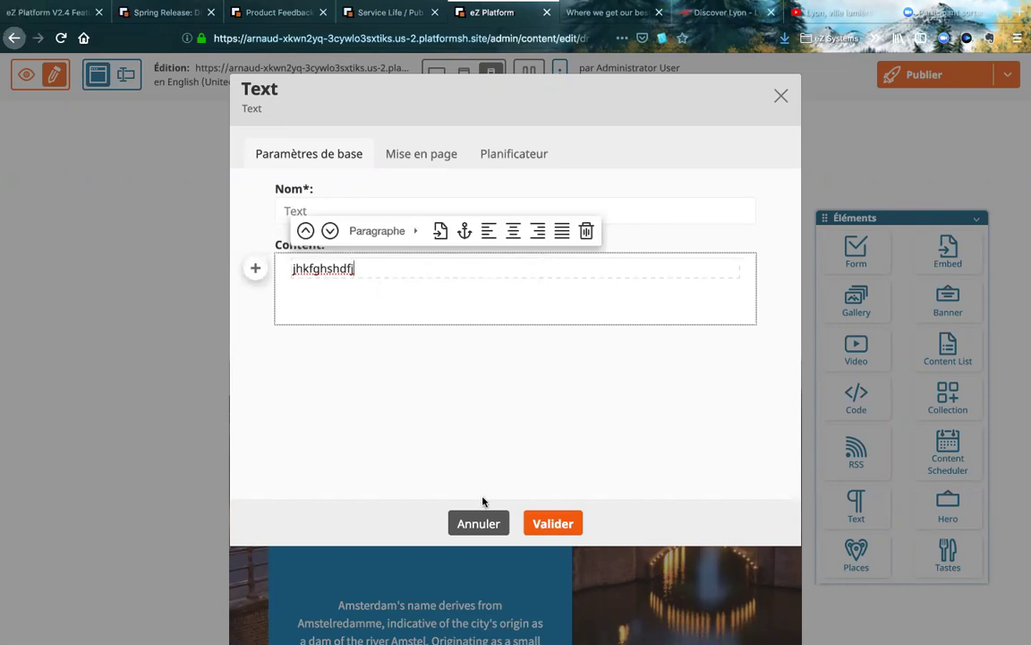
- Cancel the Text block settings, remove the block, and bring up the discard options
{"action": "left_click", "coordinate": [478, 523]}
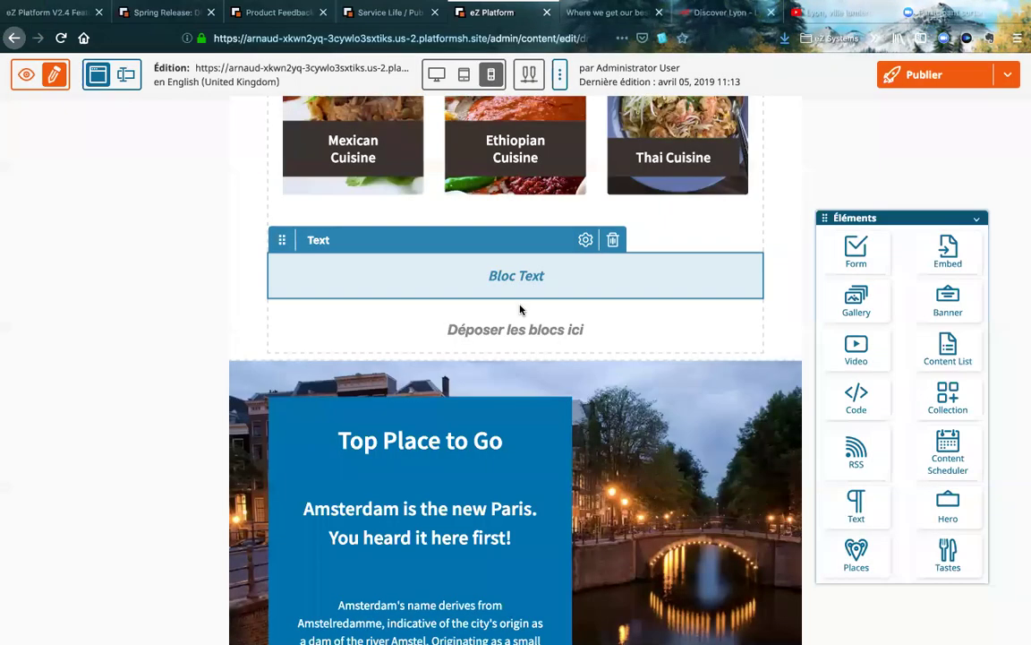
{"action": "left_click", "coordinate": [613, 239]}
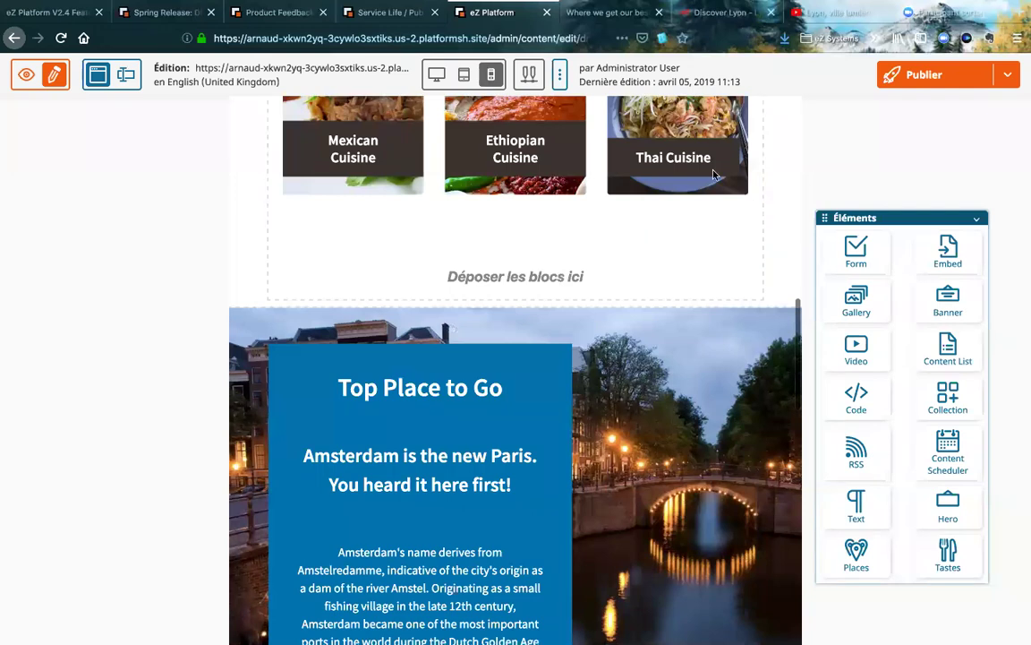
{"action": "left_click", "coordinate": [1009, 76]}
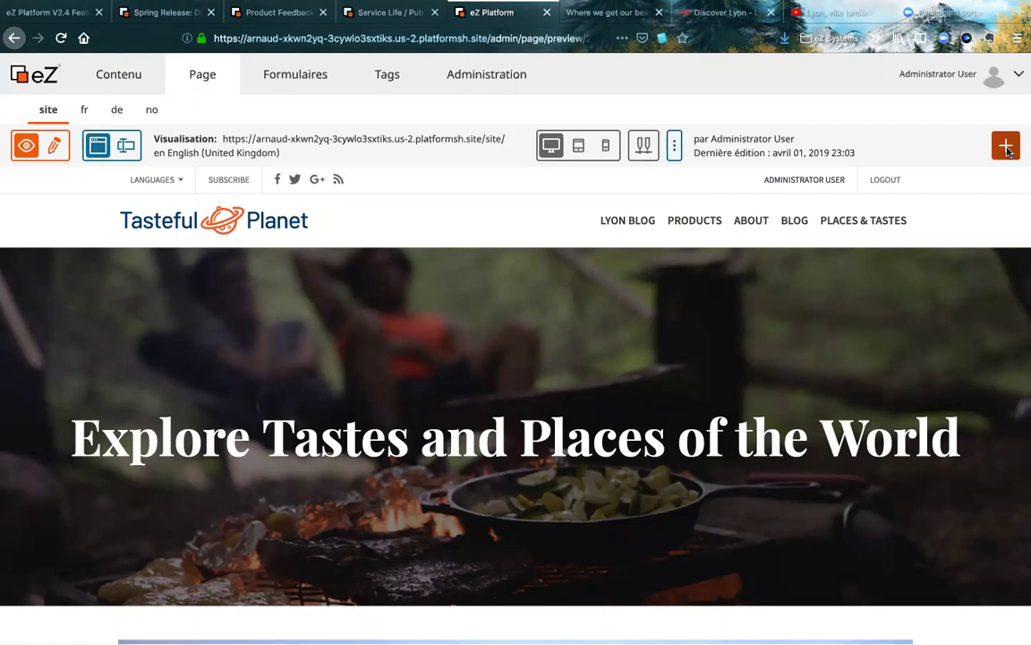
- Start new content and choose Landing page as the content type
{"action": "left_click", "coordinate": [1006, 146]}
{"action": "scroll", "coordinate": [909, 368], "scroll_direction": "down", "scroll_amount": 3}
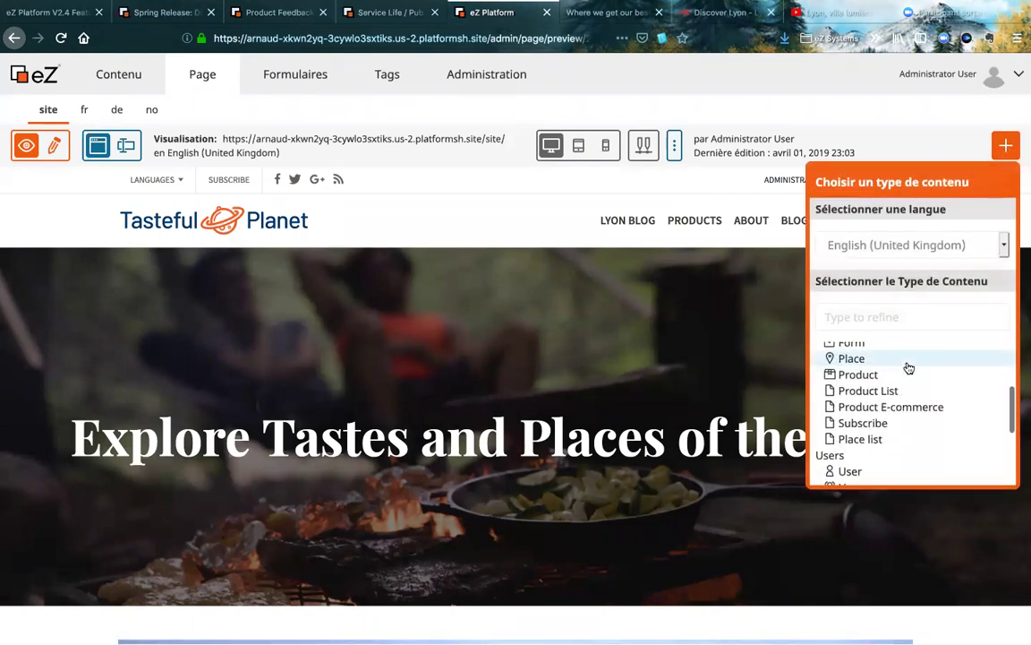
{"action": "scroll", "coordinate": [908, 368], "scroll_direction": "down", "scroll_amount": 3}
{"action": "scroll", "coordinate": [909, 368], "scroll_direction": "down", "scroll_amount": 1}
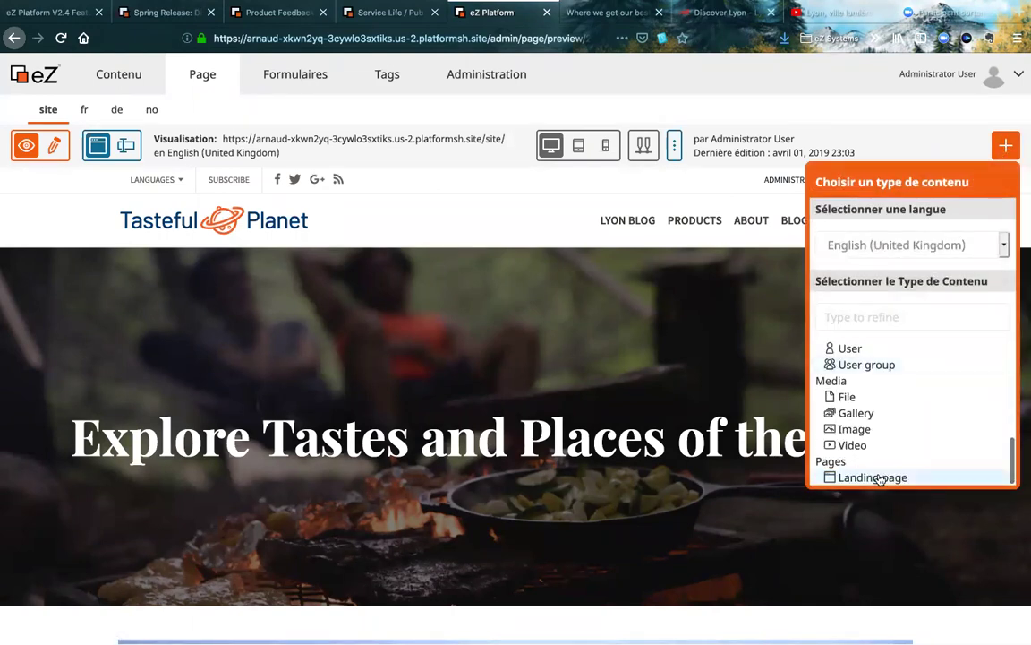
{"action": "left_click", "coordinate": [879, 477]}
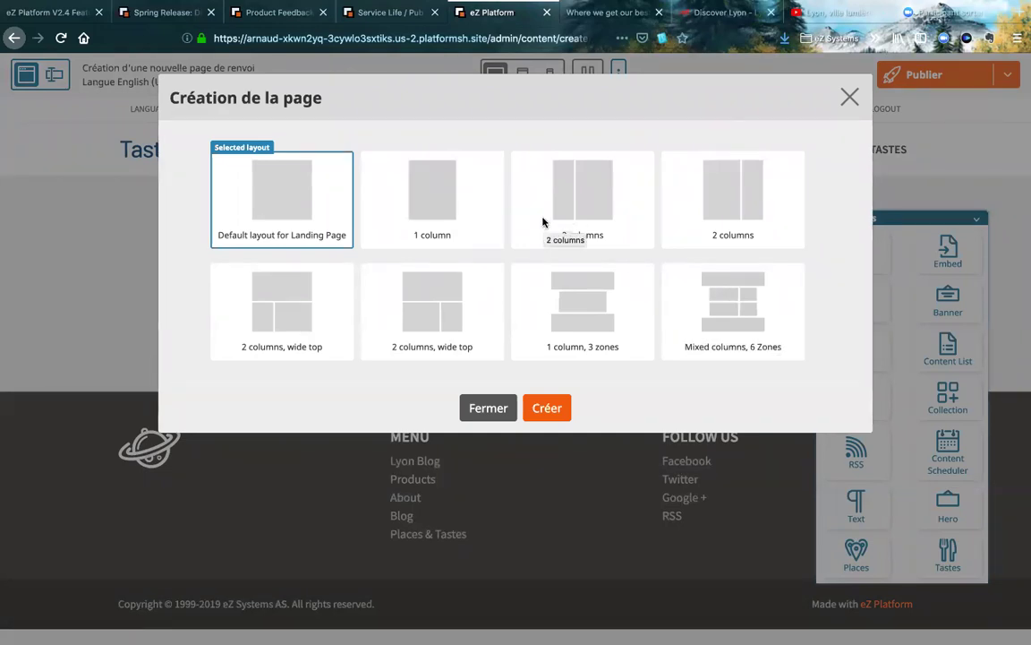
- Create the page with the right-2-columns layout and add a Banner block in the left column, starting its image selection
{"action": "left_click", "coordinate": [739, 195]}
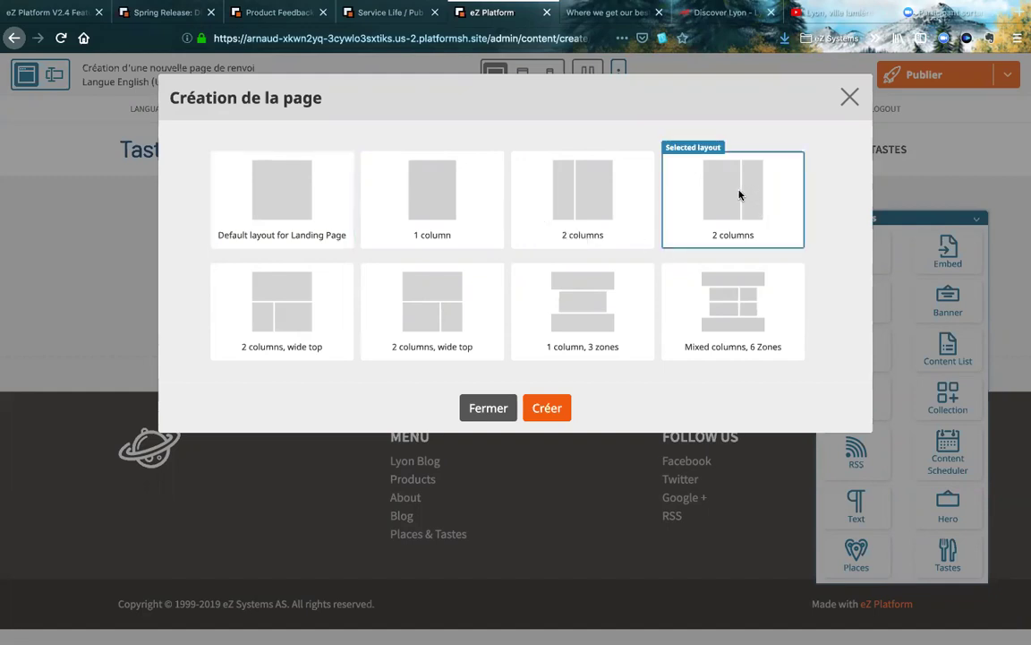
{"action": "left_click", "coordinate": [544, 407]}
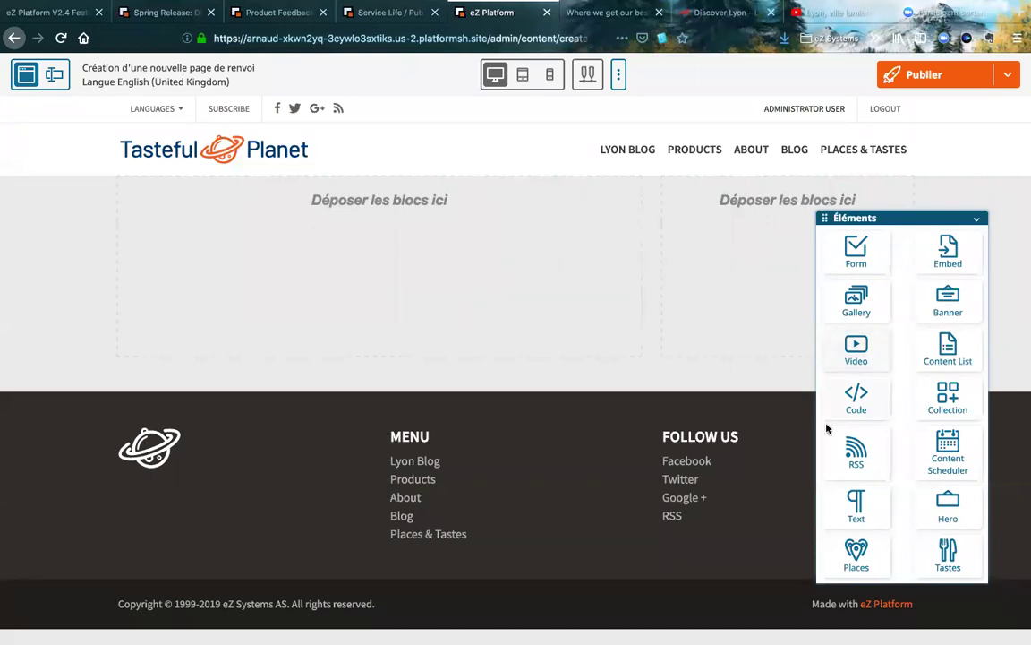
{"action": "left_click_drag", "start_coordinate": [948, 301], "coordinate": [442, 213]}
{"action": "left_click", "coordinate": [435, 164]}
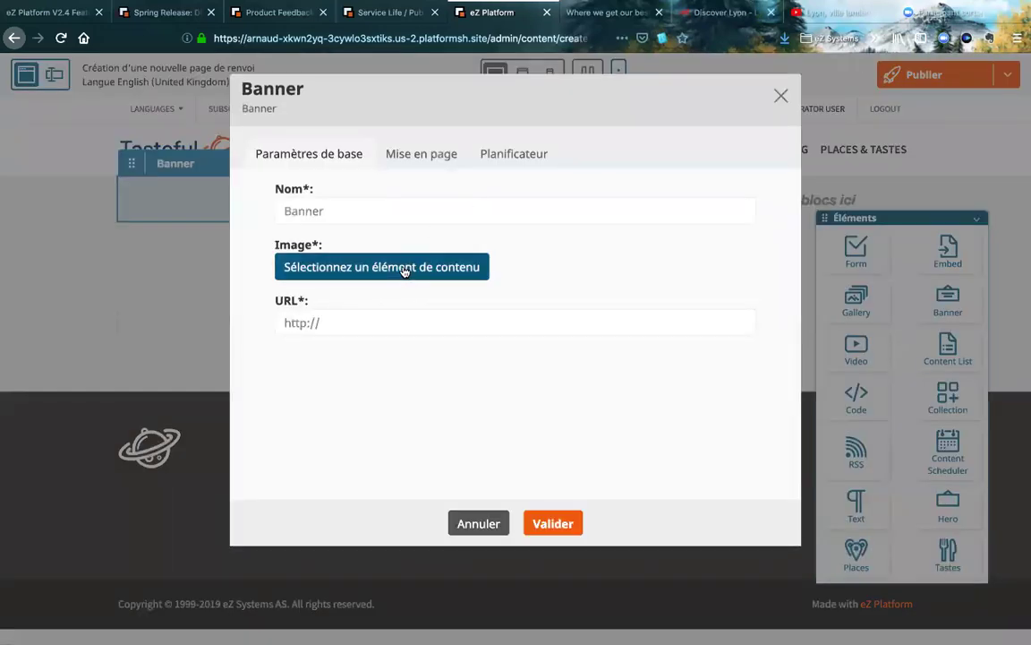
{"action": "left_click", "coordinate": [394, 267]}
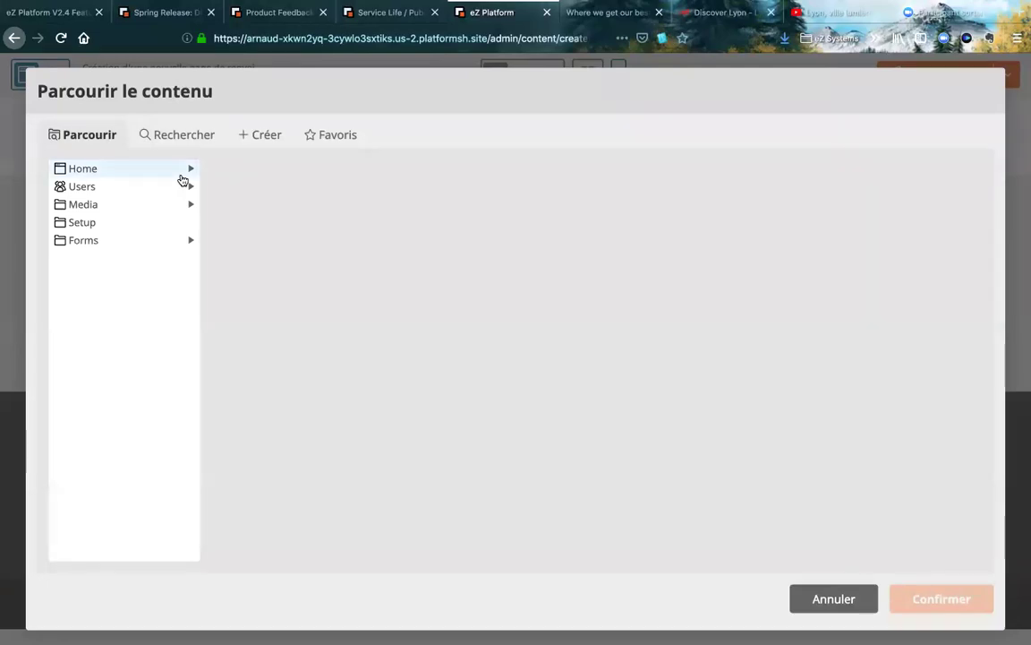
- Start a new Image content item located in Media > Images
{"action": "left_click", "coordinate": [164, 209]}
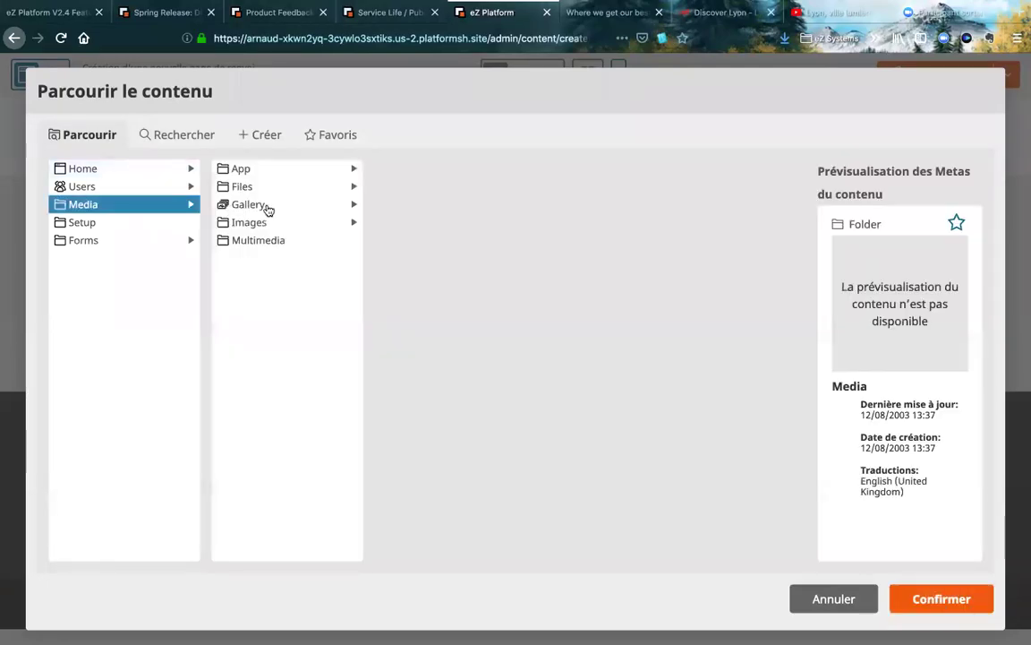
{"action": "left_click", "coordinate": [271, 222]}
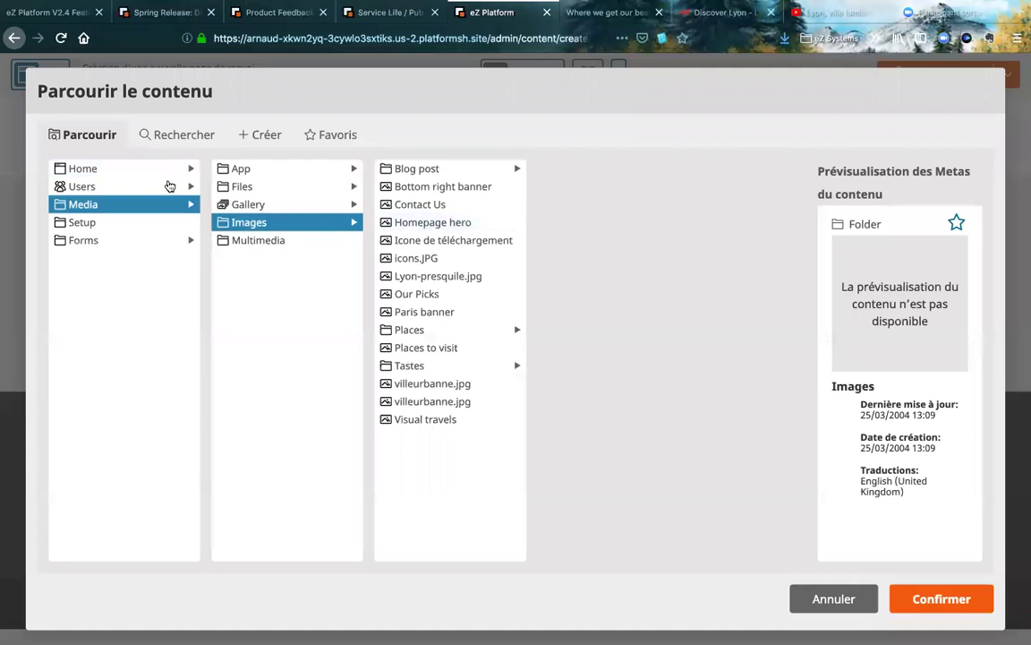
{"action": "left_click", "coordinate": [131, 168]}
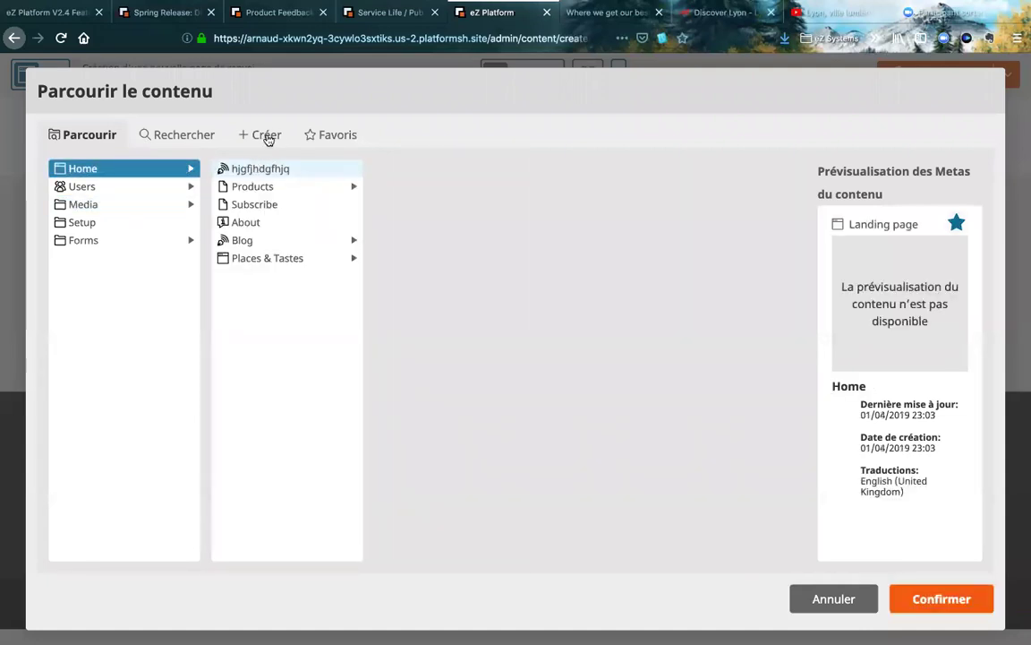
{"action": "left_click", "coordinate": [266, 135]}
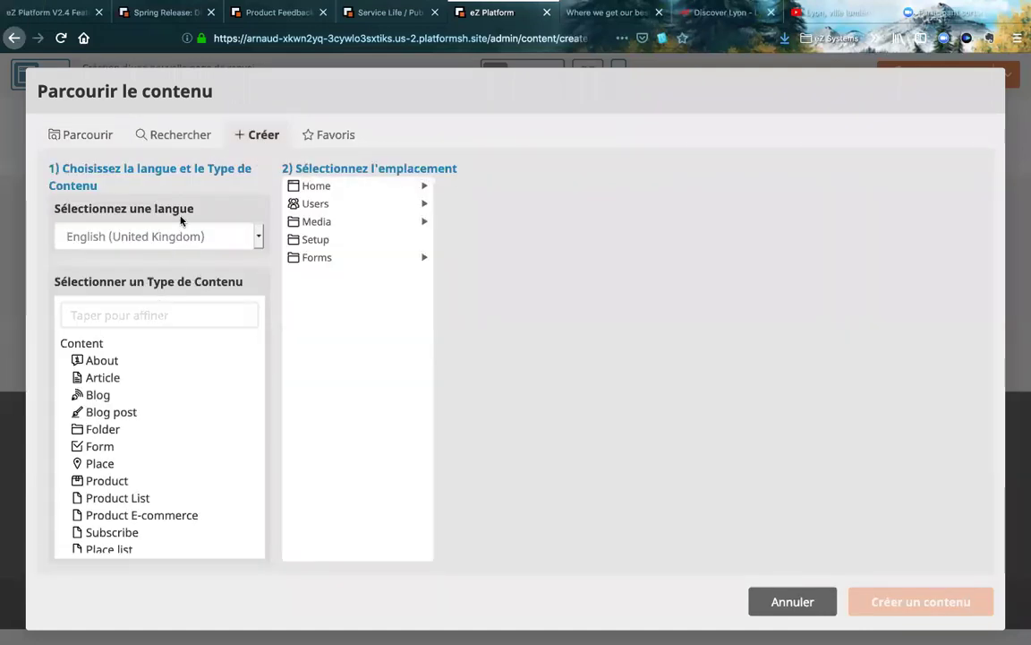
{"action": "scroll", "coordinate": [163, 341], "scroll_direction": "down", "scroll_amount": 3}
{"action": "scroll", "coordinate": [162, 341], "scroll_direction": "down", "scroll_amount": 2}
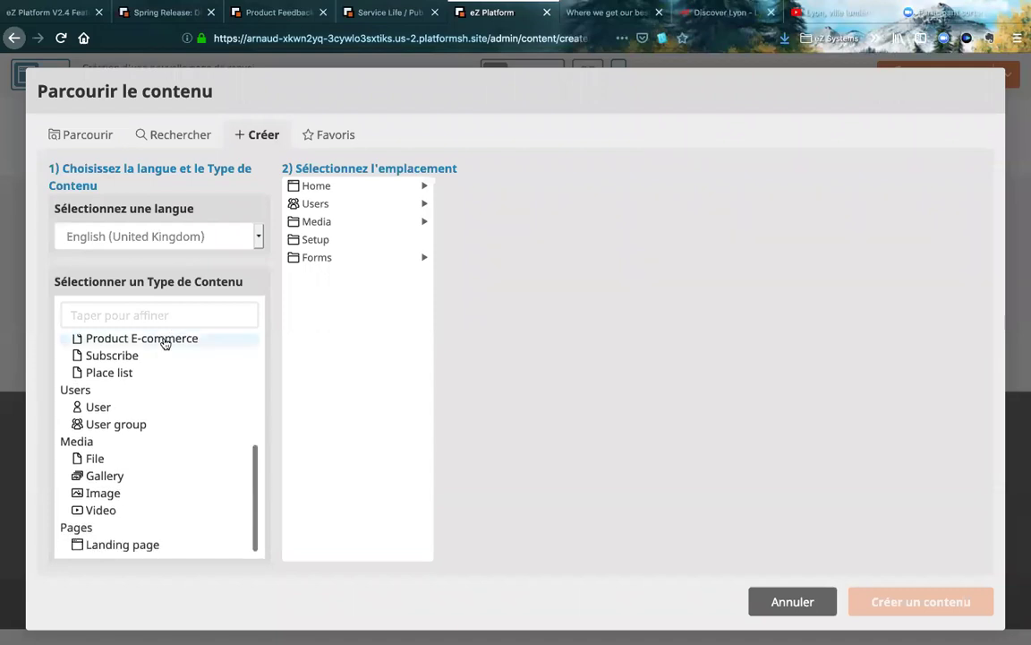
{"action": "left_click", "coordinate": [118, 495]}
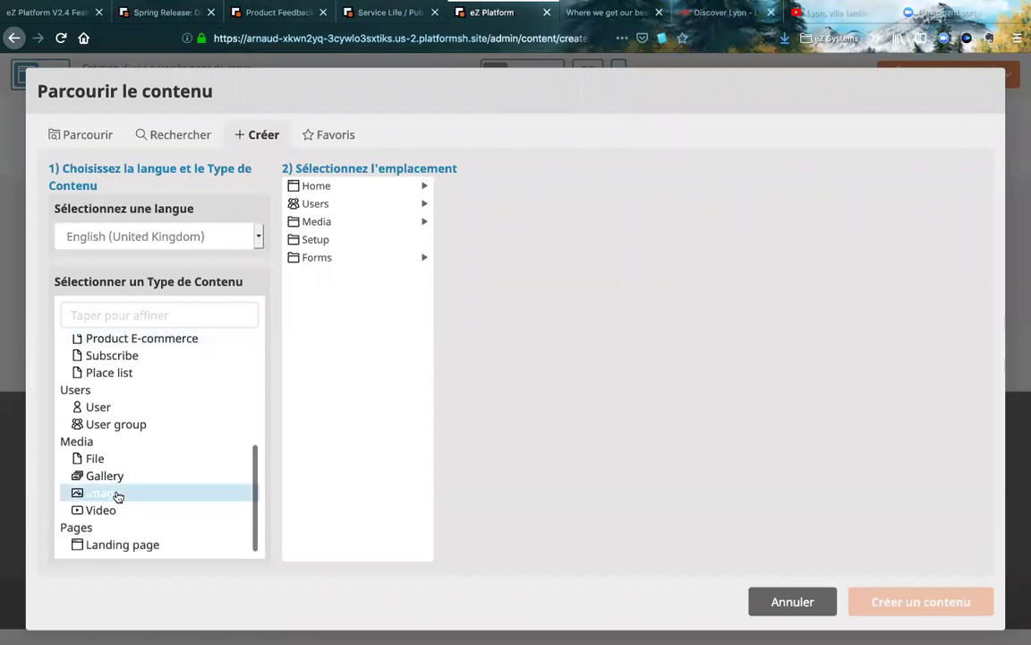
{"action": "left_click", "coordinate": [362, 226]}
{"action": "left_click", "coordinate": [515, 243]}
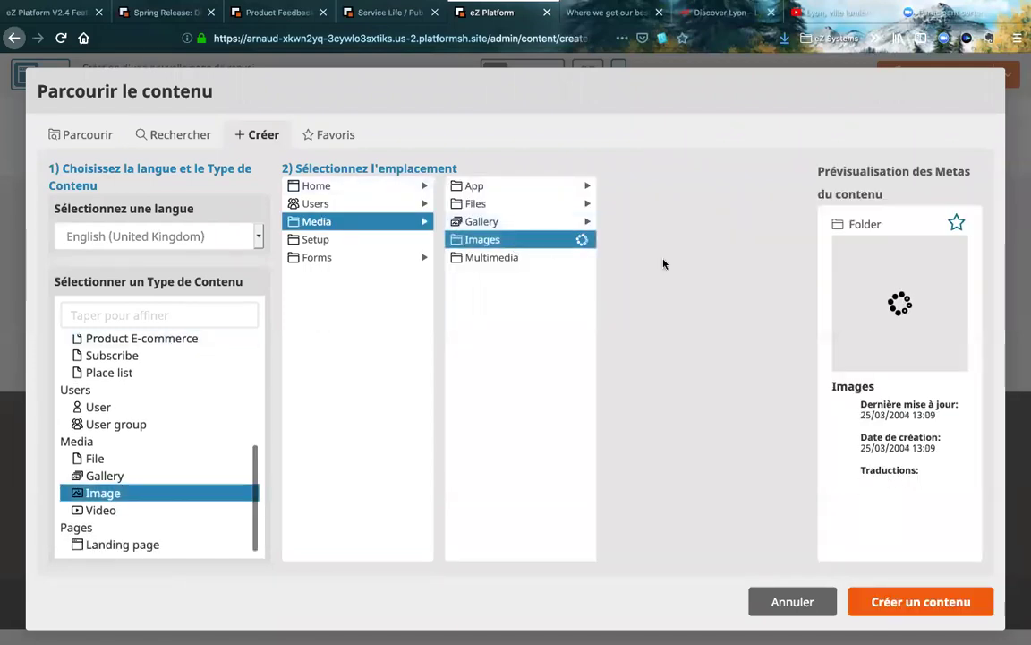
{"action": "left_click", "coordinate": [915, 602]}
- Name the image Lyon, upload lyon.jpg and publish it
{"action": "left_click", "coordinate": [254, 236]}
{"action": "type", "text": "Lyon"}
{"action": "left_click", "coordinate": [238, 261]}
{"action": "left_click", "coordinate": [481, 465]}
{"action": "left_click", "coordinate": [394, 190]}
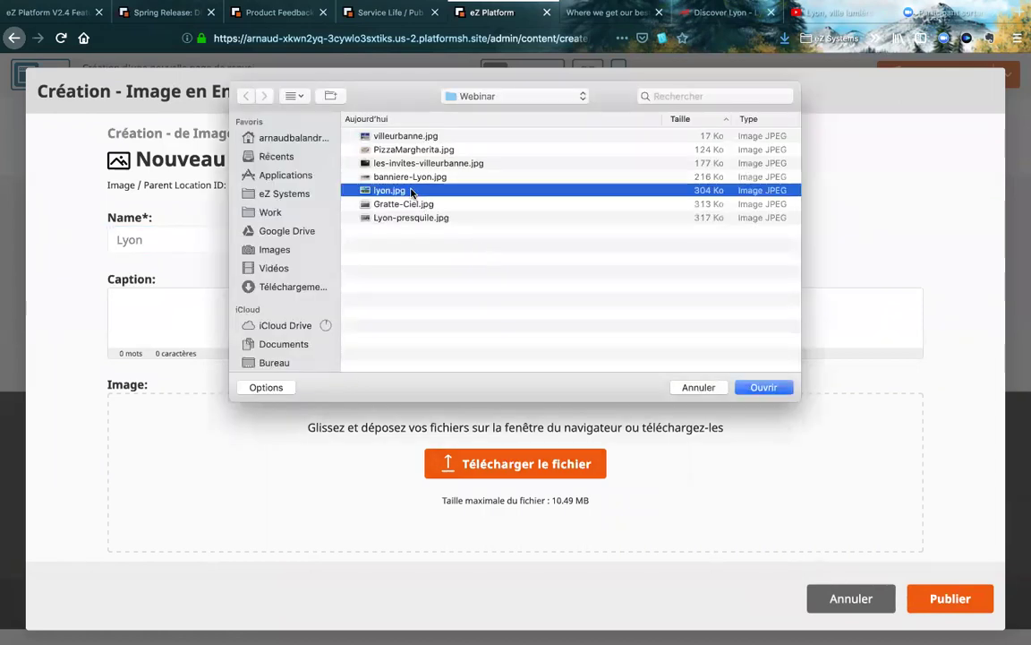
{"action": "left_click", "coordinate": [761, 387]}
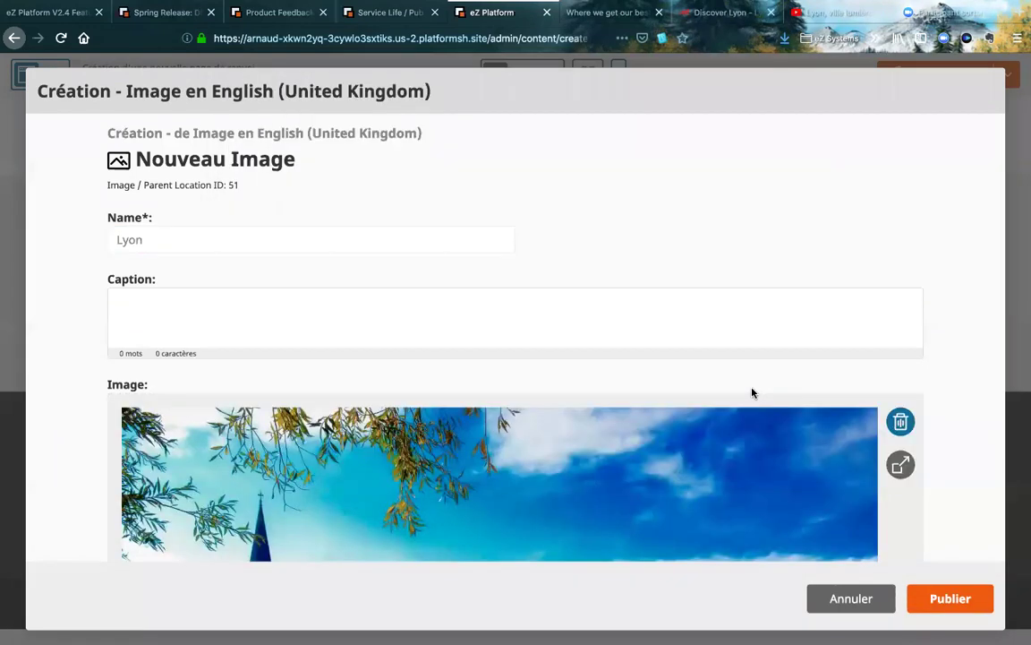
{"action": "left_click", "coordinate": [947, 598]}
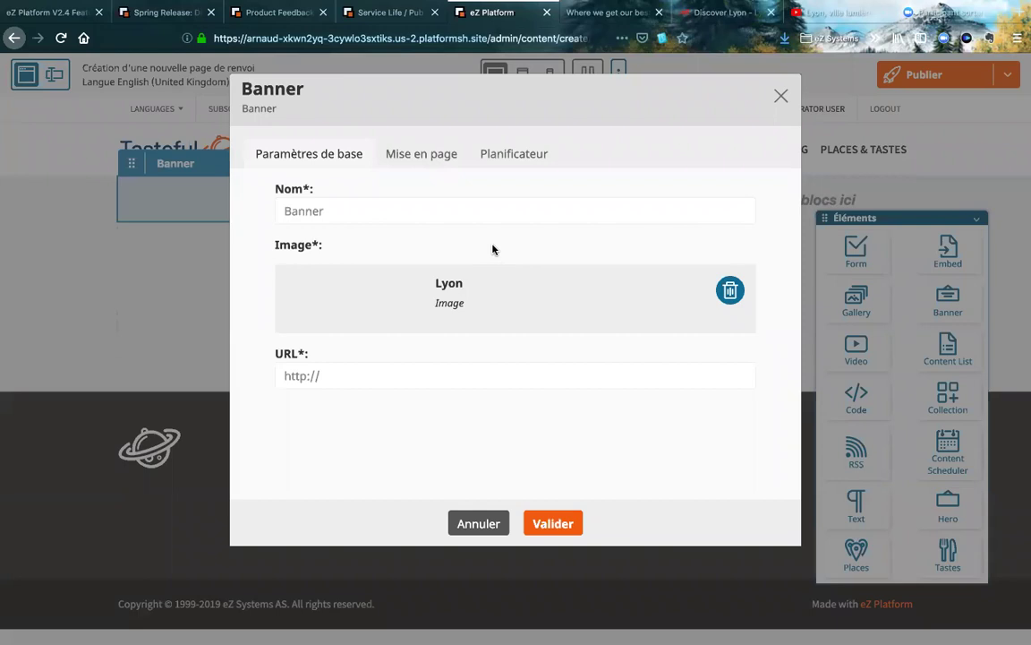
{"action": "left_click", "coordinate": [451, 375]}
{"action": "type", "text": "www"}
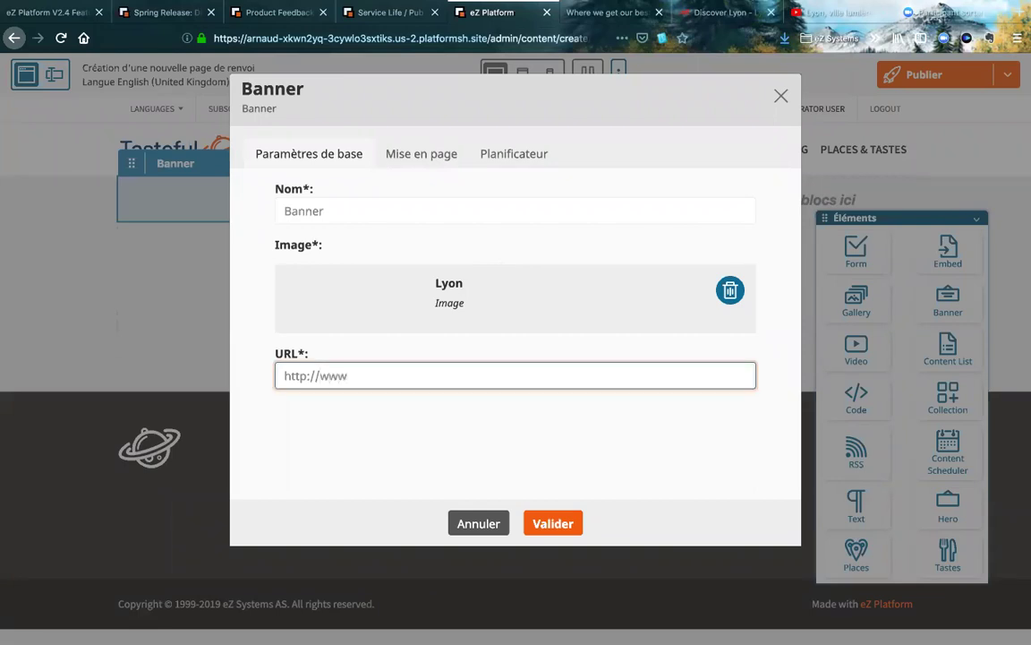
{"action": "type", "text": ".lyon.fr"}
{"action": "left_click", "coordinate": [554, 523]}
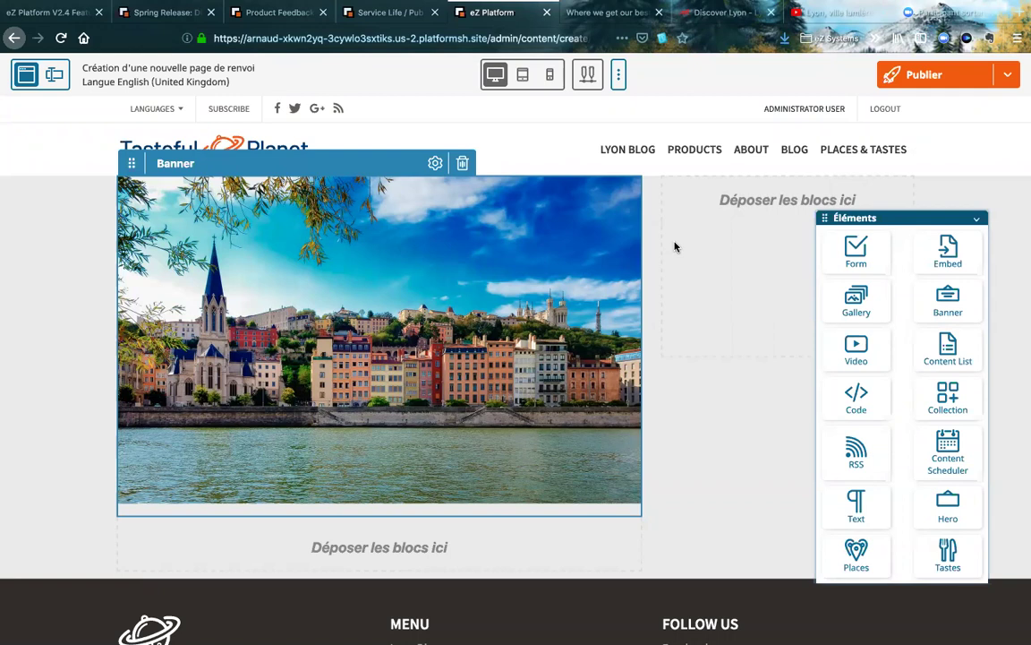
- In the Banner block's layout settings, try Default block layout, then set the display back to Banner
{"action": "left_click", "coordinate": [435, 163]}
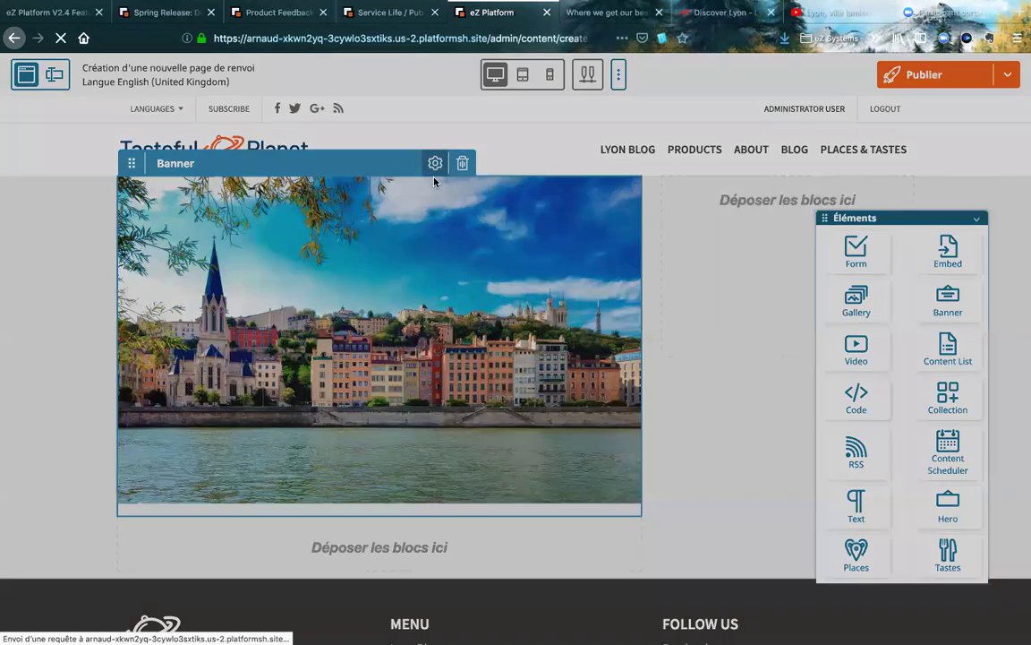
{"action": "left_click", "coordinate": [432, 154]}
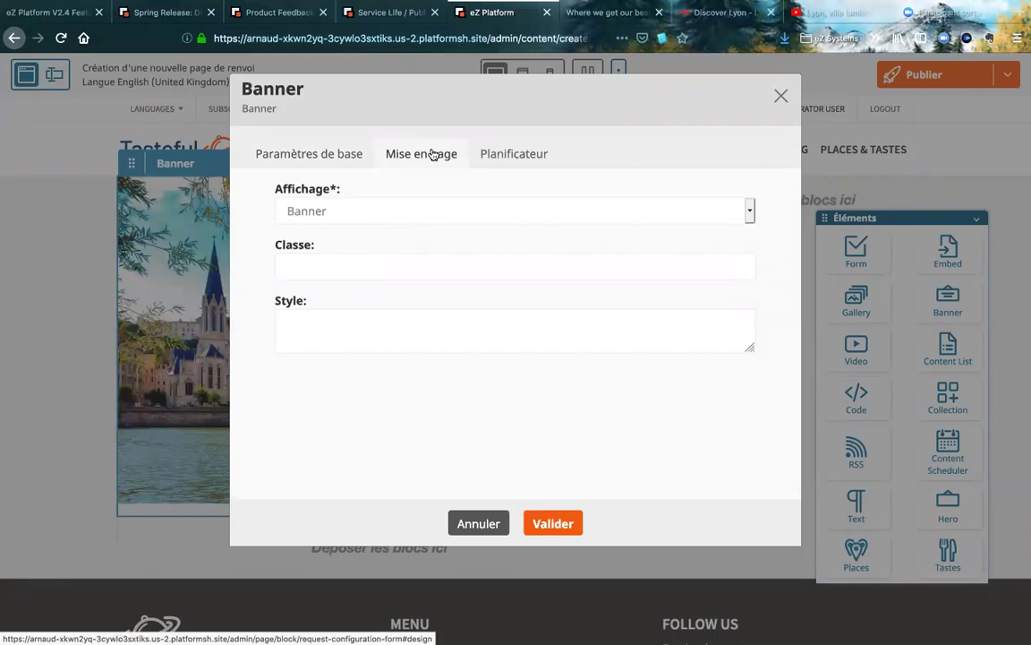
{"action": "left_click", "coordinate": [378, 212]}
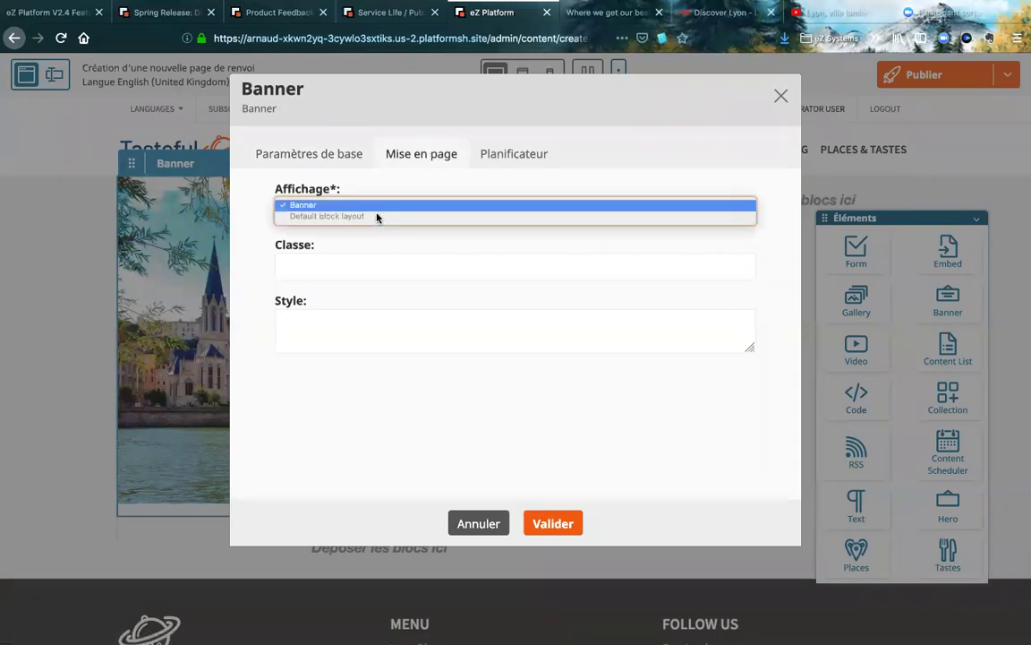
{"action": "left_click", "coordinate": [376, 208]}
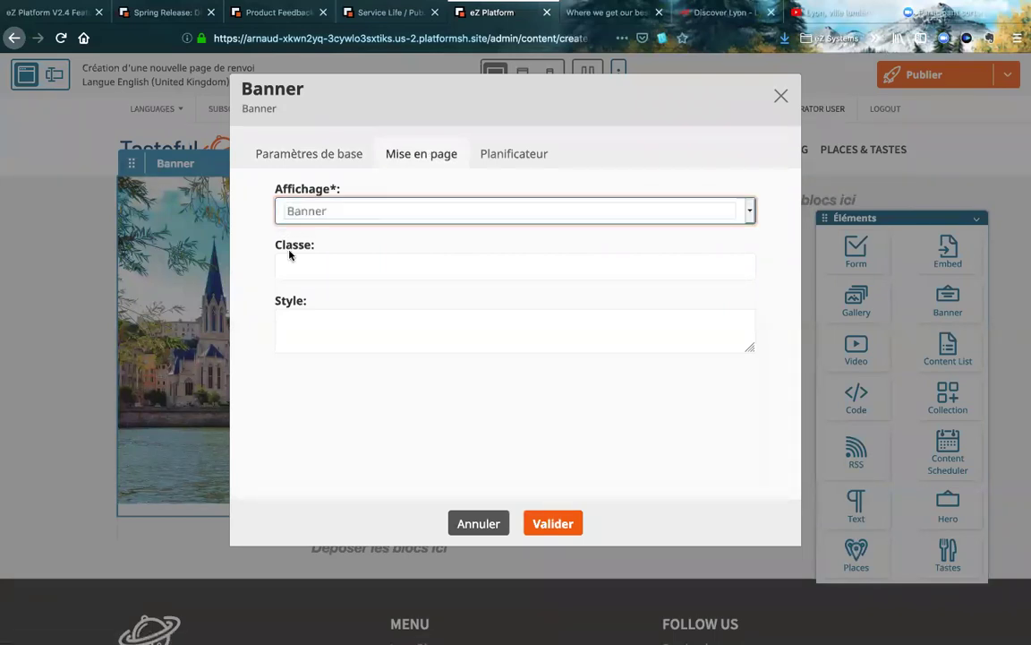
{"action": "left_click", "coordinate": [354, 214]}
{"action": "left_click", "coordinate": [356, 214]}
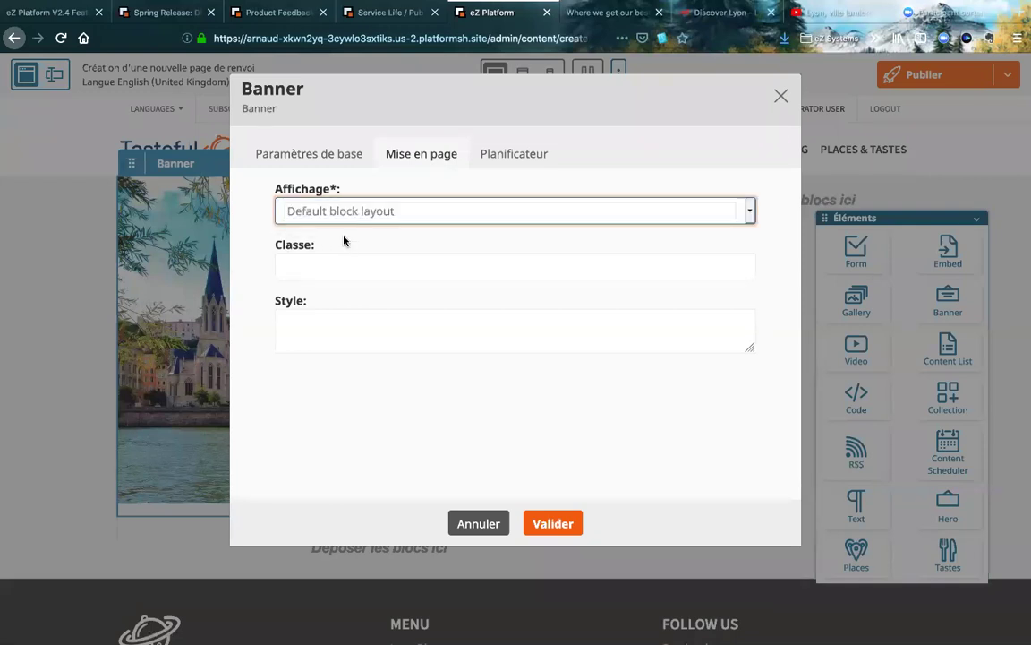
{"action": "left_click", "coordinate": [351, 214]}
{"action": "left_click", "coordinate": [352, 198]}
{"action": "left_click", "coordinate": [324, 269]}
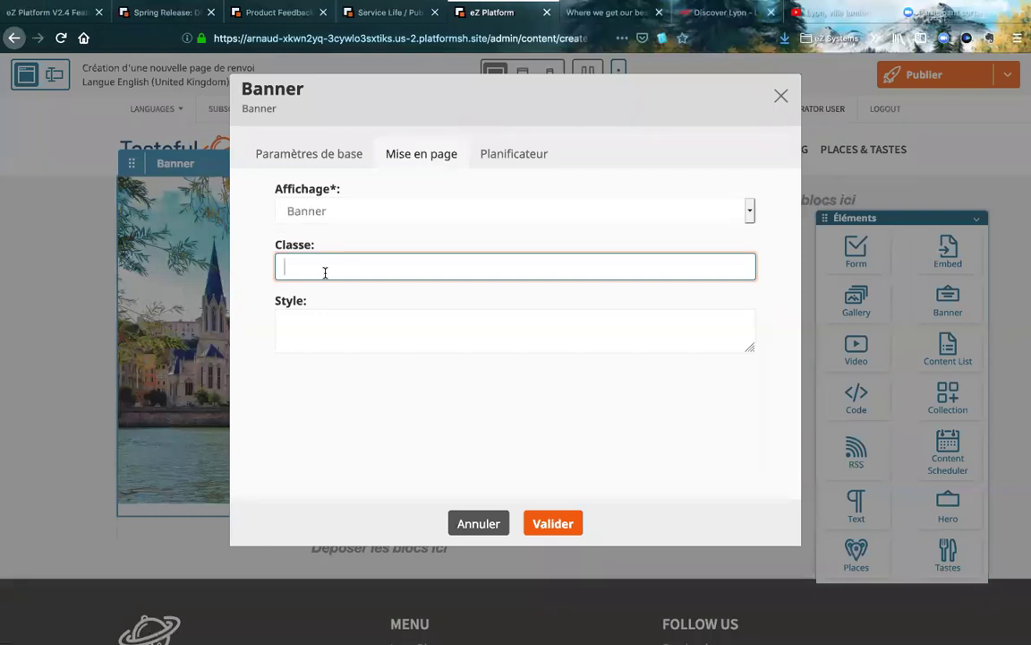
{"action": "left_click", "coordinate": [326, 318]}
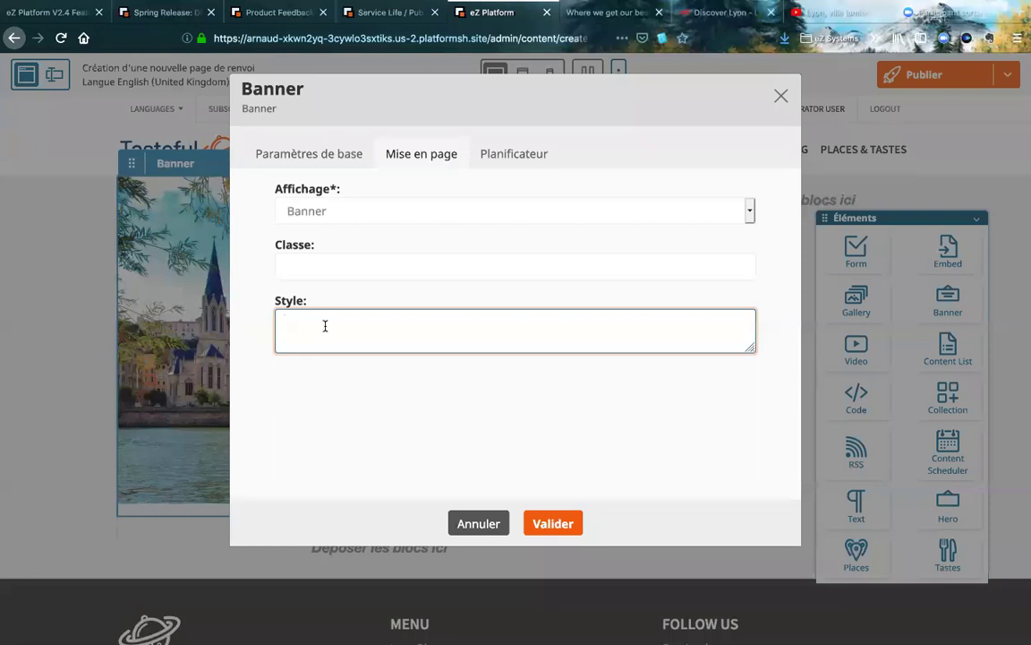
{"action": "left_click", "coordinate": [548, 524]}
- Apply the banner settings, then drop a Content Scheduler block below the Lyon banner and open its settings
{"action": "left_click", "coordinate": [554, 528]}
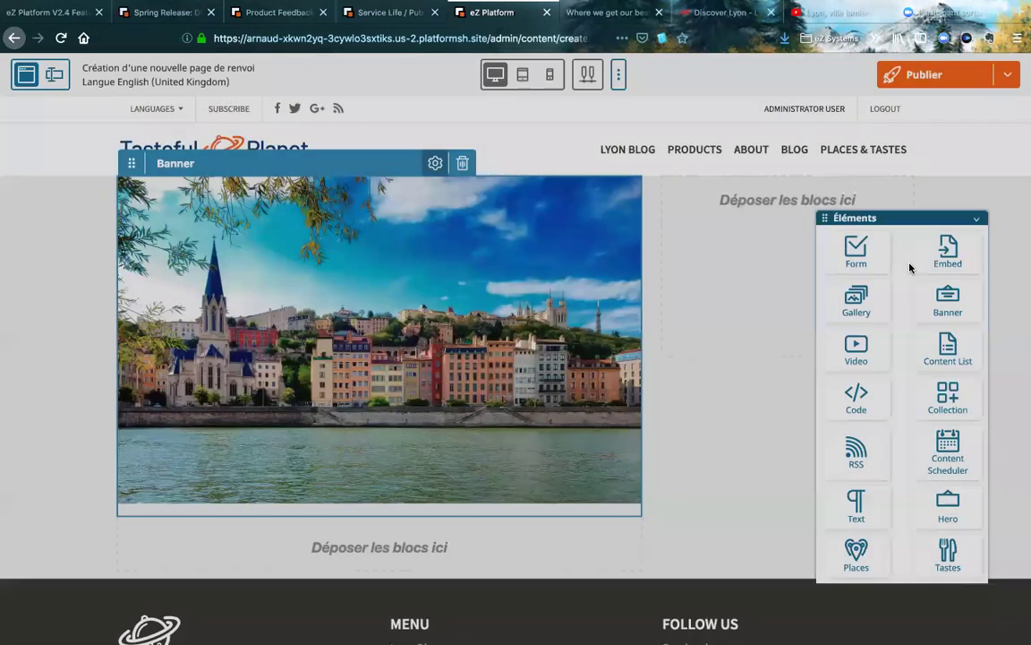
{"action": "left_click_drag", "start_coordinate": [902, 259], "coordinate": [877, 137]}
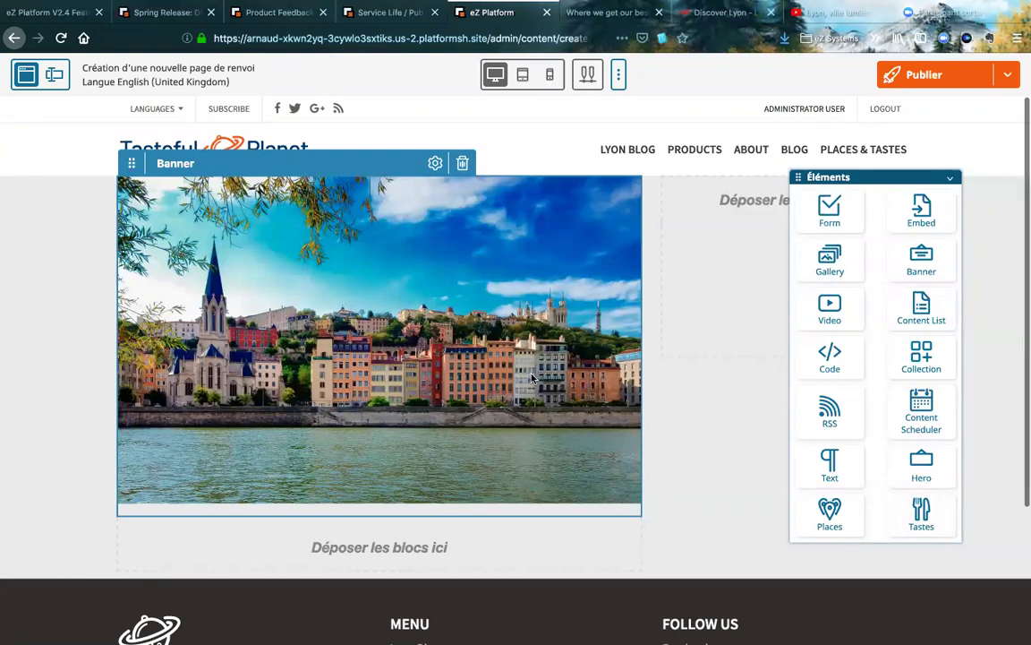
{"action": "scroll", "coordinate": [501, 358], "scroll_direction": "down", "scroll_amount": 2}
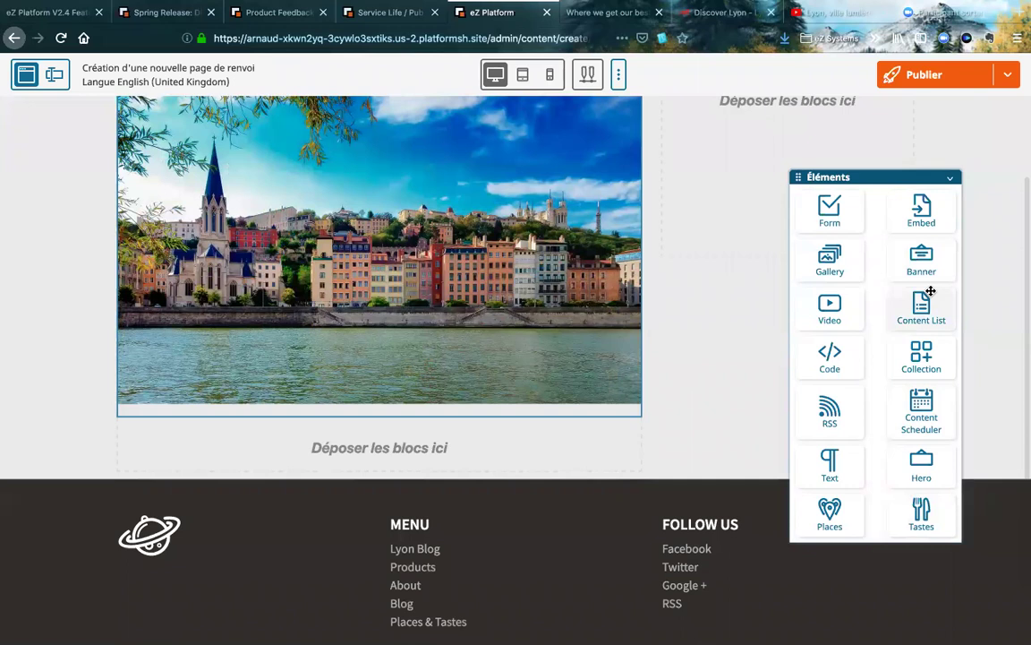
{"action": "left_click_drag", "start_coordinate": [921, 405], "coordinate": [440, 432]}
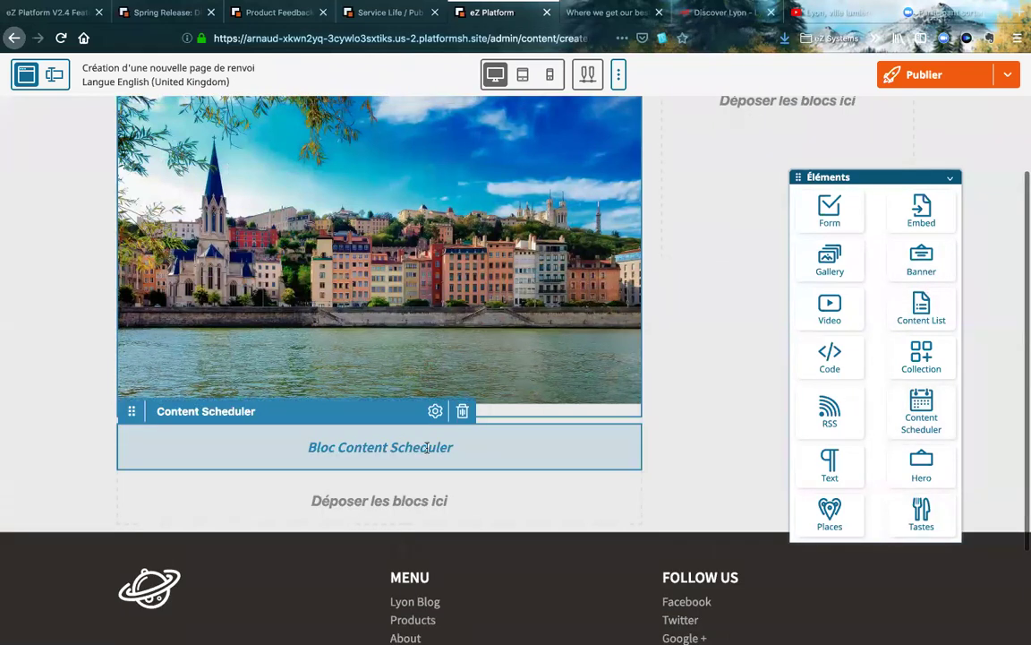
{"action": "left_click", "coordinate": [436, 410]}
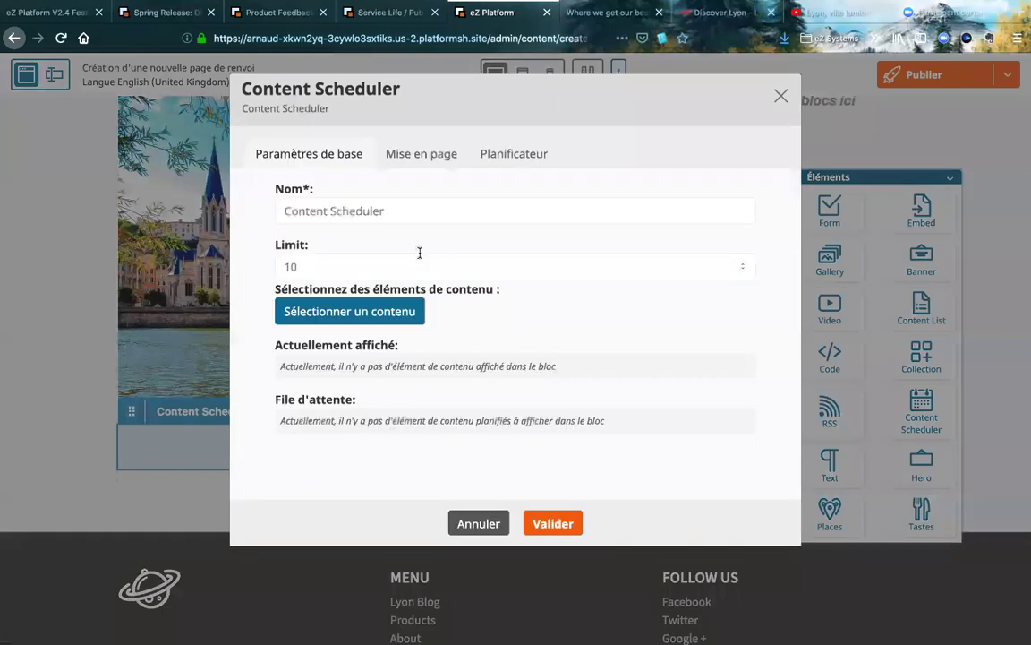
- Queue Greek salad with red cabbage and Tomato soup with a 5 April 2019 airtime
{"action": "double_click", "coordinate": [419, 266]}
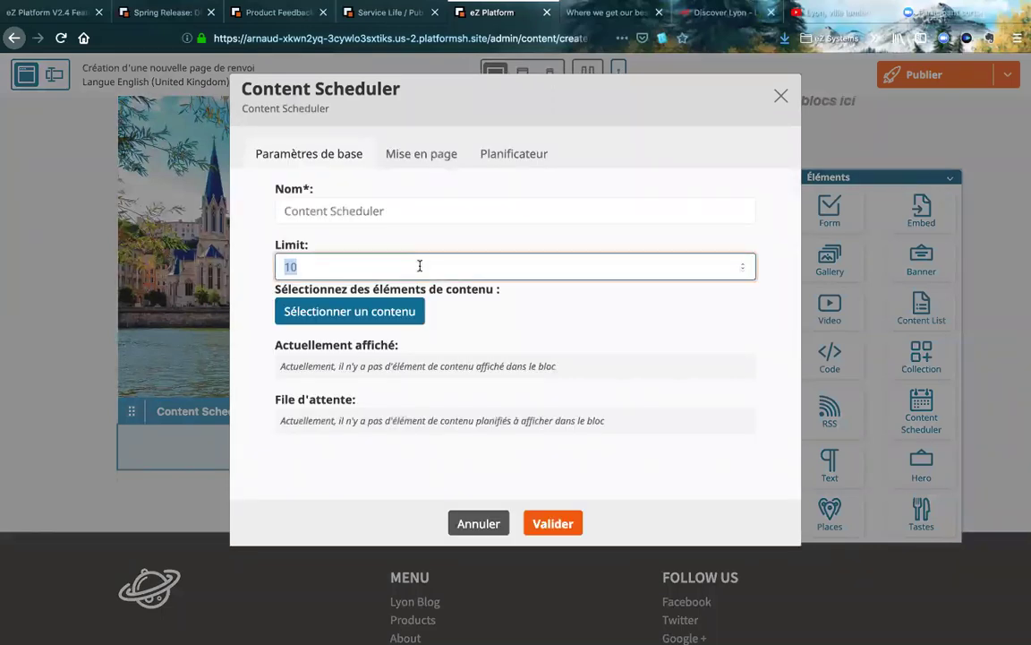
{"action": "left_click", "coordinate": [396, 313]}
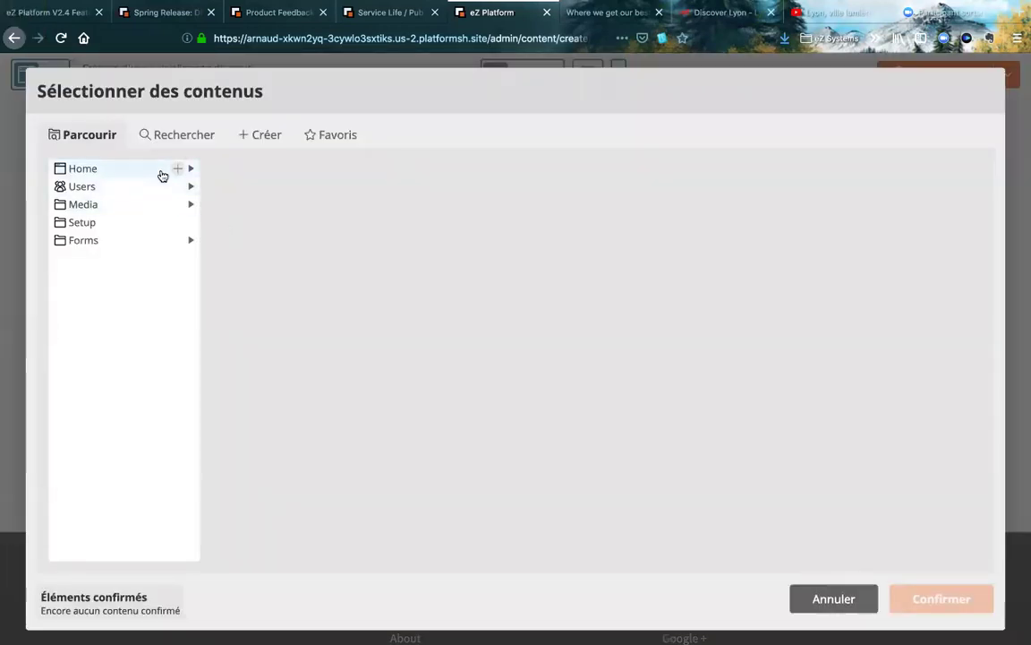
{"action": "left_click", "coordinate": [161, 170]}
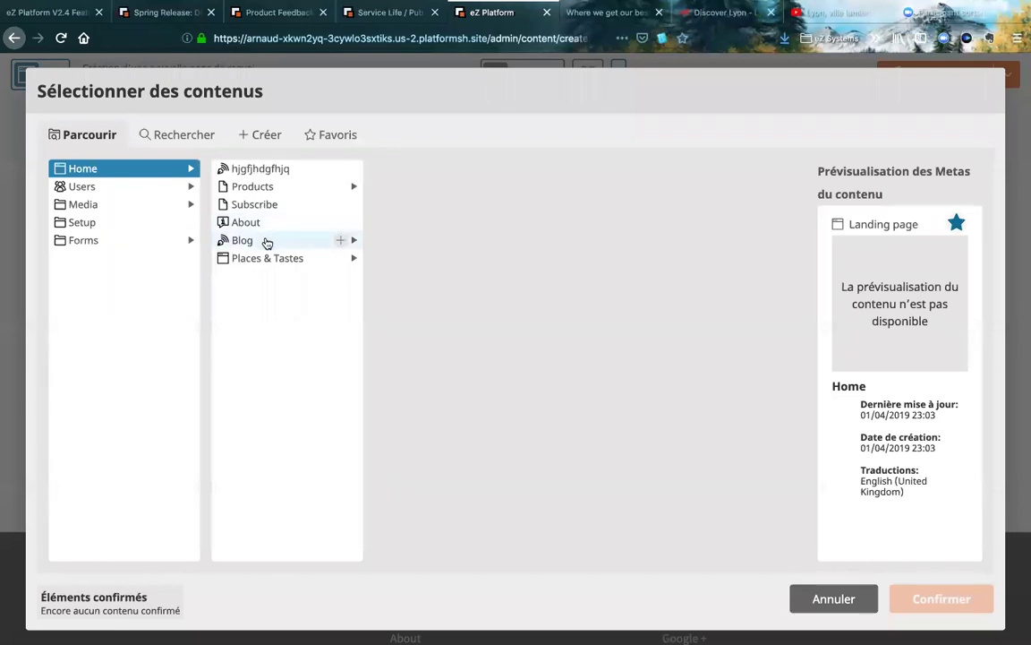
{"action": "left_click", "coordinate": [291, 190]}
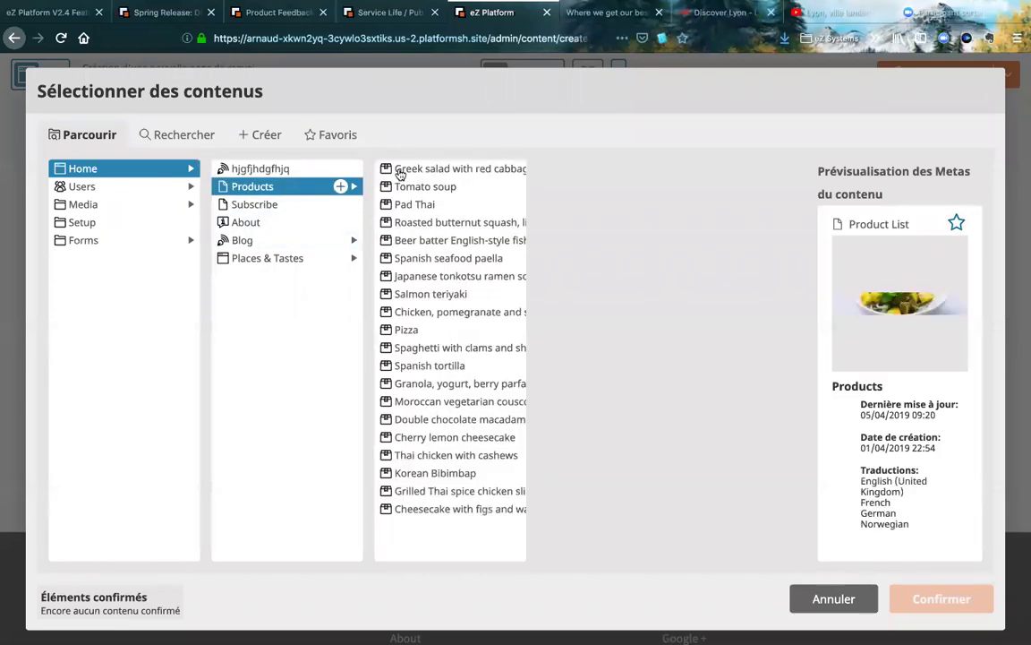
{"action": "left_click", "coordinate": [504, 170]}
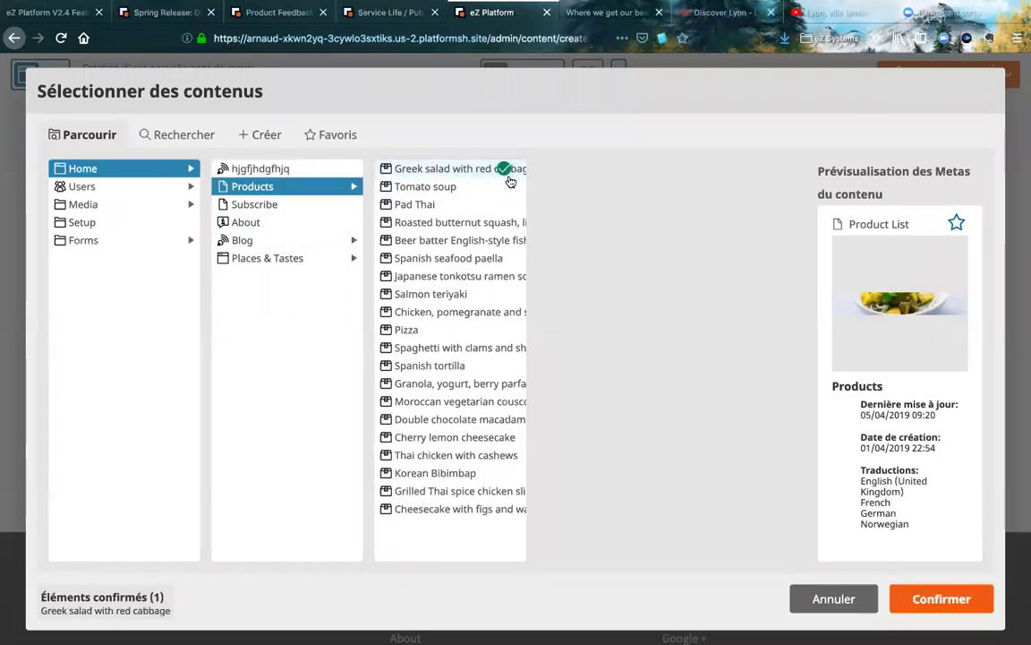
{"action": "left_click", "coordinate": [504, 186]}
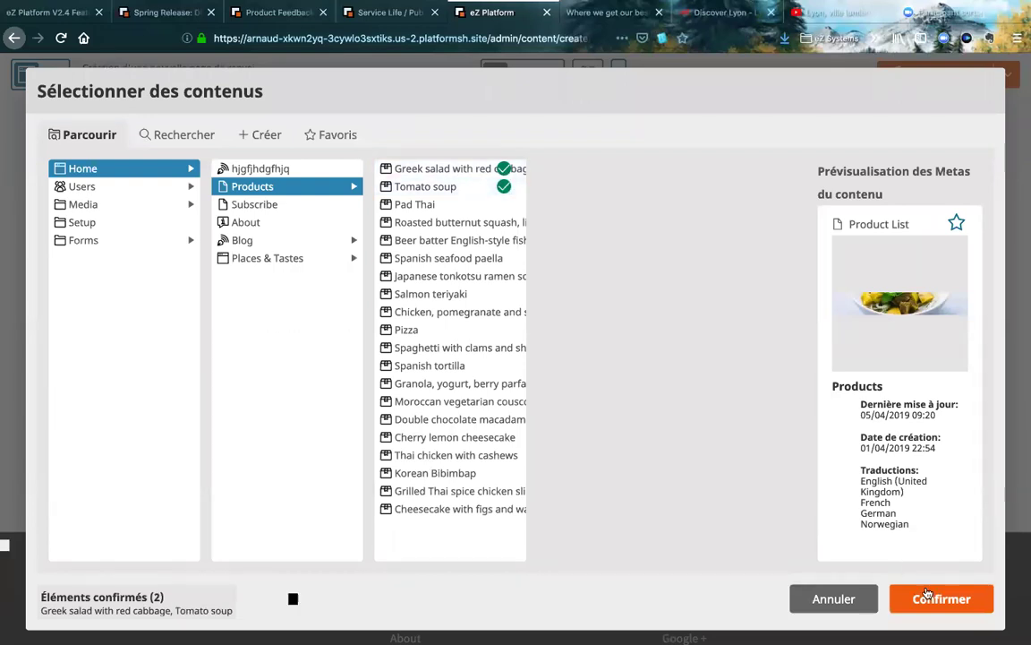
{"action": "left_click", "coordinate": [935, 598]}
{"action": "left_click", "coordinate": [579, 254]}
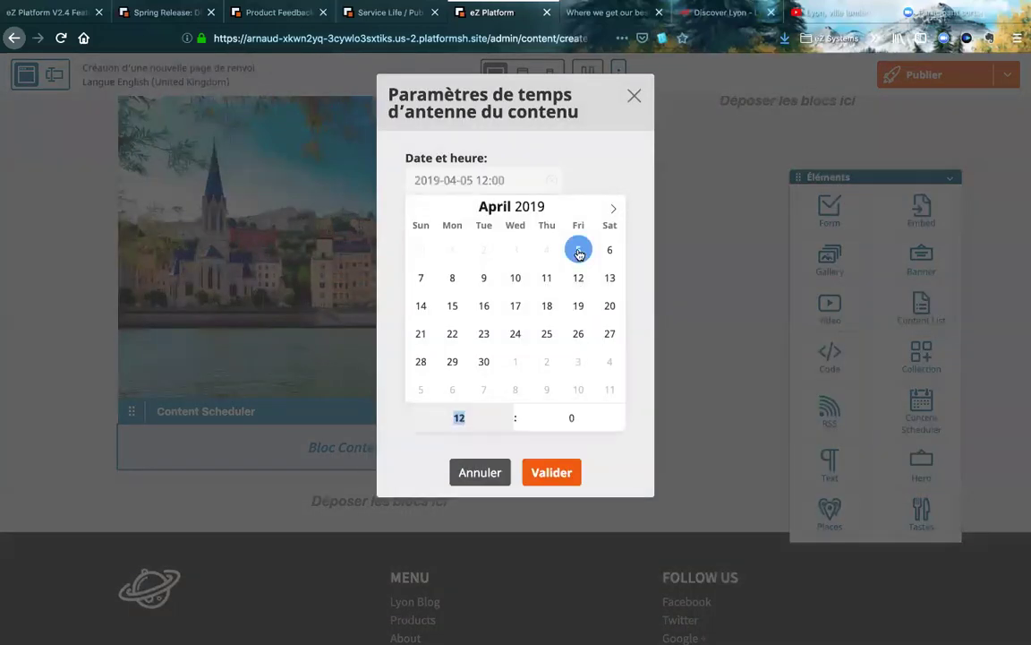
{"action": "left_click", "coordinate": [552, 470]}
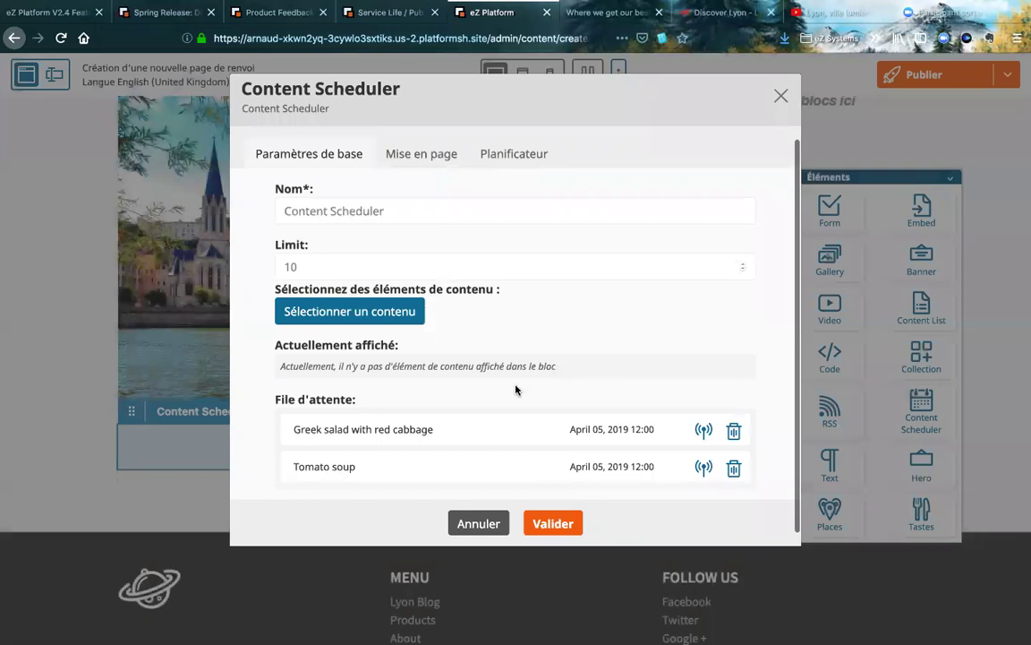
{"action": "scroll", "coordinate": [490, 395], "scroll_direction": "down", "scroll_amount": 1}
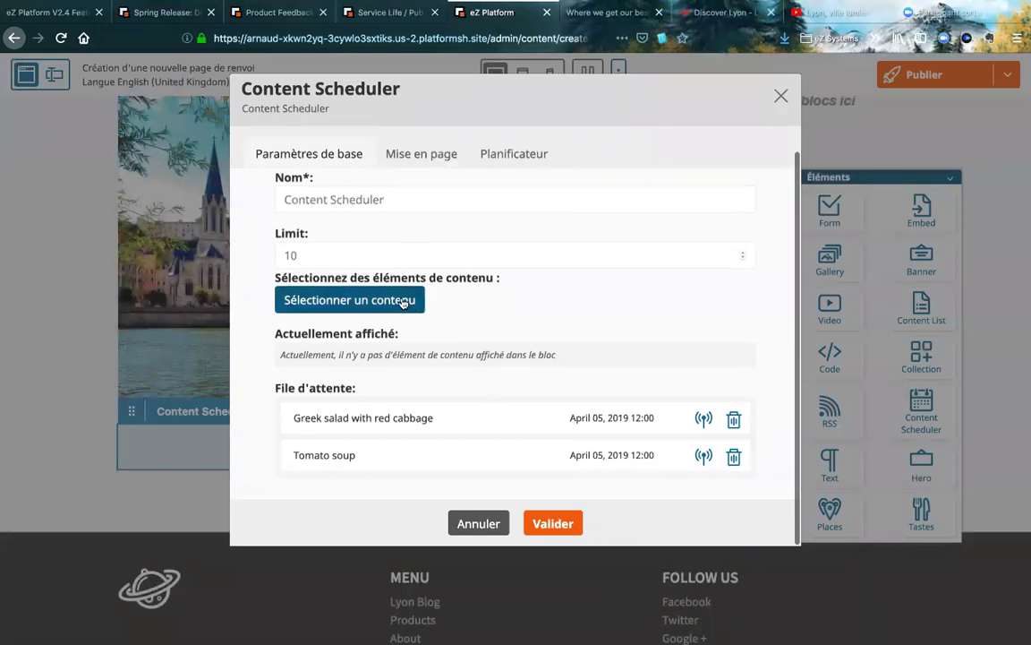
- Queue the butternut squash soup from Products with an April 6, 12:00 airtime
{"action": "left_click", "coordinate": [403, 301]}
{"action": "left_click", "coordinate": [164, 169]}
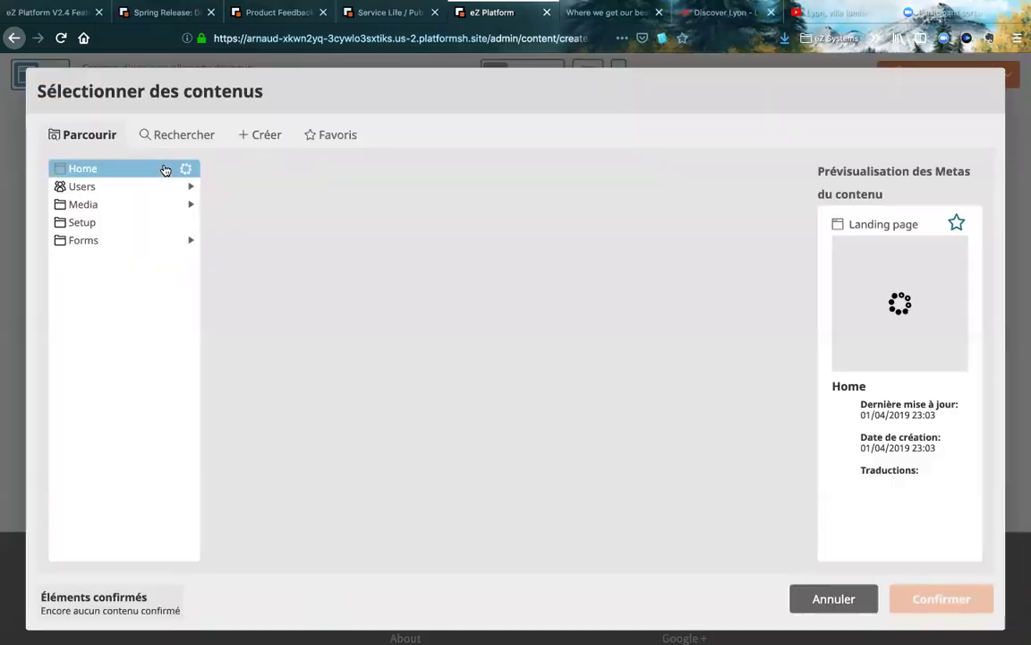
{"action": "left_click", "coordinate": [263, 187]}
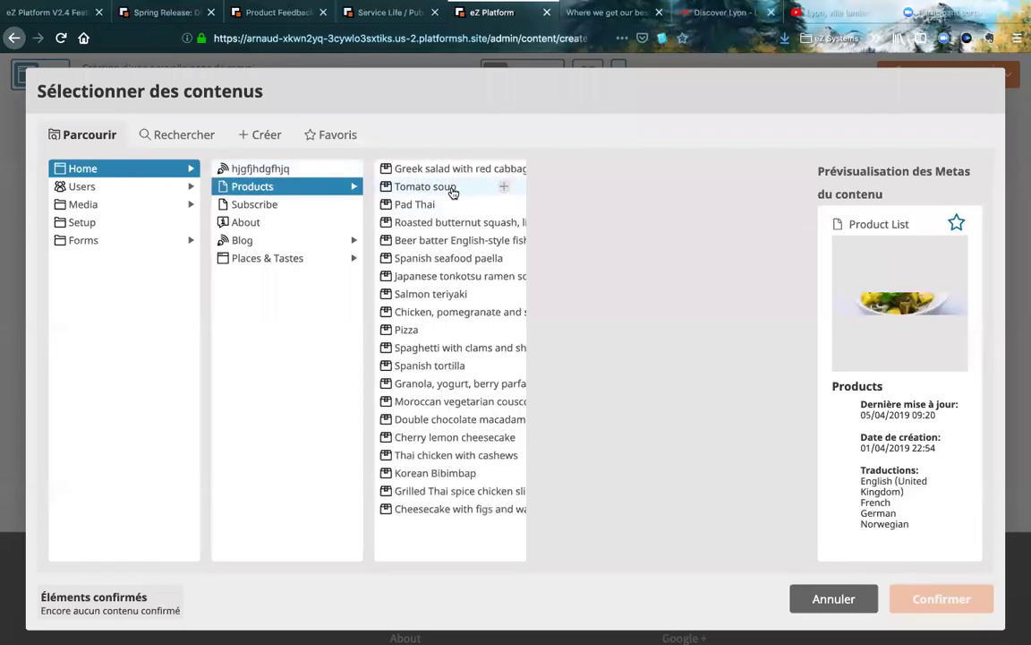
{"action": "left_click", "coordinate": [506, 223]}
{"action": "left_click", "coordinate": [941, 598]}
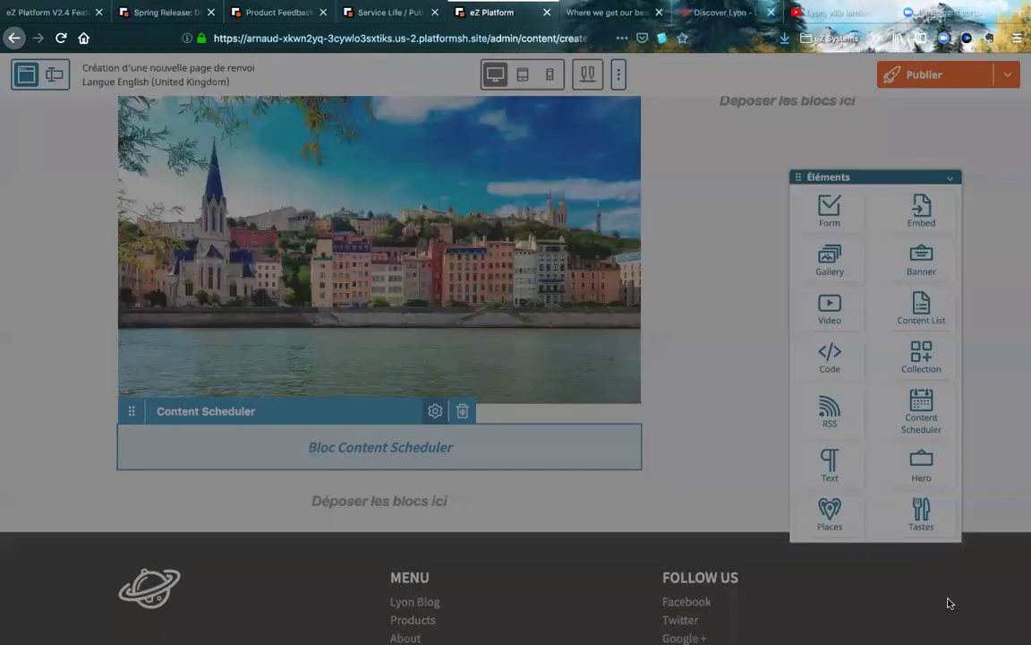
{"action": "left_click", "coordinate": [610, 249]}
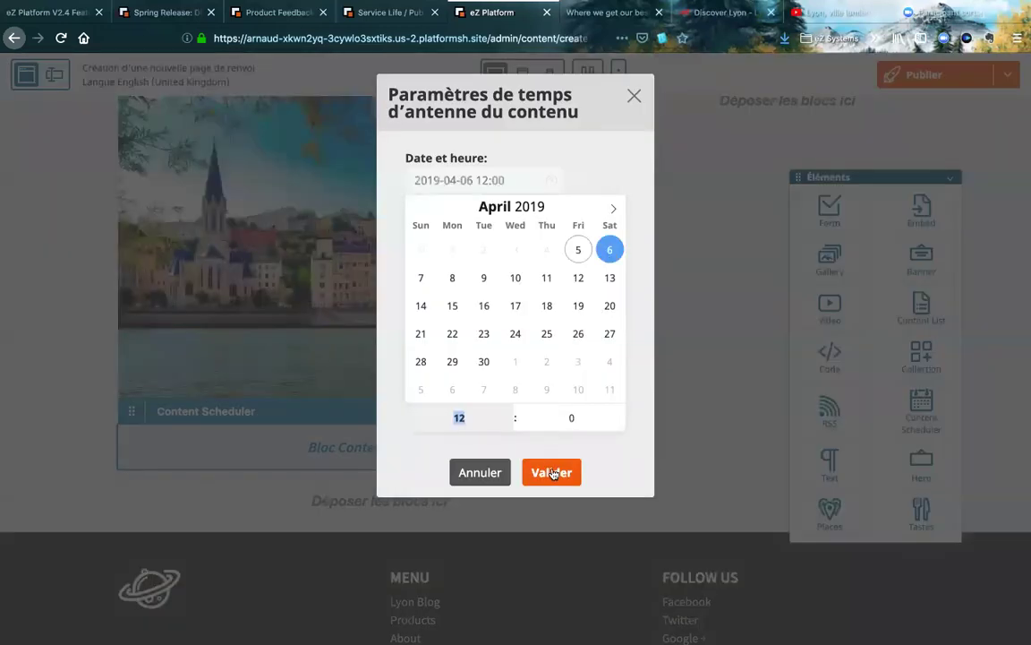
{"action": "left_click", "coordinate": [552, 472]}
{"action": "scroll", "coordinate": [572, 375], "scroll_direction": "down", "scroll_amount": 2}
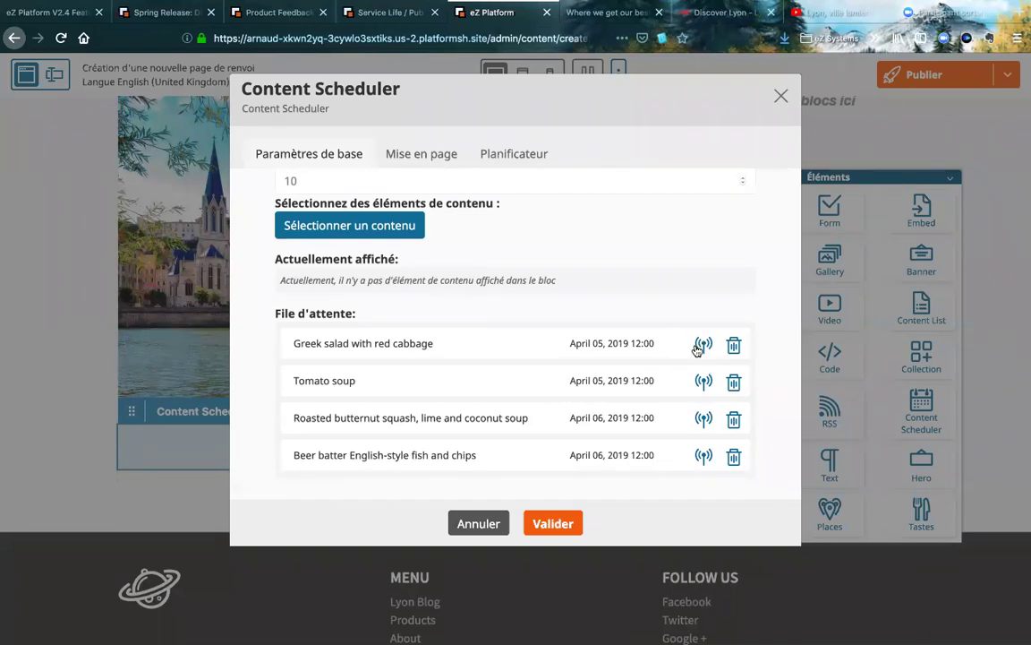
- Re-date Greek salad to April 5, 12:00 and save the scheduler settings
{"action": "left_click", "coordinate": [703, 344]}
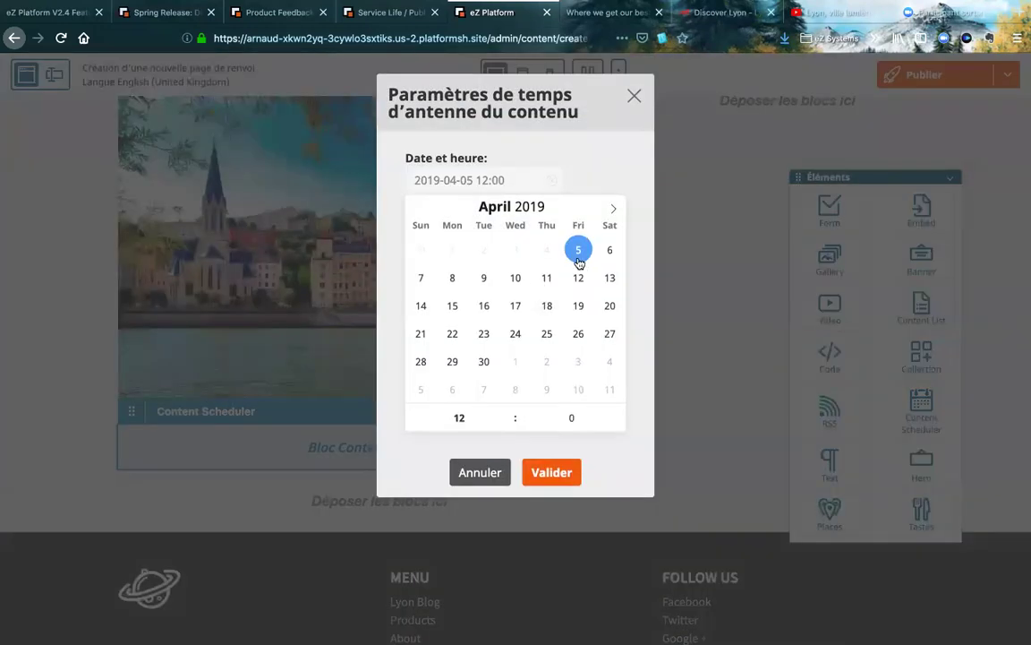
{"action": "left_click", "coordinate": [579, 252]}
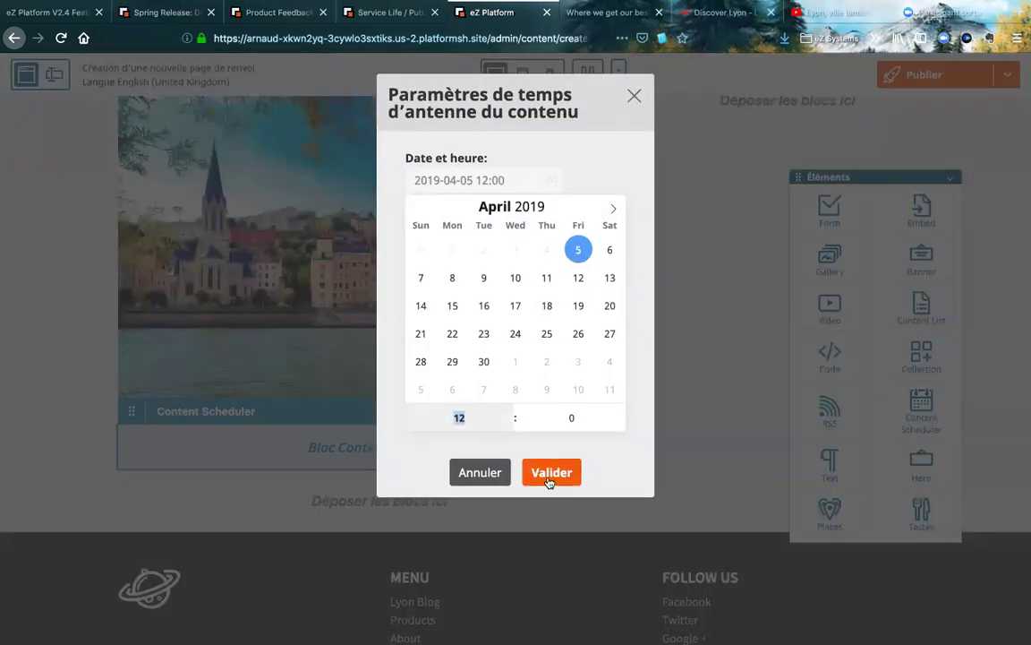
{"action": "left_click", "coordinate": [550, 475]}
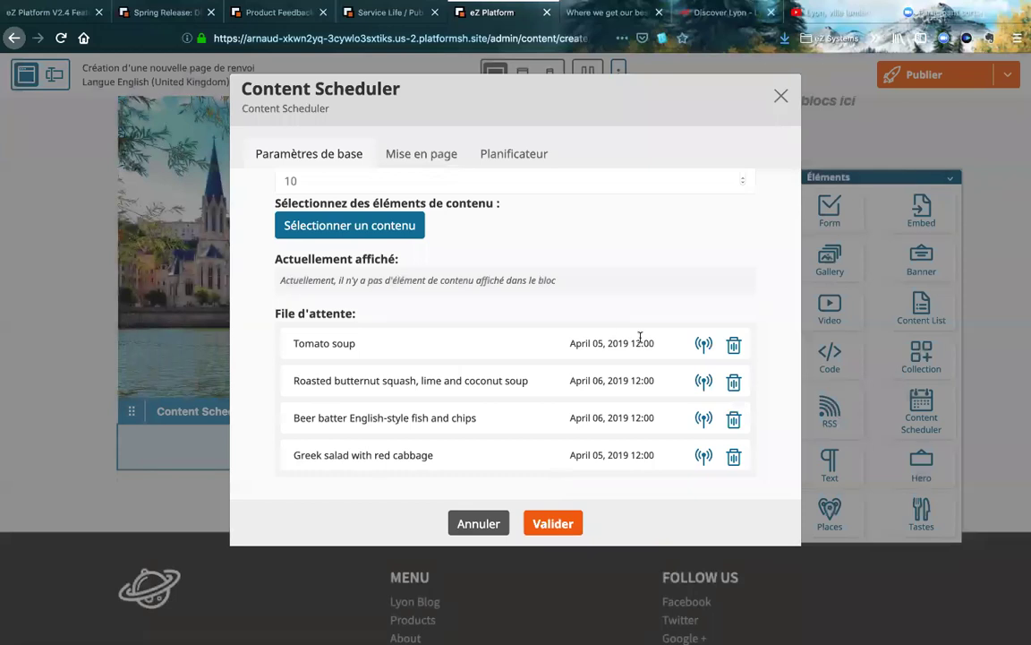
{"action": "left_click", "coordinate": [554, 524]}
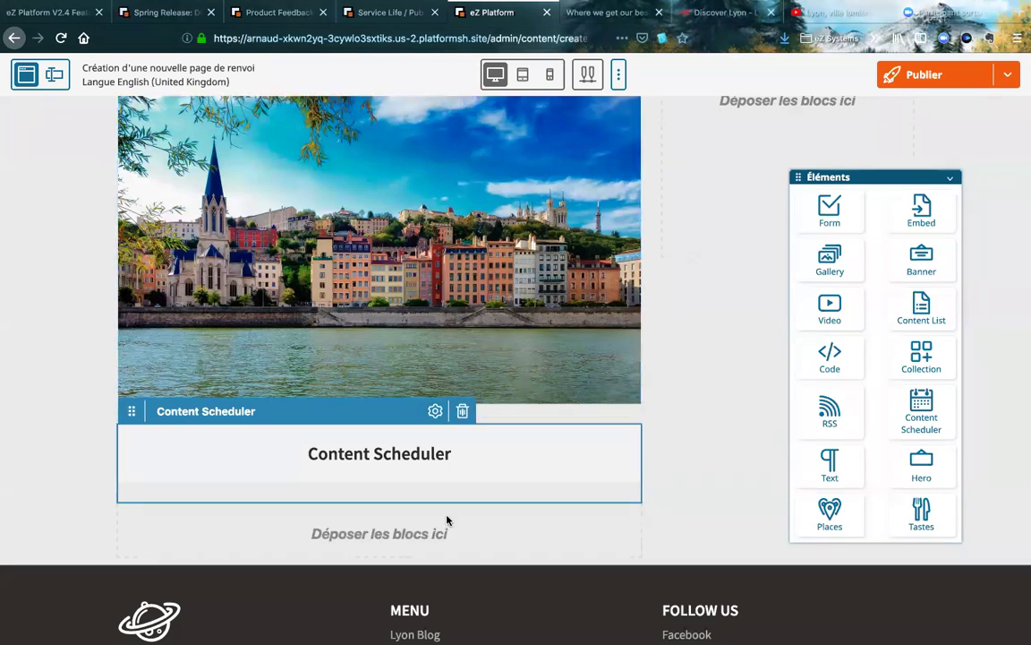
- Show the scheduling timeline and preview the page at 12:18 on April 5
{"action": "left_click", "coordinate": [590, 75]}
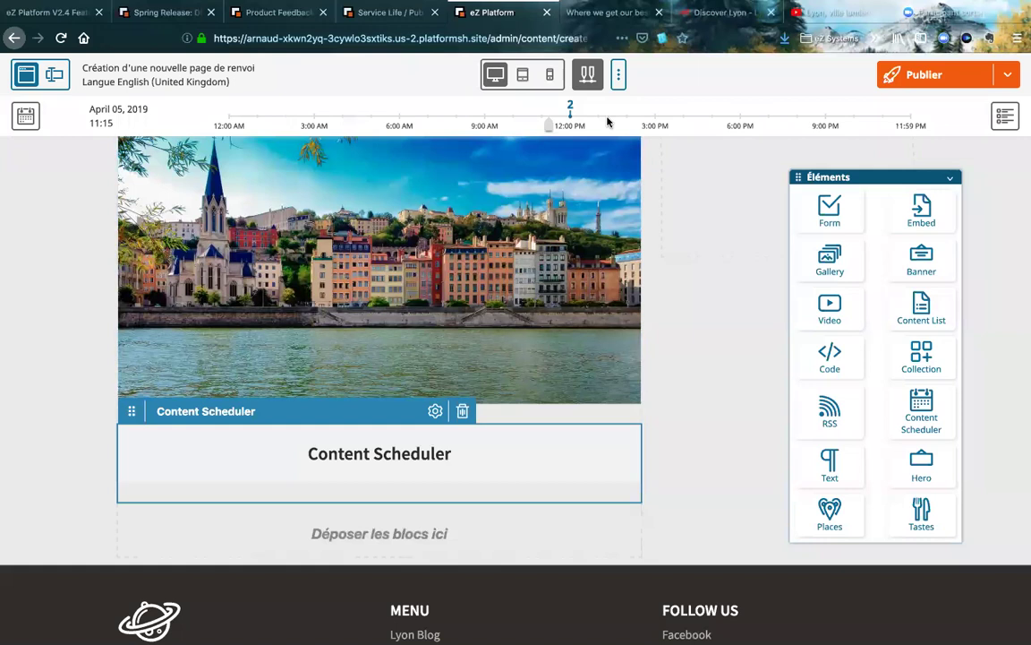
{"action": "mouse_move", "coordinate": [571, 119]}
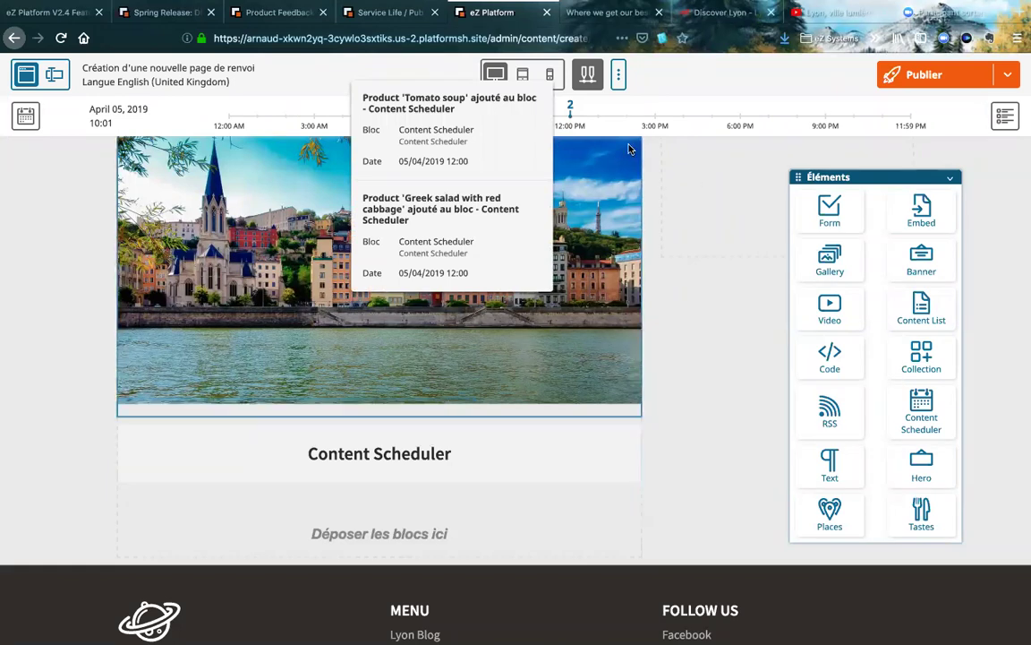
{"action": "left_click", "coordinate": [32, 115]}
{"action": "left_click", "coordinate": [324, 217]}
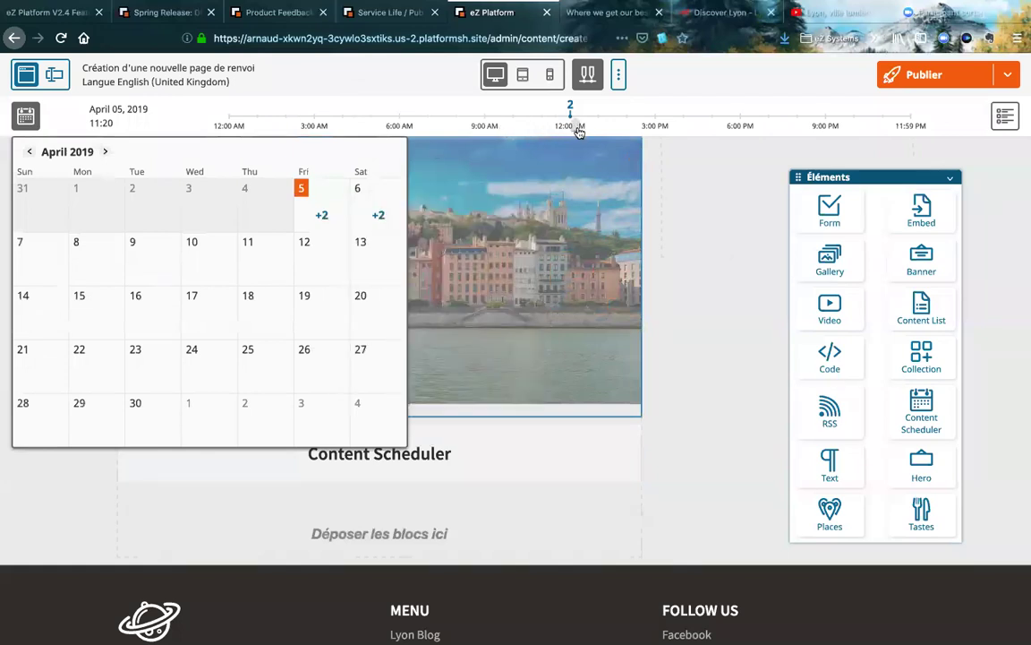
{"action": "left_click", "coordinate": [579, 131]}
{"action": "scroll", "coordinate": [476, 413], "scroll_direction": "down", "scroll_amount": 2}
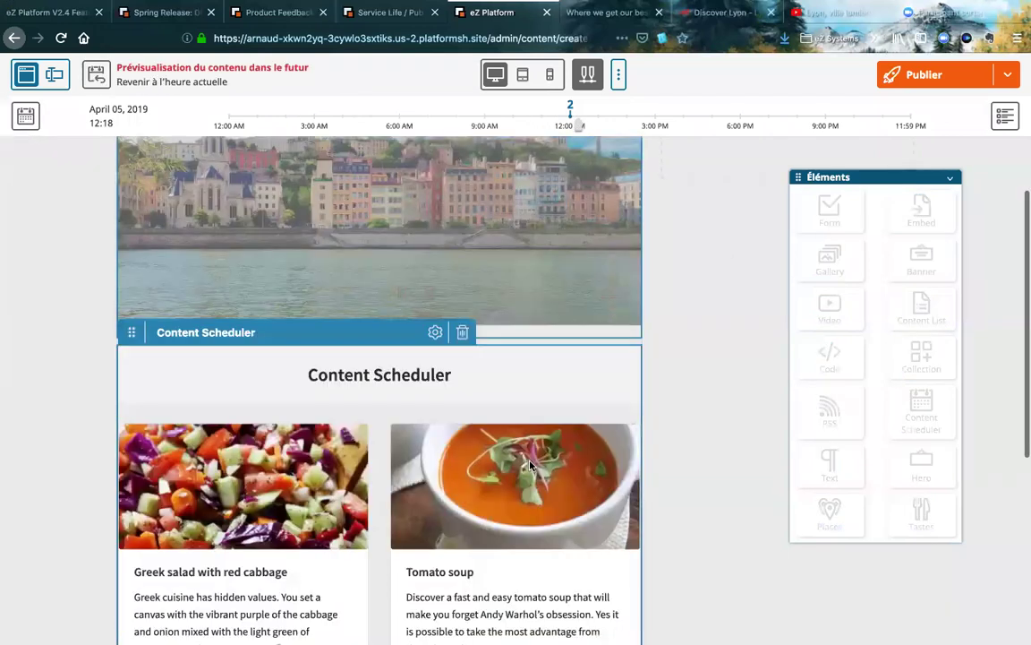
{"action": "scroll", "coordinate": [530, 466], "scroll_direction": "down", "scroll_amount": 3}
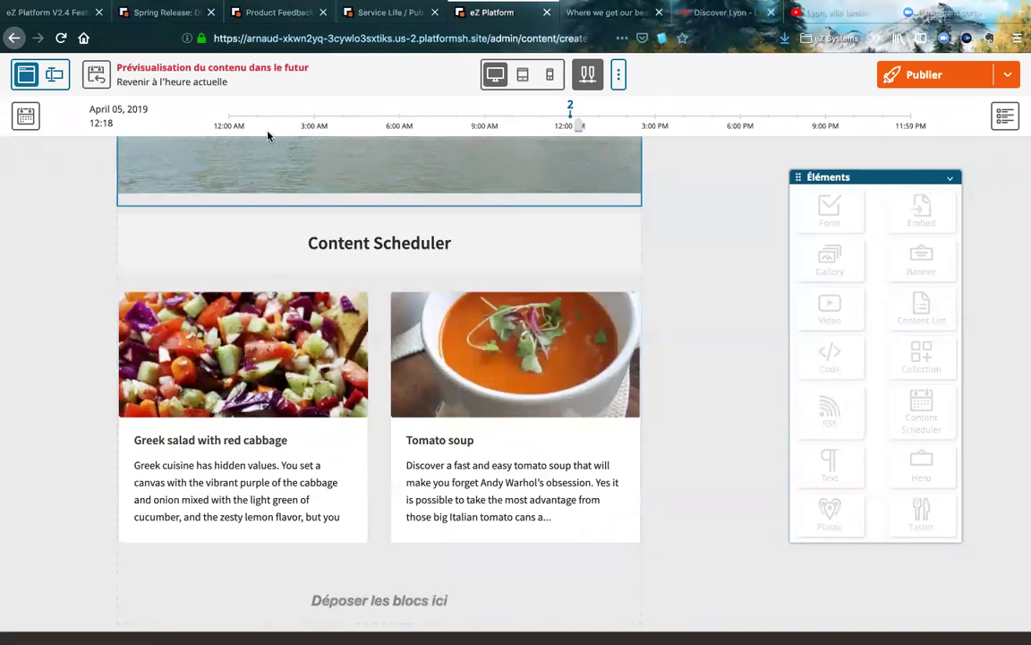
- Preview the page on Saturday April 6, then return to the current time and reopen the scheduler settings
{"action": "left_click", "coordinate": [25, 115]}
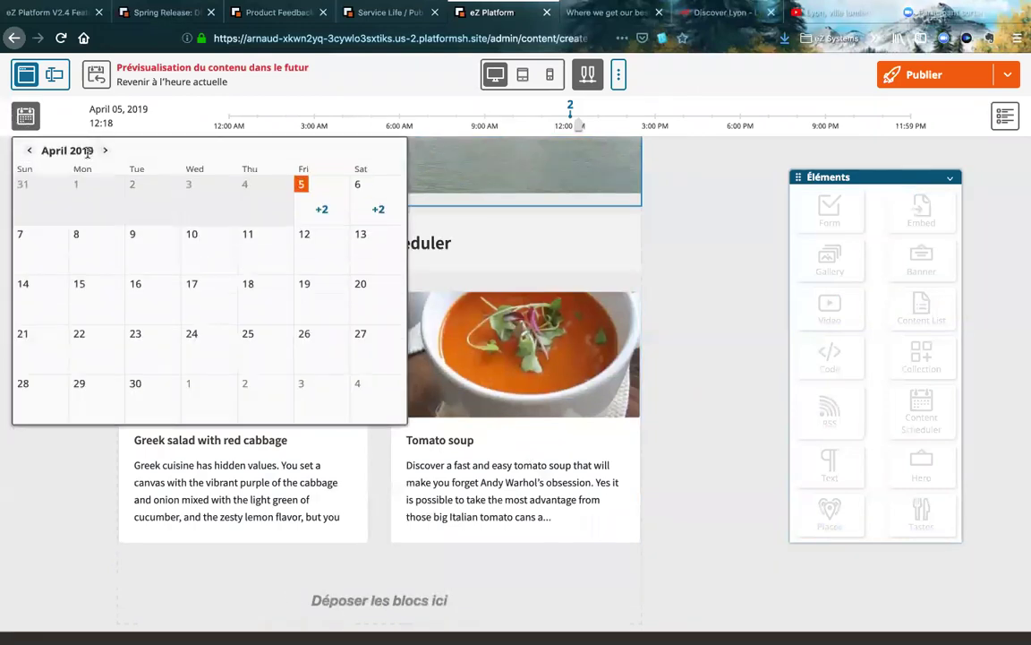
{"action": "left_click", "coordinate": [358, 188]}
{"action": "left_click_drag", "start_coordinate": [570, 128], "coordinate": [587, 126]}
{"action": "scroll", "coordinate": [659, 266], "scroll_direction": "down", "scroll_amount": 3}
{"action": "scroll", "coordinate": [659, 265], "scroll_direction": "down", "scroll_amount": 5}
{"action": "scroll", "coordinate": [659, 266], "scroll_direction": "up", "scroll_amount": 4}
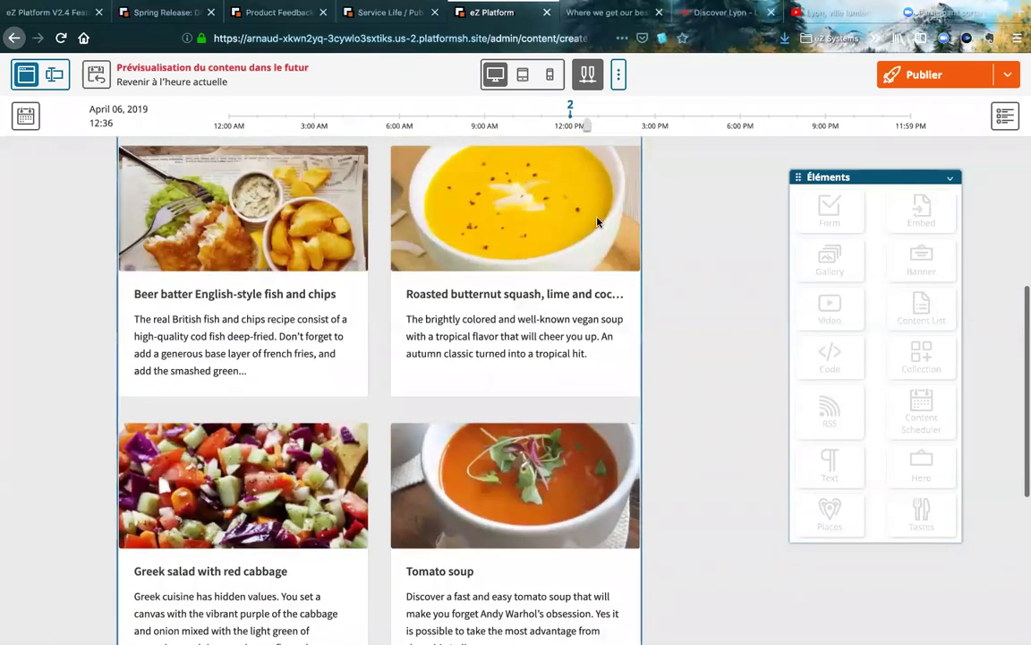
{"action": "scroll", "coordinate": [477, 266], "scroll_direction": "up", "scroll_amount": 5}
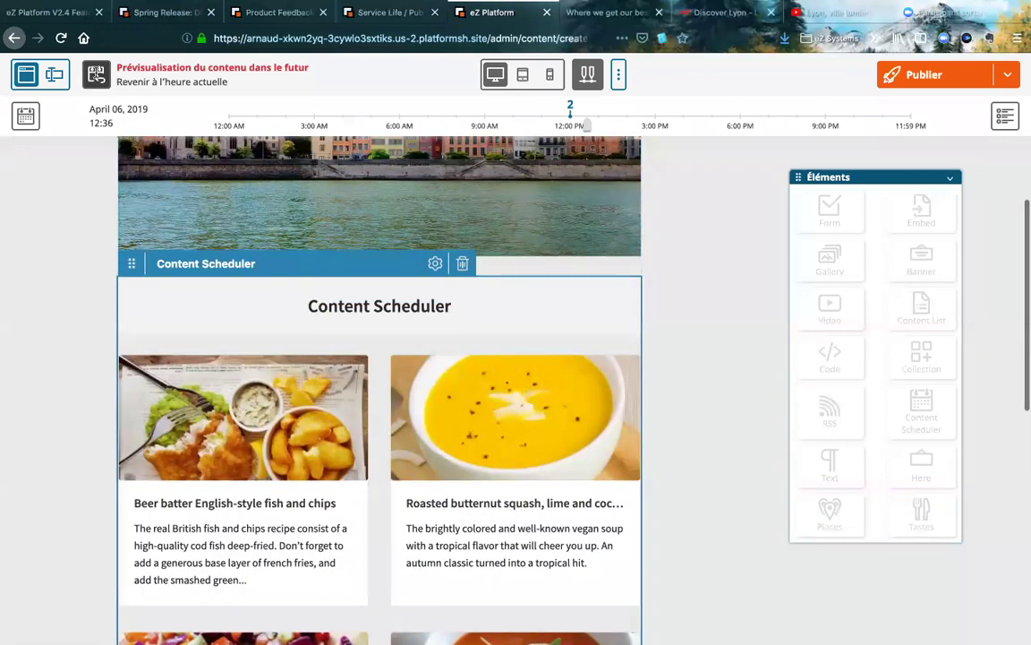
{"action": "left_click", "coordinate": [96, 74]}
{"action": "left_click", "coordinate": [435, 263]}
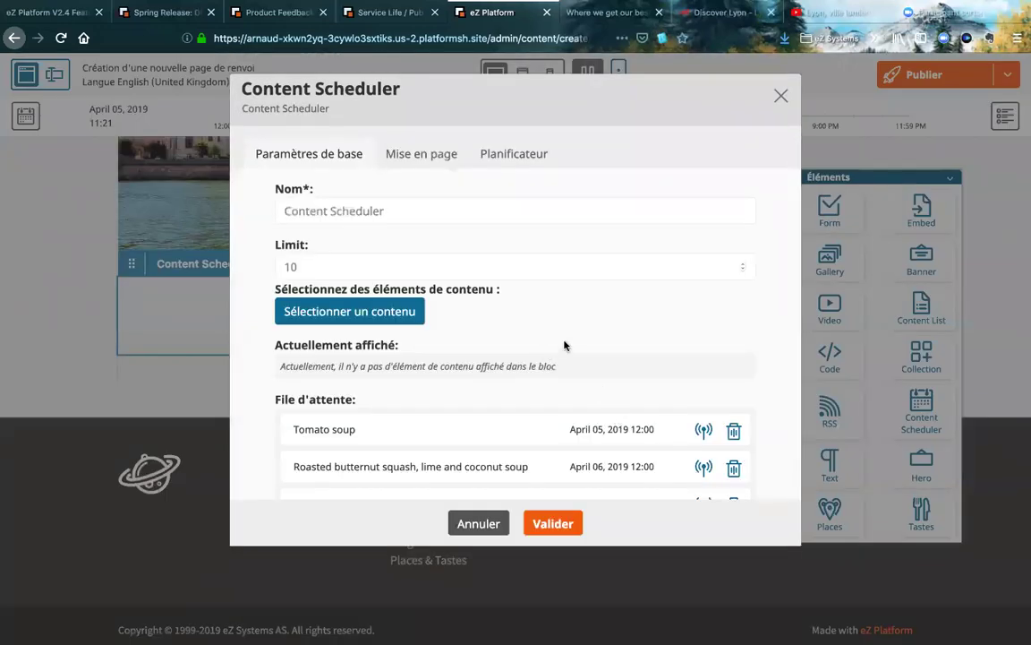
- Close the Content Scheduler settings without changes
{"action": "scroll", "coordinate": [563, 346], "scroll_direction": "down", "scroll_amount": 2}
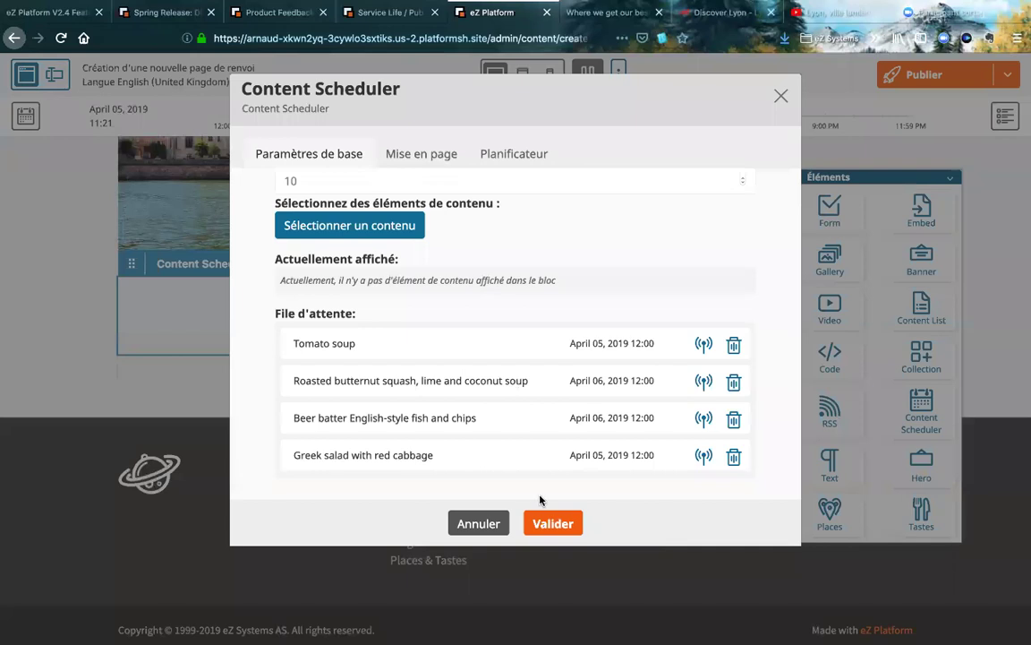
{"action": "left_click", "coordinate": [480, 524]}
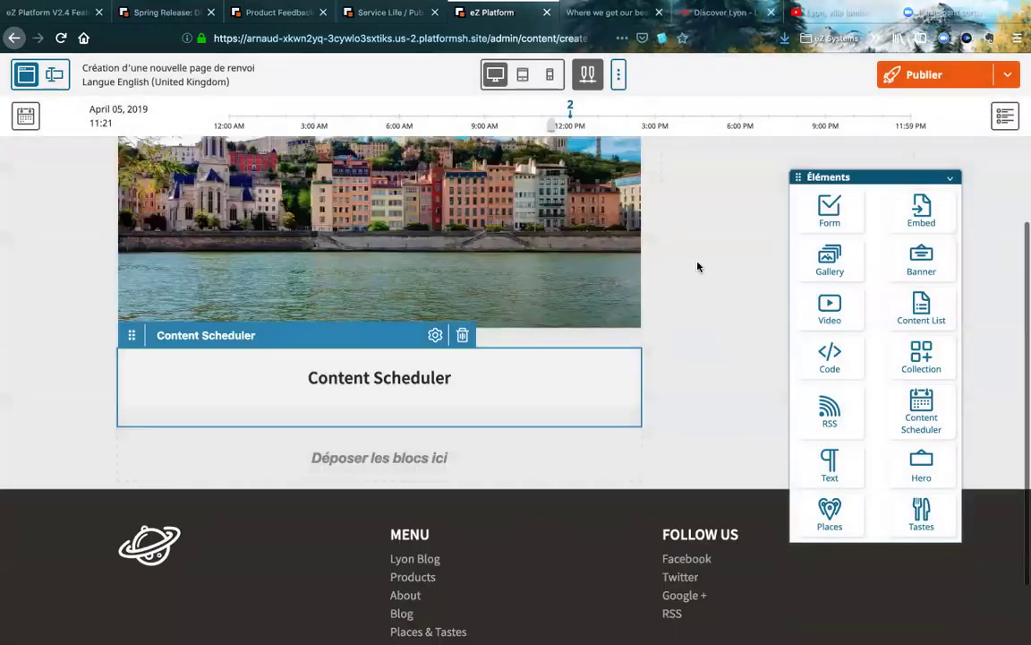
{"action": "scroll", "coordinate": [698, 267], "scroll_direction": "up", "scroll_amount": 2}
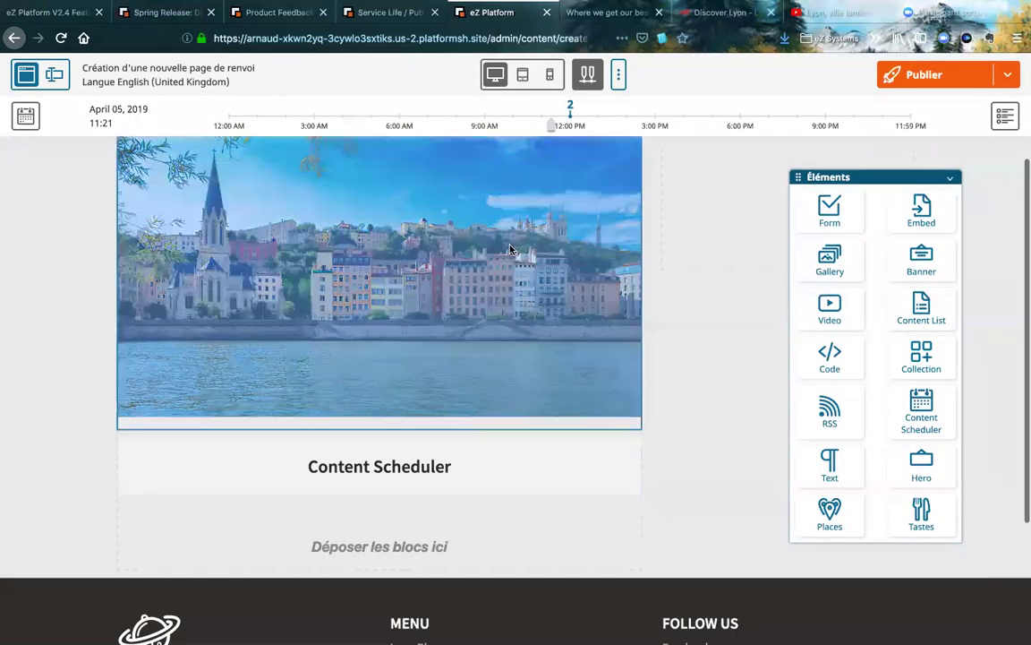
{"action": "scroll", "coordinate": [510, 250], "scroll_direction": "up", "scroll_amount": 2}
- Try the Banner's reveal and hide dates, discard them, and list the upcoming scheduled events
{"action": "left_click", "coordinate": [432, 189]}
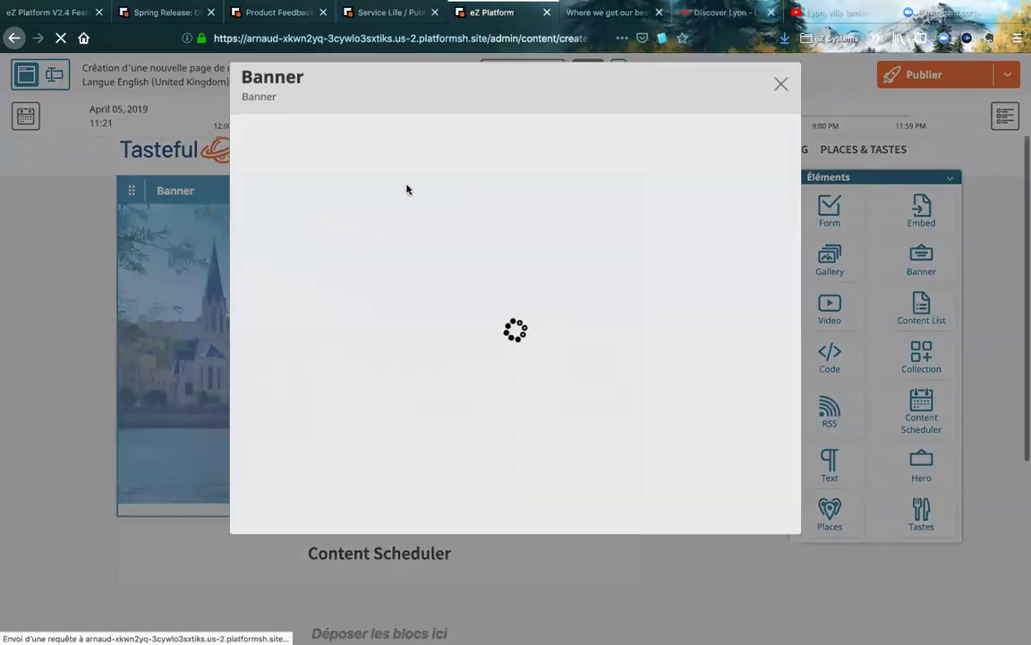
{"action": "left_click", "coordinate": [513, 153]}
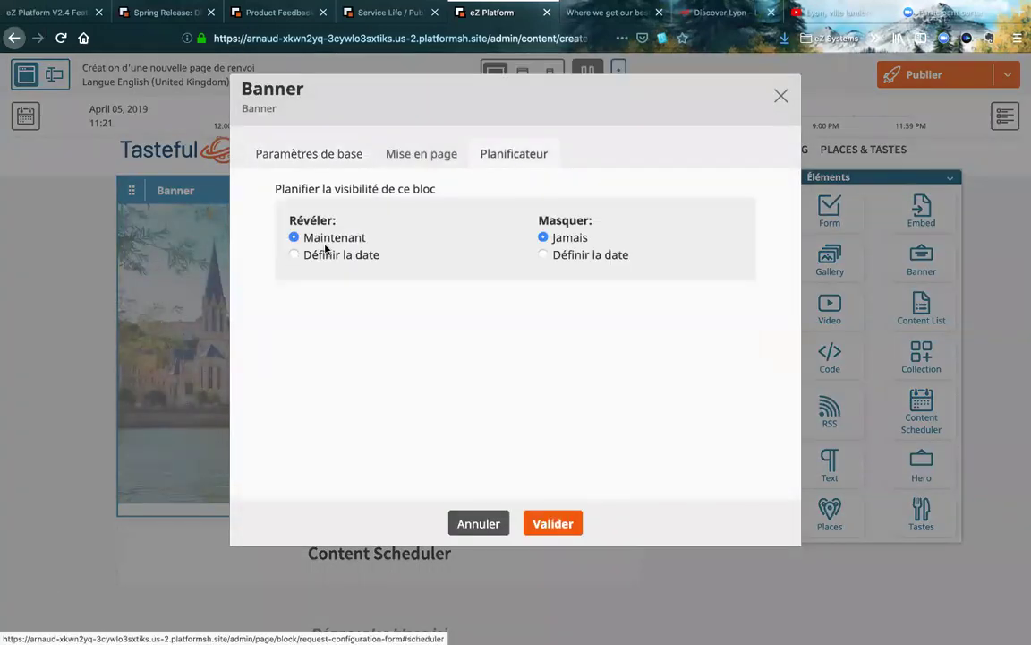
{"action": "left_click", "coordinate": [335, 256]}
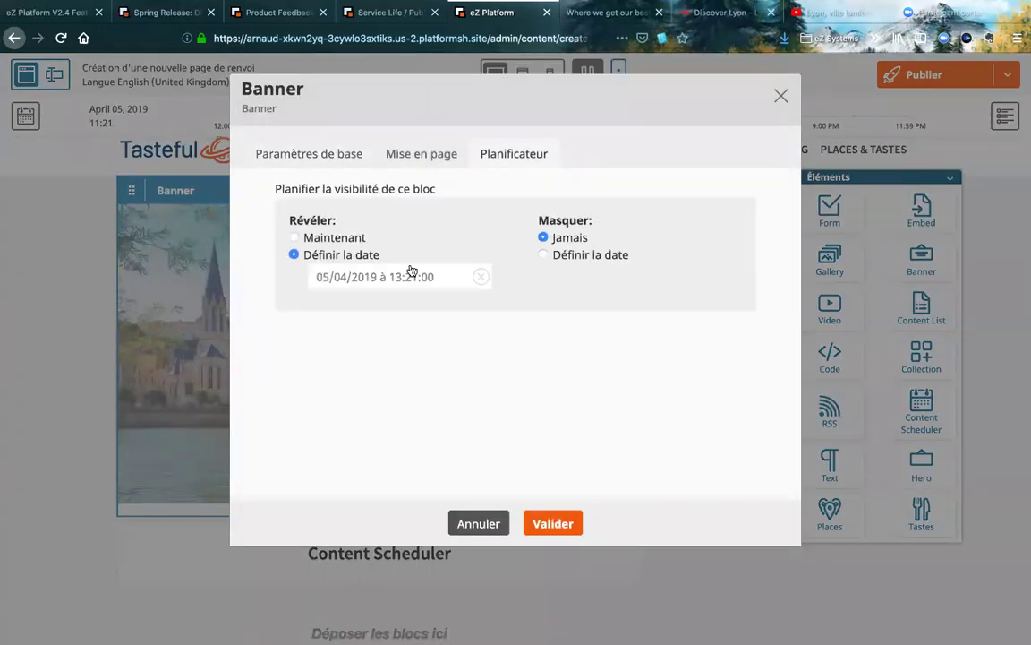
{"action": "left_click", "coordinate": [605, 258]}
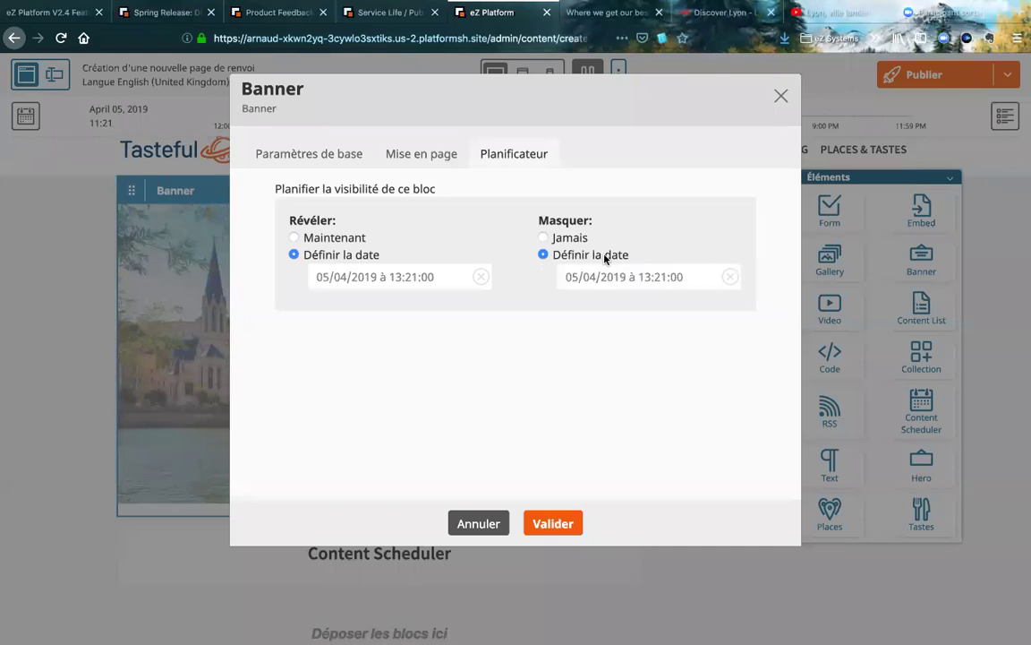
{"action": "left_click", "coordinate": [466, 522]}
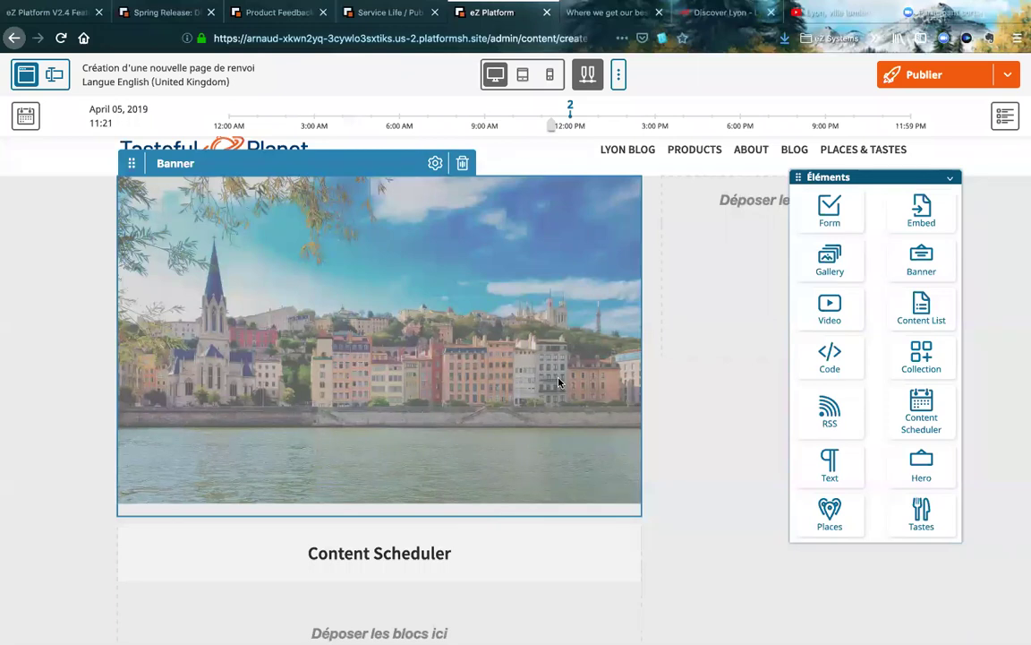
{"action": "mouse_move", "coordinate": [552, 118]}
{"action": "left_click", "coordinate": [1004, 115]}
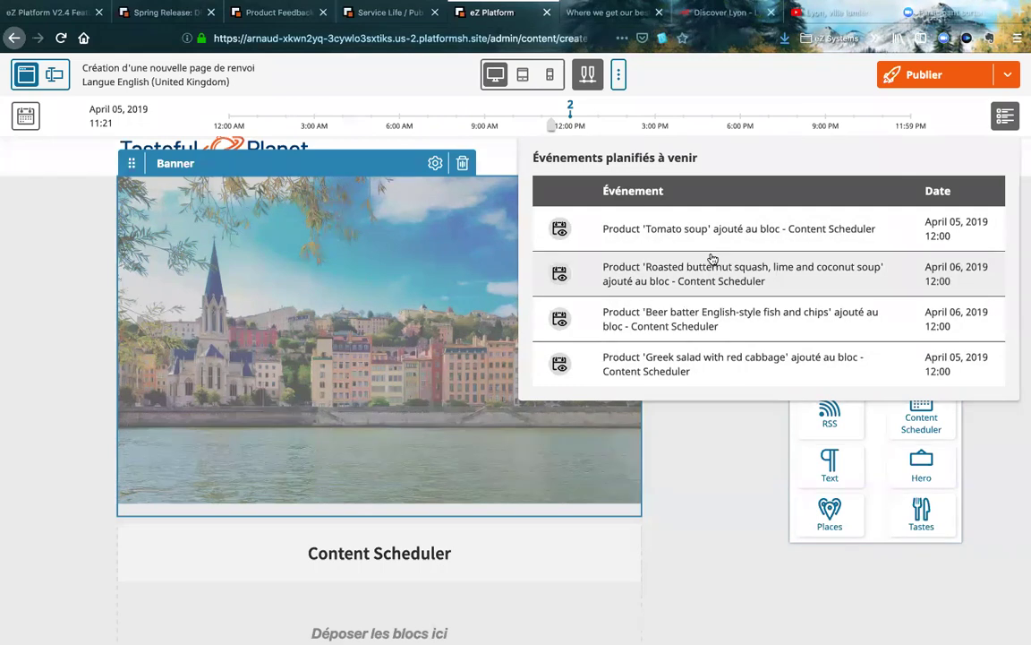
- Check the events at the 12:00 timeline marker, then close the upcoming scheduled events panel
{"action": "left_click", "coordinate": [514, 110]}
{"action": "left_click", "coordinate": [659, 583]}
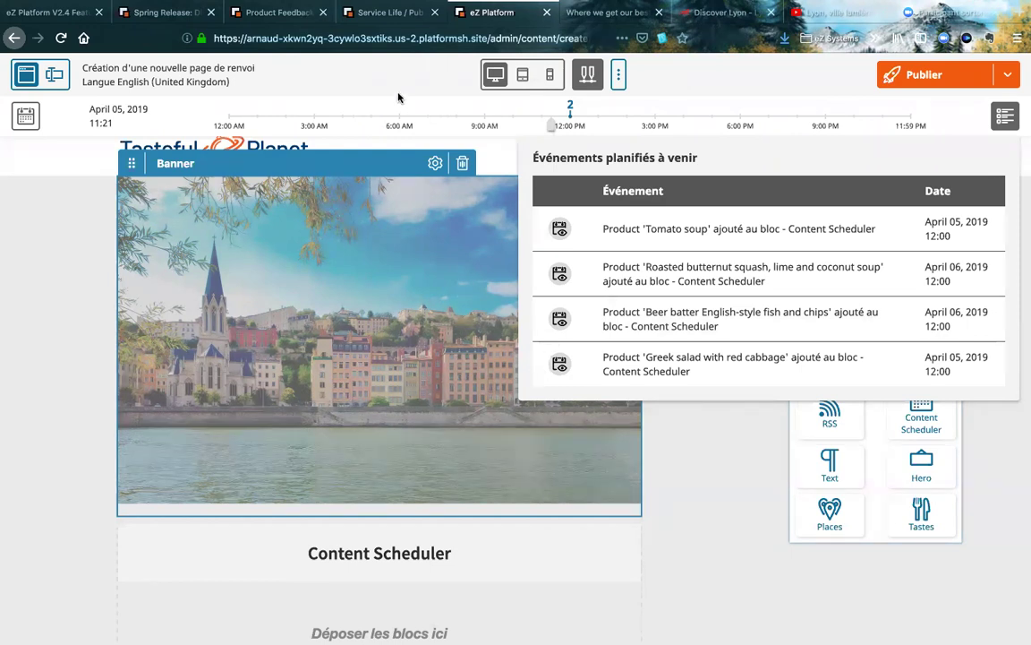
{"action": "left_click", "coordinate": [1004, 116]}
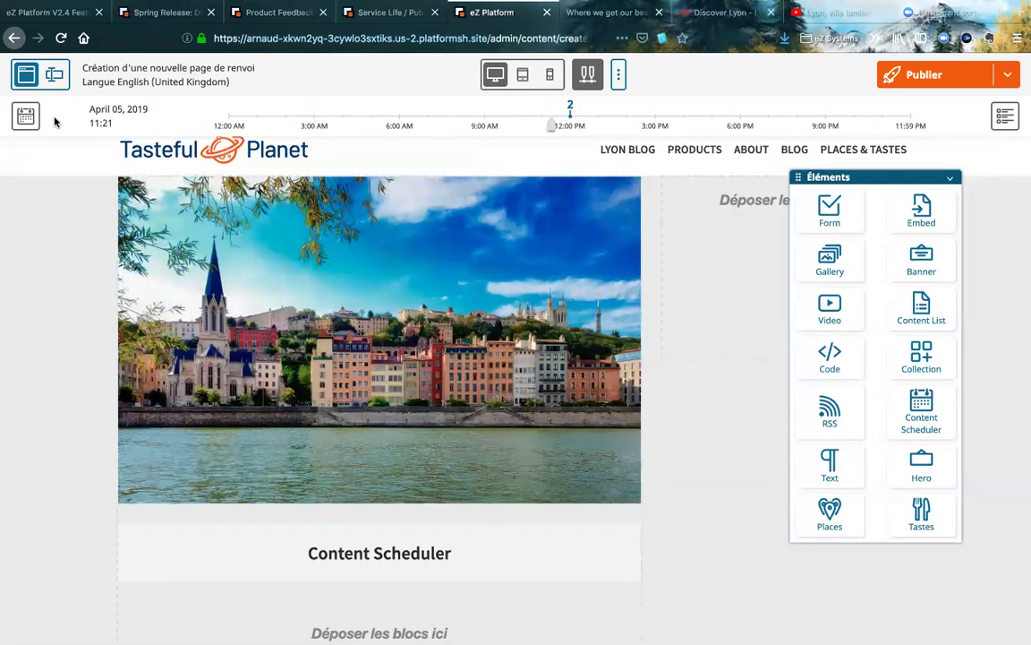
- Drop a Code block into the right column beside the Lyon banner, leaving its content empty
{"action": "left_click", "coordinate": [25, 116]}
{"action": "left_click", "coordinate": [25, 116]}
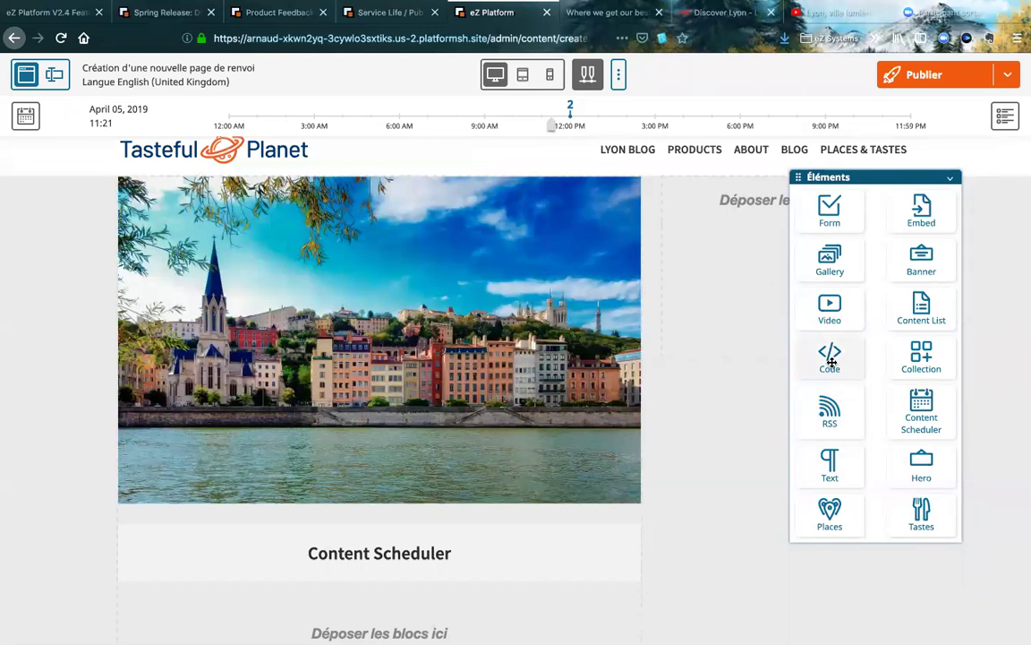
{"action": "left_click_drag", "start_coordinate": [831, 361], "coordinate": [754, 203]}
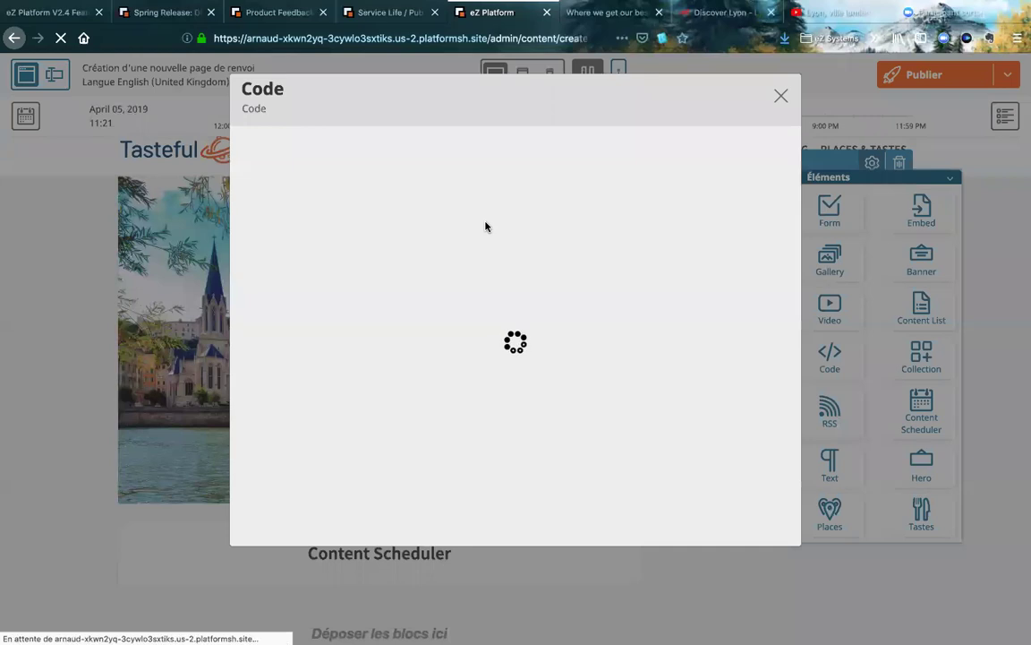
{"action": "left_click", "coordinate": [385, 283]}
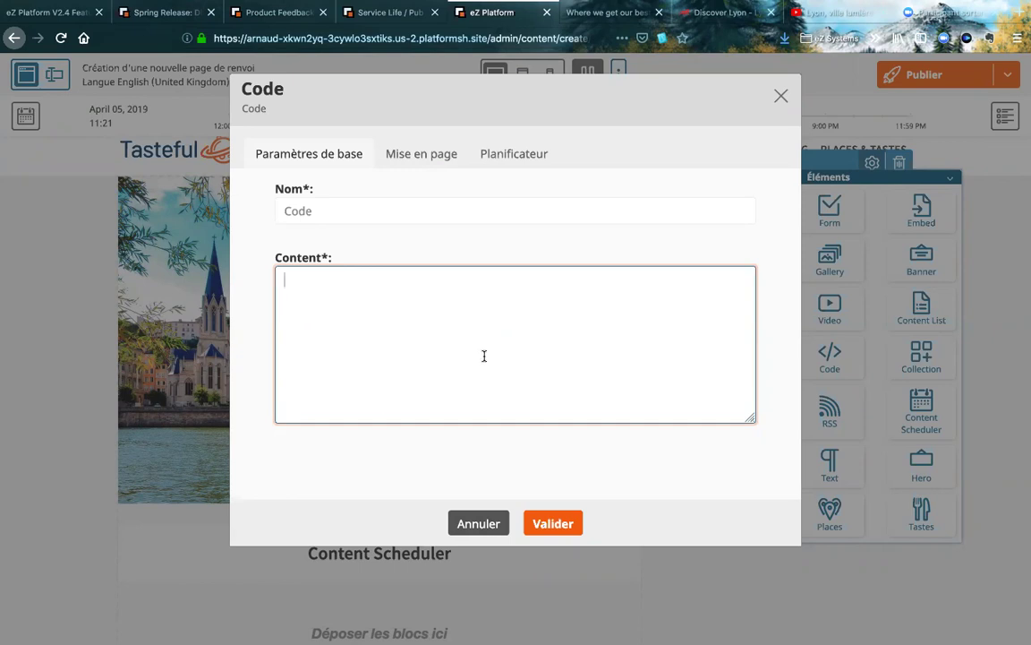
{"action": "left_click", "coordinate": [479, 523]}
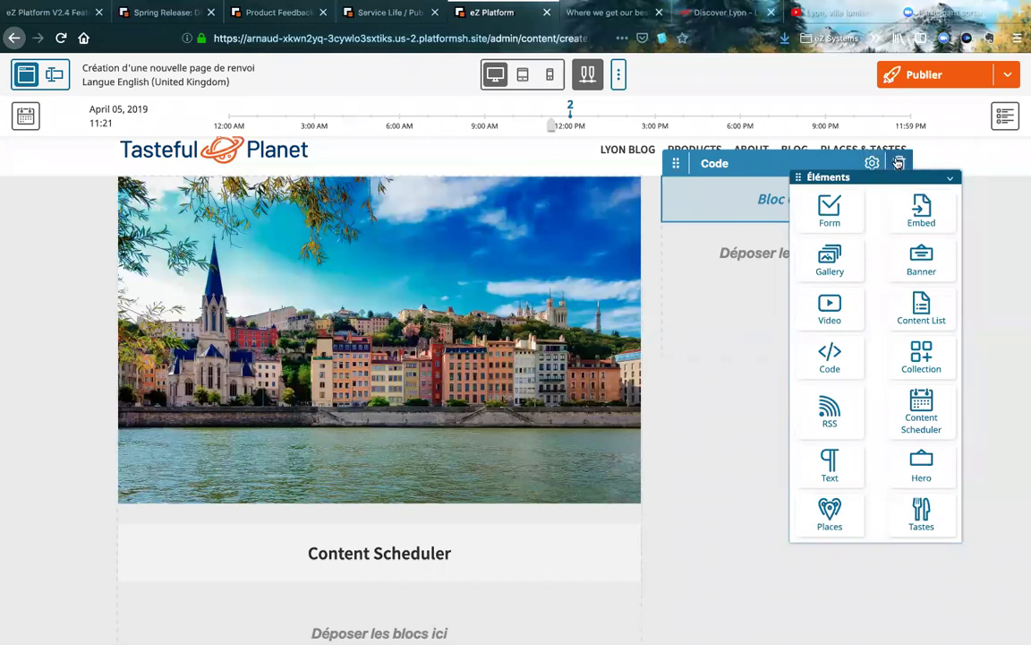
- Drop a Form block into the right column and choose the Book a tour form as its content
{"action": "left_click_drag", "start_coordinate": [829, 210], "coordinate": [741, 212]}
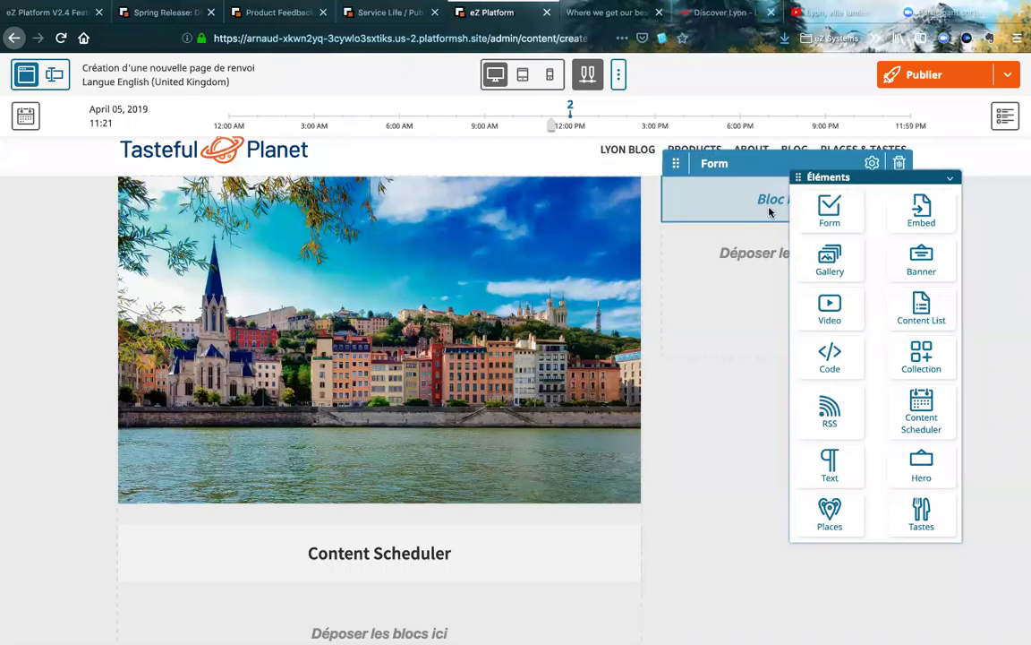
{"action": "left_click", "coordinate": [873, 164]}
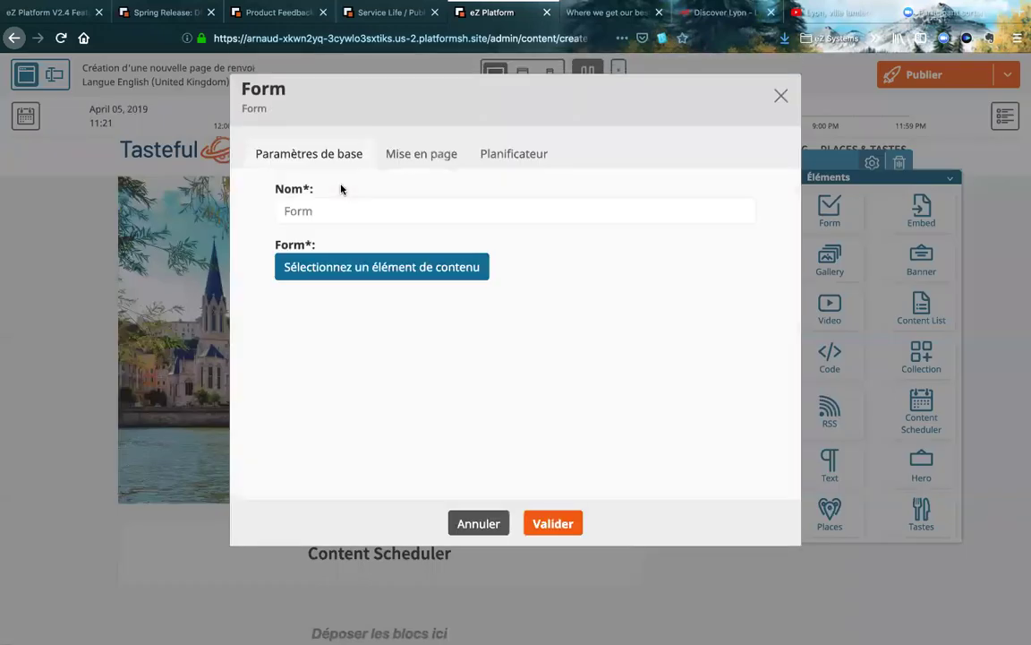
{"action": "left_click", "coordinate": [355, 273]}
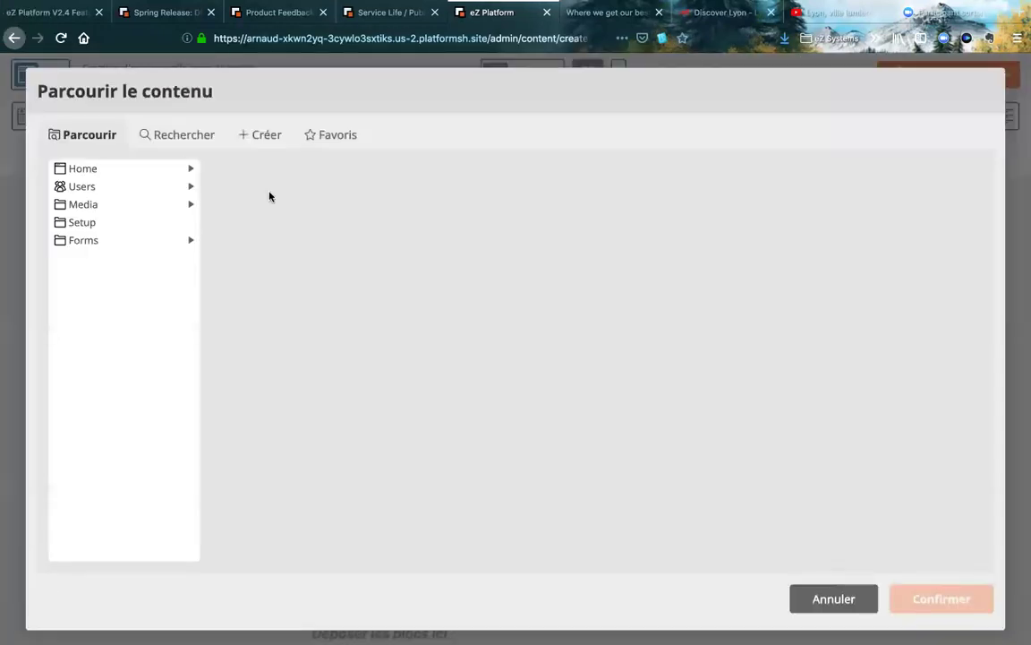
{"action": "left_click", "coordinate": [198, 139]}
{"action": "left_click", "coordinate": [159, 212]}
{"action": "type", "text": "form"}
{"action": "key", "text": "Return"}
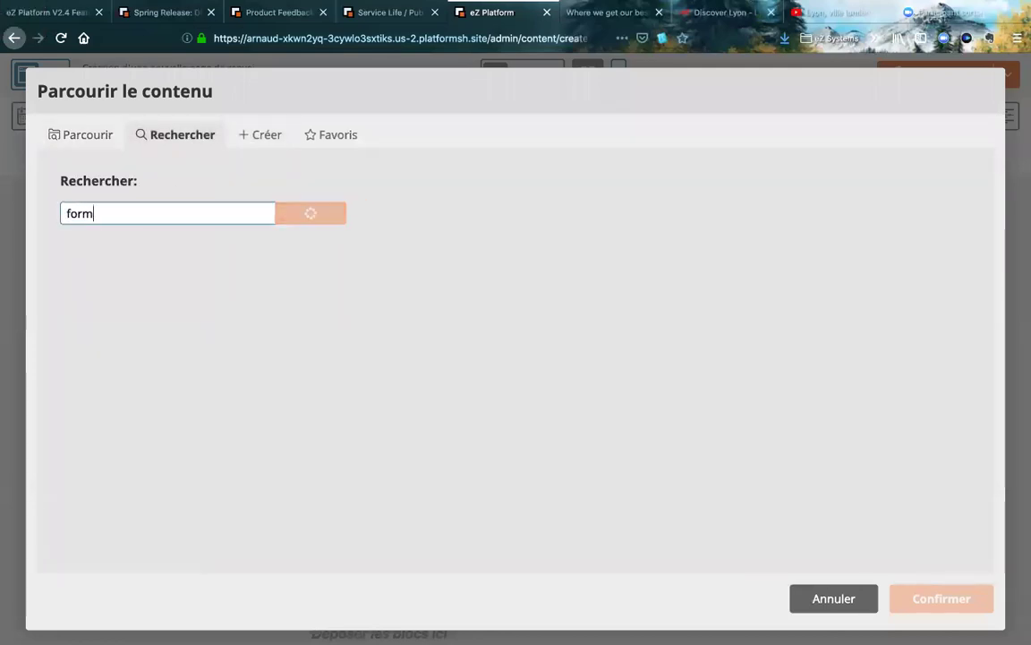
{"action": "scroll", "coordinate": [190, 356], "scroll_direction": "down", "scroll_amount": 1}
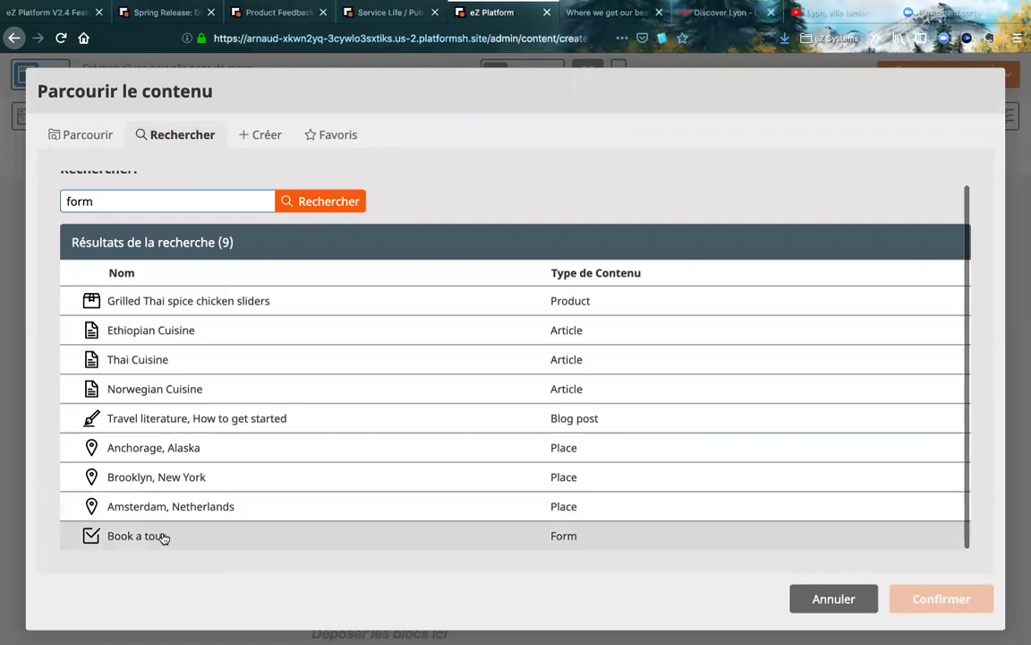
{"action": "left_click", "coordinate": [164, 538]}
{"action": "left_click", "coordinate": [931, 598]}
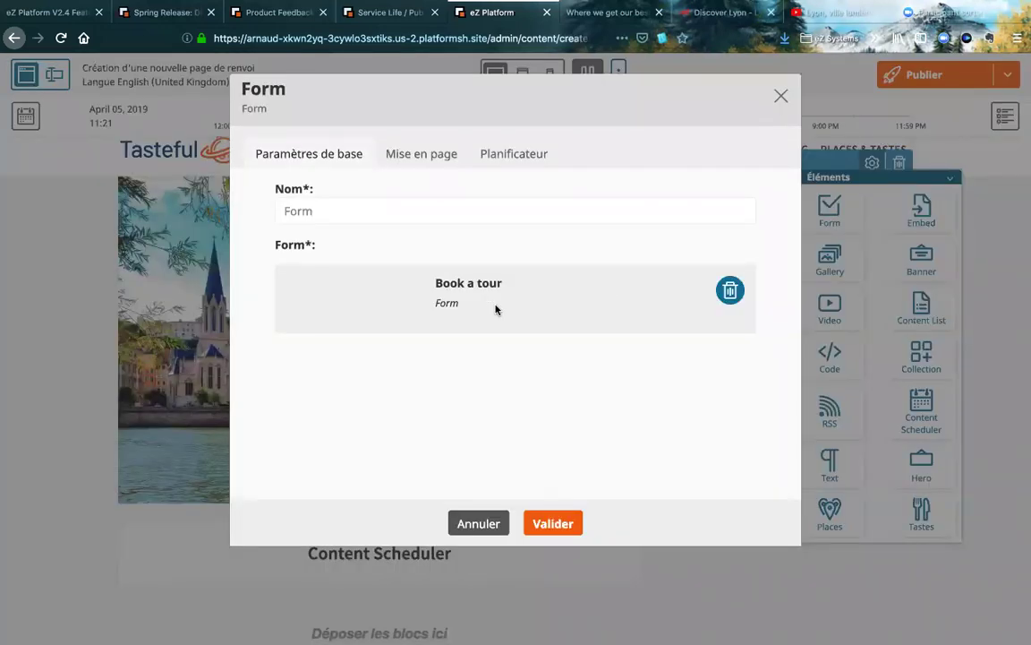
- Review the block's layout and visibility options, then save the Form block settings
{"action": "left_click", "coordinate": [422, 156]}
{"action": "left_click", "coordinate": [530, 154]}
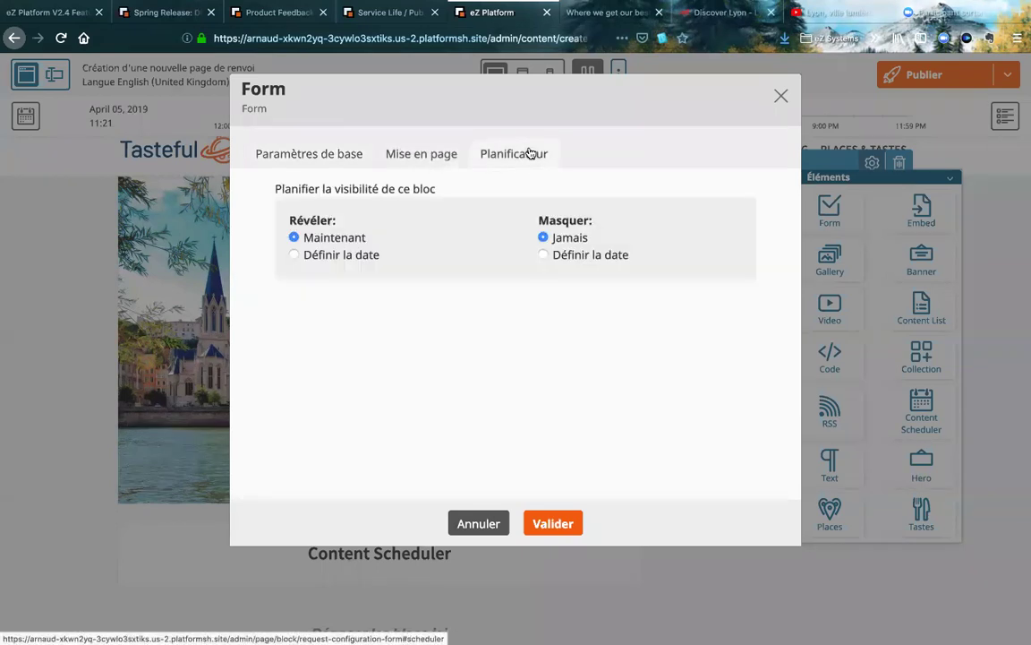
{"action": "left_click", "coordinate": [315, 154]}
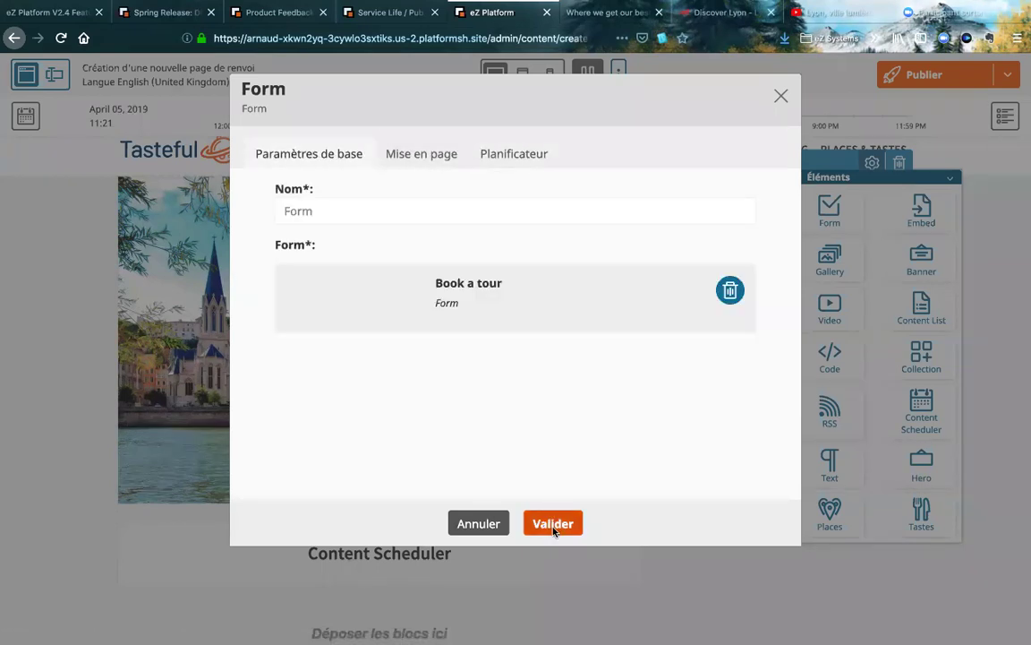
{"action": "left_click", "coordinate": [554, 526]}
{"action": "left_click_drag", "start_coordinate": [889, 180], "coordinate": [923, 325]}
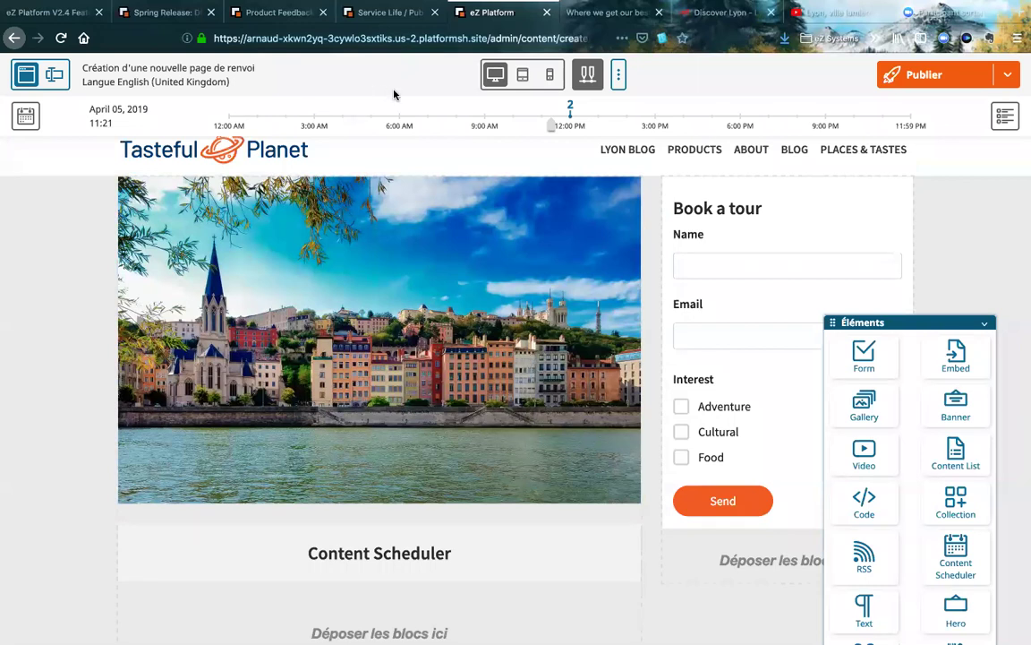
{"action": "mouse_move", "coordinate": [696, 300]}
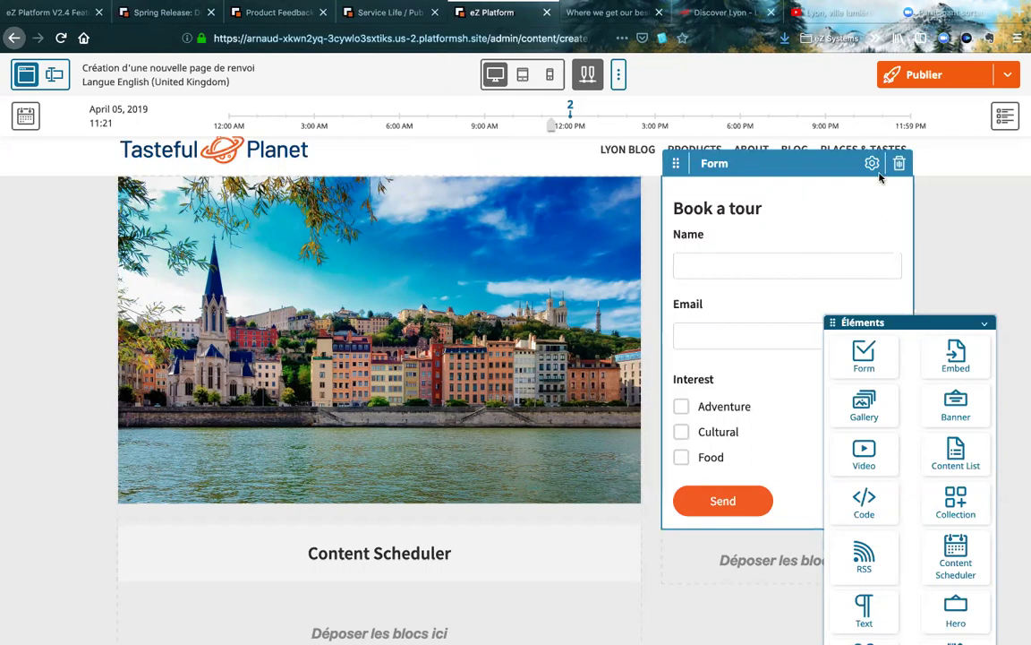
- Set the page title to Mairie de Villeurbanne and the description to Desc
{"action": "left_click", "coordinate": [53, 74]}
{"action": "left_click", "coordinate": [207, 296]}
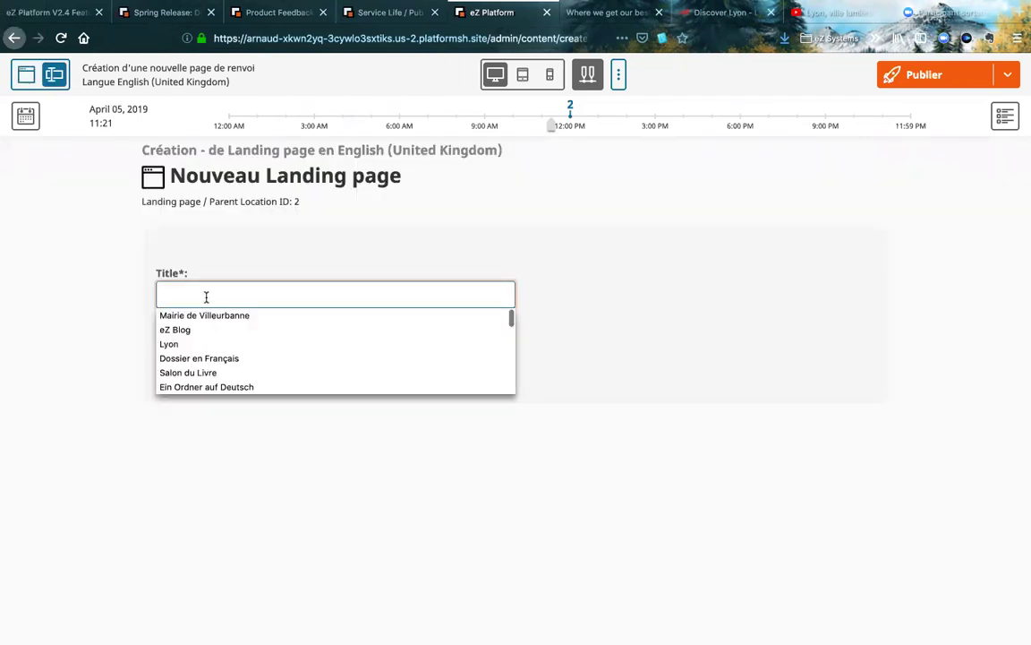
{"action": "left_click", "coordinate": [207, 315]}
{"action": "left_click", "coordinate": [206, 359]}
{"action": "type", "text": "Desc"}
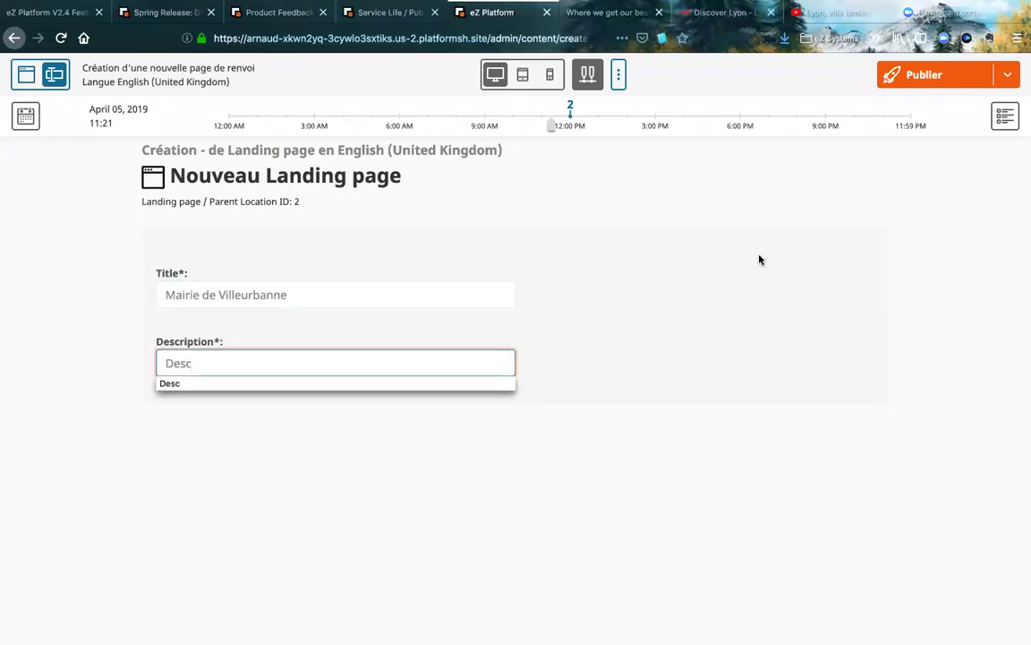
{"action": "left_click", "coordinate": [760, 260]}
- Publish the landing page and switch to the 'Where we get our best…' blog article tab
{"action": "left_click", "coordinate": [937, 79]}
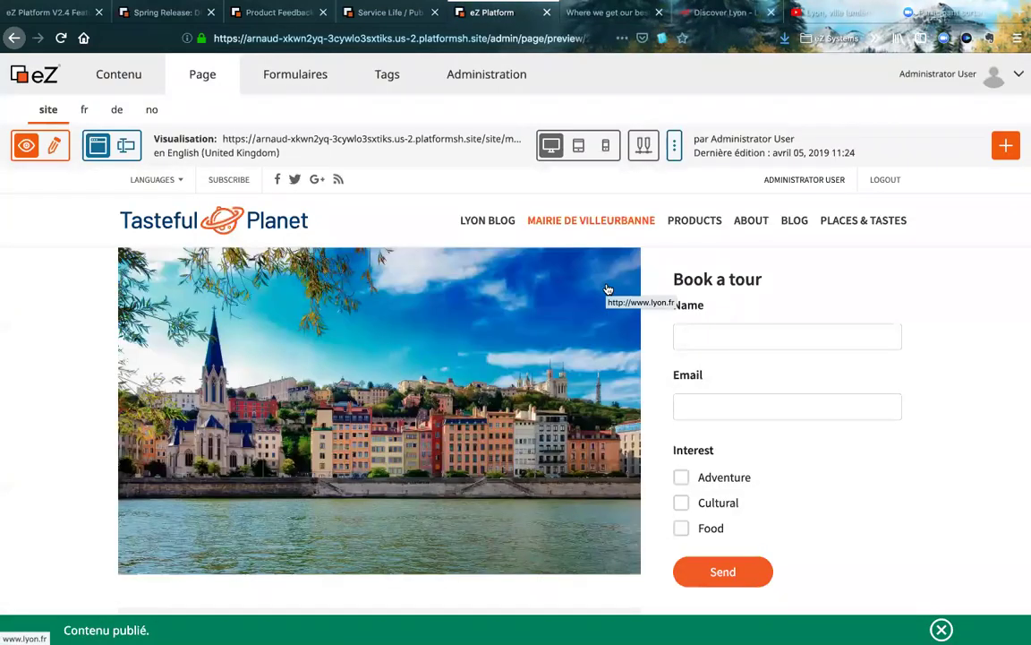
{"action": "scroll", "coordinate": [564, 416], "scroll_direction": "down", "scroll_amount": 5}
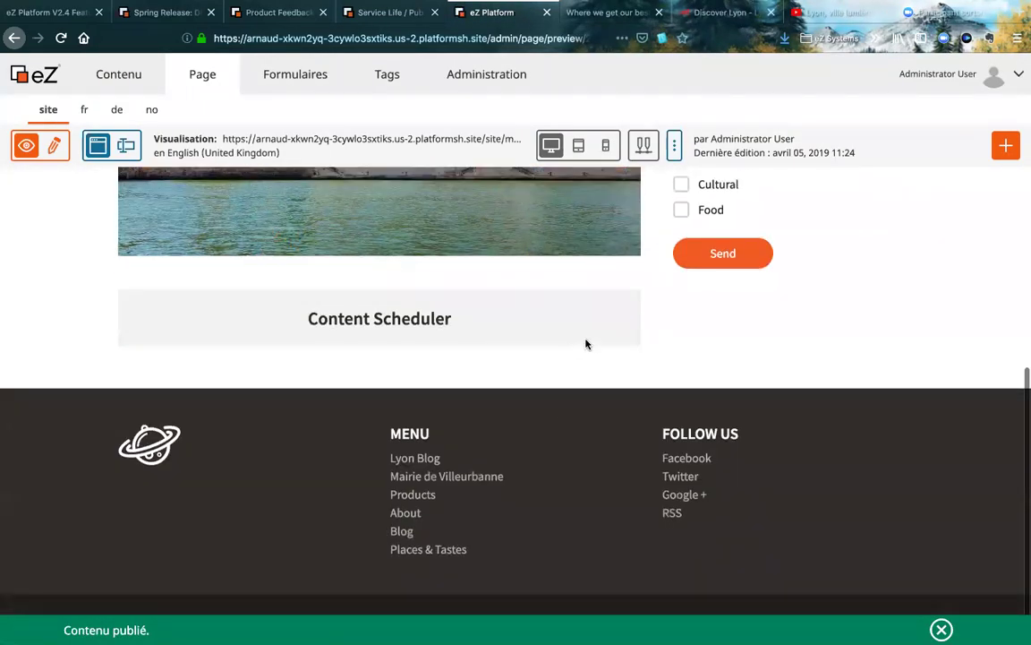
{"action": "scroll", "coordinate": [730, 336], "scroll_direction": "up", "scroll_amount": 3}
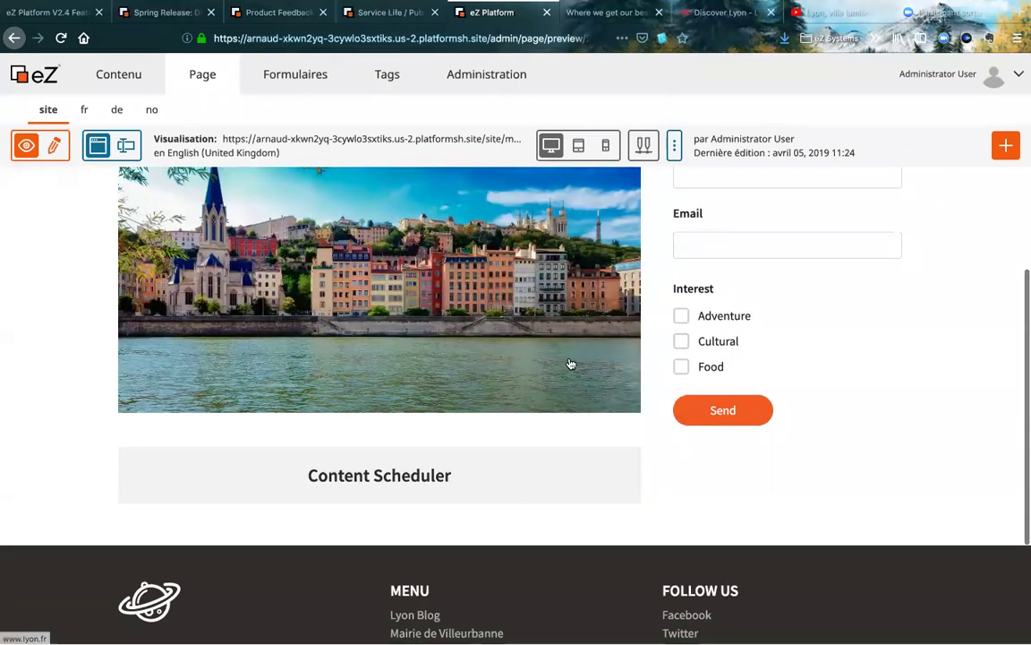
{"action": "scroll", "coordinate": [573, 359], "scroll_direction": "up", "scroll_amount": 3}
{"action": "left_click", "coordinate": [607, 13]}
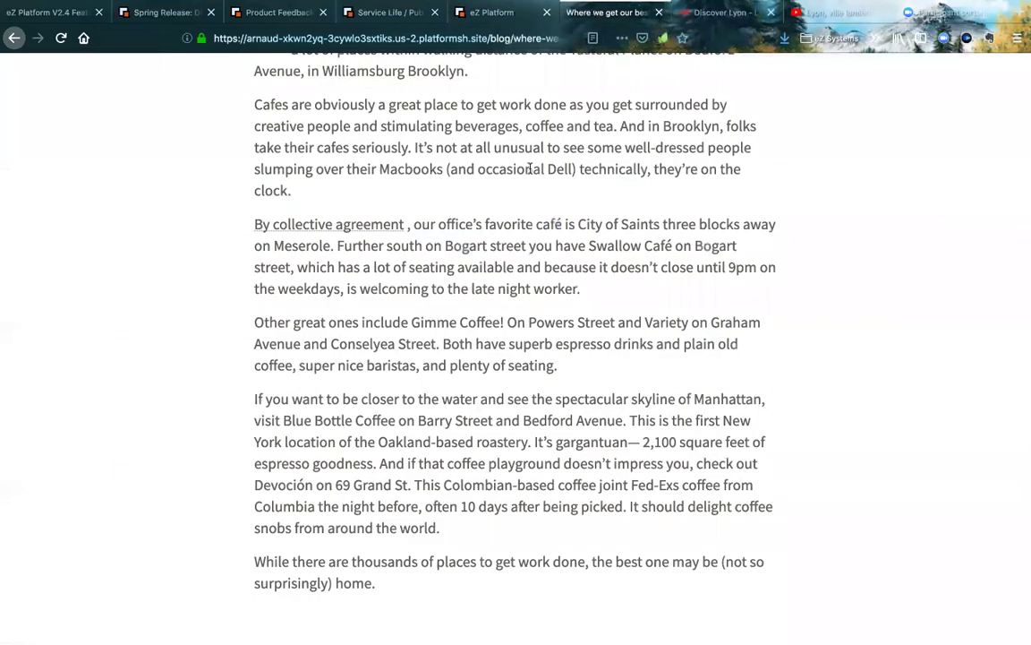
{"action": "scroll", "coordinate": [475, 247], "scroll_direction": "up", "scroll_amount": 10}
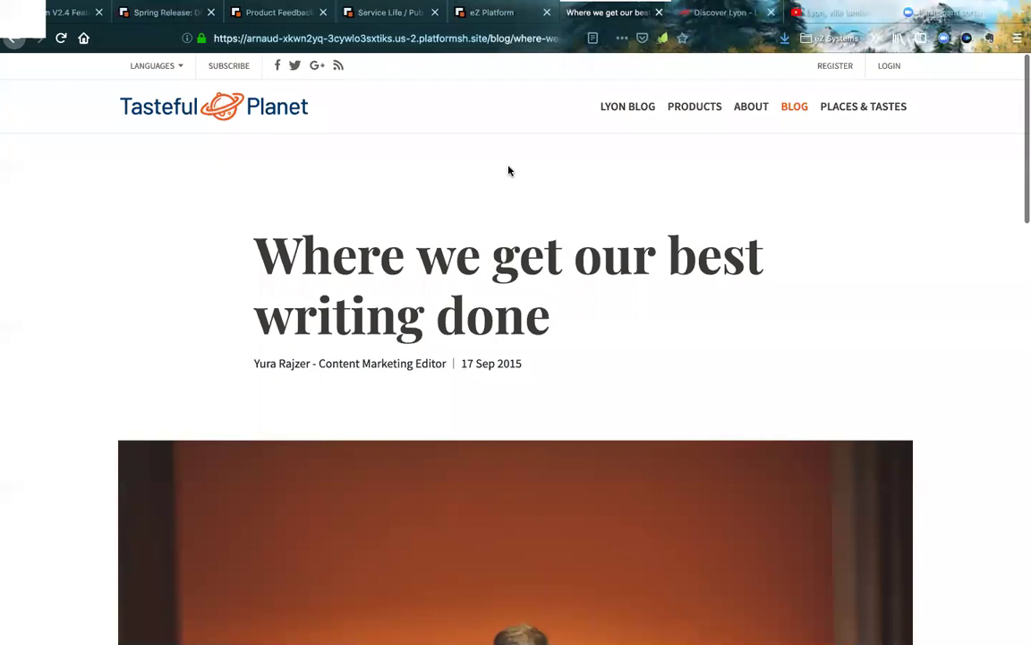
- Reload the site and open the new MAIRIE DE VILLEURBANNE page from the menu
{"action": "key", "text": "super+r"}
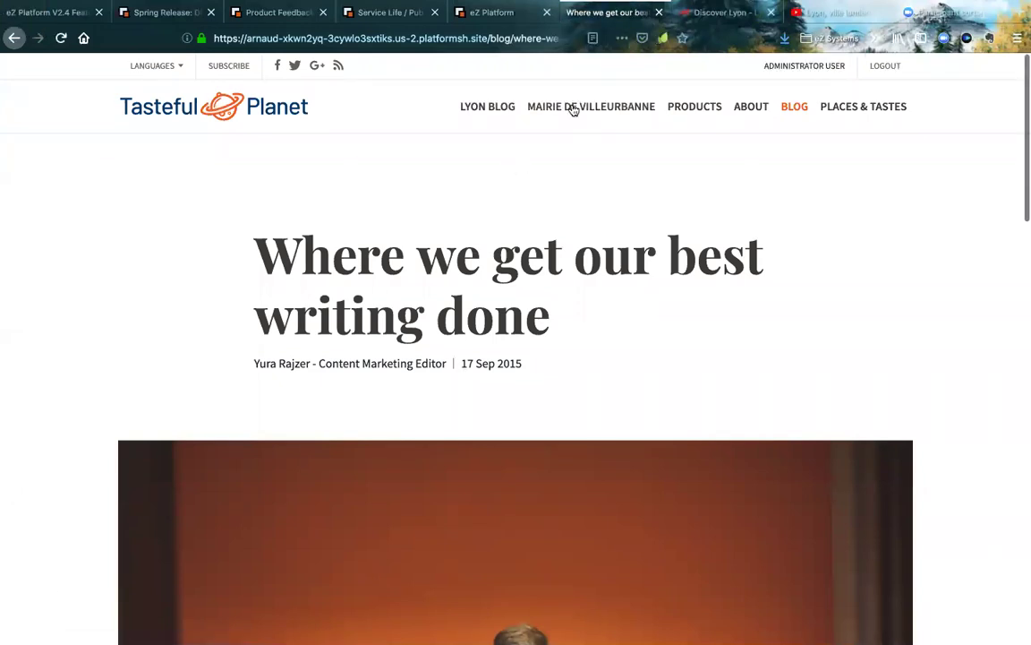
{"action": "left_click", "coordinate": [573, 106]}
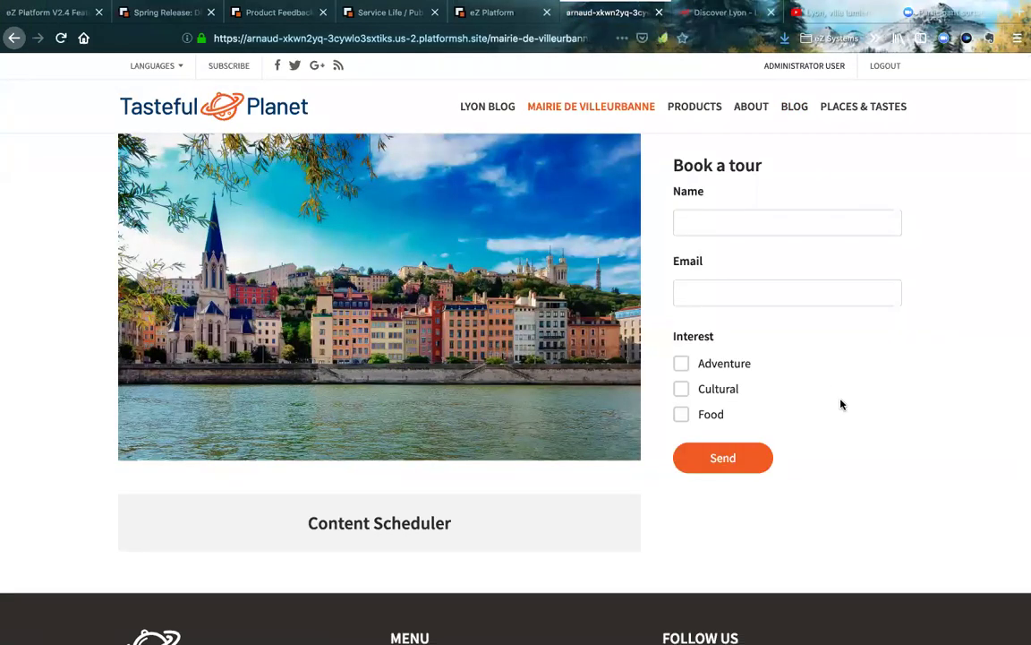
{"action": "scroll", "coordinate": [842, 404], "scroll_direction": "down", "scroll_amount": 2}
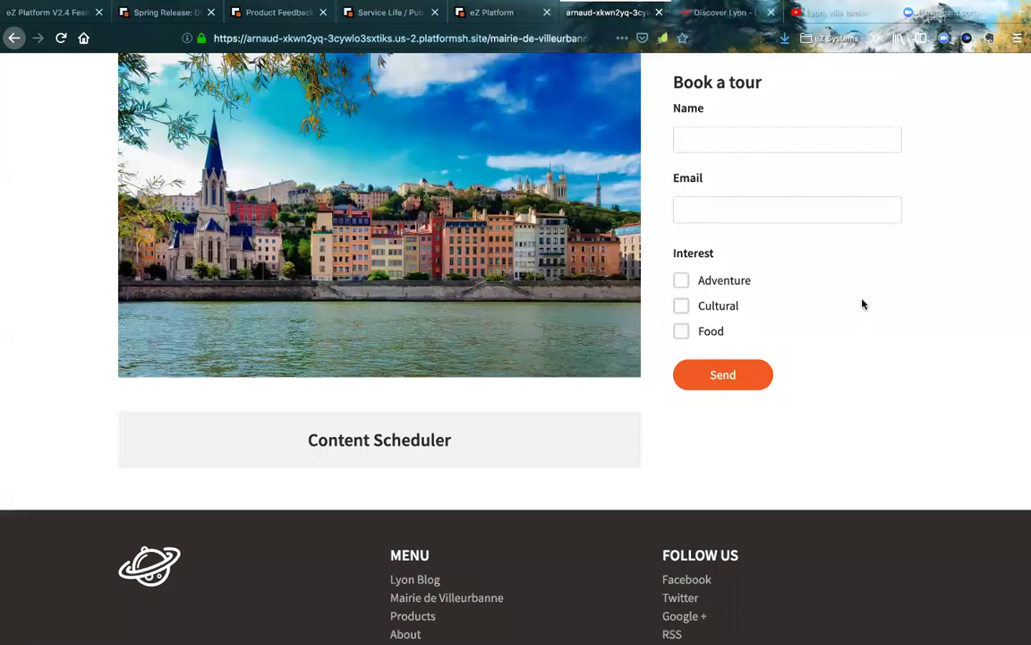
{"action": "scroll", "coordinate": [862, 301], "scroll_direction": "up", "scroll_amount": 2}
- Submit the Book a tour form with a test name, an e-mail address and Adventure interest
{"action": "left_click", "coordinate": [753, 223]}
{"action": "type", "text": "sjhfgsdjg"}
{"action": "left_click", "coordinate": [743, 303]}
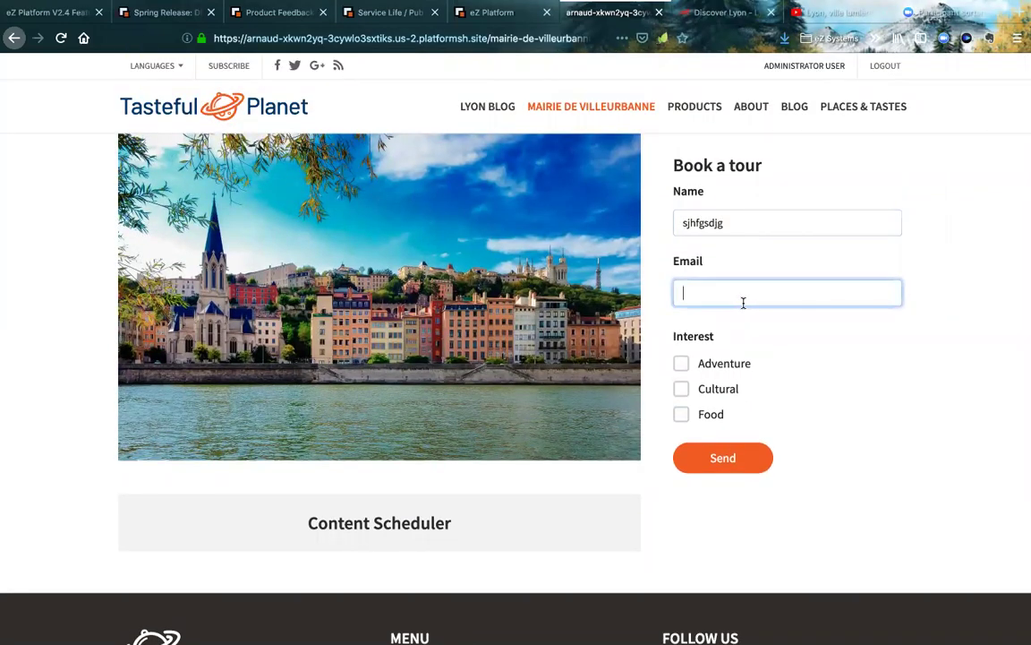
{"action": "left_click", "coordinate": [681, 363]}
{"action": "left_click", "coordinate": [736, 466]}
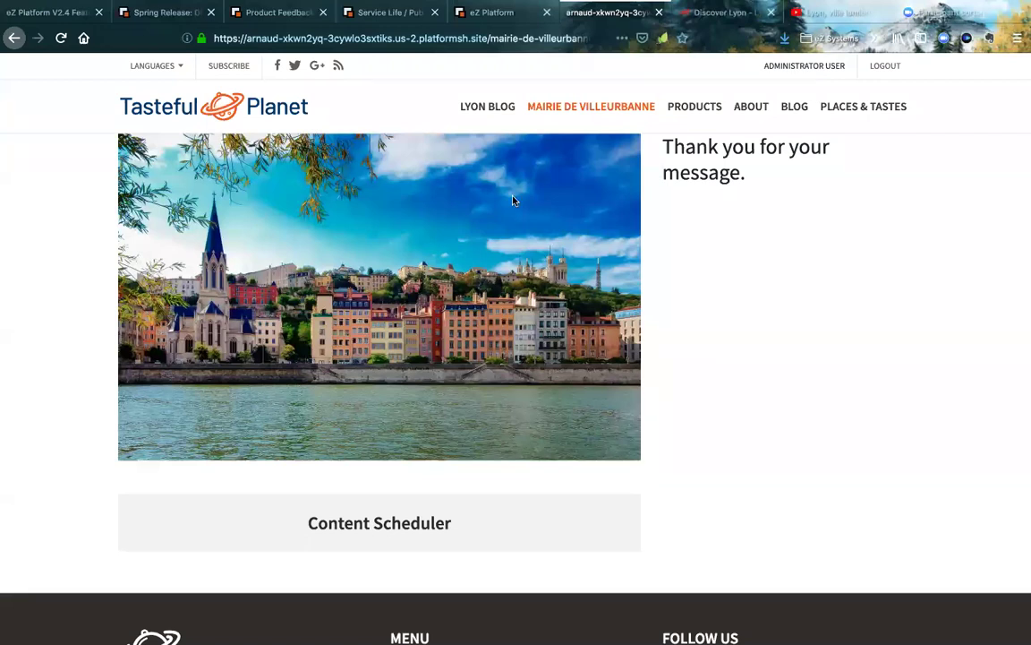
{"action": "left_click", "coordinate": [454, 11]}
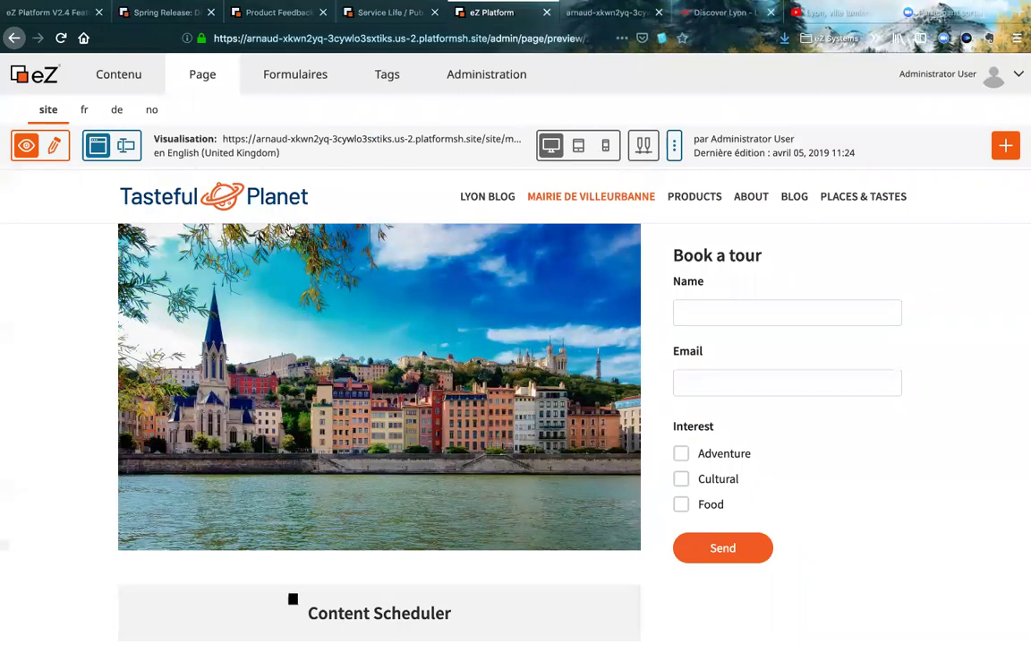
- Open Book a tour under Formulaires and check its Soumissions tab for the test entry
{"action": "left_click", "coordinate": [289, 74]}
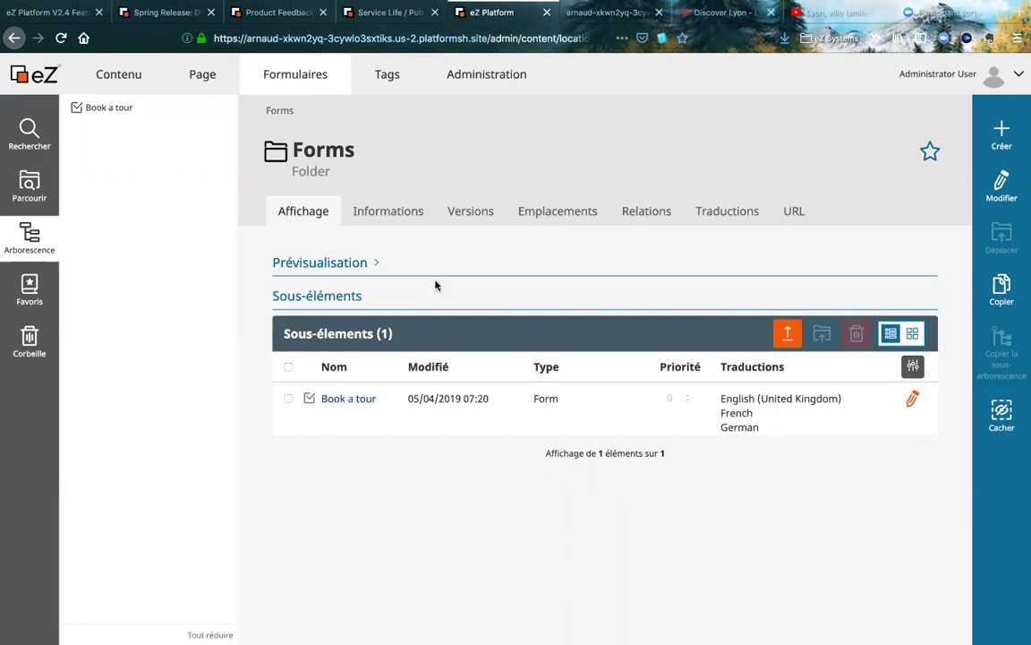
{"action": "left_click", "coordinate": [351, 399]}
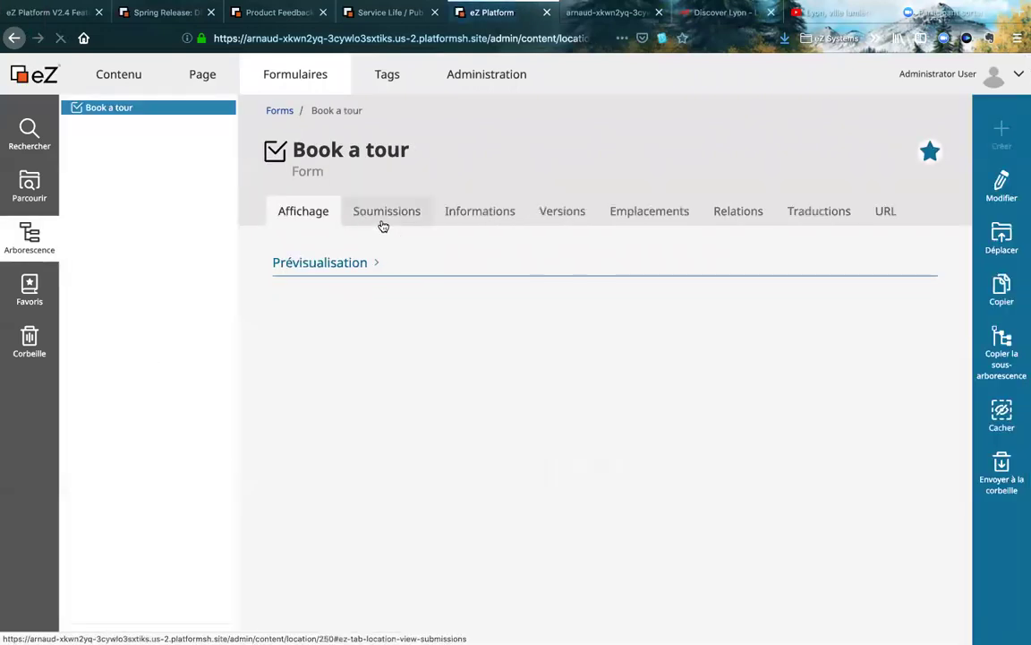
{"action": "left_click", "coordinate": [383, 224]}
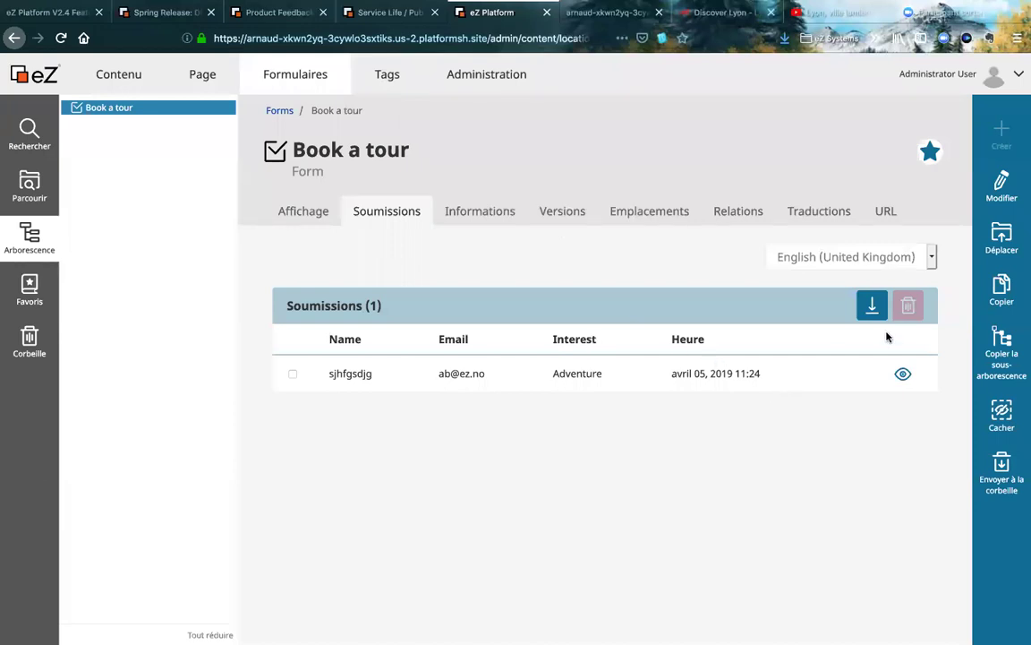
{"action": "left_click", "coordinate": [313, 205]}
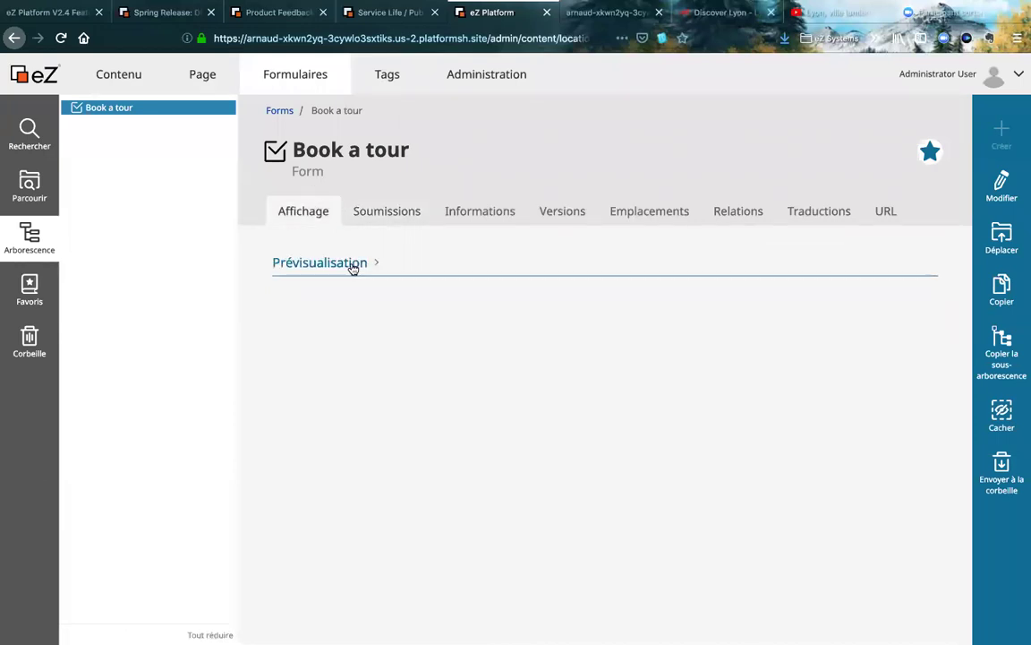
- Start editing an English (United Kingdom) draft of the Book a tour form
{"action": "left_click", "coordinate": [352, 265]}
{"action": "left_click", "coordinate": [295, 265]}
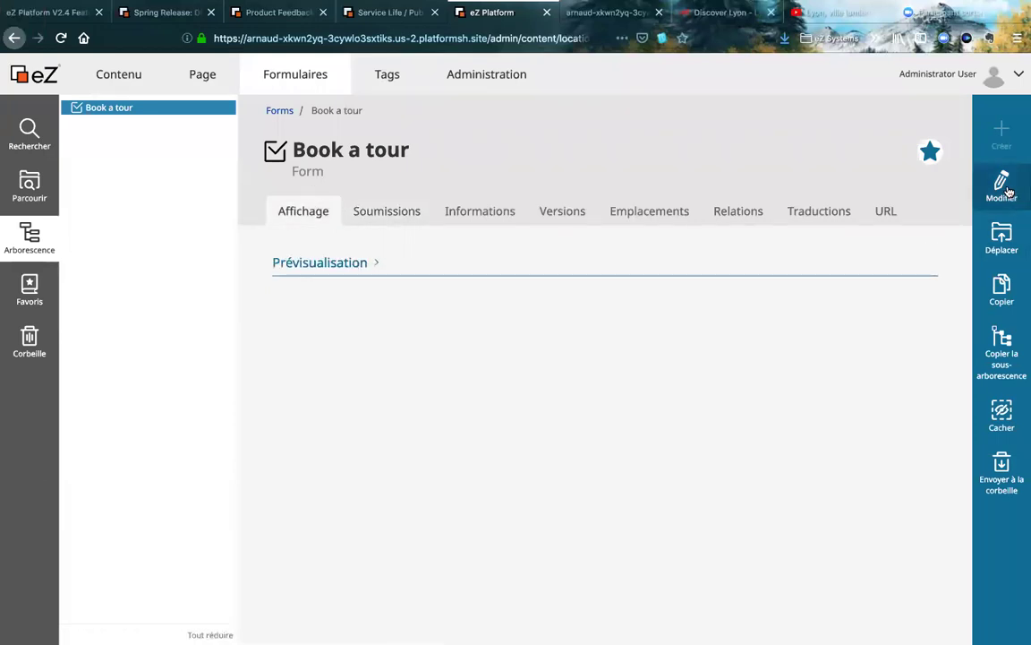
{"action": "left_click", "coordinate": [1003, 187]}
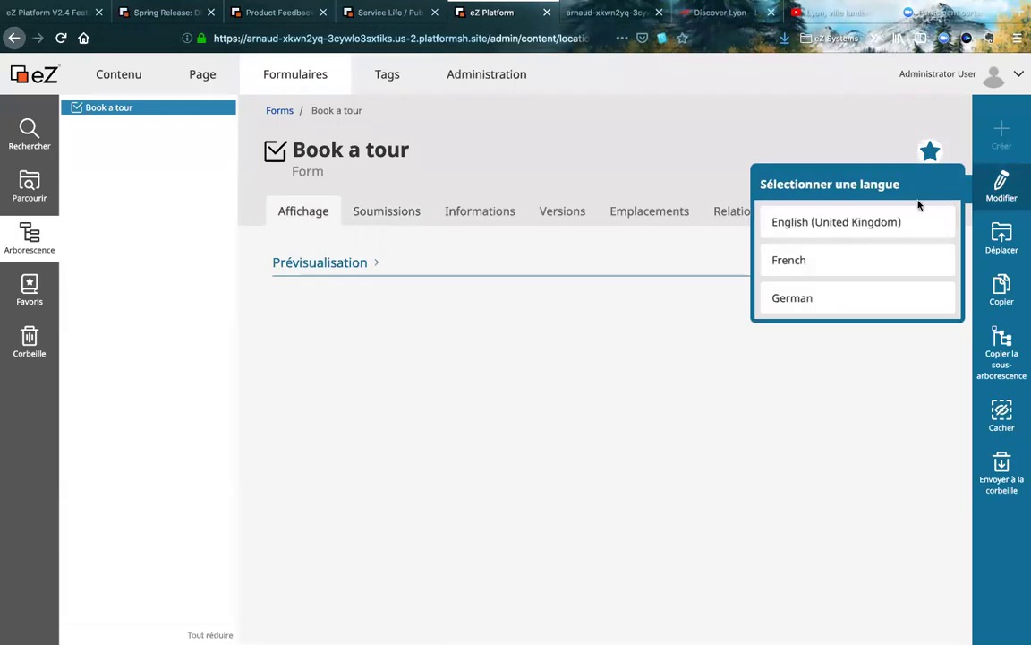
{"action": "left_click", "coordinate": [862, 224]}
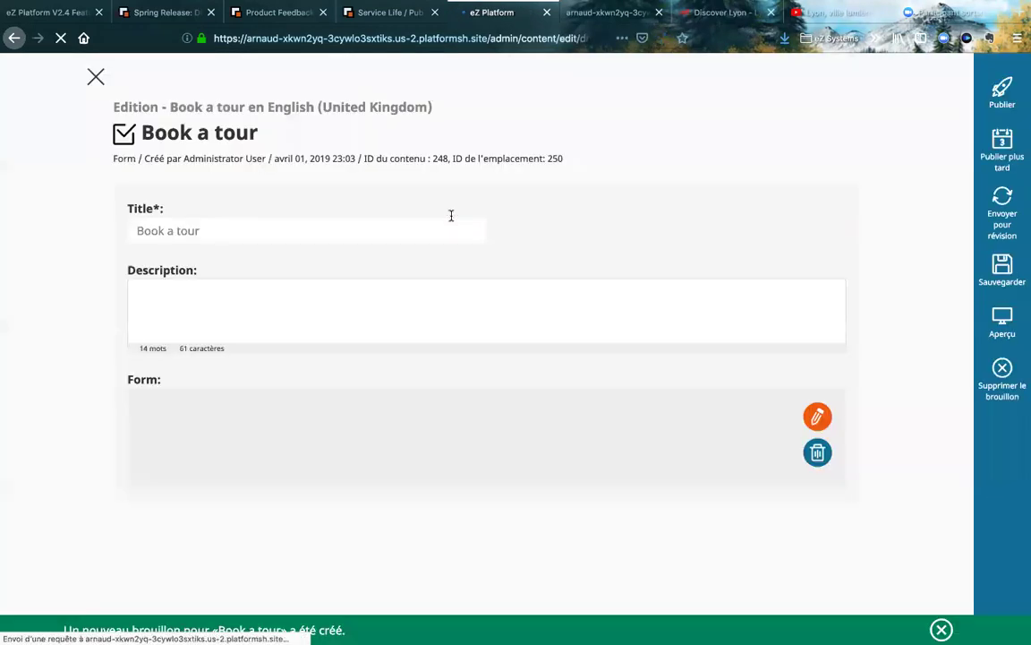
- Retitle the draft 'Book a tour !!!!' and open its form builder
{"action": "left_click", "coordinate": [344, 231]}
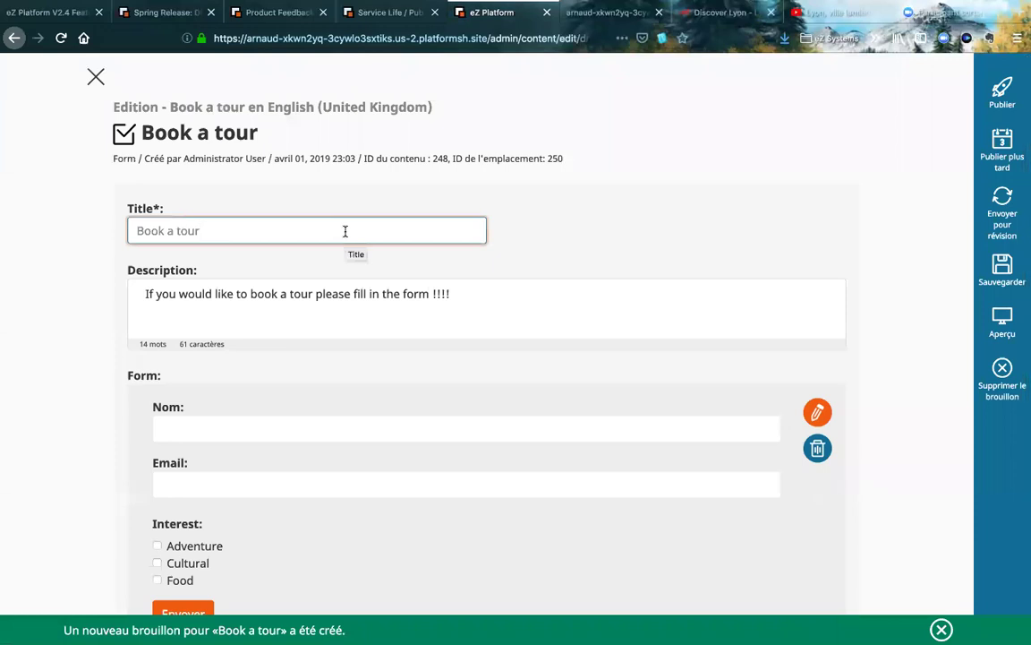
{"action": "key", "text": "Down"}
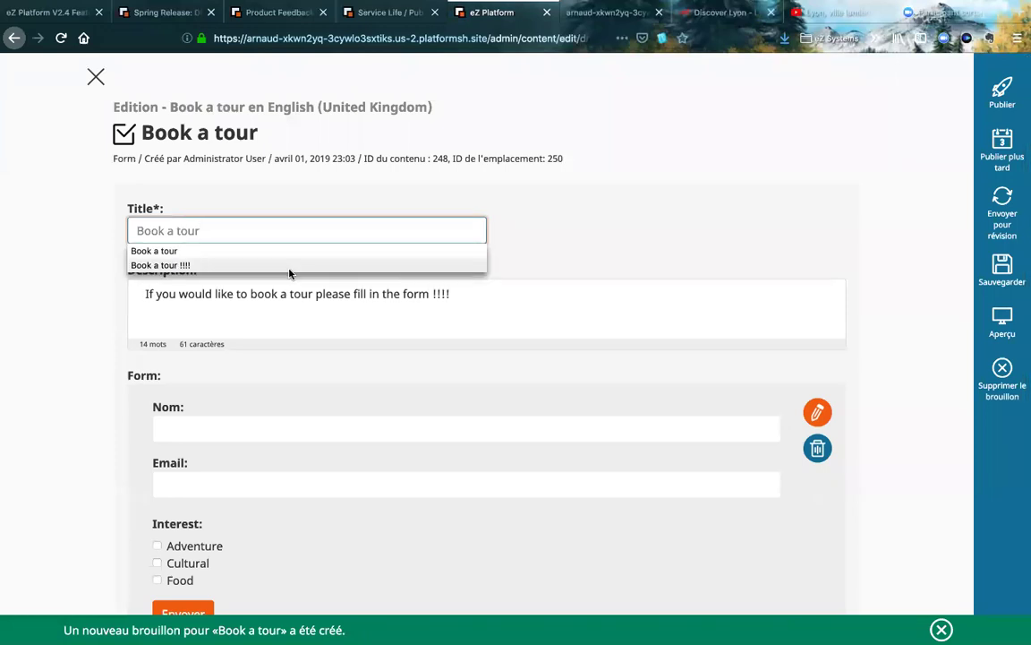
{"action": "left_click", "coordinate": [269, 265]}
{"action": "left_click", "coordinate": [237, 294]}
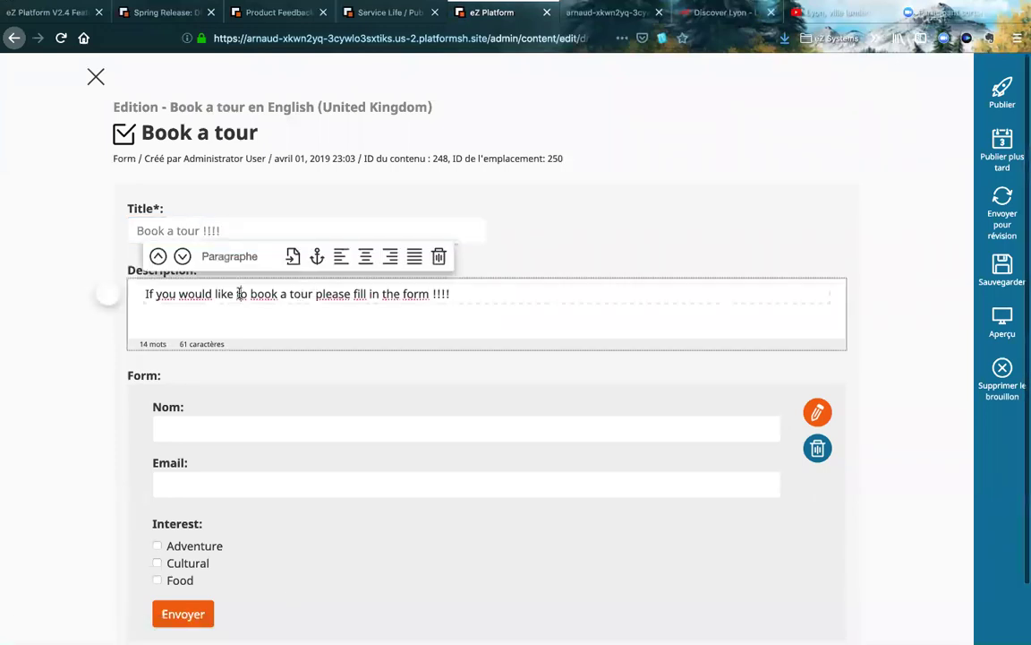
{"action": "left_click", "coordinate": [81, 354]}
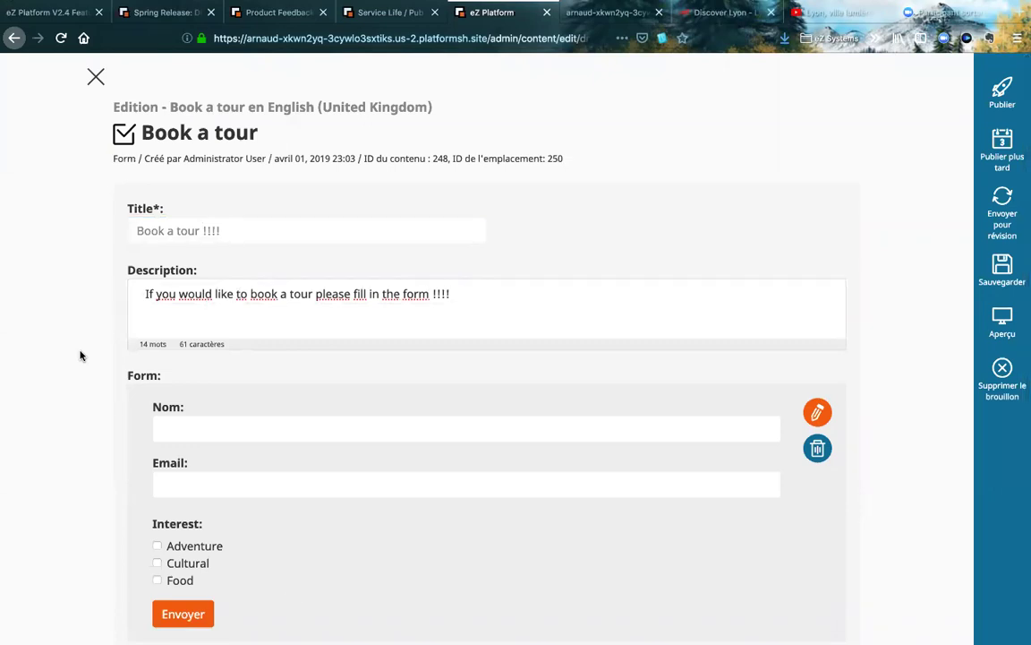
{"action": "scroll", "coordinate": [81, 355], "scroll_direction": "down", "scroll_amount": 2}
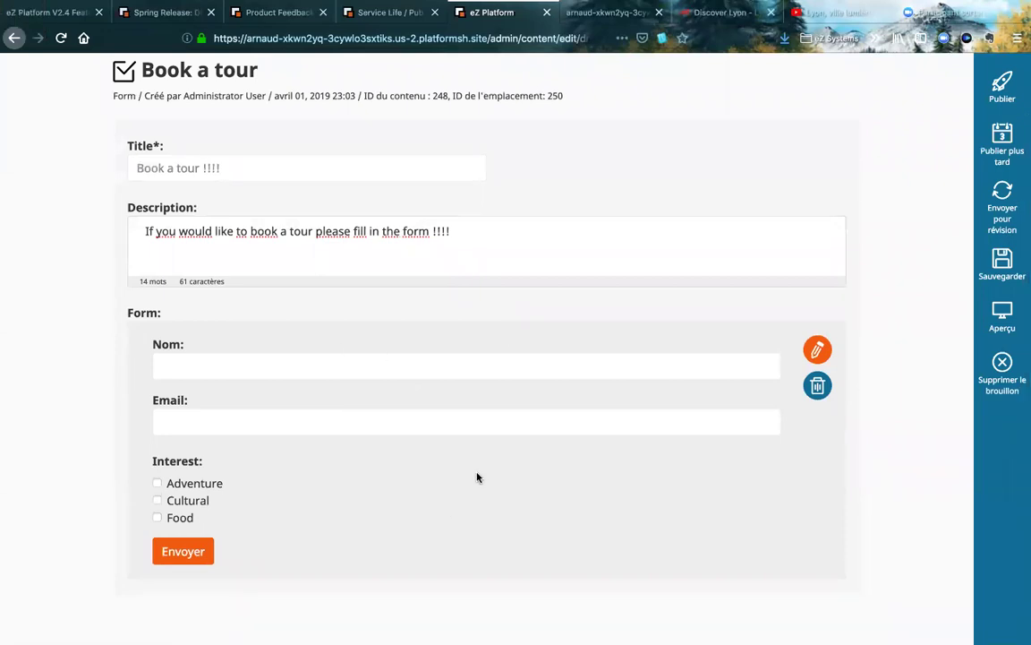
{"action": "left_click", "coordinate": [817, 349]}
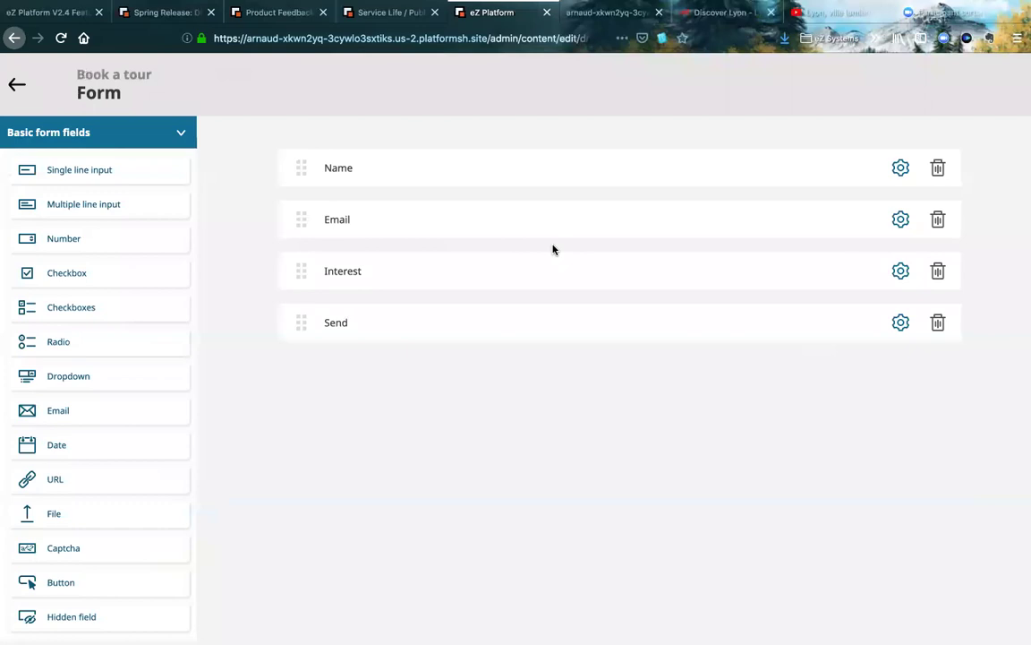
{"action": "left_click_drag", "start_coordinate": [123, 404], "coordinate": [414, 358]}
{"action": "left_click_drag", "start_coordinate": [60, 410], "coordinate": [364, 417]}
{"action": "left_click_drag", "start_coordinate": [156, 447], "coordinate": [731, 460]}
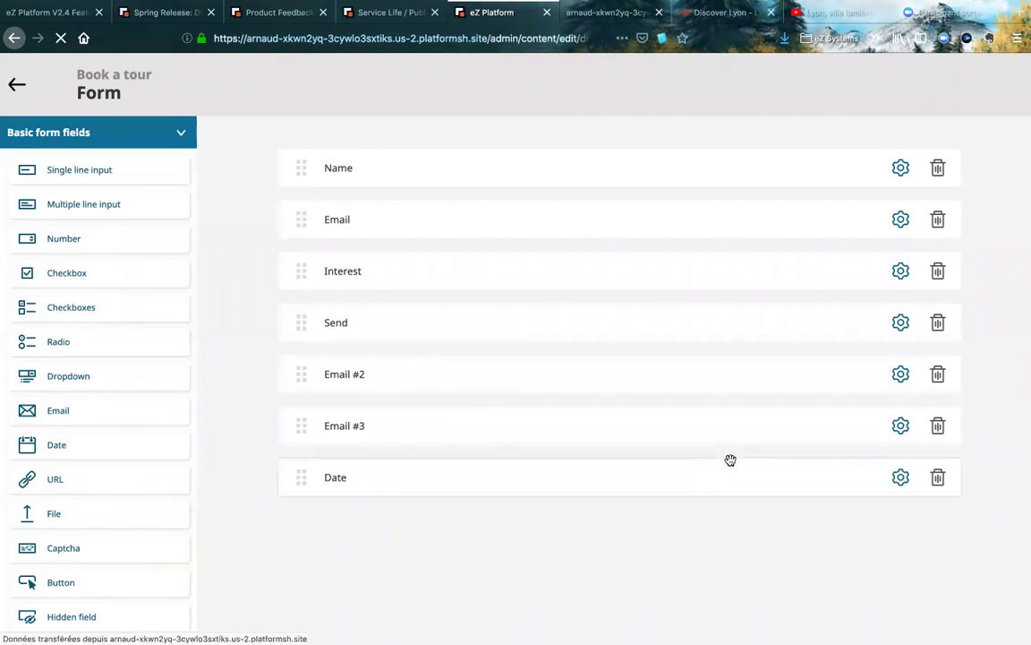
{"action": "left_click", "coordinate": [938, 374]}
{"action": "left_click", "coordinate": [938, 375]}
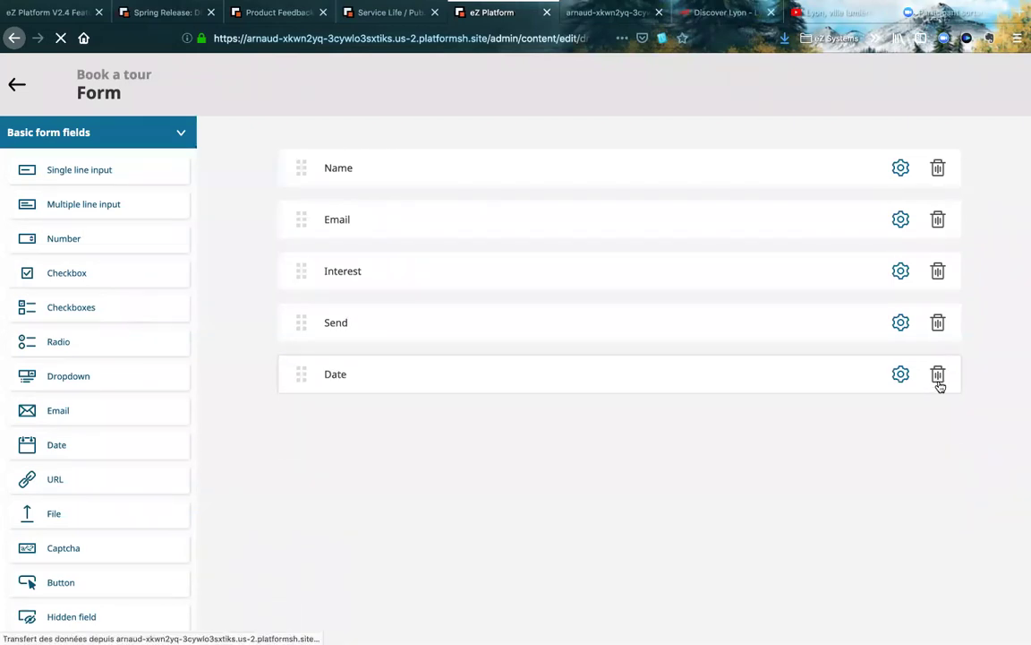
{"action": "left_click", "coordinate": [938, 374]}
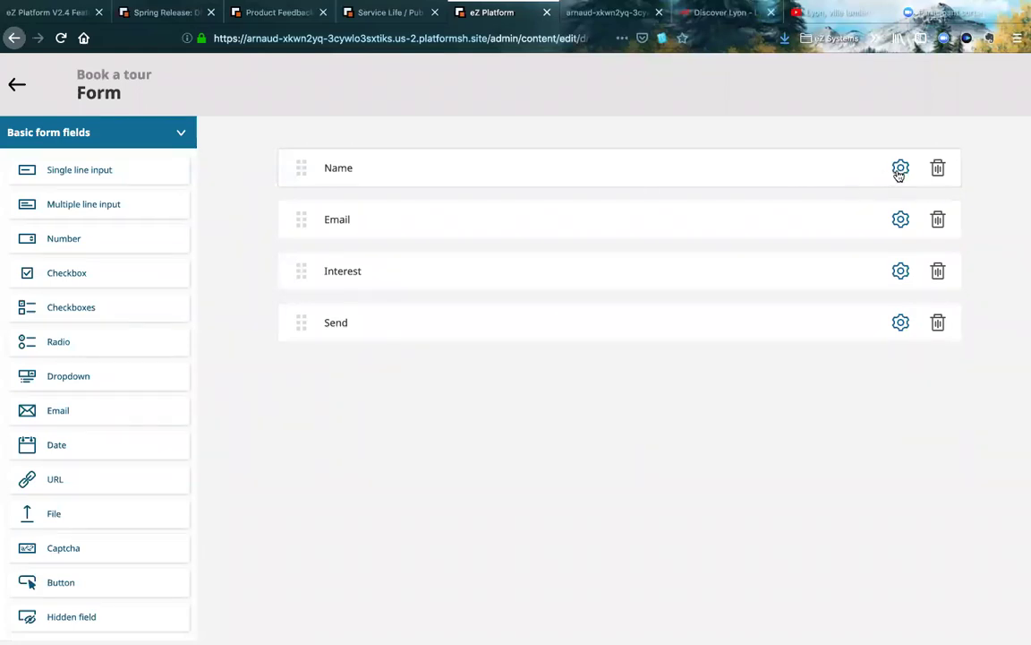
- Rename the Name field to Lastname and switch on Obligatoire in its Validation settings
{"action": "left_click", "coordinate": [900, 170]}
{"action": "left_click", "coordinate": [361, 205]}
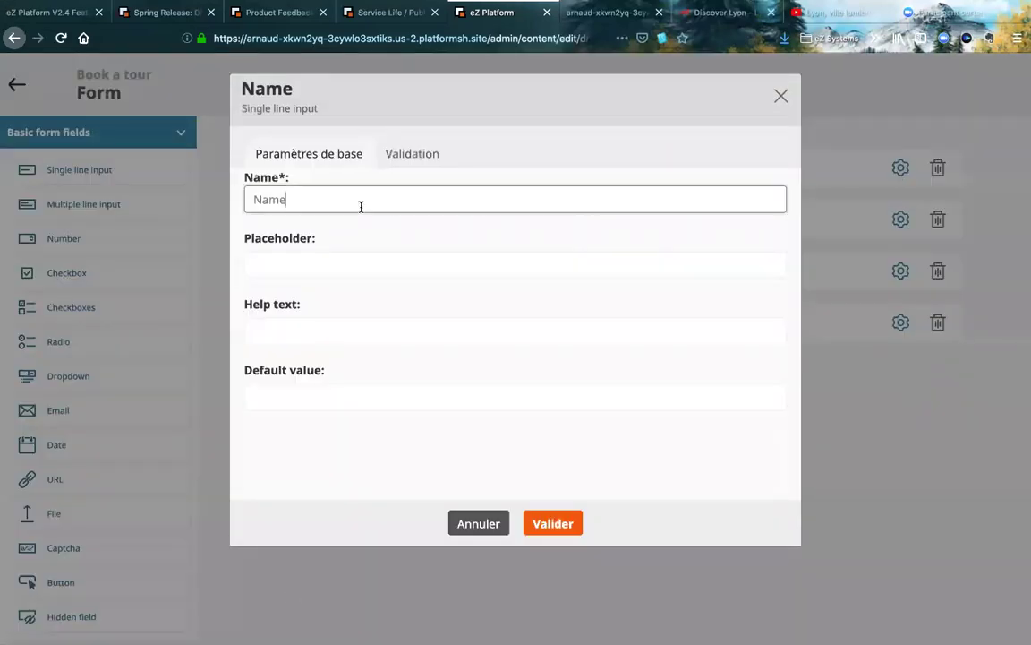
{"action": "key", "text": "BackSpace"}
{"action": "key", "text": "BackSpace"}
{"action": "key", "text": "BackSpace"}
{"action": "key", "text": "BackSpace"}
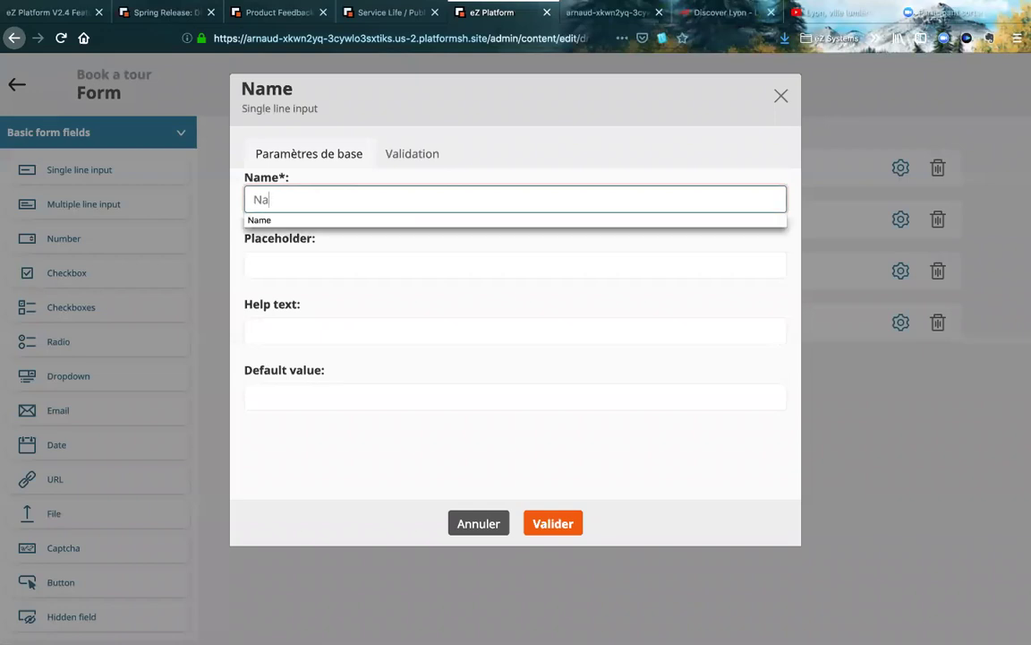
{"action": "type", "text": "Lastname"}
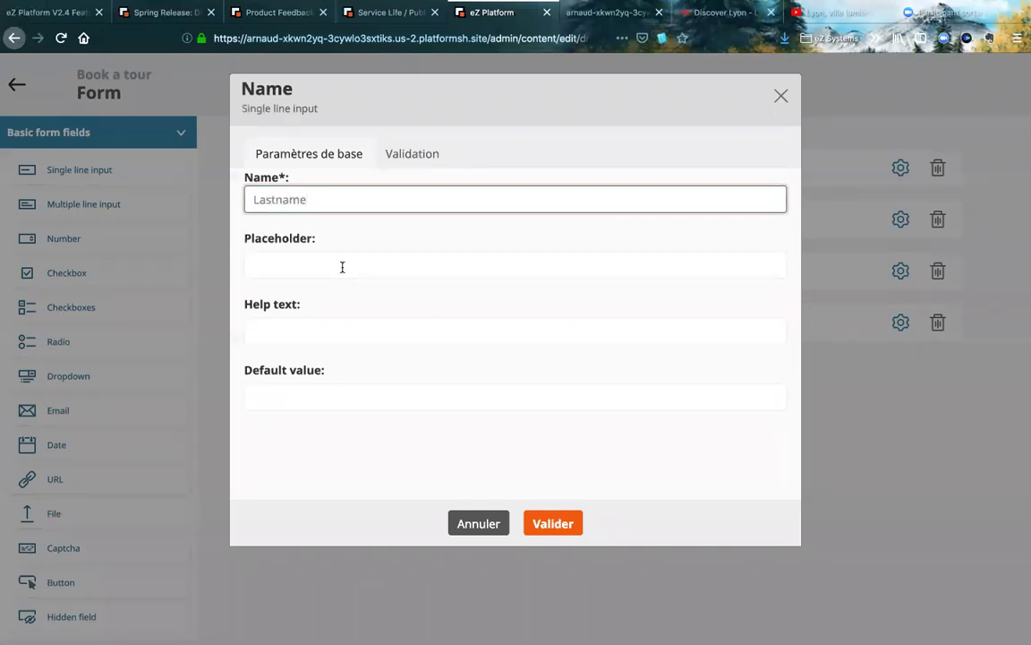
{"action": "left_click", "coordinate": [326, 336]}
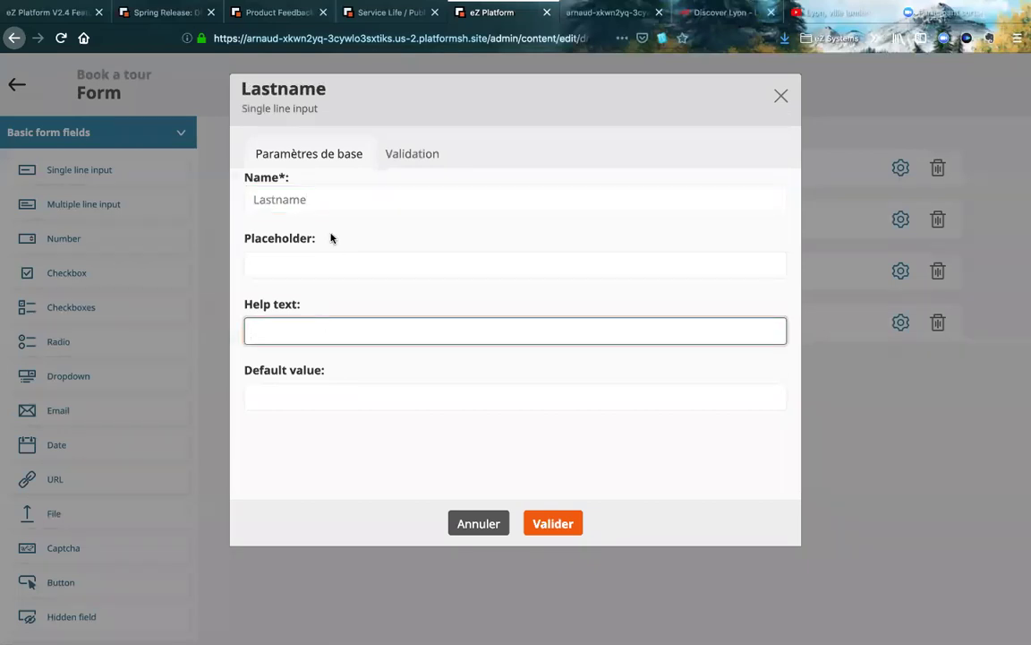
{"action": "left_click", "coordinate": [413, 156]}
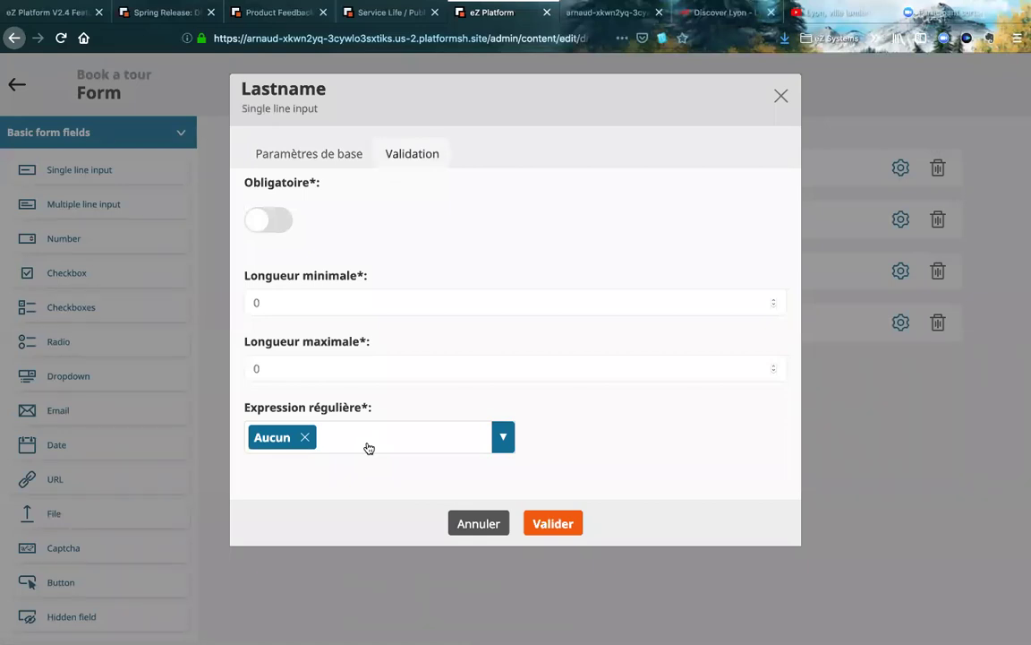
{"action": "left_click", "coordinate": [284, 225]}
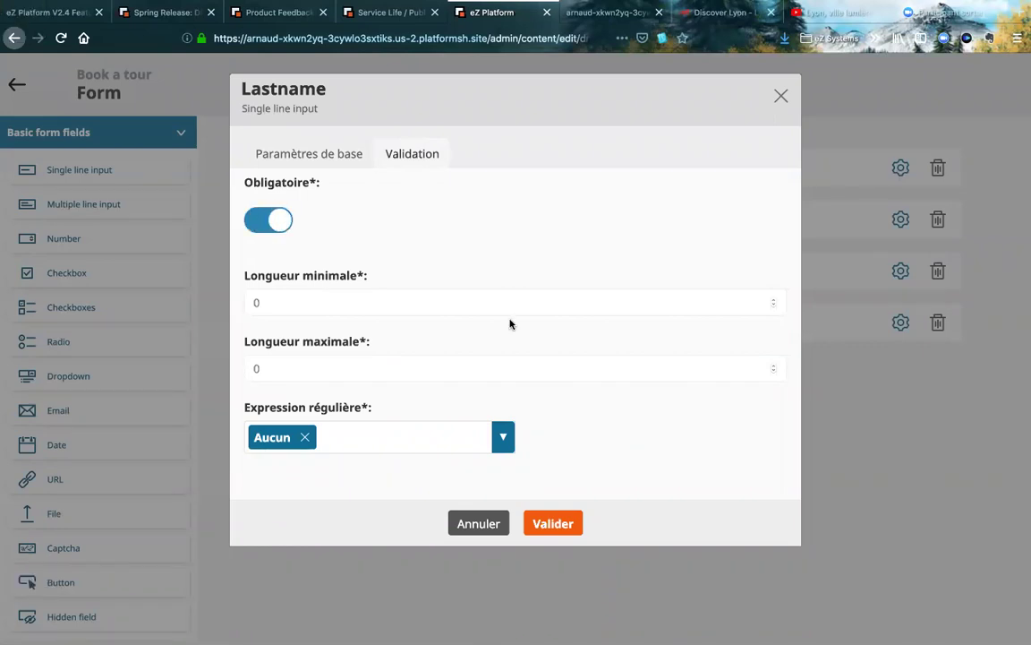
{"action": "left_click", "coordinate": [566, 523]}
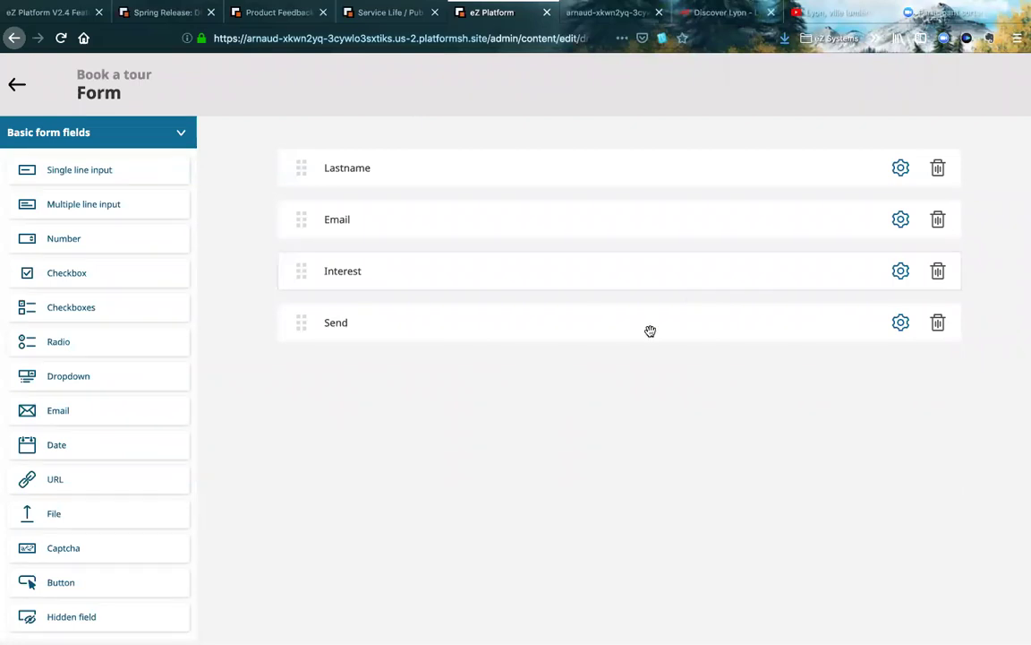
- Open the Send button's settings and inspect its 'Thank you for your message.' and notification email fields
{"action": "left_click", "coordinate": [900, 322]}
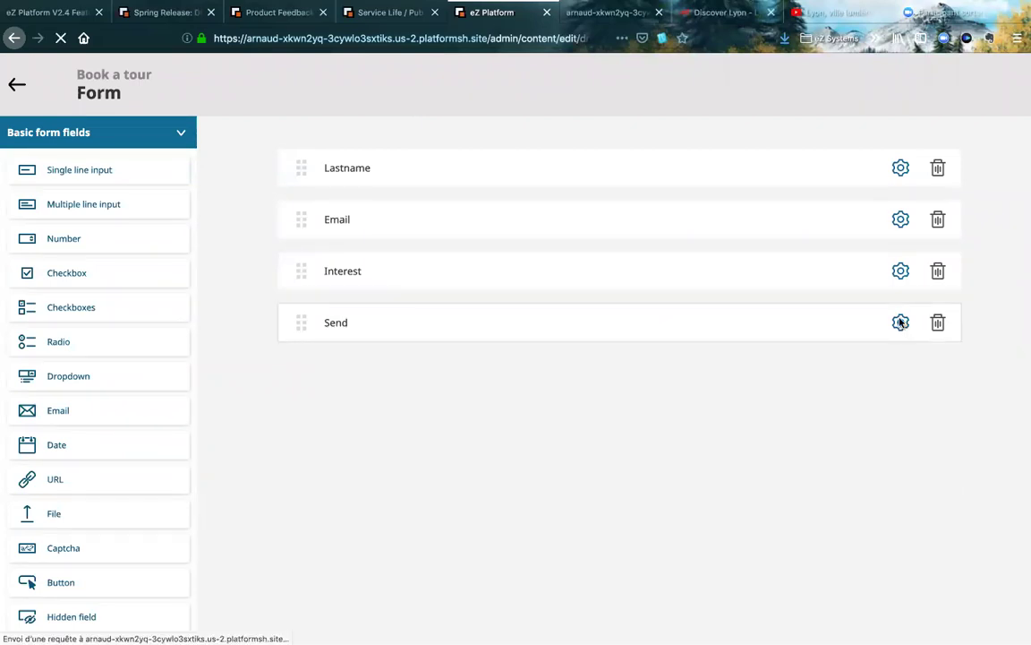
{"action": "left_click", "coordinate": [417, 339]}
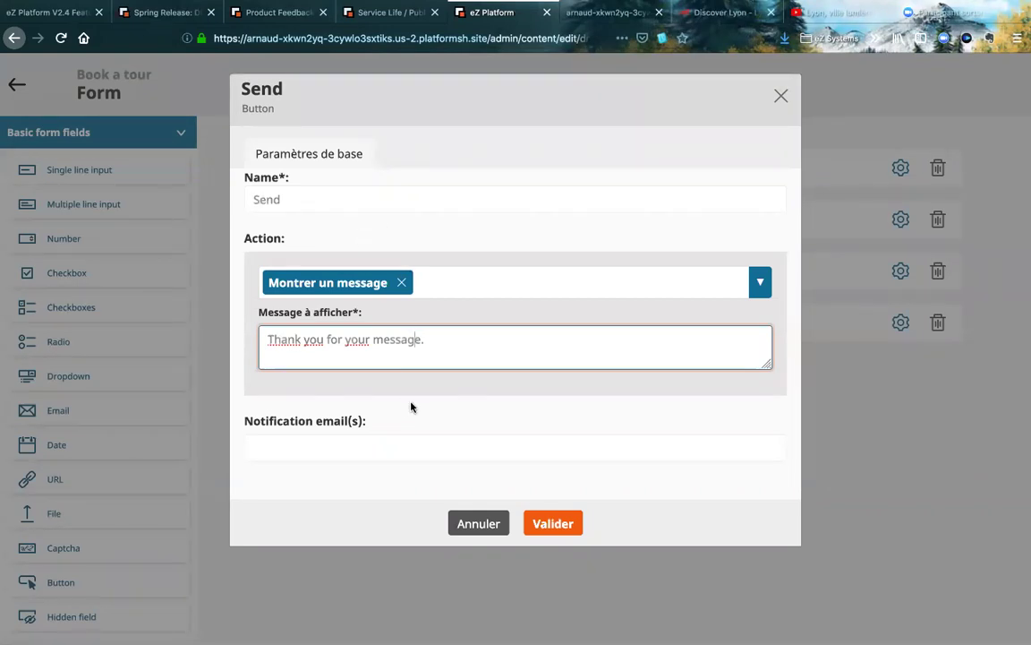
{"action": "left_click", "coordinate": [375, 451]}
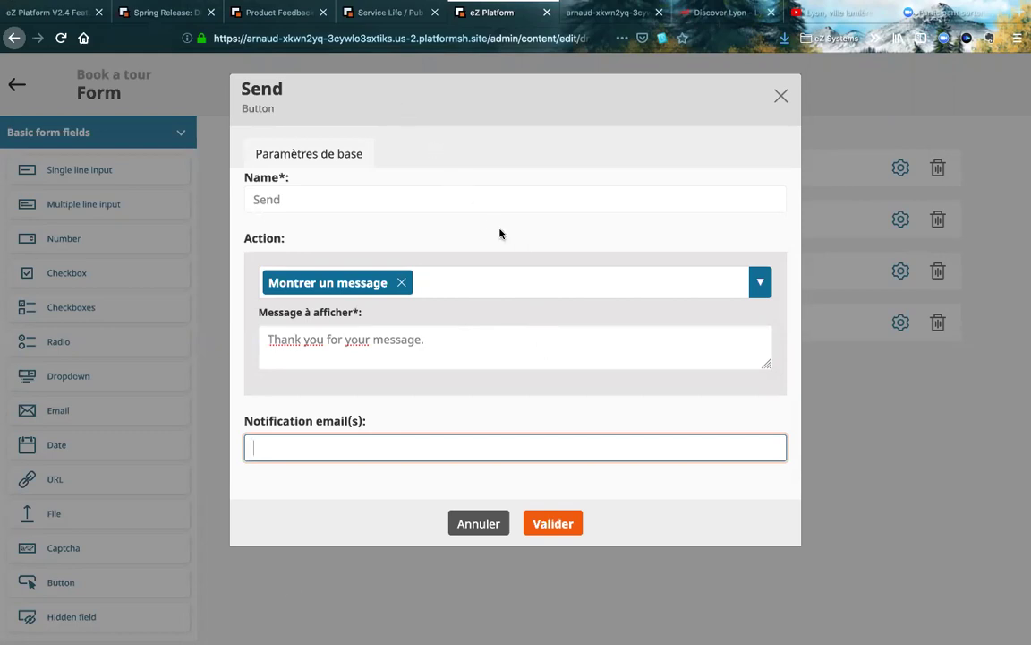
- Look over the Send button's submit action choices, then cancel its settings unchanged
{"action": "left_click", "coordinate": [688, 282]}
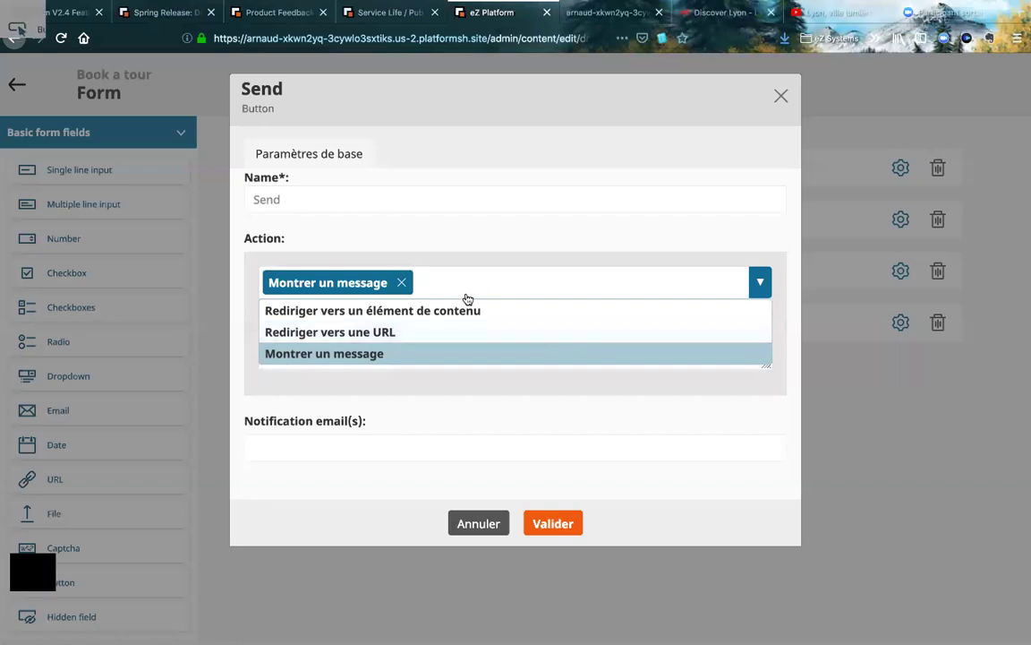
{"action": "left_click", "coordinate": [408, 446]}
{"action": "left_click", "coordinate": [480, 524]}
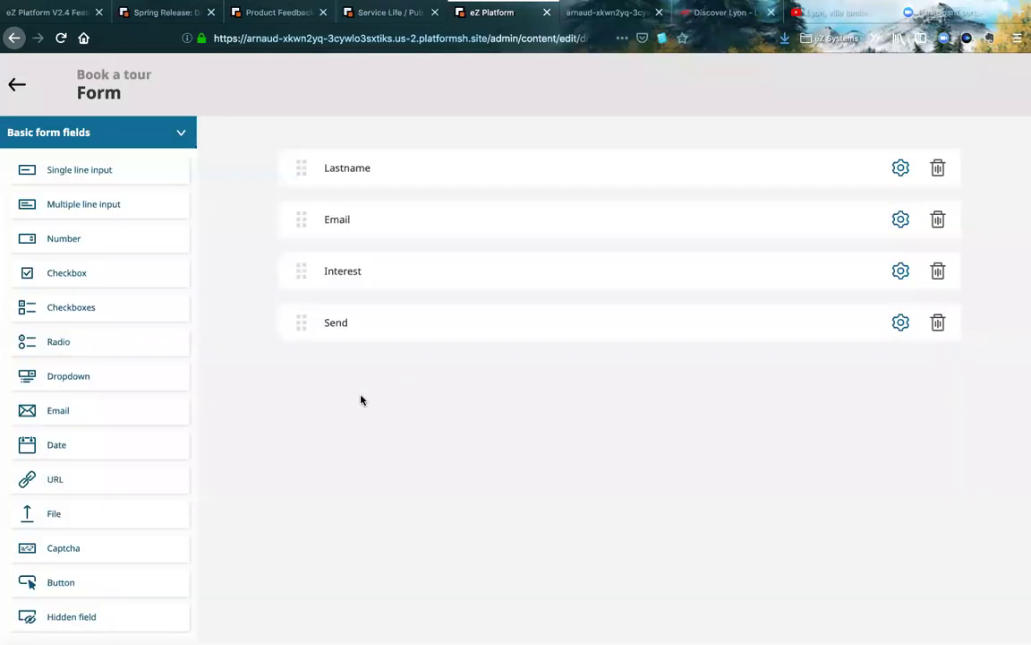
- Return from the form builder to the Book a tour draft, then switch to the desktop overview
{"action": "left_click", "coordinate": [16, 83]}
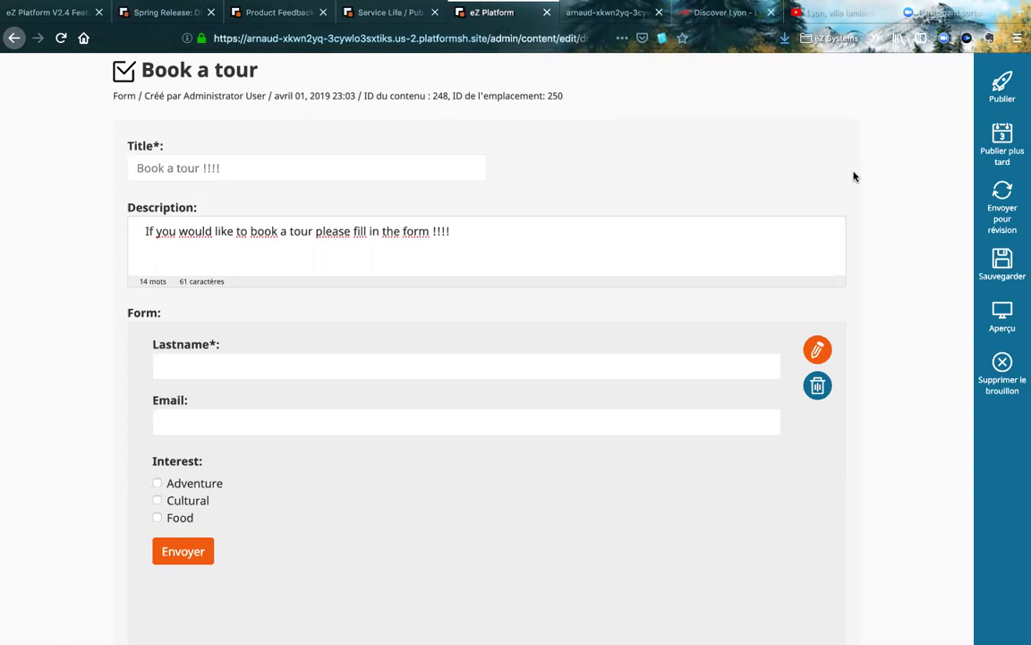
{"action": "key", "text": "ctrl+Up"}
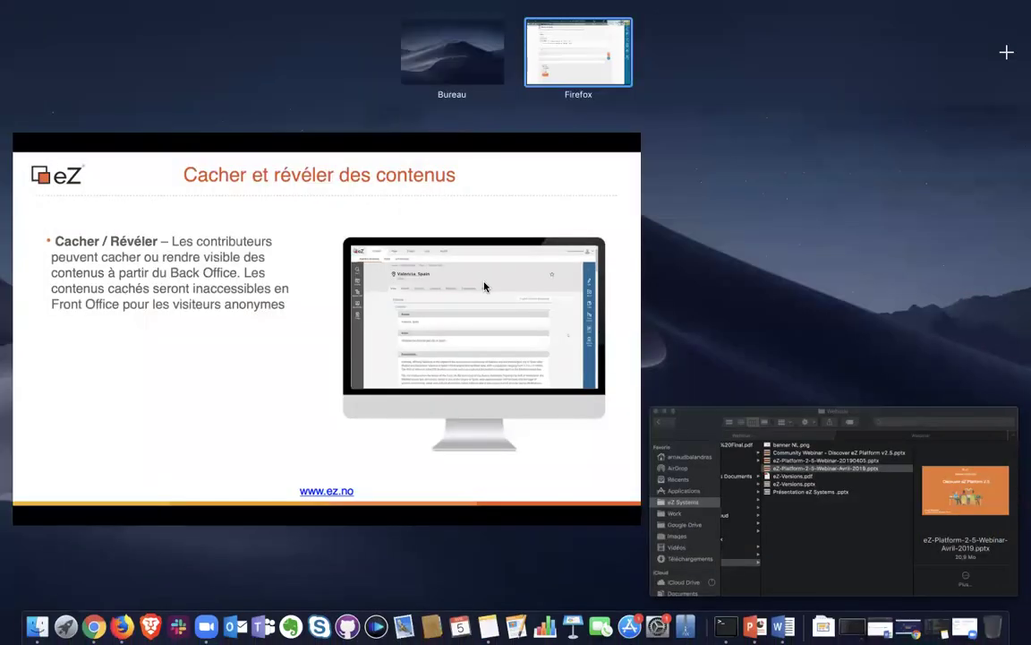